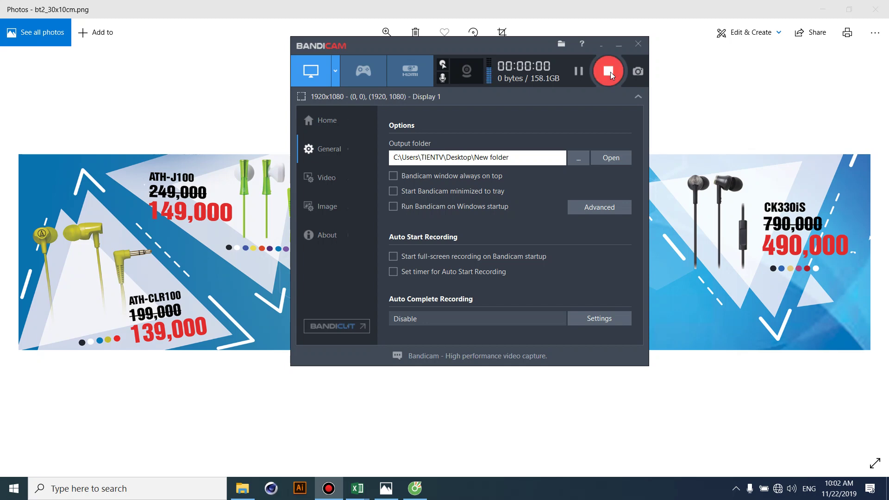
Start the Bandicam recording, close the banner in Photos and minimize Coc Coc to the desktop.
left_click(619, 45)
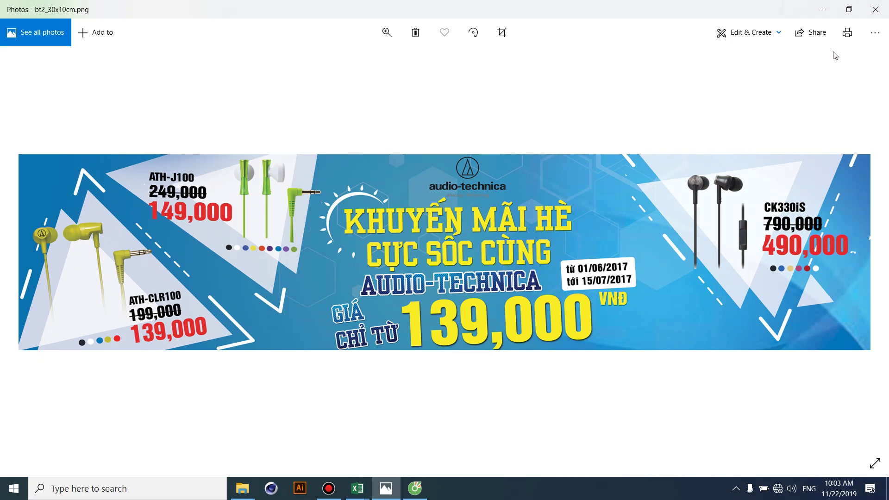
left_click(870, 14)
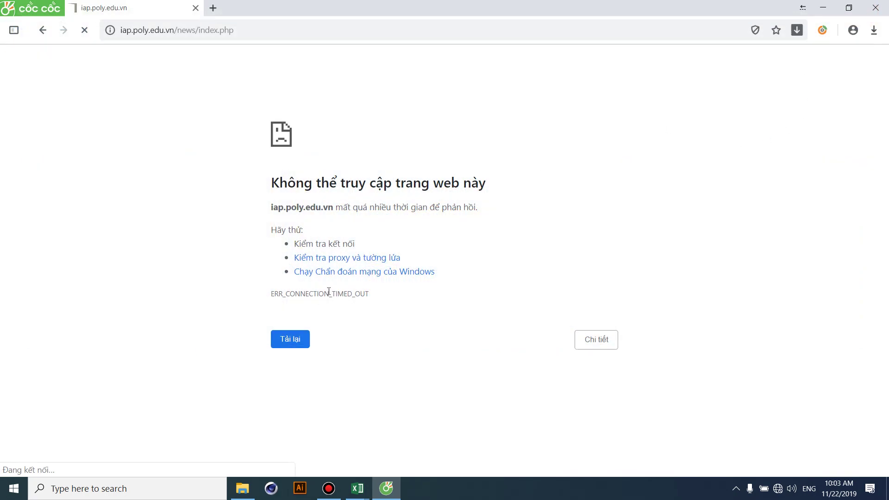
left_click(823, 8)
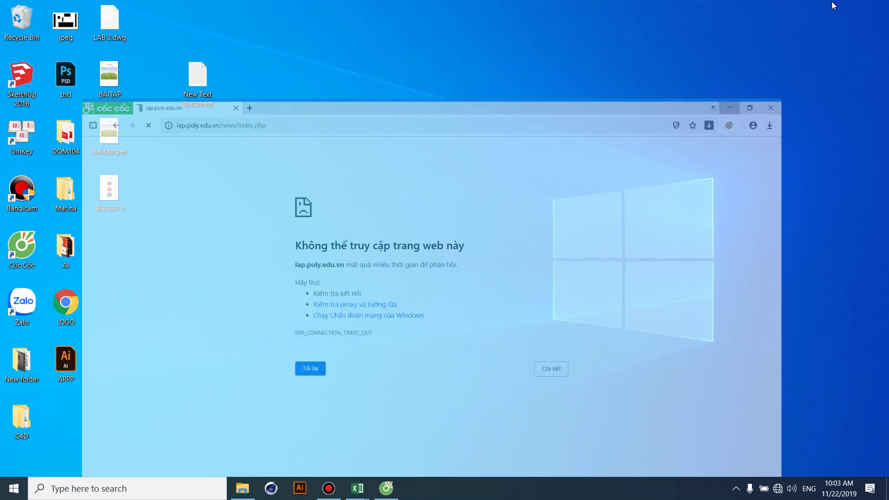
Open bt2_30x10cm from the Lab3_Selection Tool folder with Adobe Photoshop.
left_click(242, 488)
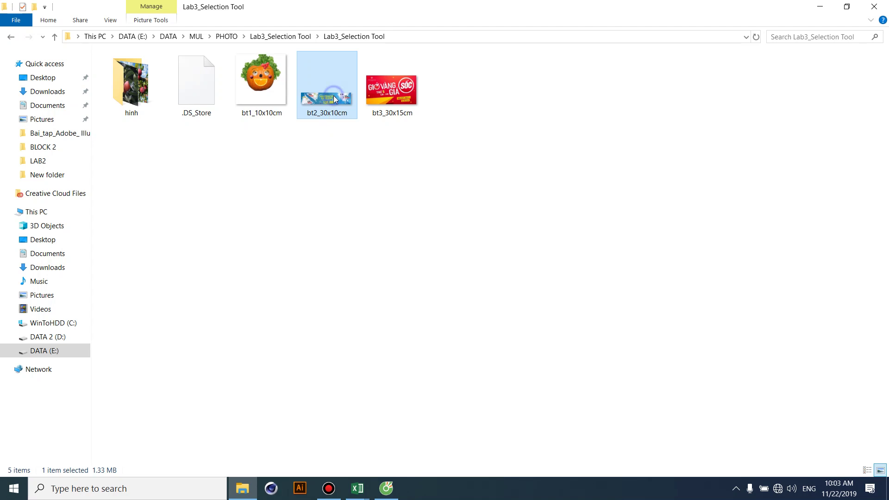
right_click(332, 95)
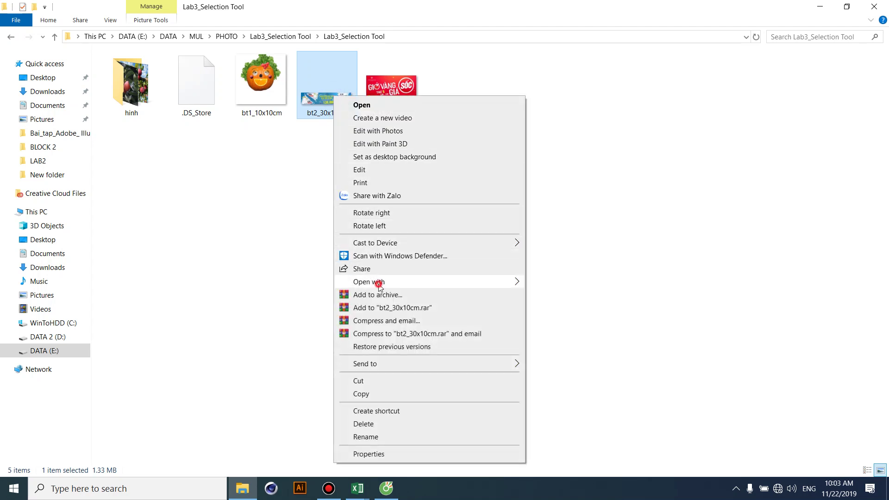
mouse_move(369, 282)
left_click(550, 299)
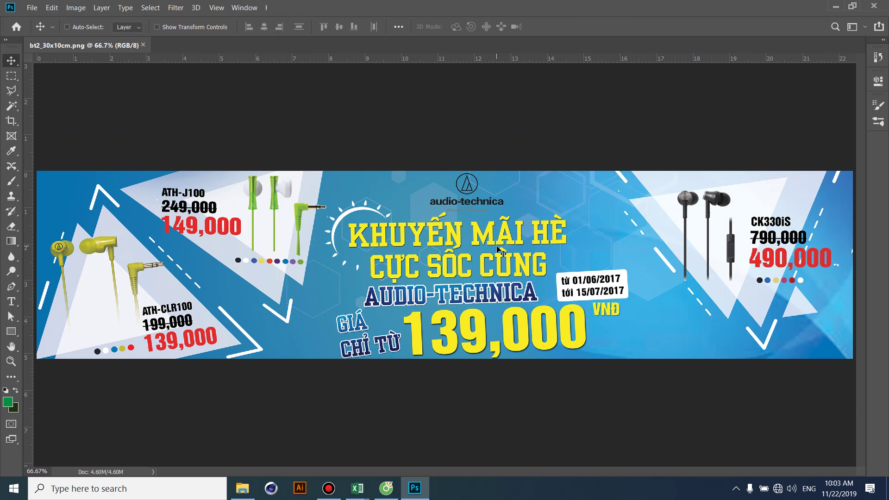
Float the banner document in its own window and hide the rulers.
mouse_move(77, 44)
left_mouse_down()
mouse_move(85, 70)
mouse_move(98, 70)
left_mouse_up()
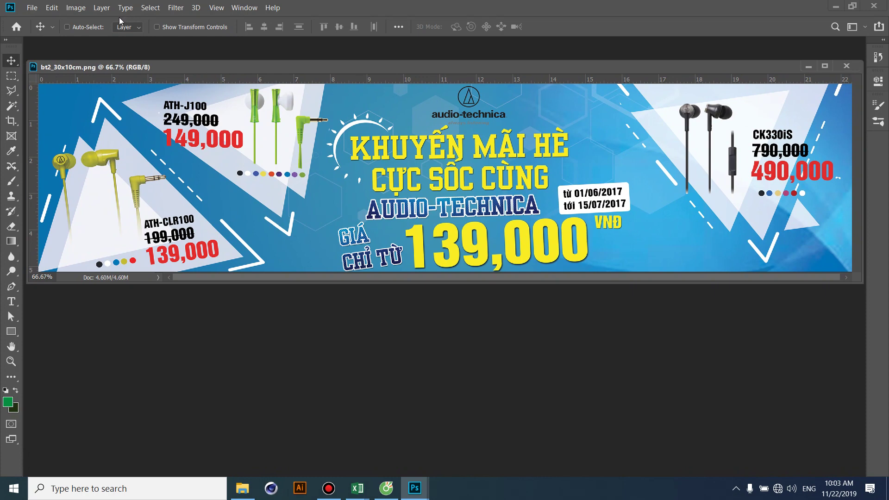
left_click(217, 7)
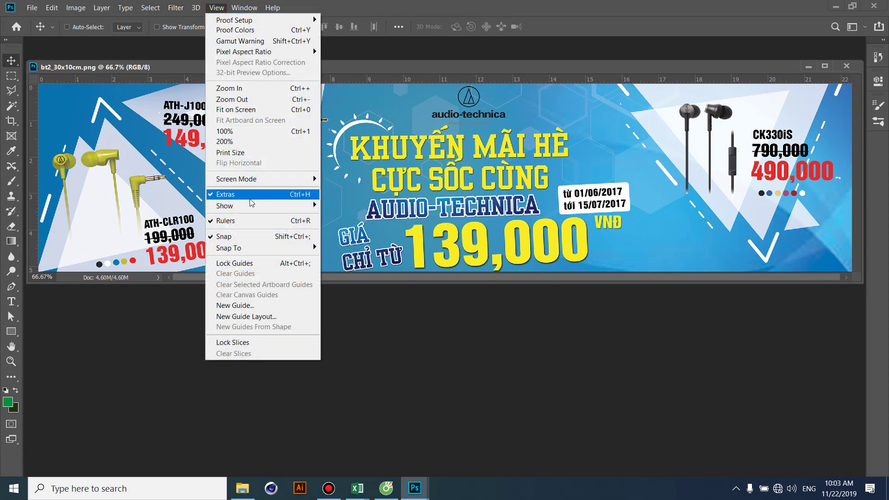
left_click(244, 220)
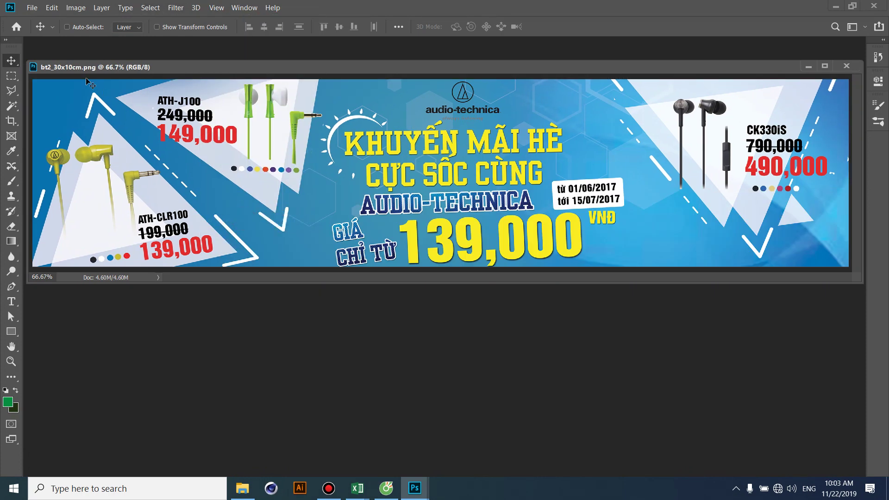
left_click_drag(71, 68, 76, 61)
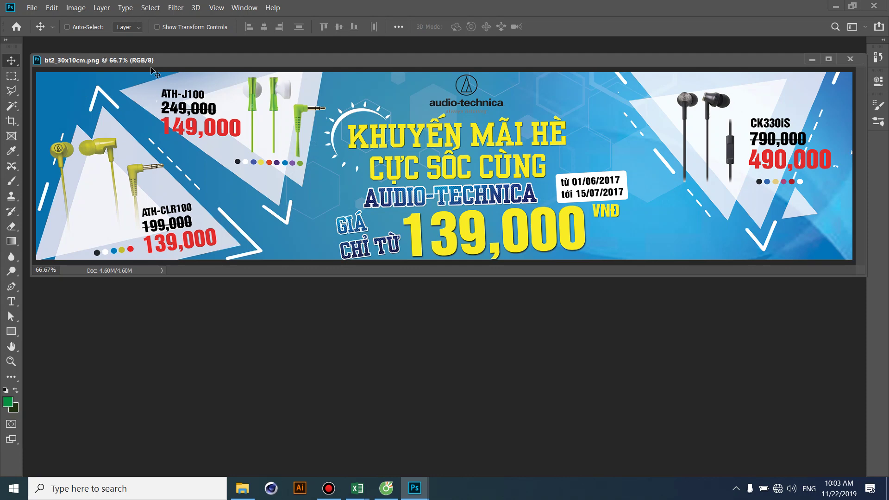
Select the entire banner and copy it to the clipboard.
left_click(150, 8)
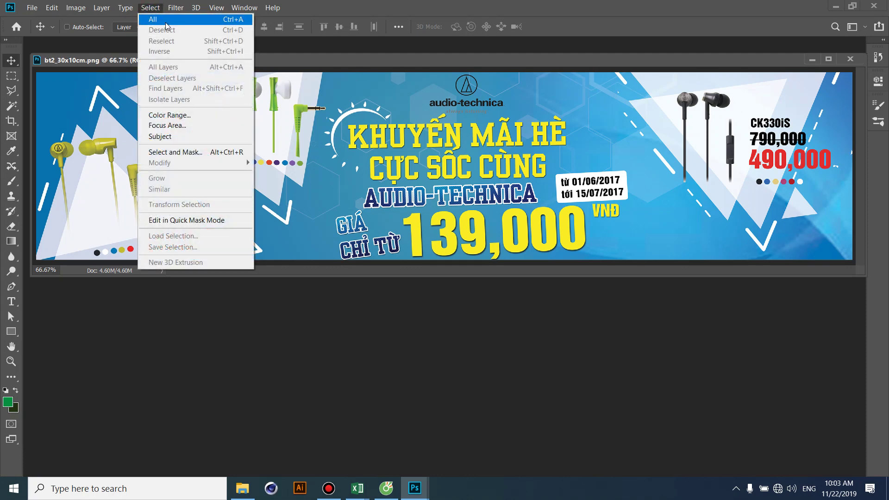
left_click(158, 19)
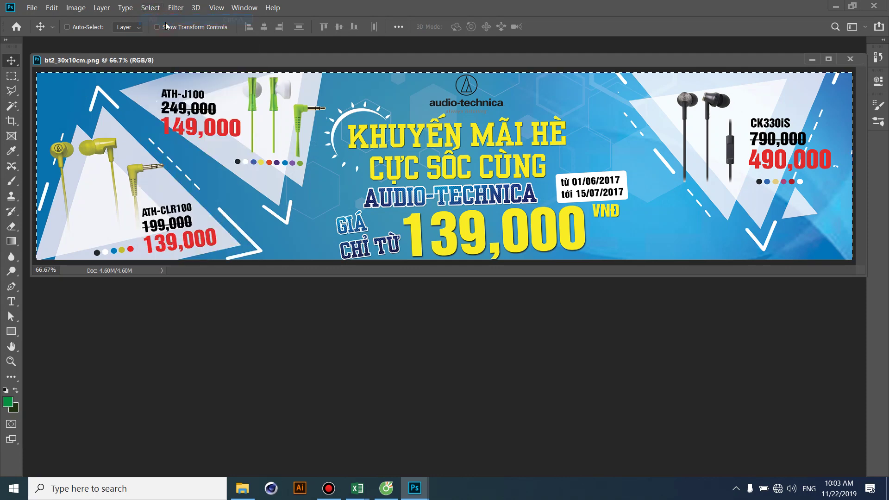
left_click(51, 7)
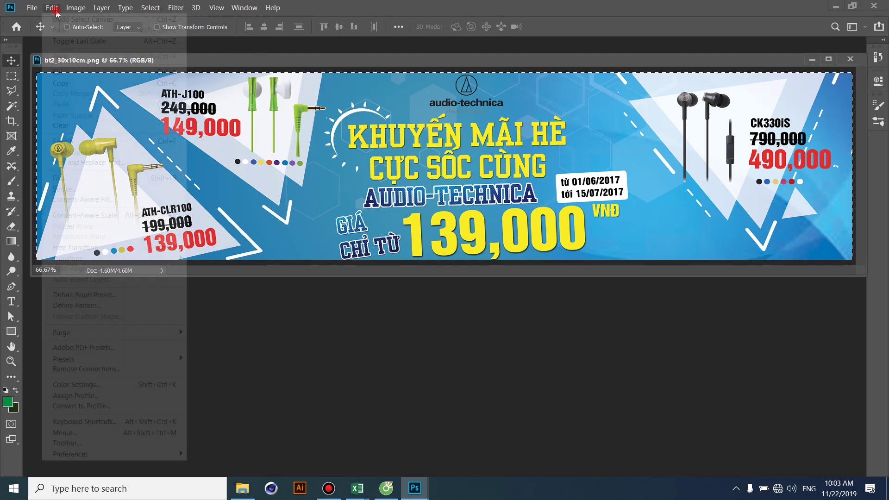
left_click(81, 88)
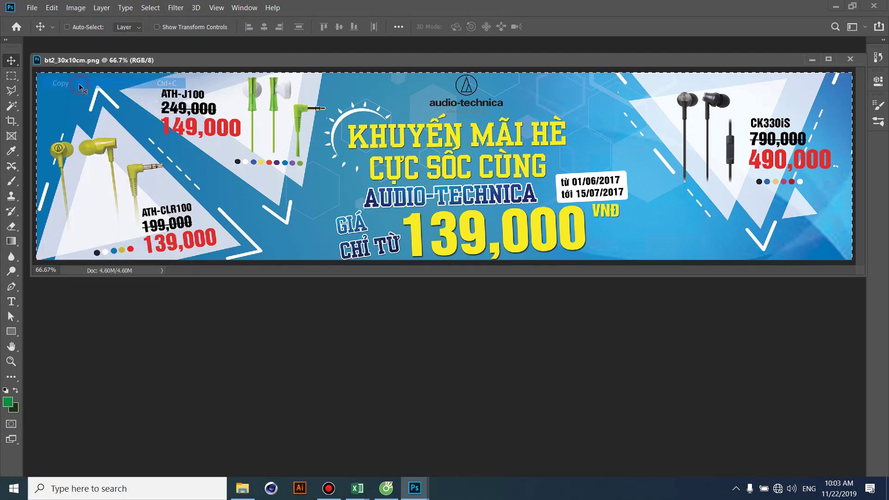
left_click(32, 7)
Create a 2644×608 px, 300 ppi document from the Clipboard preset and float it below the banner.
left_click(37, 21)
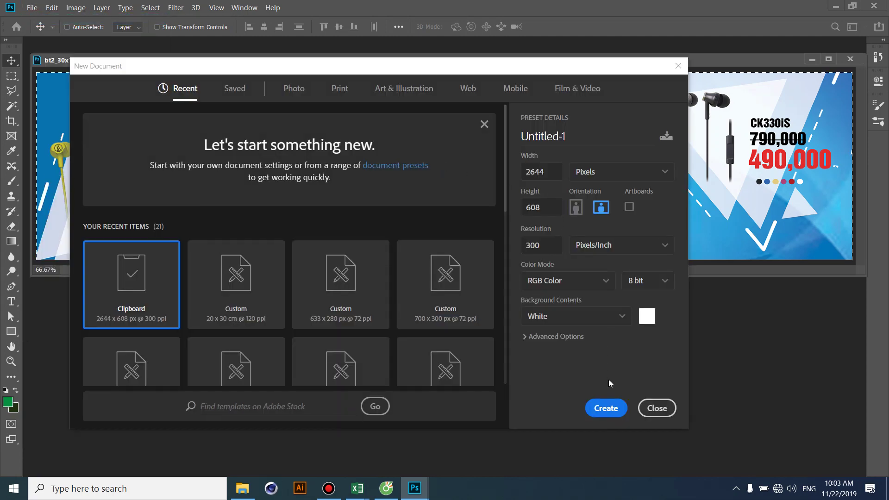
left_click(605, 409)
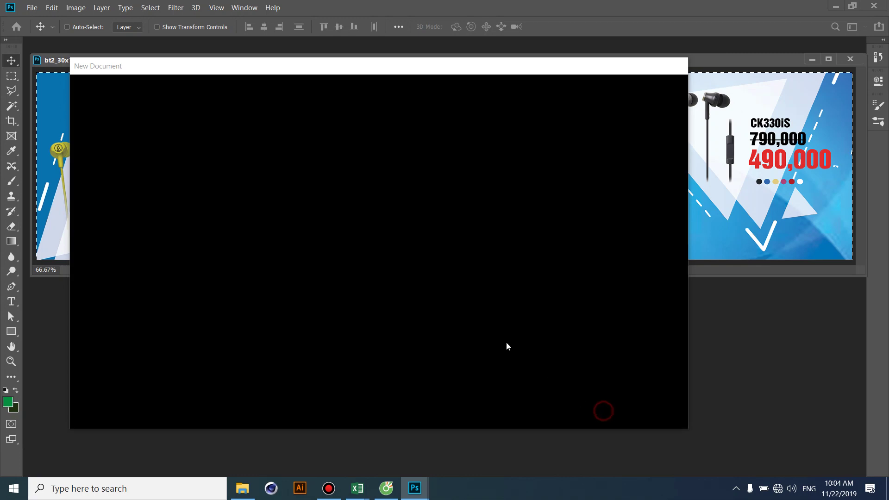
mouse_move(211, 79)
left_mouse_down()
mouse_move(209, 189)
mouse_move(206, 176)
mouse_move(144, 233)
left_mouse_up()
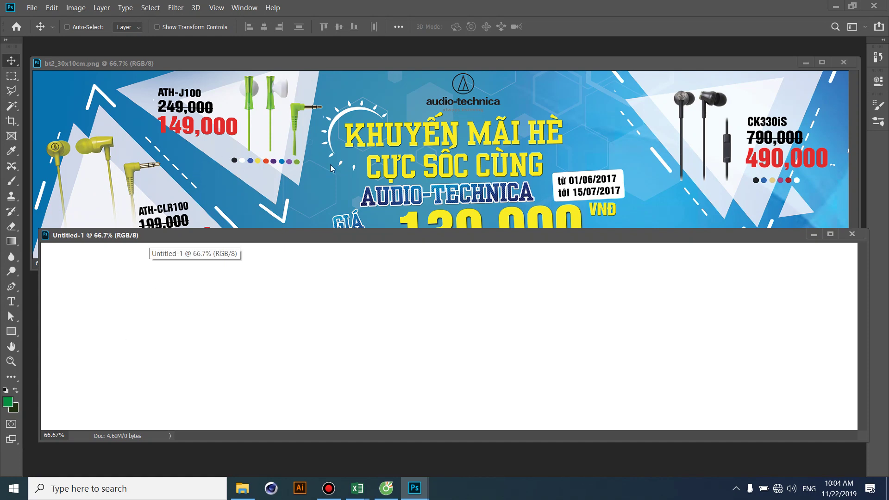
mouse_move(349, 236)
left_mouse_down()
mouse_move(340, 286)
mouse_move(342, 273)
left_mouse_up()
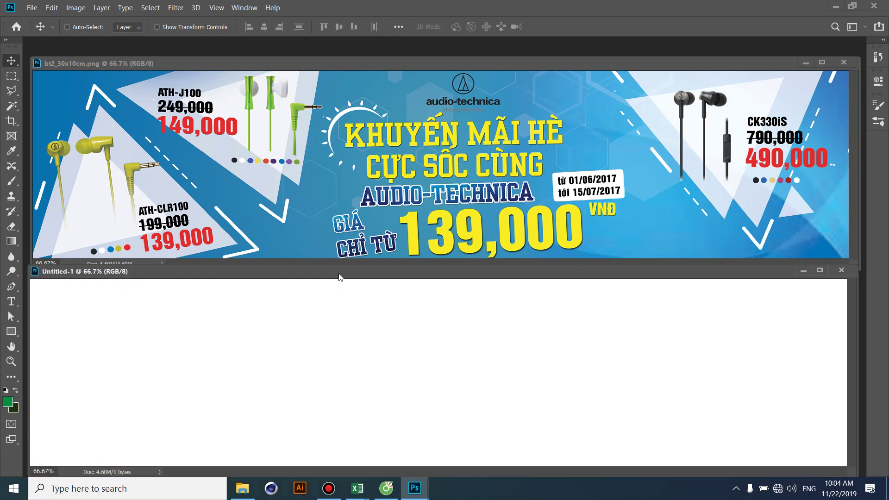
left_click(377, 188)
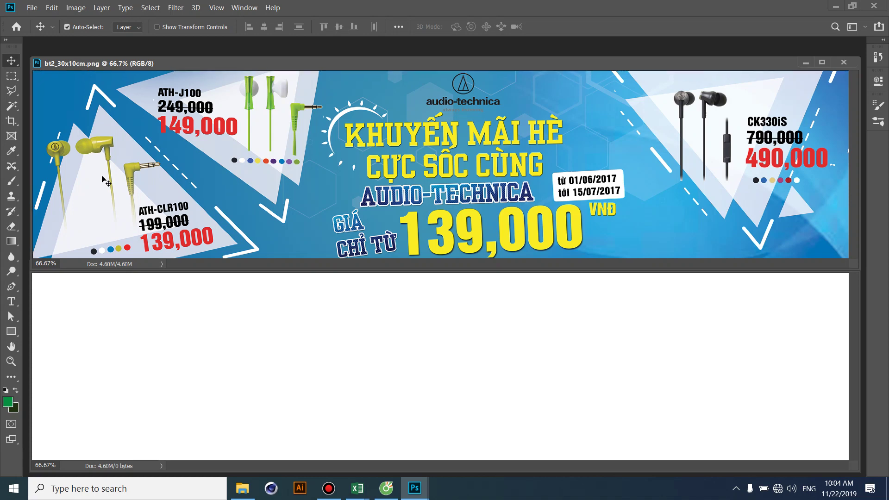
Show the Layers panel and add a new empty layer to both the banner and Untitled-1.
left_click(245, 7)
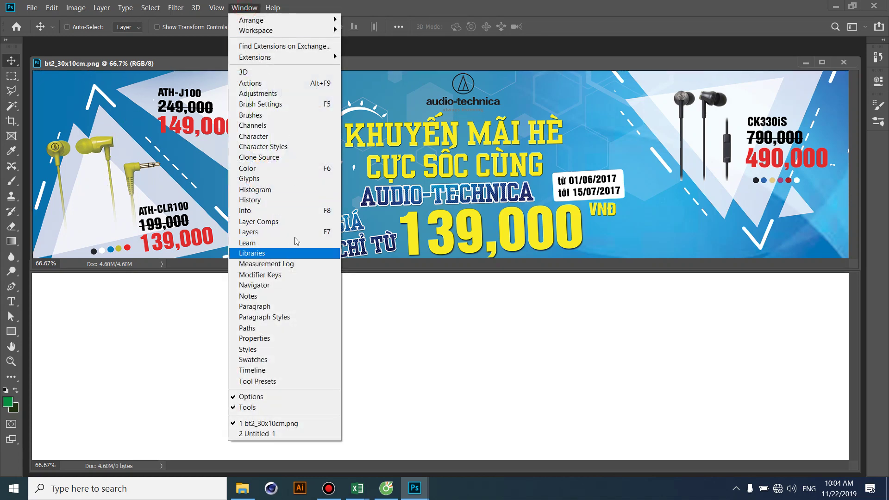
left_click(249, 231)
left_click(482, 418)
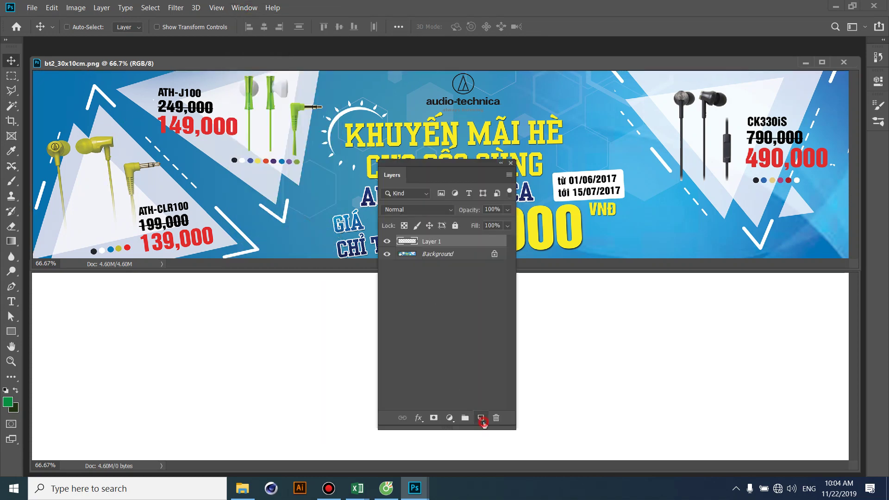
left_click(546, 348)
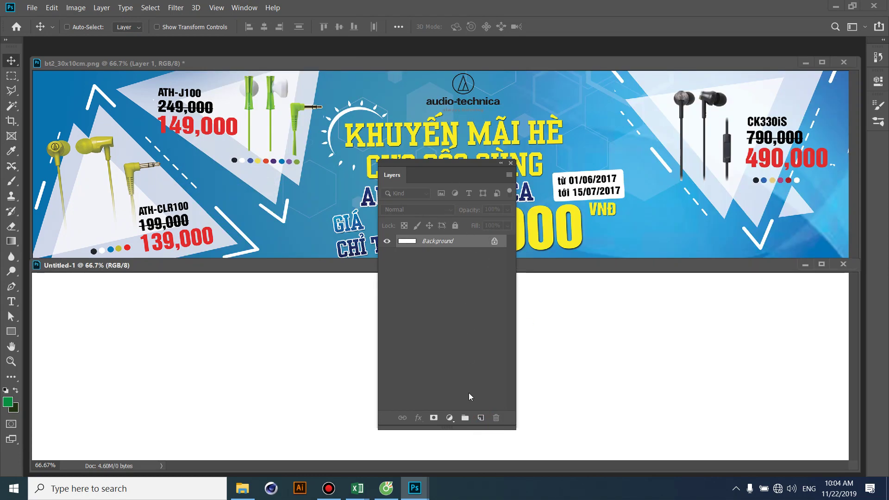
left_click(481, 418)
left_click_drag(452, 163, 634, 339)
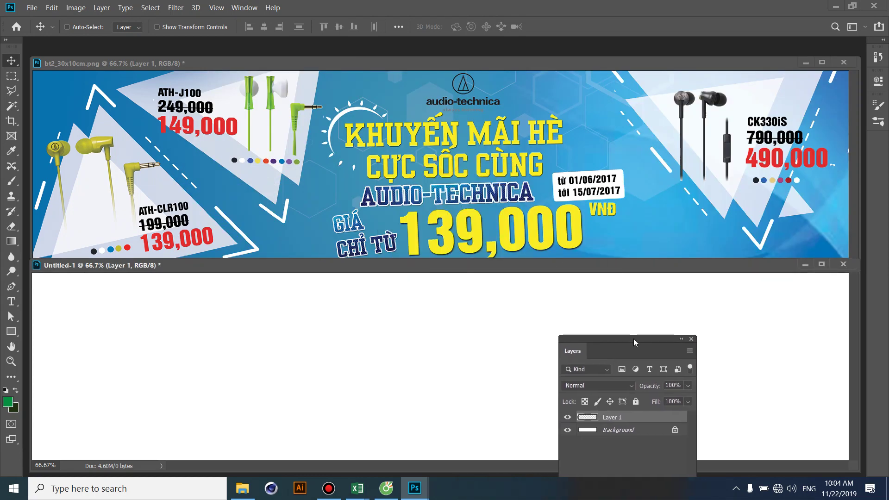
left_click(329, 192)
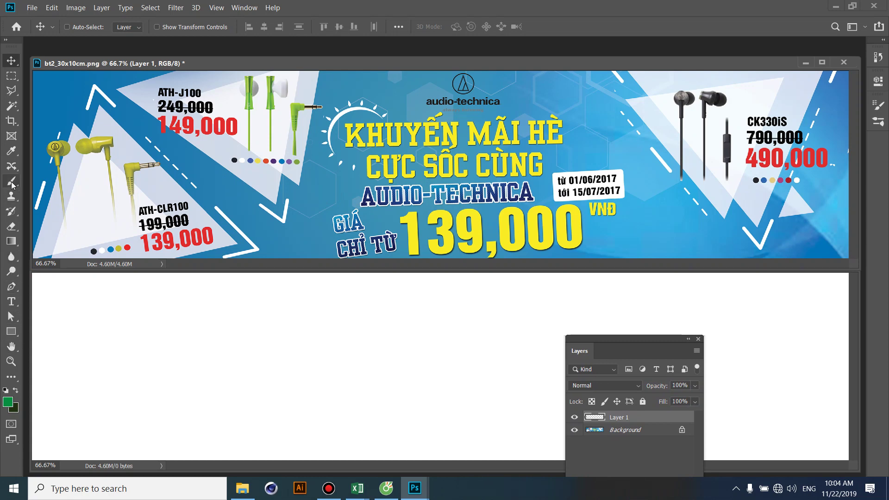
Sample the banner's blue and flood-fill the new document's layer with it.
key("i")
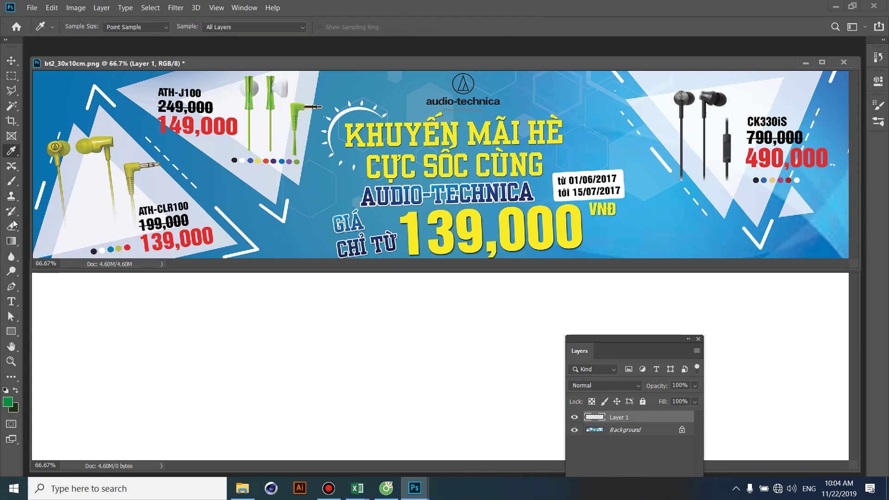
left_click(43, 90)
right_click(12, 241)
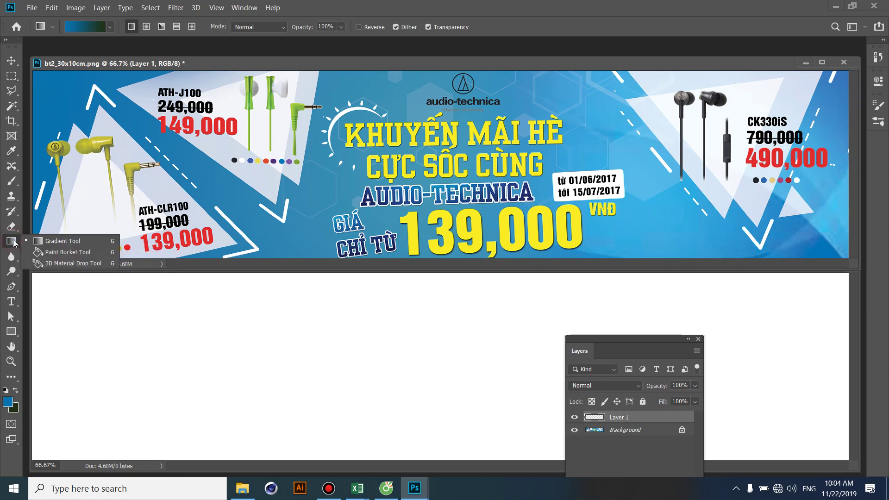
left_click(46, 253)
left_click(181, 377)
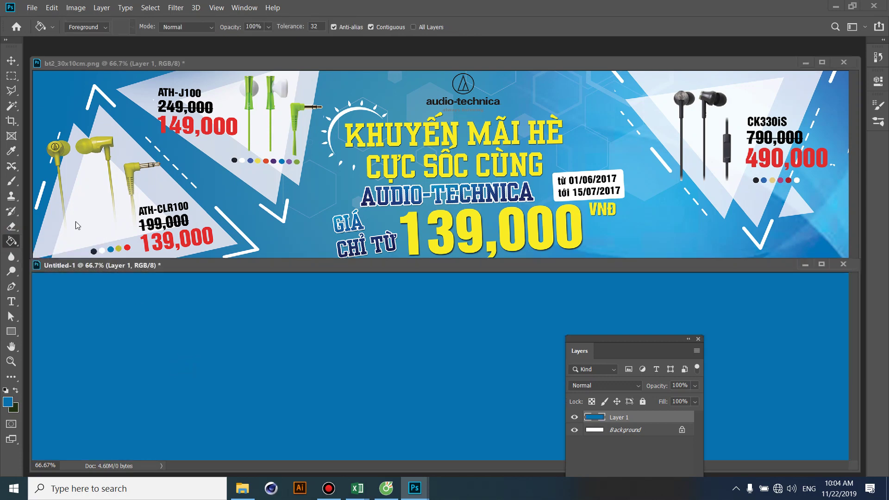
Stack the banner window above the blue Untitled-1 window so both are visible.
left_click(12, 61)
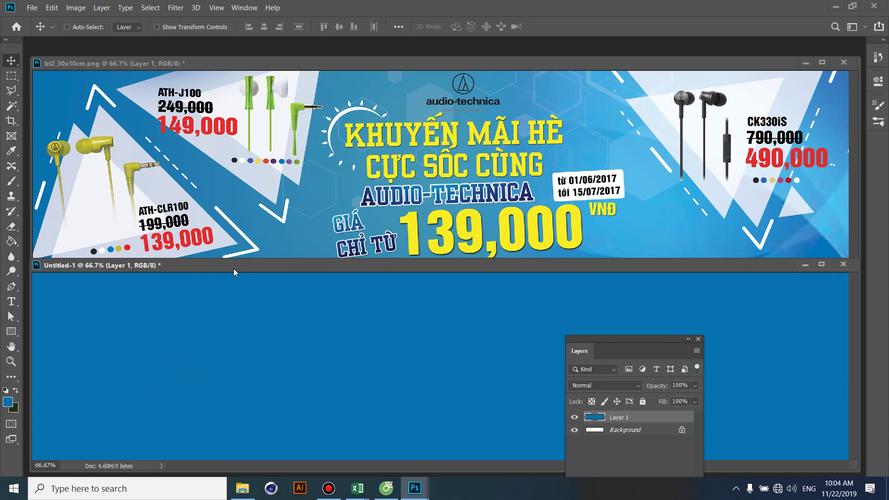
mouse_move(234, 268)
left_mouse_down()
mouse_move(240, 311)
mouse_move(230, 276)
left_mouse_up()
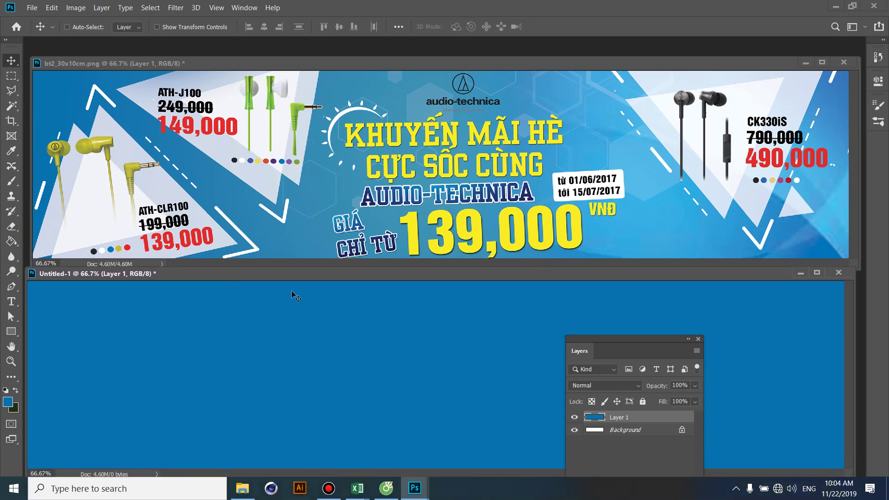
left_click(603, 341)
left_click_drag(278, 66, 279, 54)
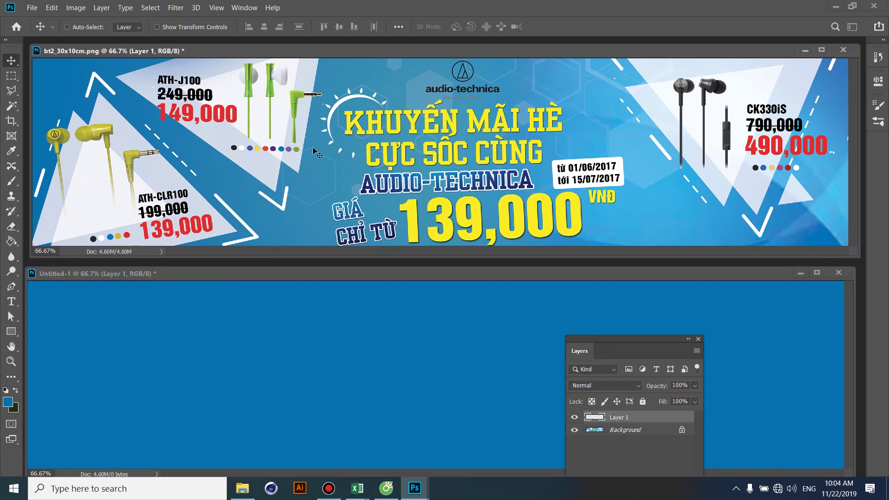
left_click_drag(298, 277, 302, 257)
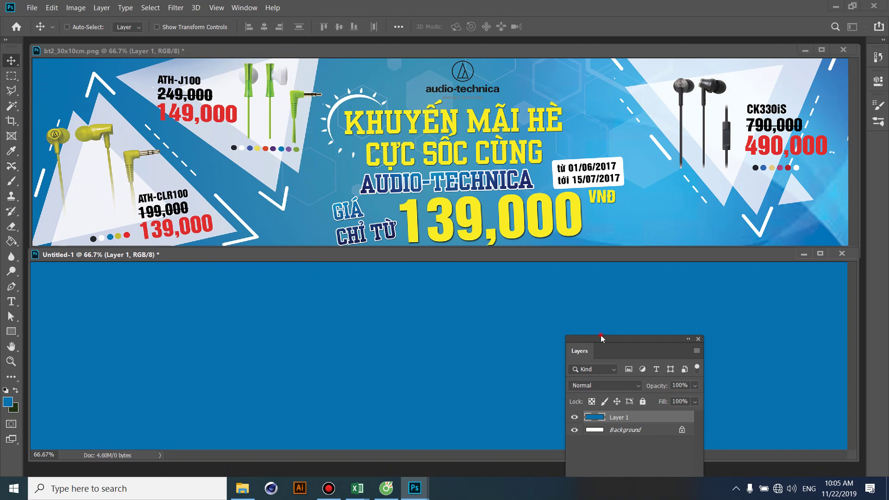
Move the Layers panel aside and select the Custom Shape Tool.
left_click_drag(601, 339, 414, 418)
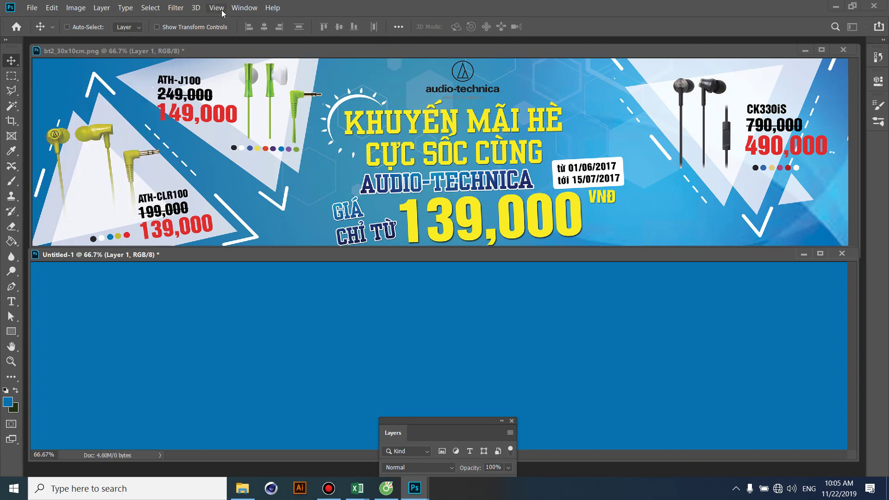
left_click(11, 331)
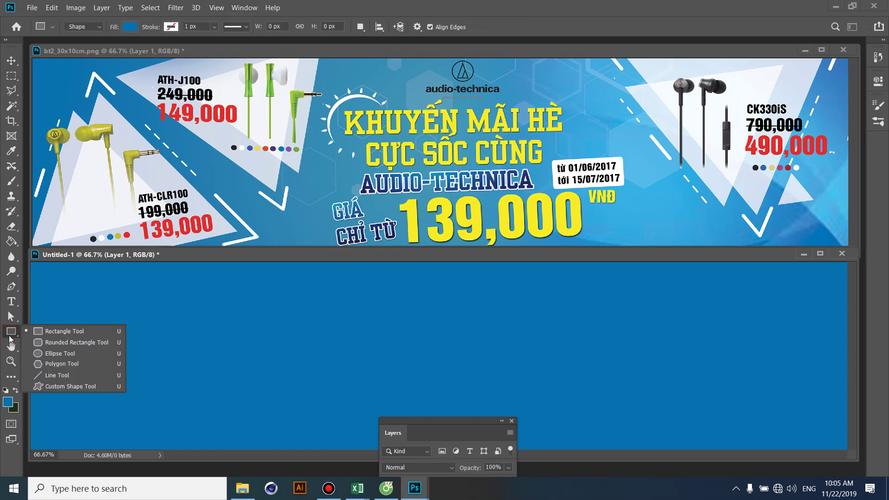
left_click(45, 391)
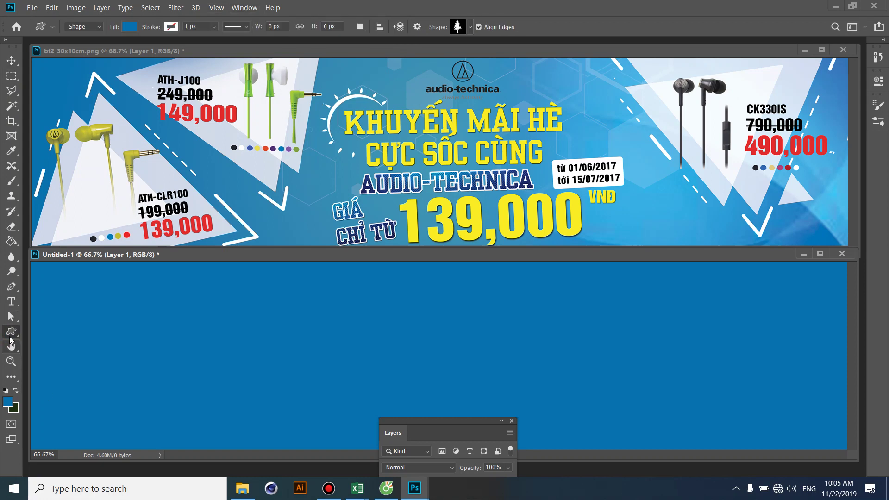
right_click(12, 331)
left_click(51, 387)
Reset the custom shape picker to the default shapes and confirm with OK.
left_click(471, 26)
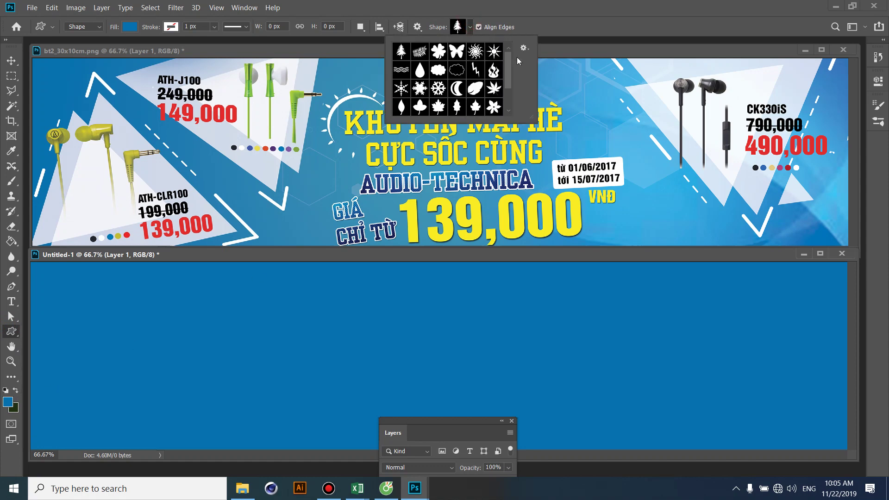
scroll(505, 96, "down", 2)
scroll(502, 99, "down", 2)
scroll(501, 63, "down", 2)
scroll(496, 116, "up", 6)
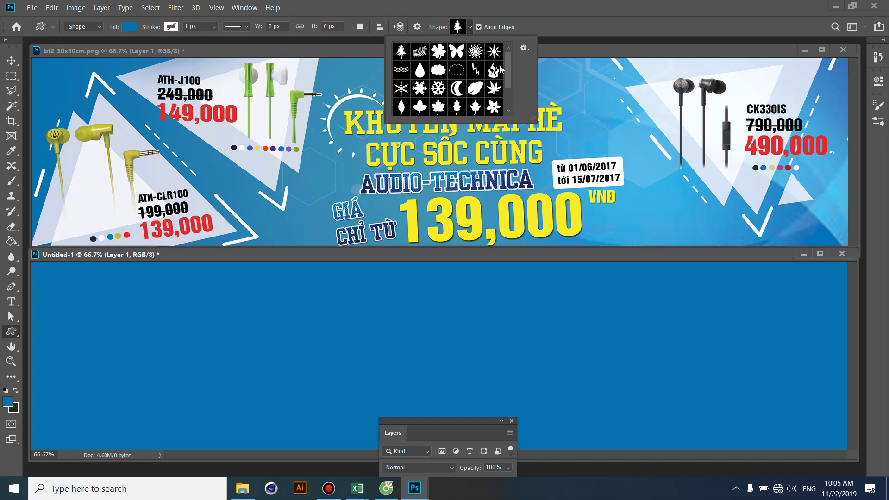
left_click(524, 48)
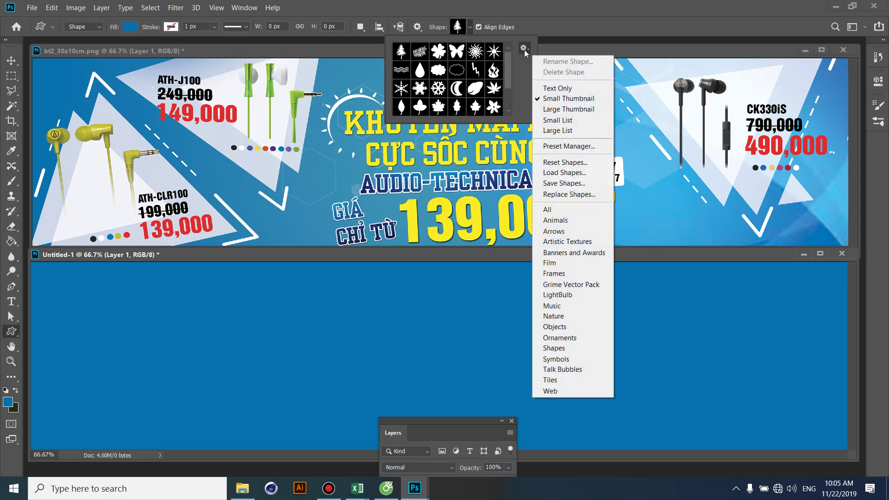
left_click(576, 165)
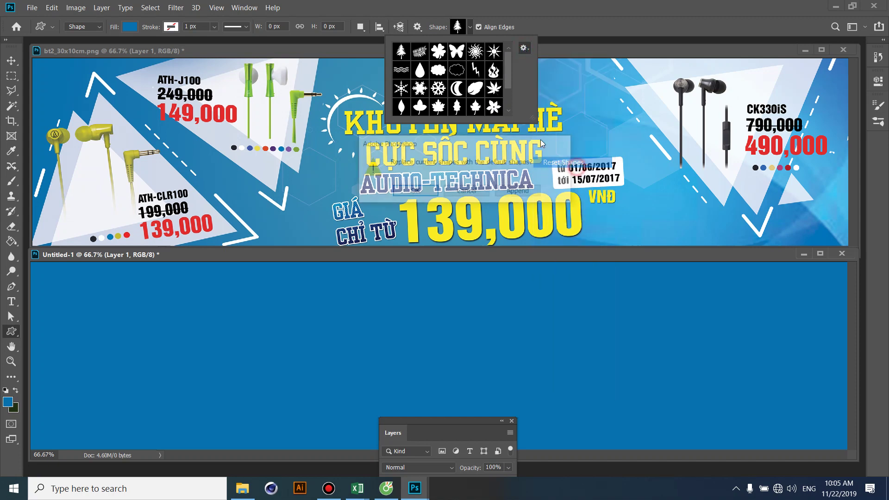
left_click(413, 194)
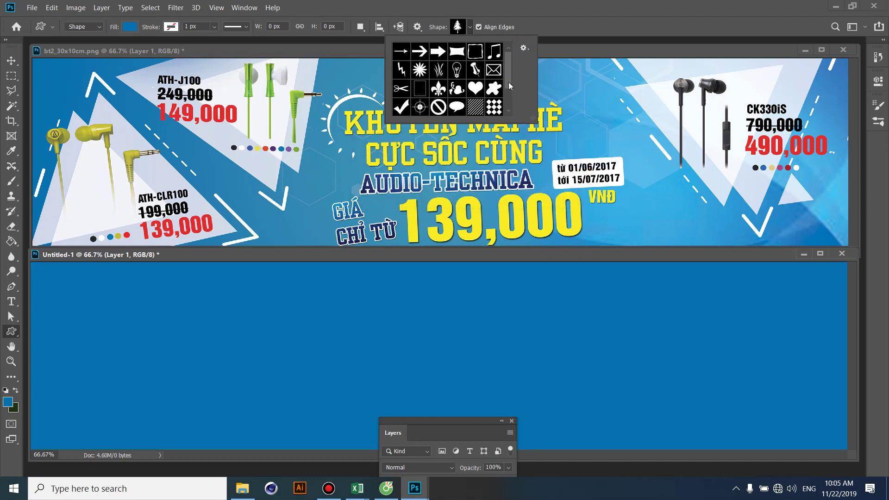
mouse_move(508, 82)
left_mouse_down()
mouse_move(505, 110)
mouse_move(505, 51)
left_mouse_up()
Select the Polygon Tool with 6 sides and test-draw a hexagon, then undo it.
right_click(11, 332)
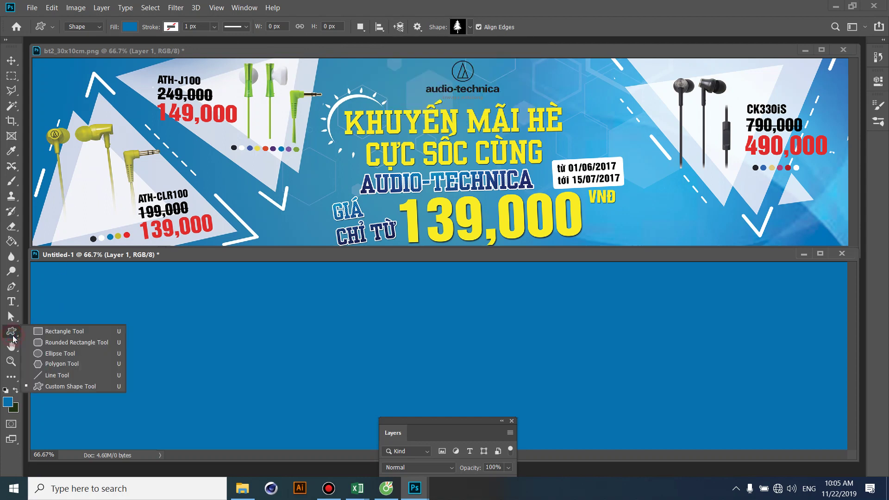
left_click(53, 368)
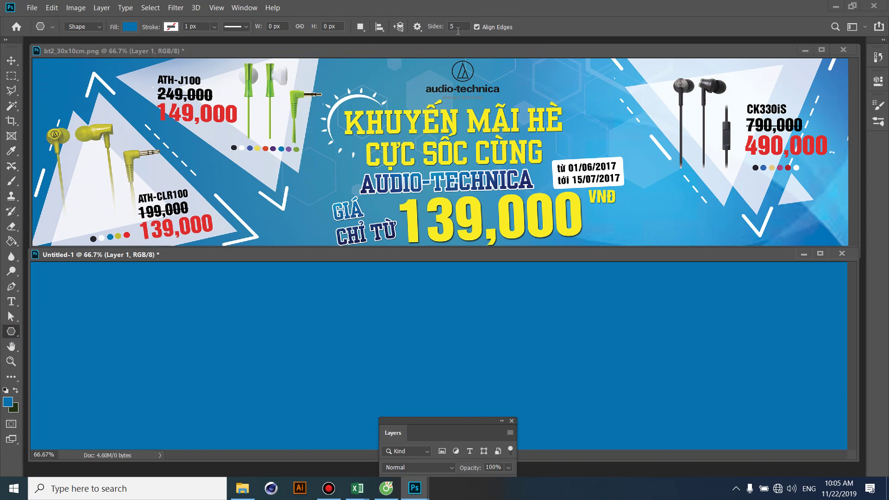
type("6")
left_click_drag(414, 282, 434, 309)
key("ctrl+z")
Set the polygon fill to white and draw a white hexagon near the canvas centre.
left_click(130, 27)
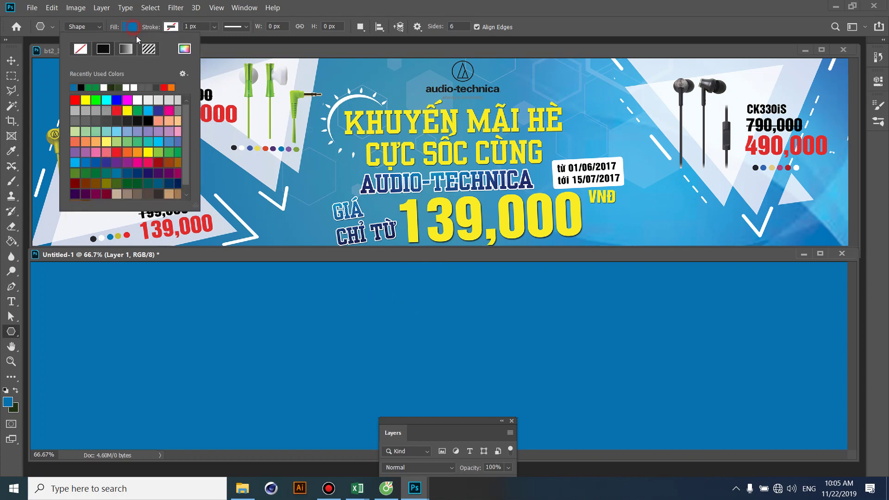
left_click(81, 48)
left_click(105, 87)
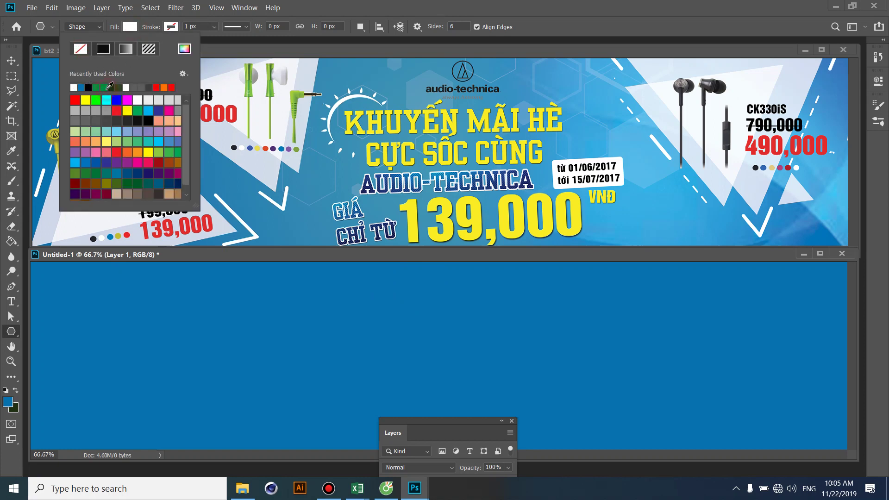
left_click(127, 86)
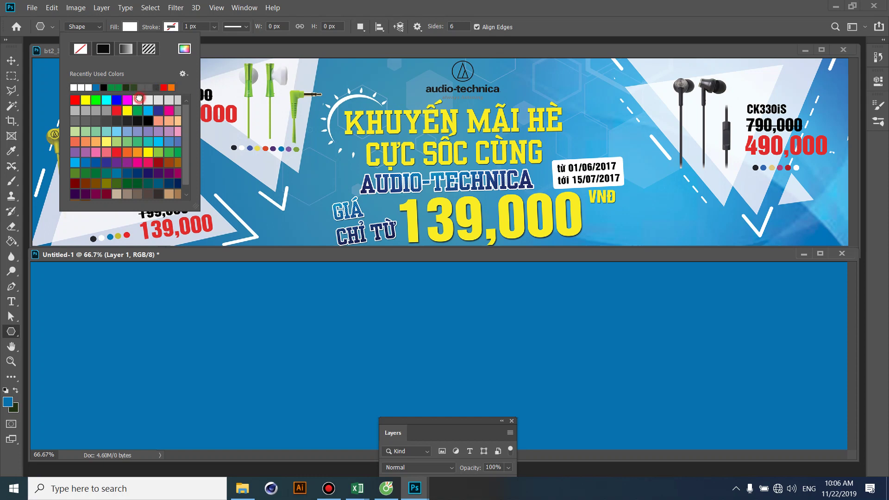
left_click(11, 61)
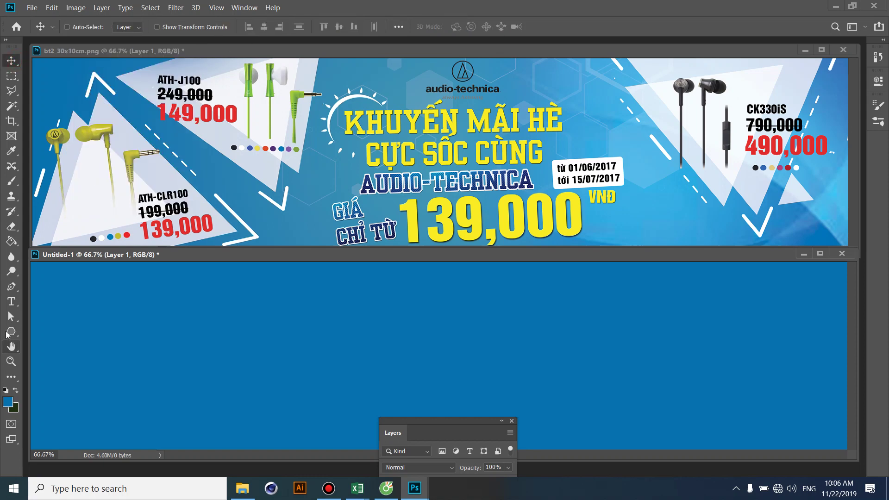
left_click(11, 331)
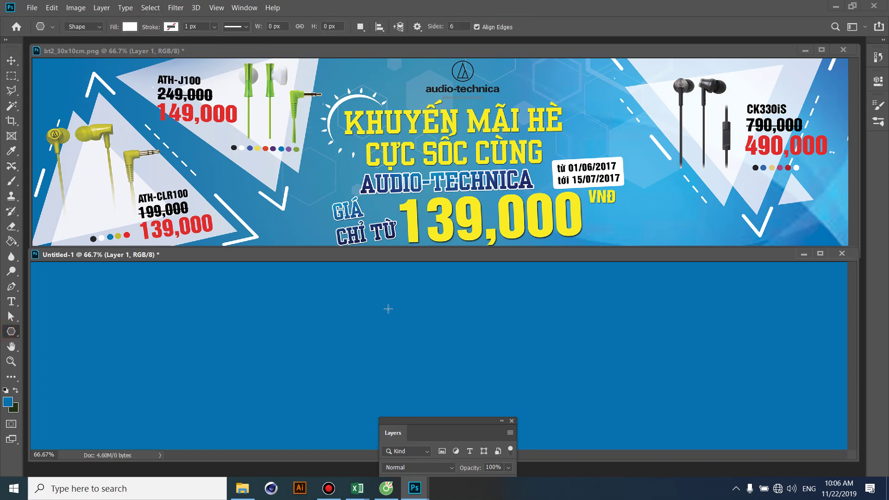
left_click_drag(413, 321, 436, 343)
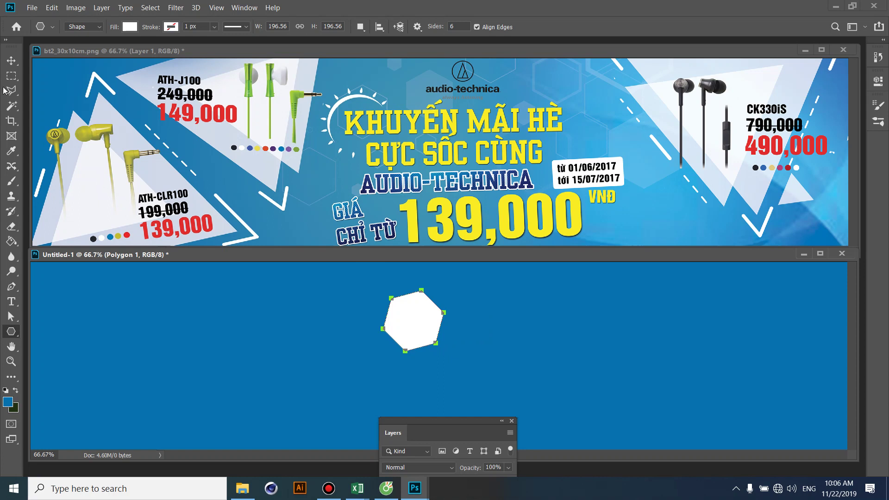
left_click(11, 61)
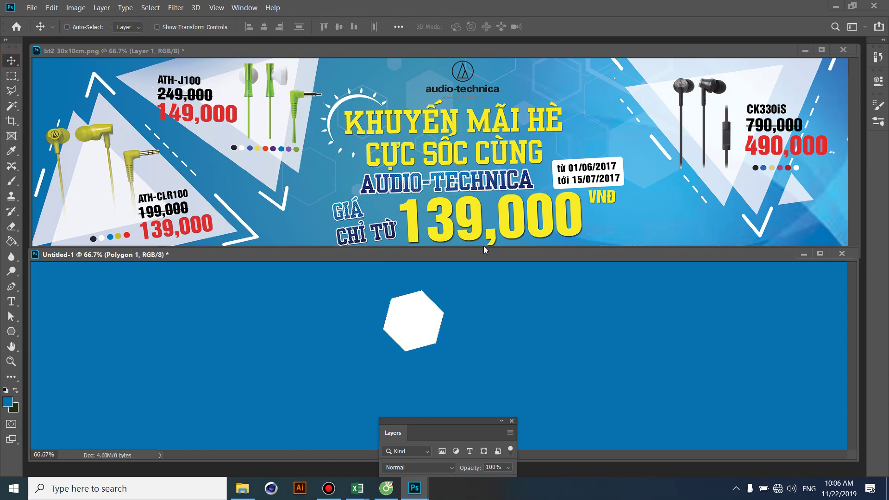
Set the Polygon 1 hexagon layer to 9% opacity.
left_click_drag(443, 421, 654, 295)
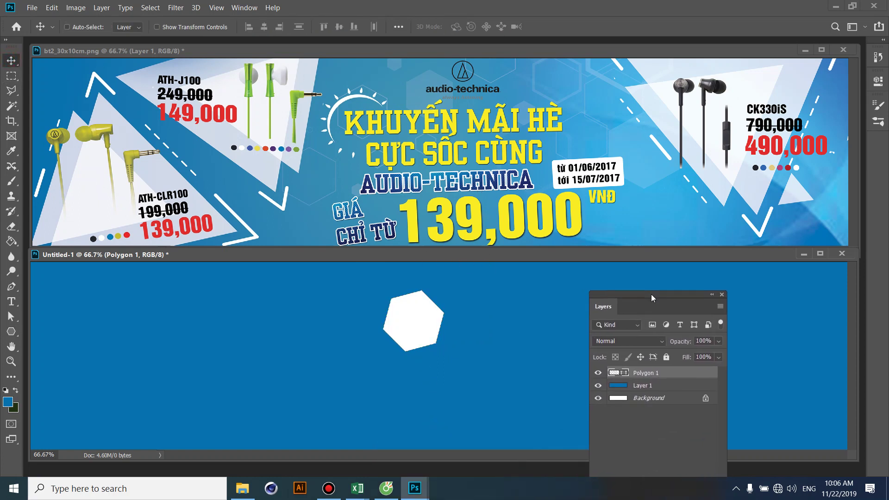
left_click(721, 341)
left_click_drag(681, 354, 674, 356)
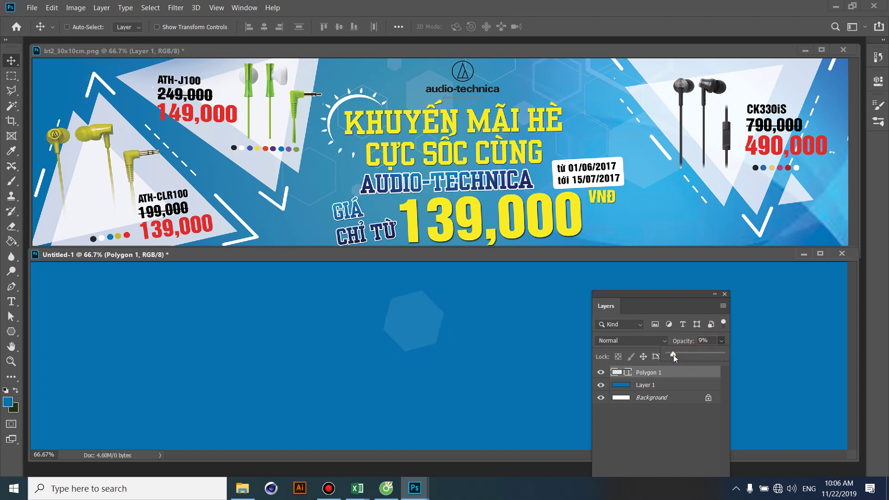
left_click(416, 339)
Alt-drag a copy of the faint hexagon to the lower right.
key("alt")
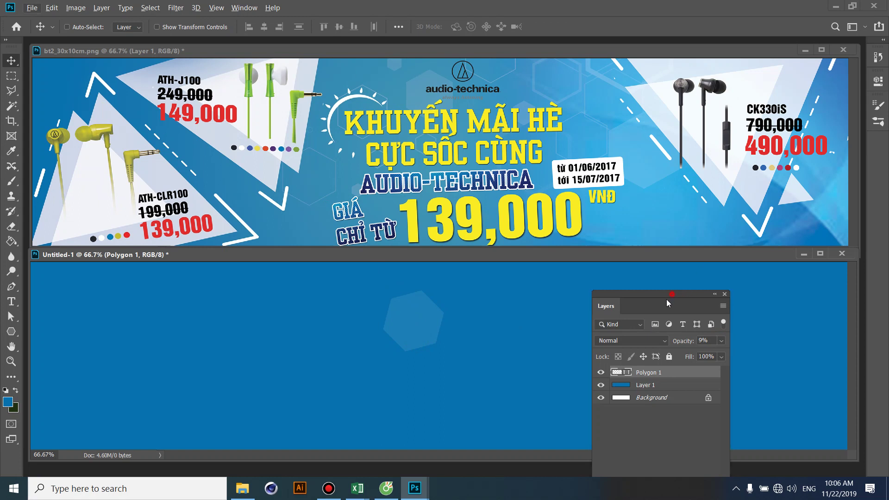
left_click_drag(666, 299, 550, 417)
mouse_move(408, 321)
left_mouse_down()
mouse_move(687, 396)
mouse_move(672, 390)
left_mouse_up()
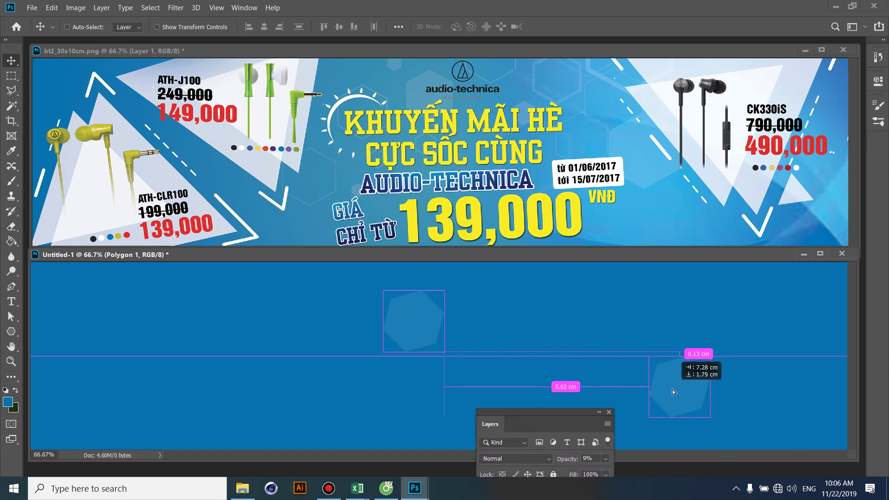
Enlarge the lower-right hexagon copy with Free Transform and nudge it left.
key("ctrl+t")
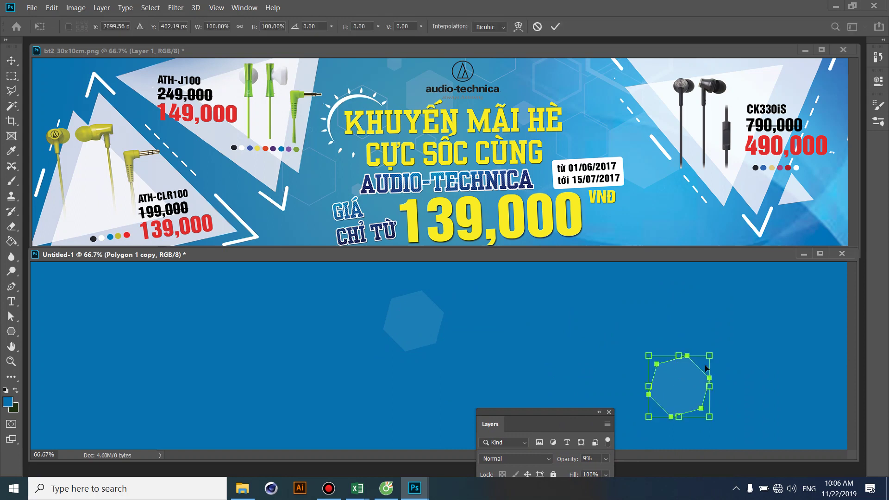
left_click_drag(710, 356, 733, 331)
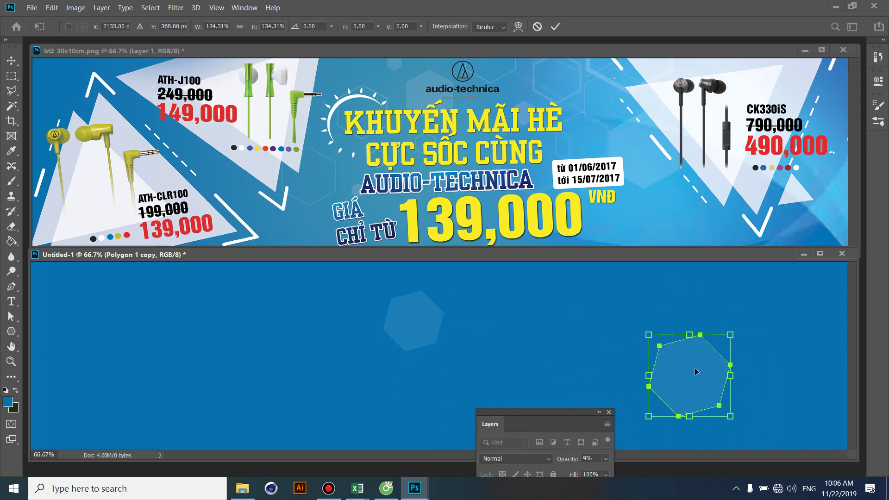
key("Return")
left_click_drag(693, 372, 685, 373)
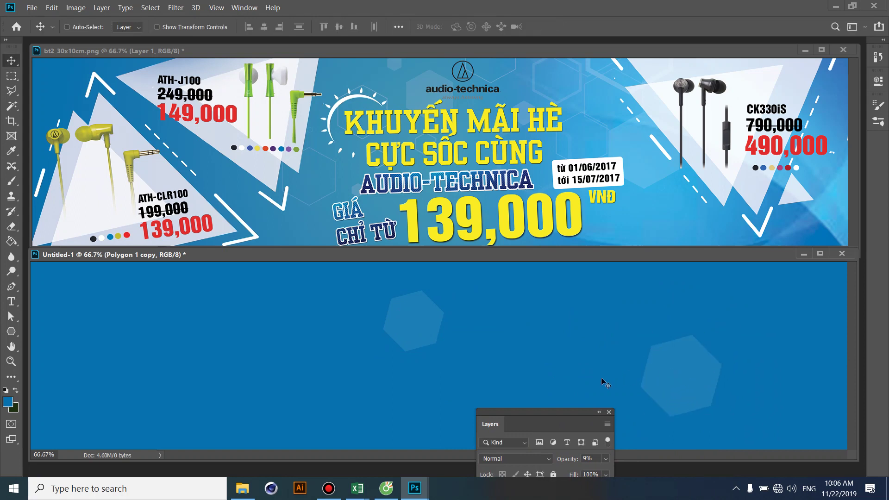
Add smaller hexagon copies near the top and lower left, then draw a larger hexagon top-left.
left_click_drag(678, 376, 596, 309)
key("ctrl+t")
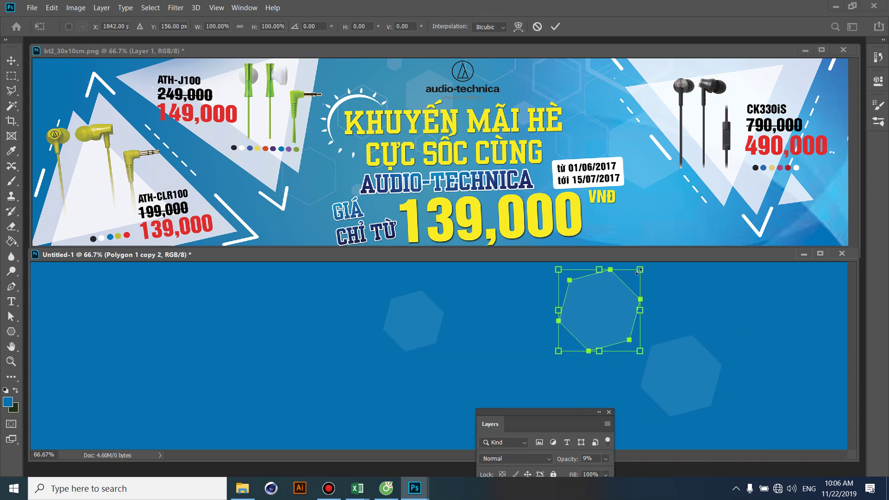
mouse_move(638, 272)
left_mouse_down()
mouse_move(596, 308)
mouse_move(625, 304)
left_mouse_up()
key("Return")
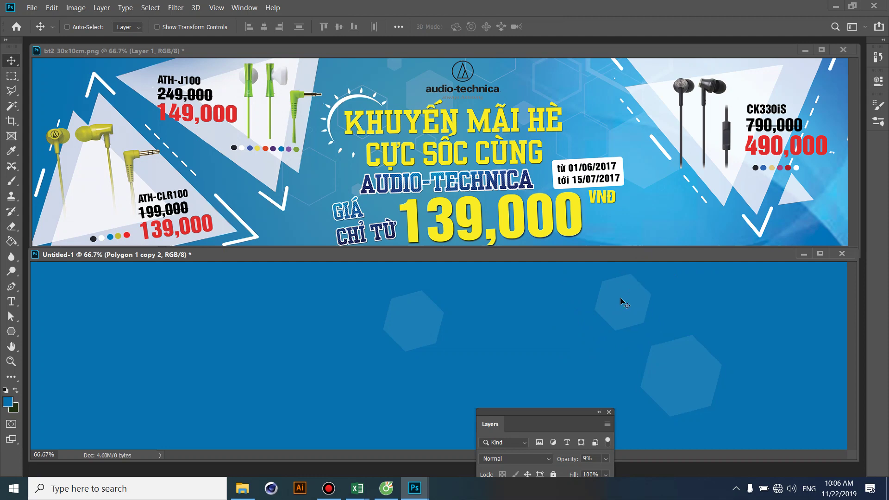
left_click_drag(626, 309, 252, 419)
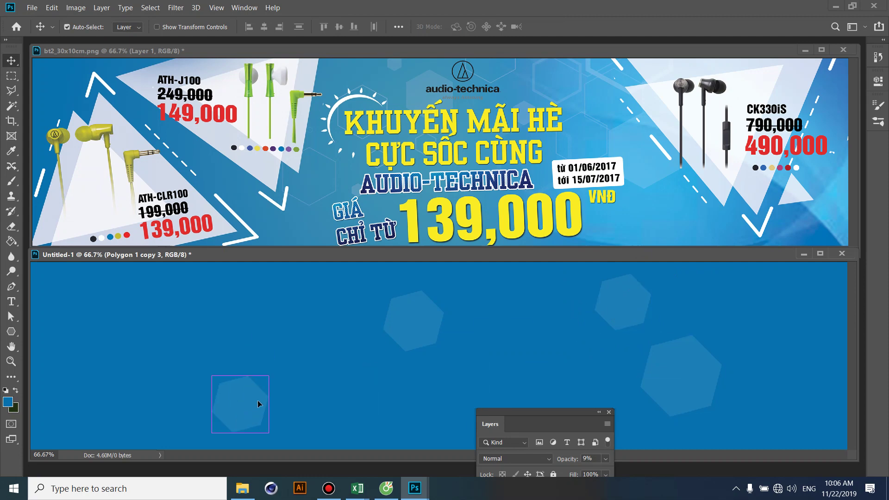
key("ctrl+t")
mouse_move(269, 374)
left_mouse_down()
mouse_move(242, 406)
mouse_move(95, 290)
mouse_move(423, 422)
mouse_move(804, 303)
left_mouse_up()
key("Return")
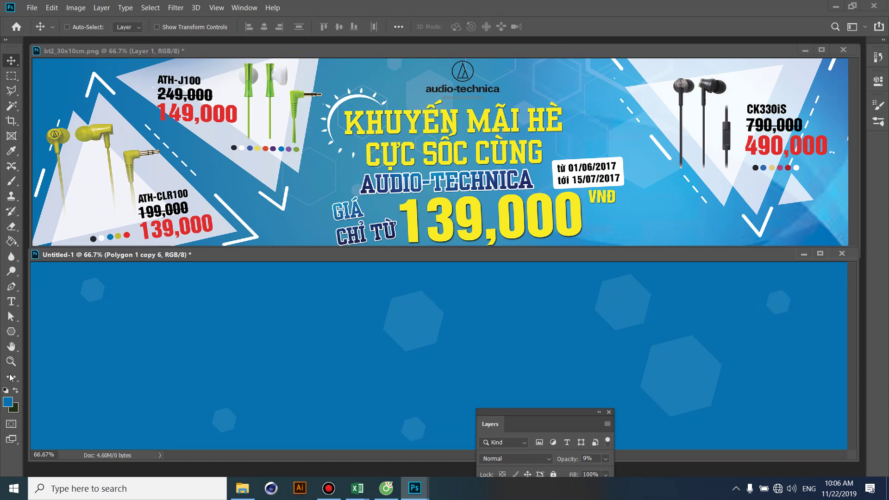
left_click(11, 332)
mouse_move(232, 291)
left_mouse_down()
mouse_move(301, 354)
mouse_move(277, 357)
left_mouse_up()
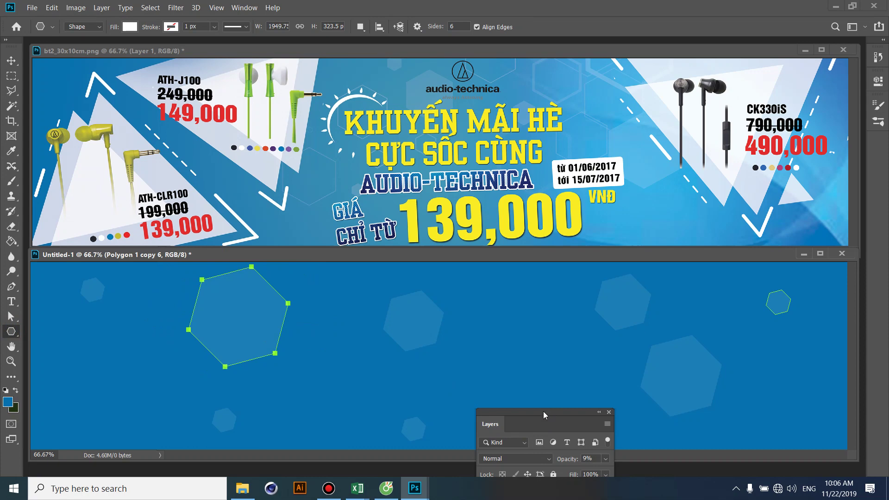
Raise the Polygon 1 copy 6 layer to 100% opacity so its hexagon shows solid white.
left_click_drag(547, 408, 452, 180)
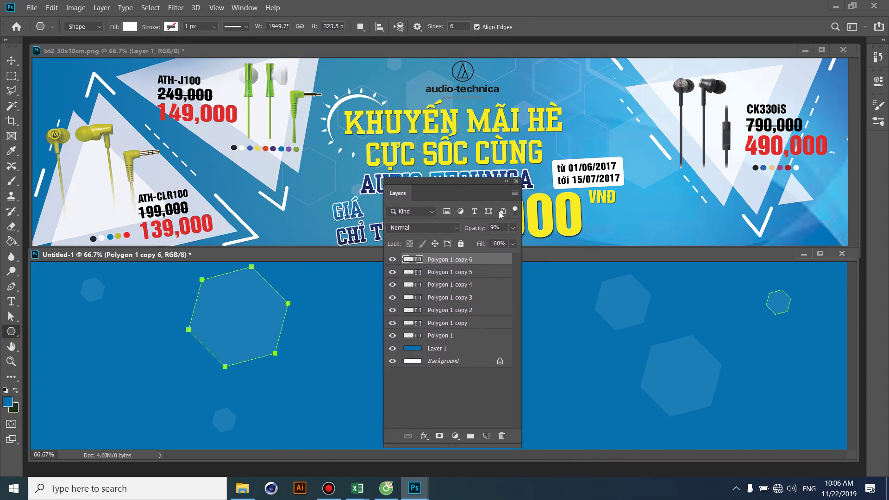
left_click(513, 228)
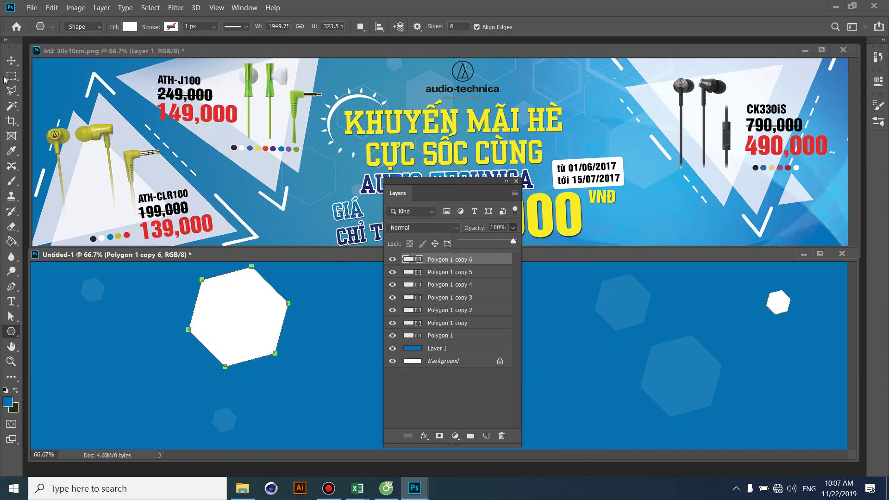
left_click(11, 60)
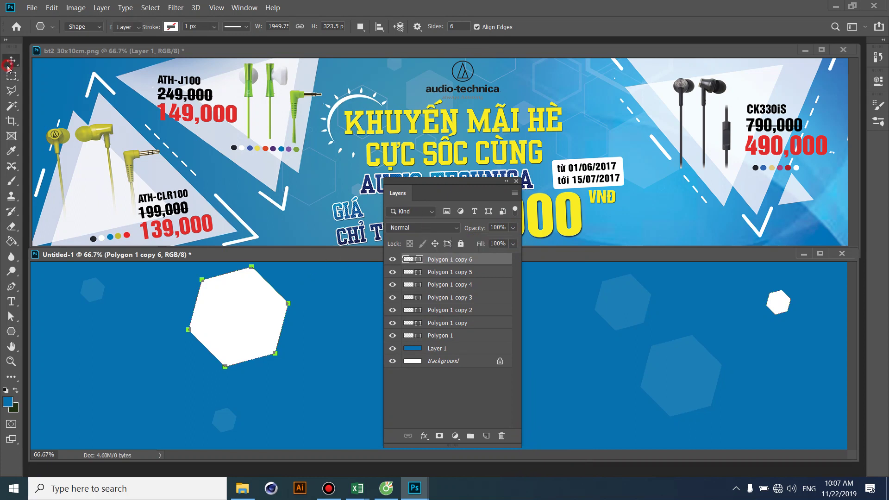
Give the hexagon layer 0% fill opacity and a 4 px white stroke in Layer Style.
double_click(491, 263)
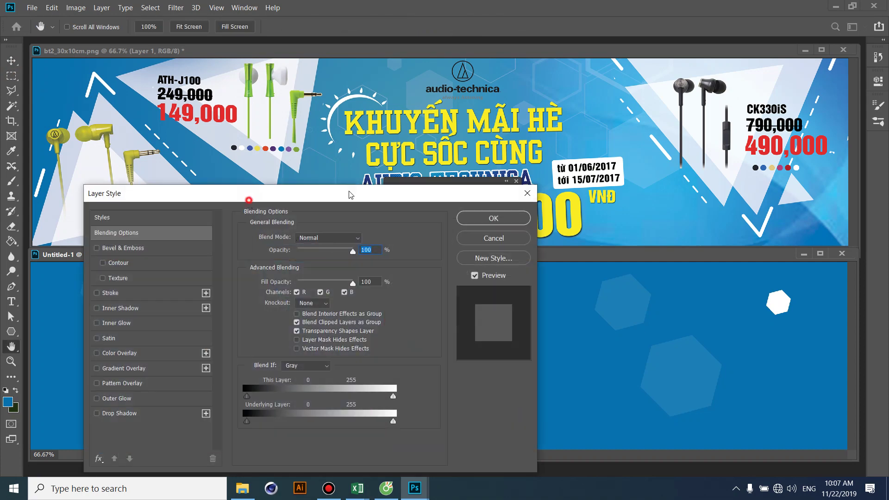
left_click_drag(347, 193, 690, 152)
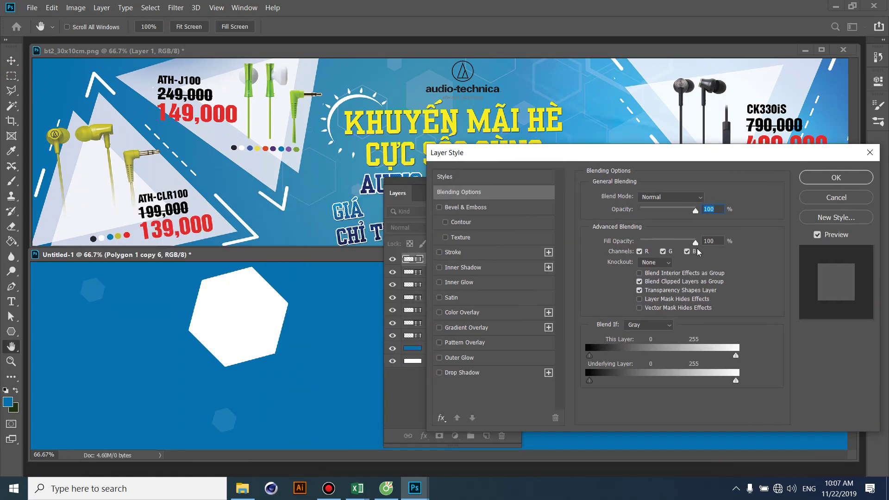
left_click_drag(695, 243, 626, 243)
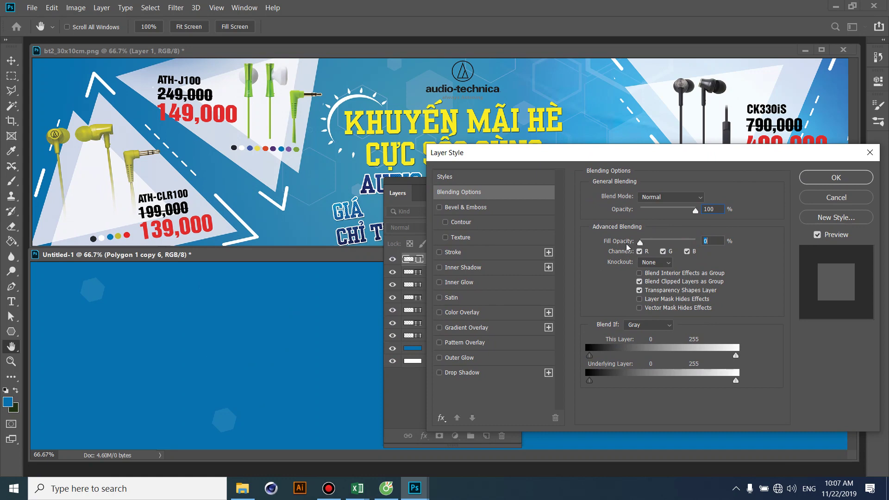
left_click(479, 254)
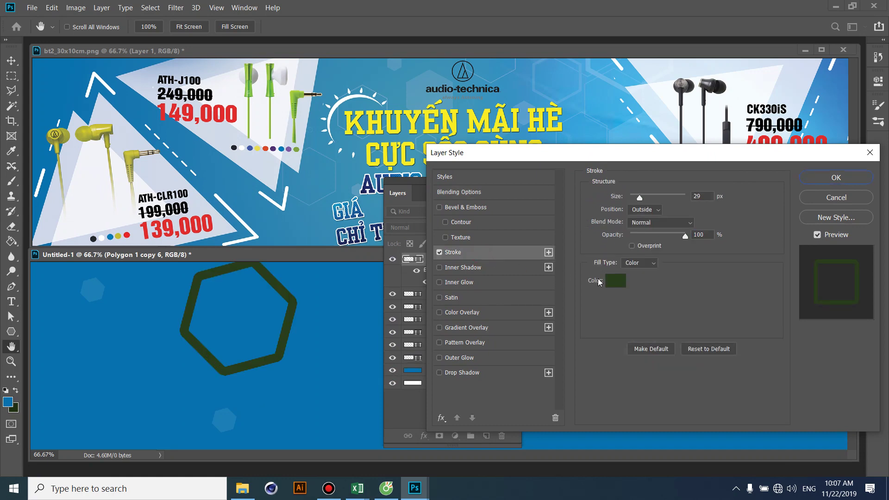
left_click(617, 282)
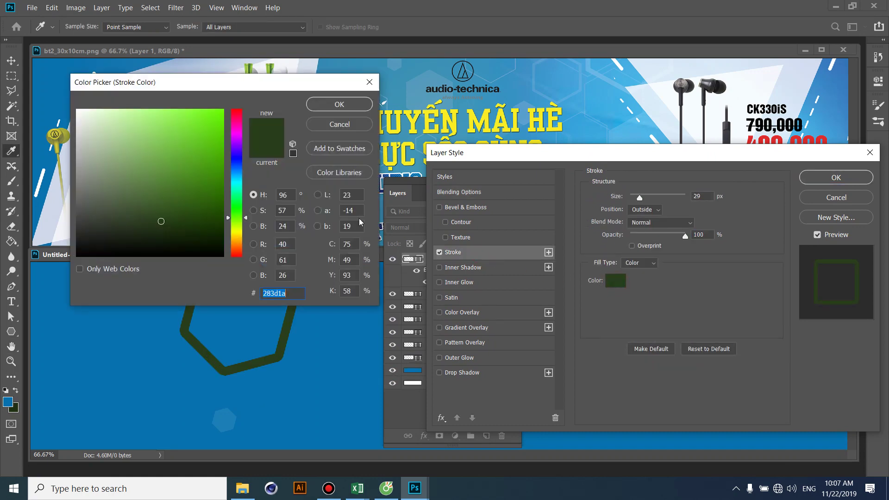
left_click(78, 111)
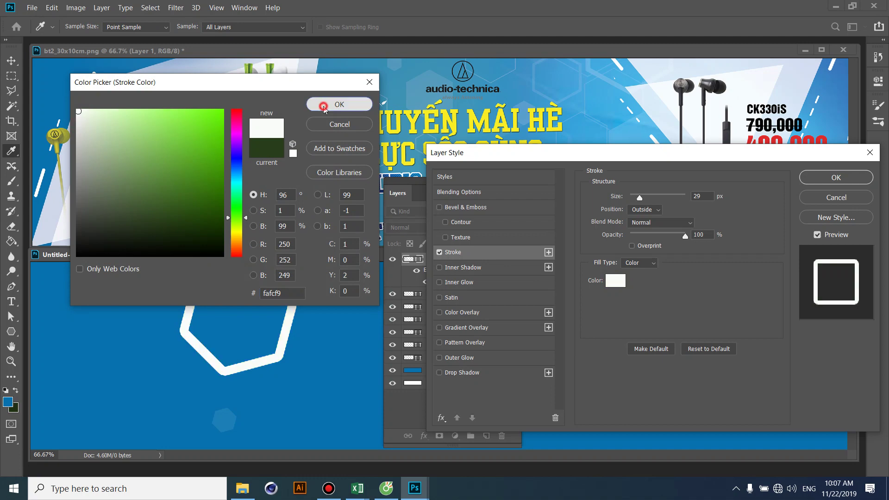
left_click(319, 103)
left_click_drag(639, 199, 629, 199)
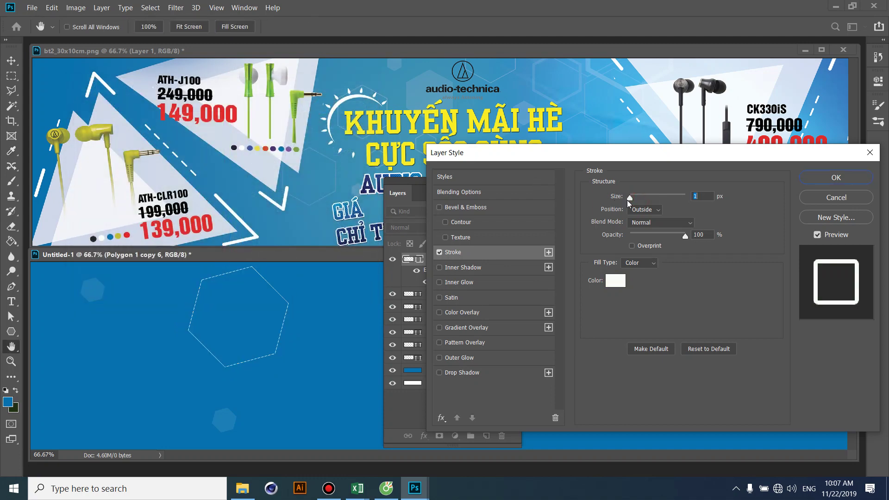
left_click(632, 199)
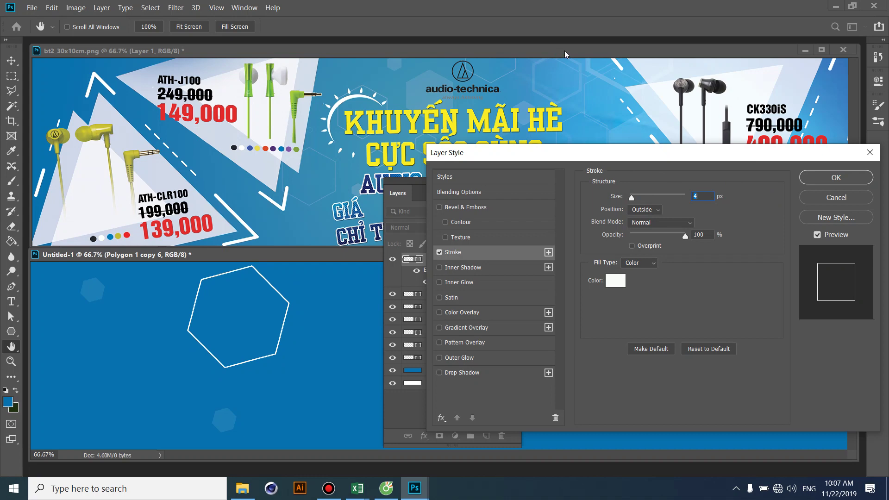
left_click(838, 179)
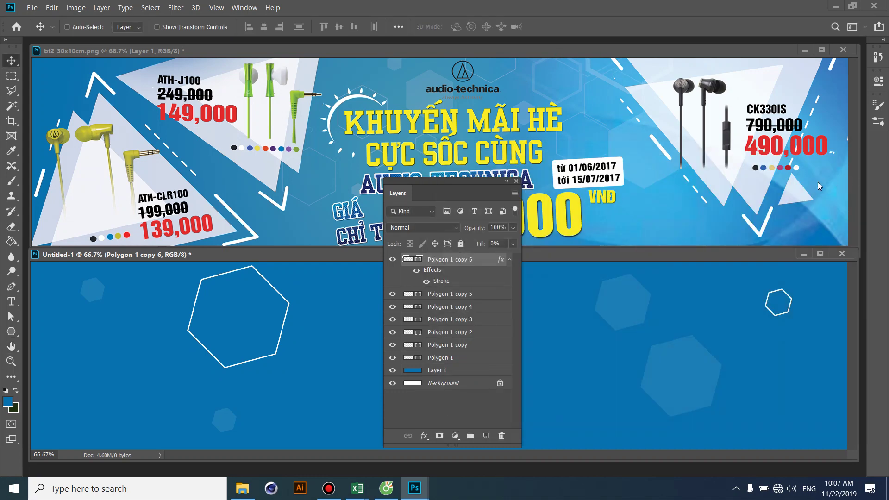
Lower the hexagon outline layer's opacity to 25%.
left_click(513, 228)
left_click_drag(474, 244, 473, 244)
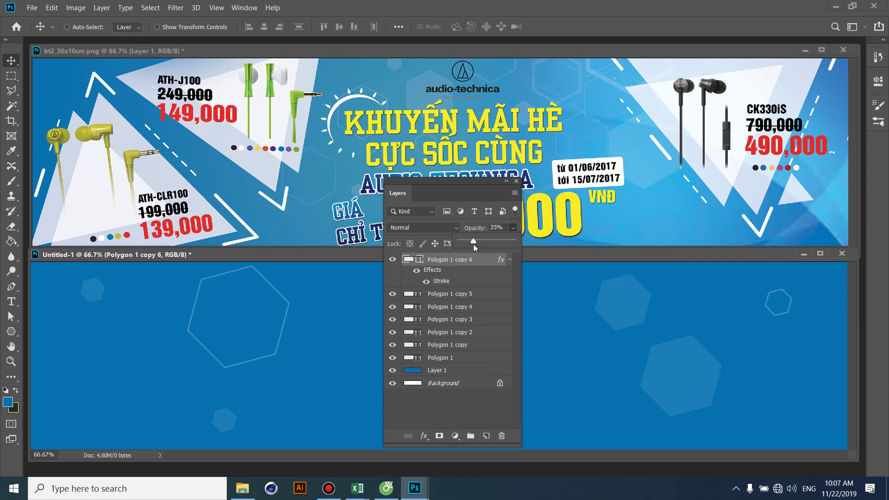
left_click(516, 181)
Move the faded hexagon outline to the left side of the blue canvas.
left_click_drag(244, 298, 546, 357)
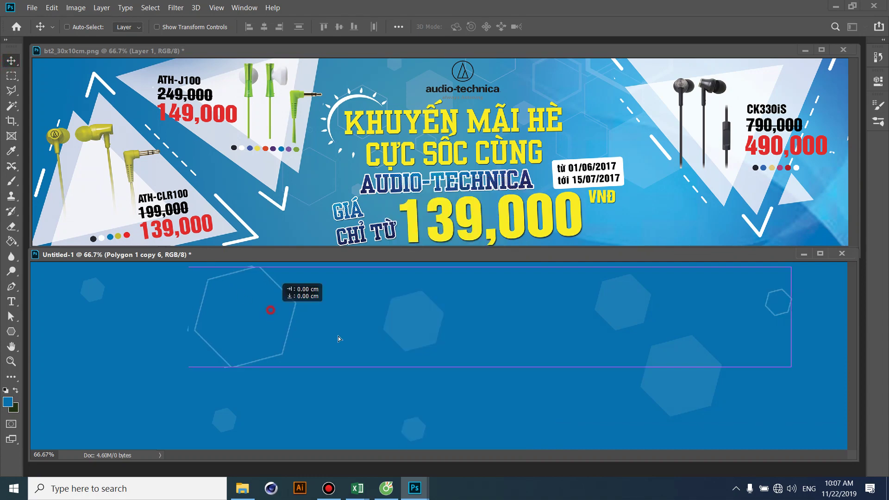
key("ctrl+t")
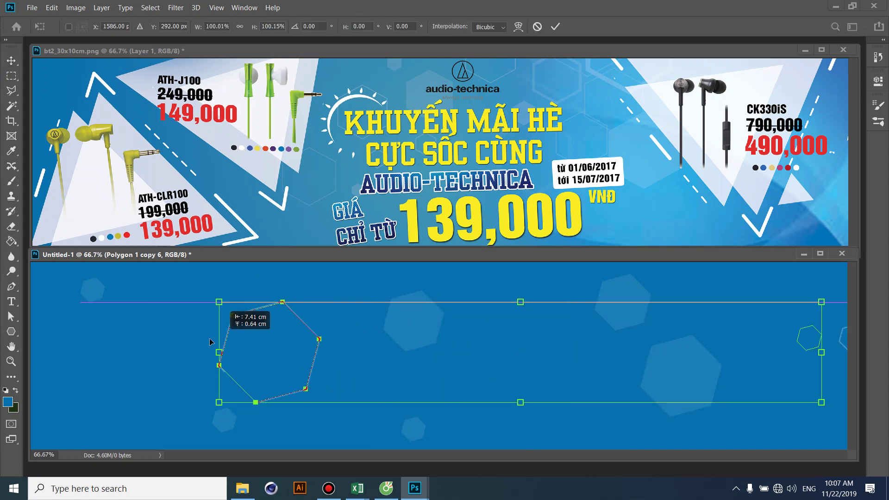
left_click_drag(502, 366, 173, 343)
key("Escape")
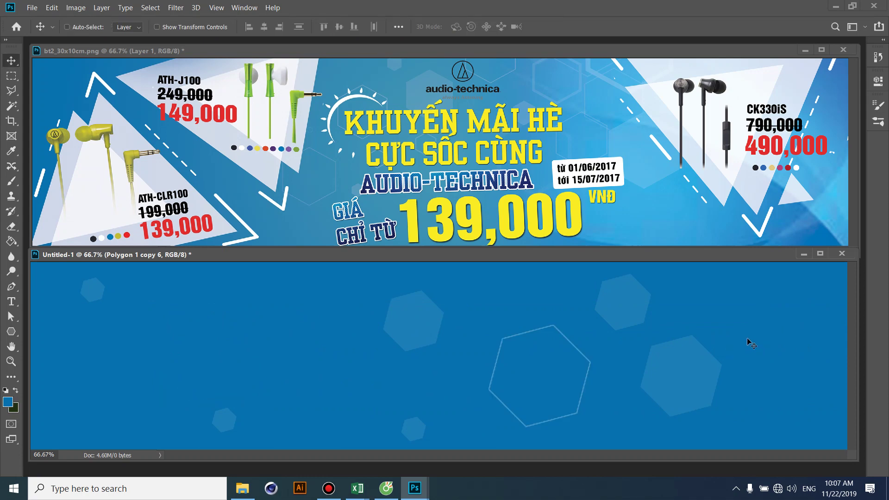
left_click_drag(542, 369, 234, 331)
left_click(12, 76)
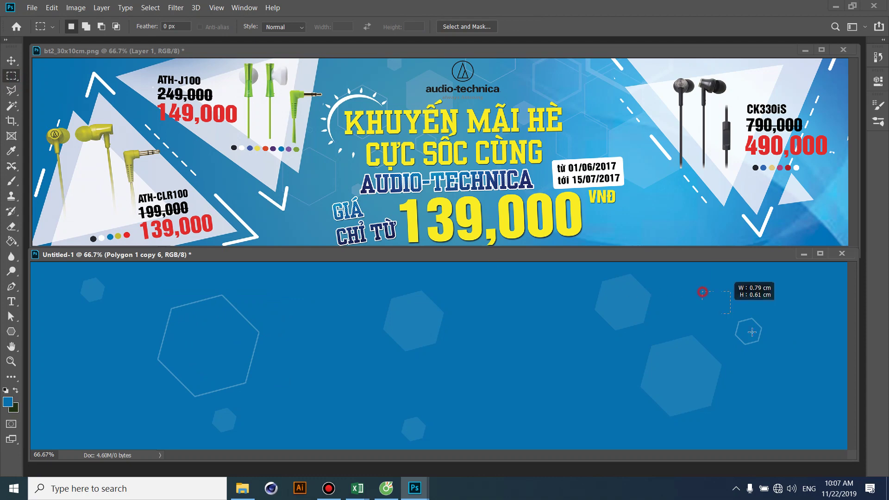
Rasterize the Polygon 1 copy 6 layer and delete the marqueed small right-hand hexagon.
left_click_drag(702, 292, 783, 369)
key("Delete")
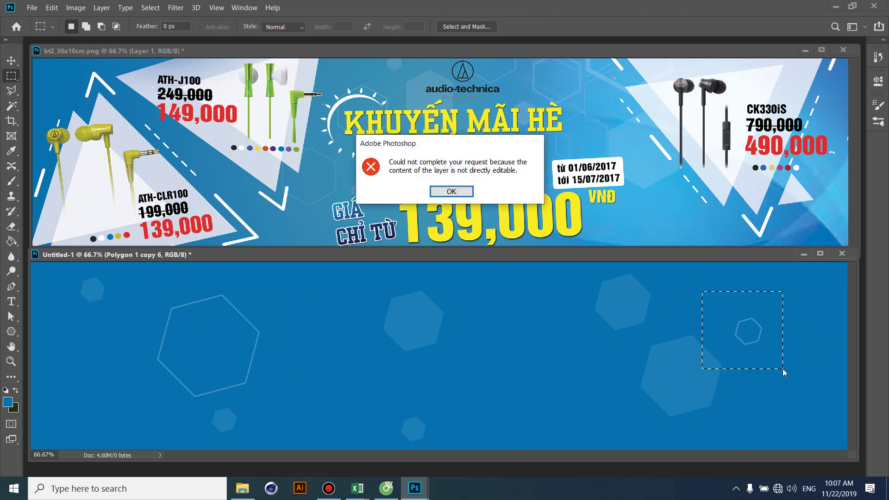
left_click(441, 191)
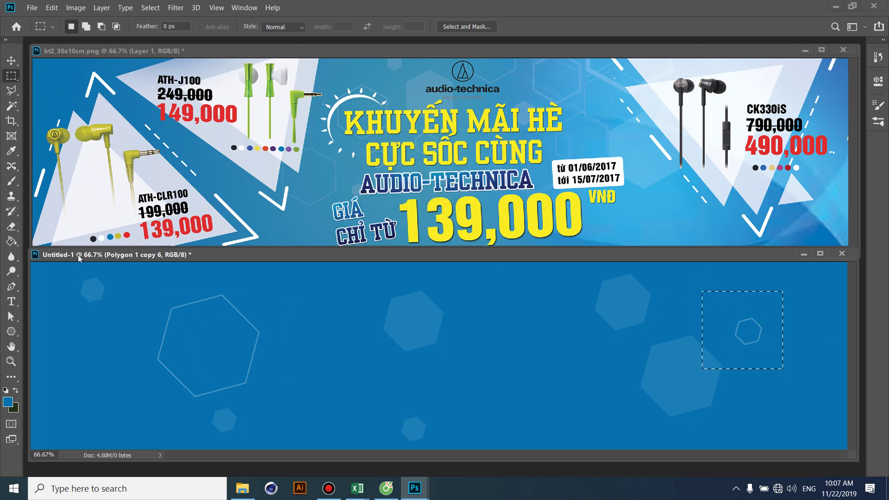
left_click(244, 7)
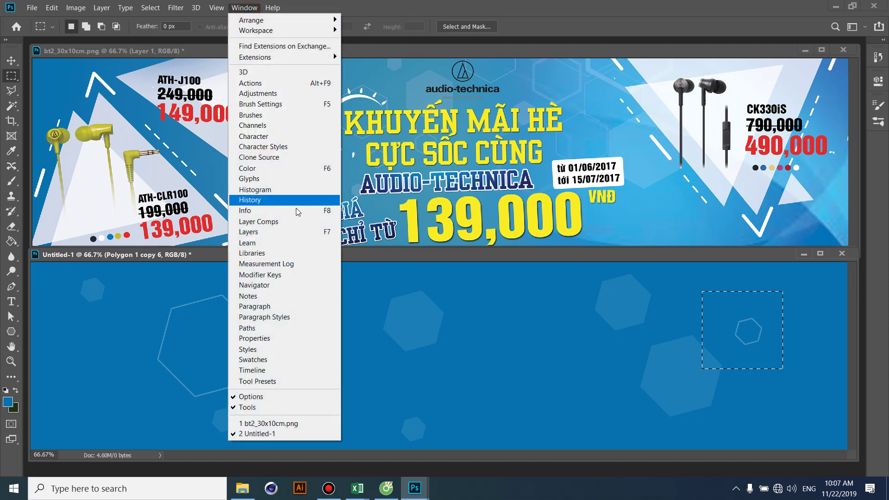
left_click(317, 232)
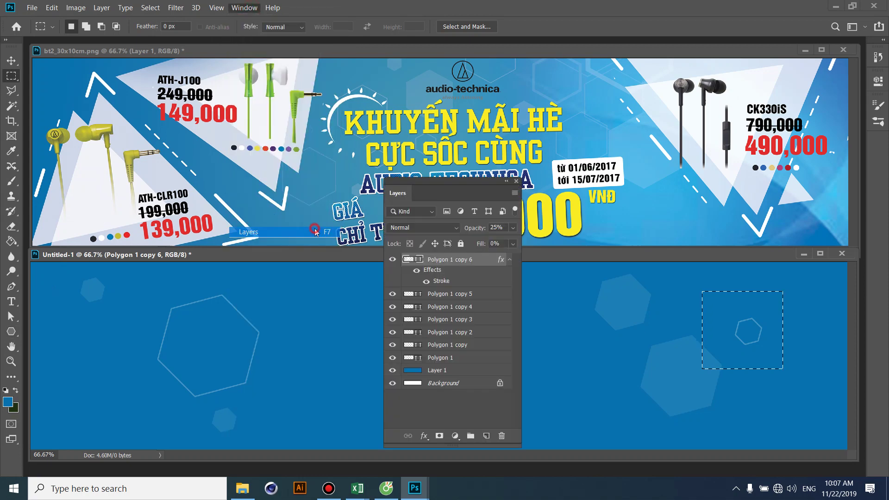
right_click(481, 262)
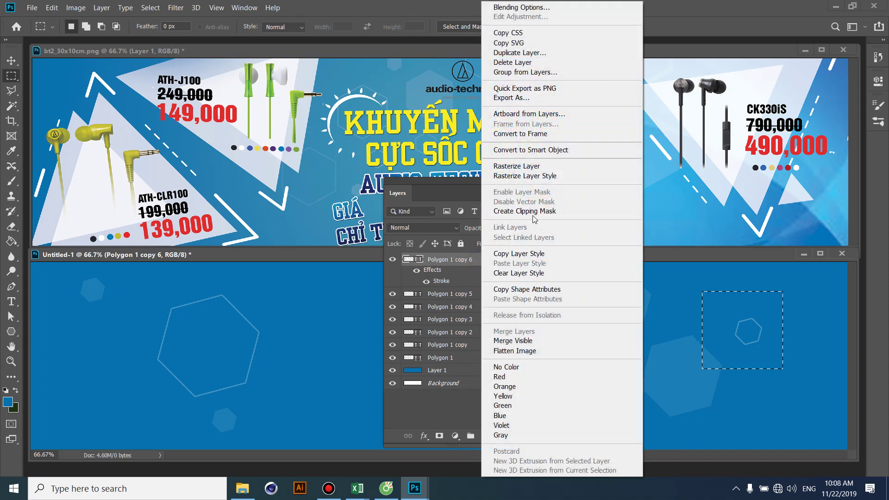
left_click(533, 166)
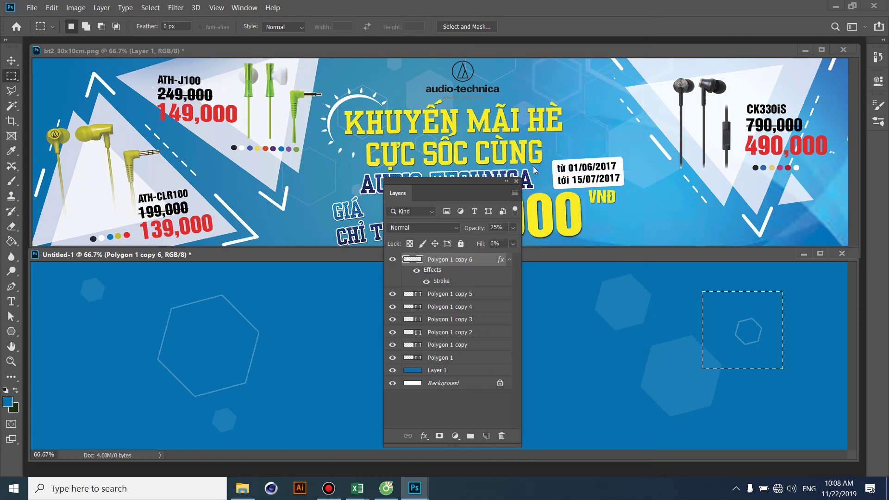
left_click(393, 262)
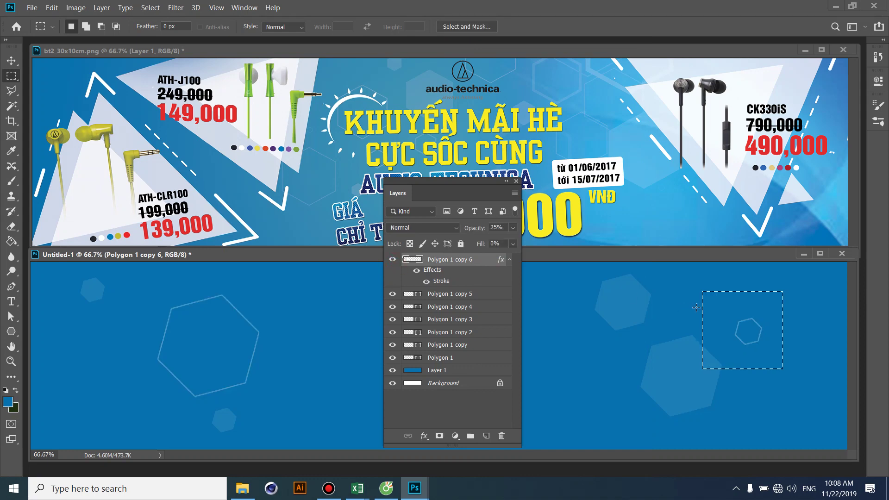
key("Delete")
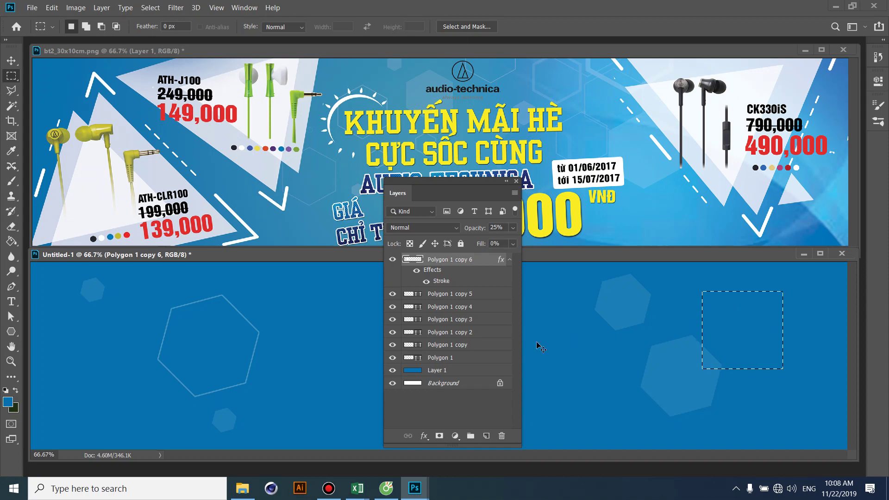
key("ctrl+d")
Duplicate the hexagon outline to the right and rotate another copy about 23 degrees.
key("v")
left_click(517, 181)
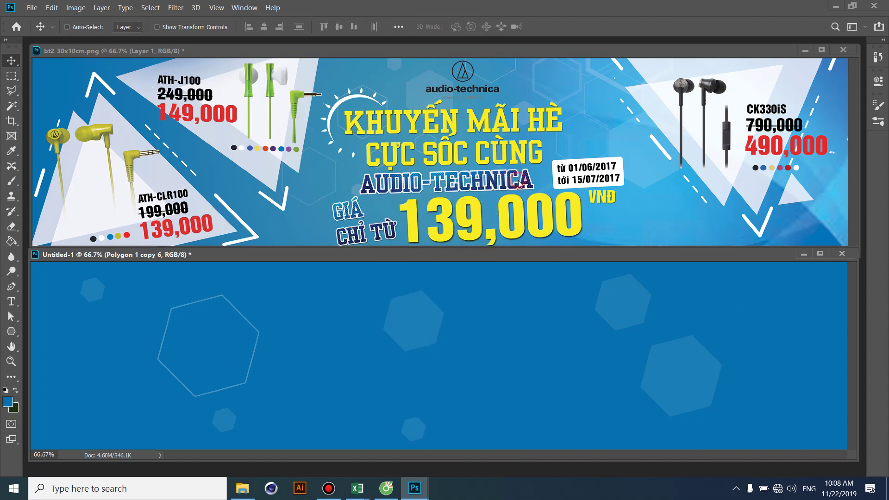
left_click(245, 322)
left_click_drag(367, 325, 558, 307)
key("ctrl+alt+t")
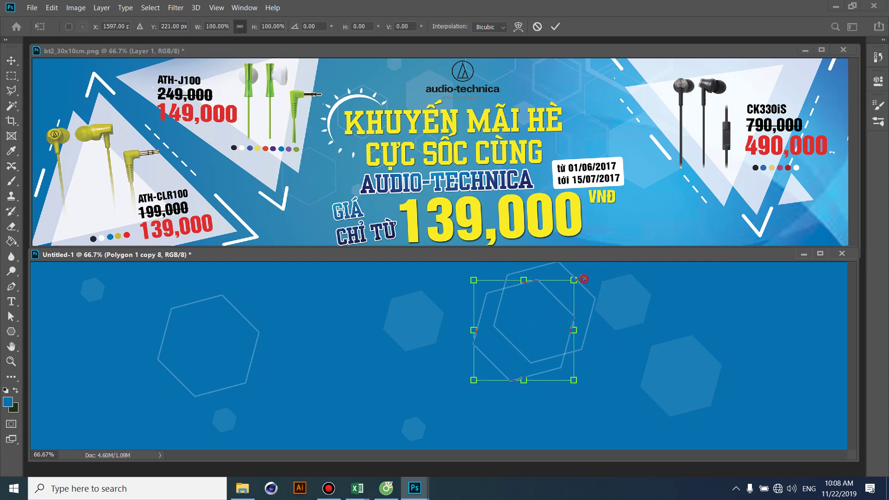
left_click_drag(584, 279, 552, 271)
key("Return")
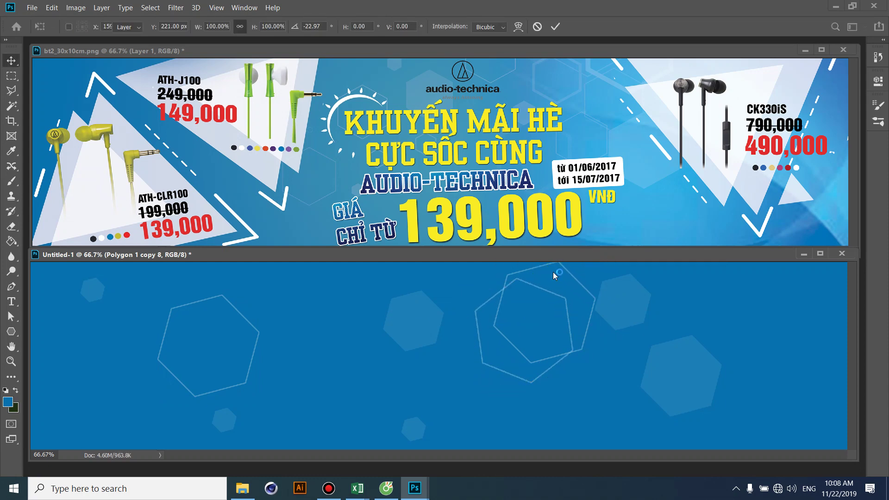
Undo two accidental background moves and select the Polygon 1 copy 7 layer.
left_click_drag(577, 285, 598, 297)
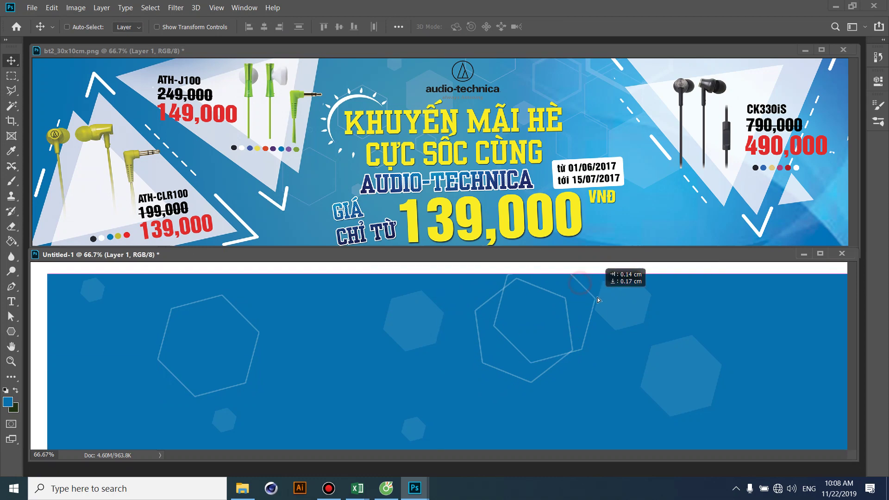
key("ctrl+z")
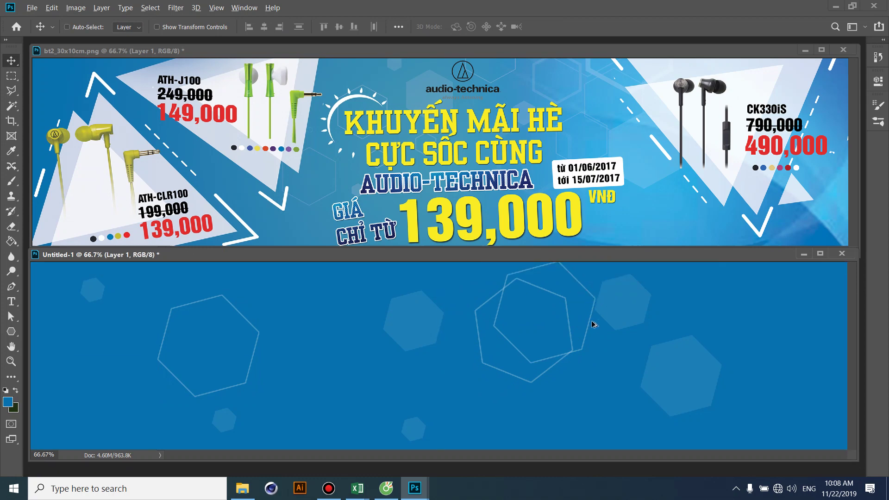
left_click_drag(591, 324, 594, 330)
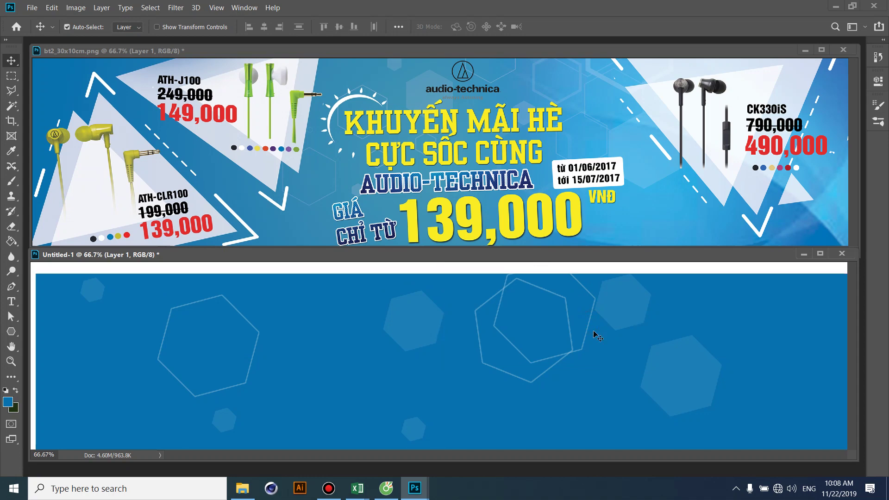
key("ctrl+z")
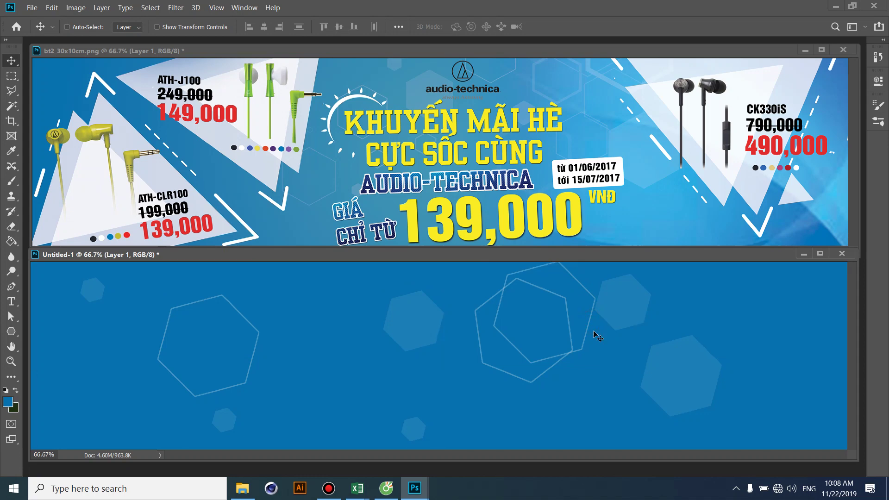
key("F7")
left_click_drag(444, 179, 723, 198)
left_click(669, 314)
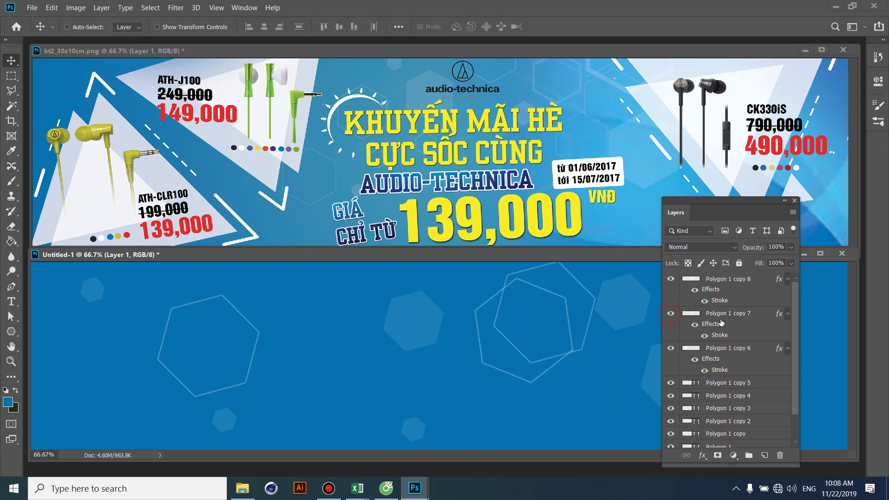
left_click(750, 318)
Move Polygon 1 copy 7 down, shrink it to half size, and duplicate it leftward.
left_click_drag(588, 332, 578, 414)
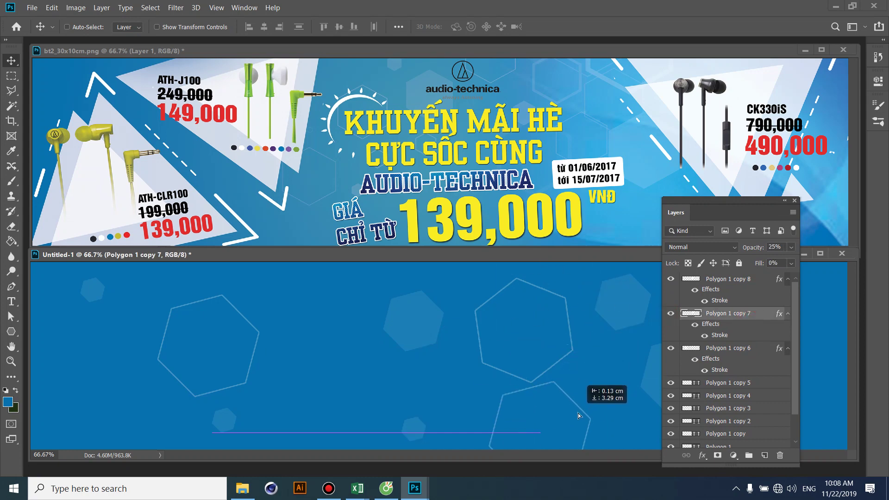
key("ctrl+t")
mouse_move(590, 383)
left_mouse_down()
mouse_move(542, 432)
mouse_move(465, 374)
left_mouse_up()
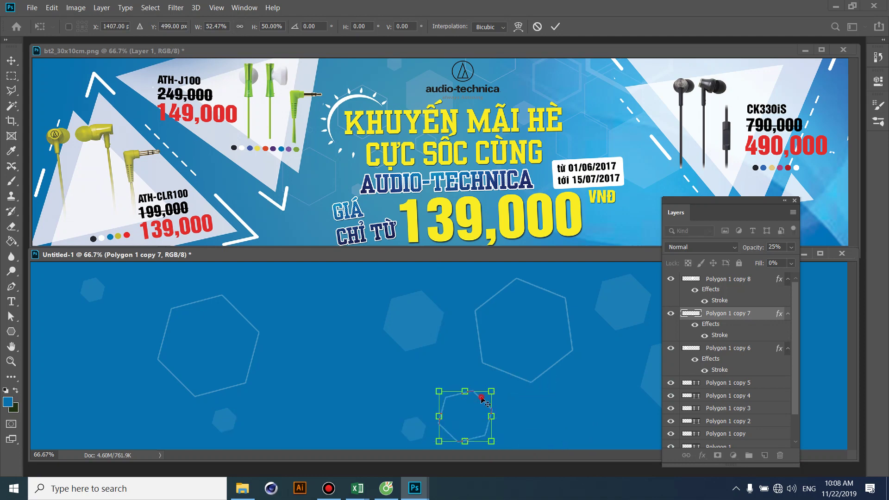
key("Return")
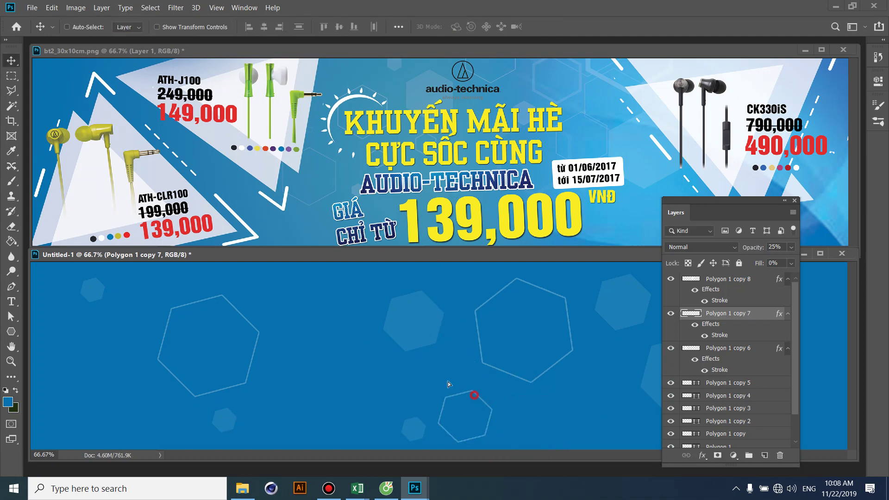
left_click_drag(474, 394, 342, 318, "alt")
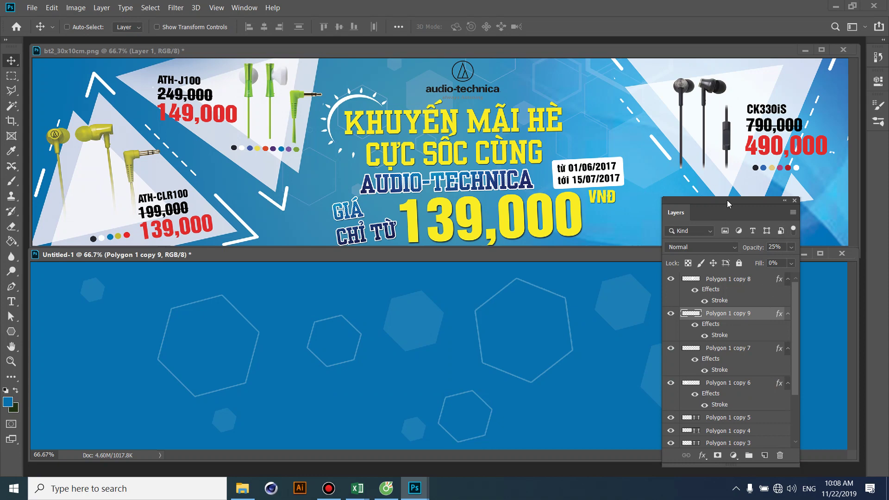
left_click_drag(727, 201, 636, 352)
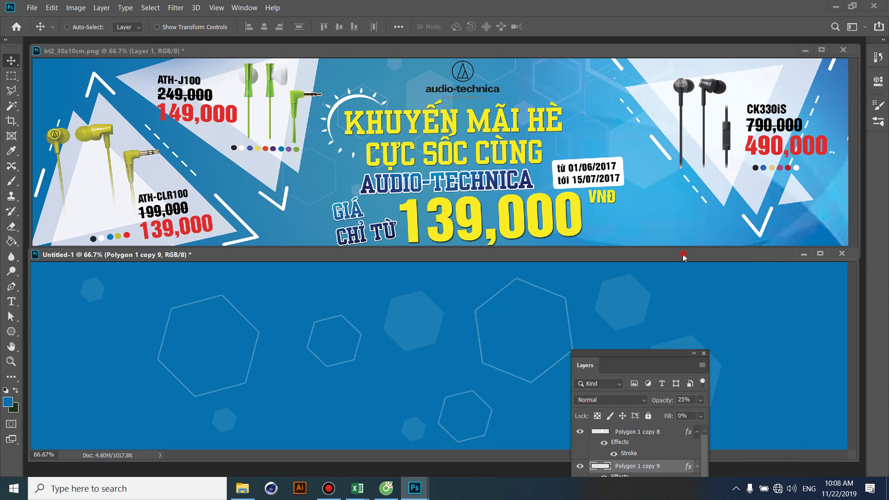
Add a new empty layer above Polygon 1 copy 8.
left_click_drag(684, 254, 586, 205)
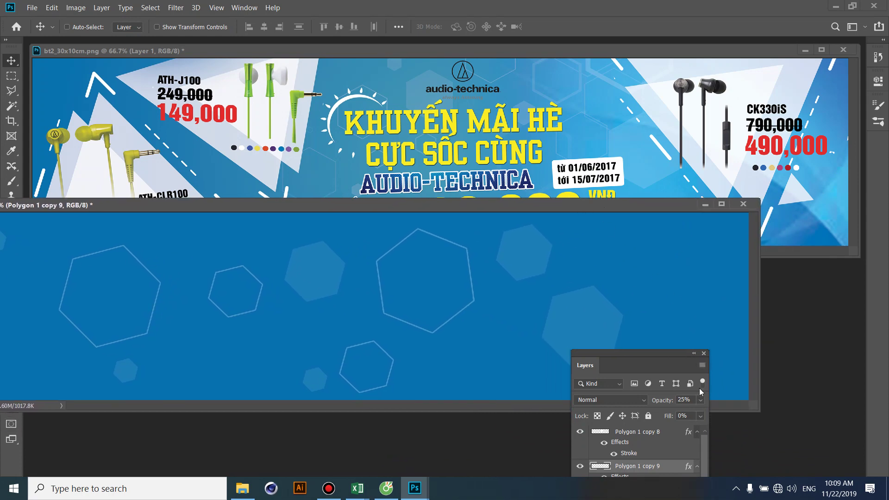
left_click(620, 433)
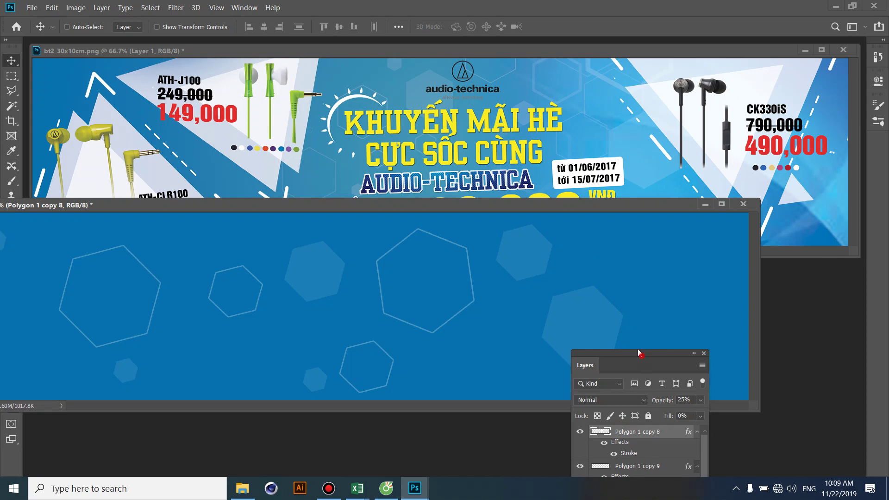
mouse_move(638, 353)
left_mouse_down()
mouse_move(554, 260)
mouse_move(502, 112)
left_mouse_up()
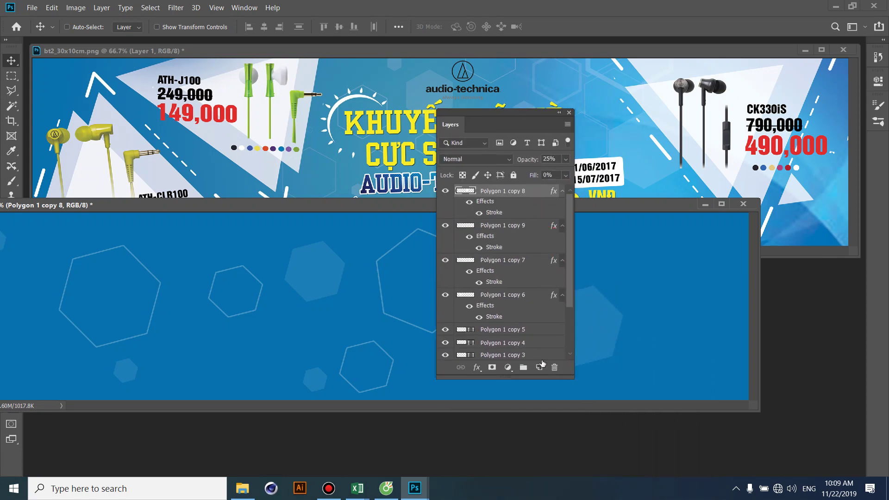
left_click(540, 366)
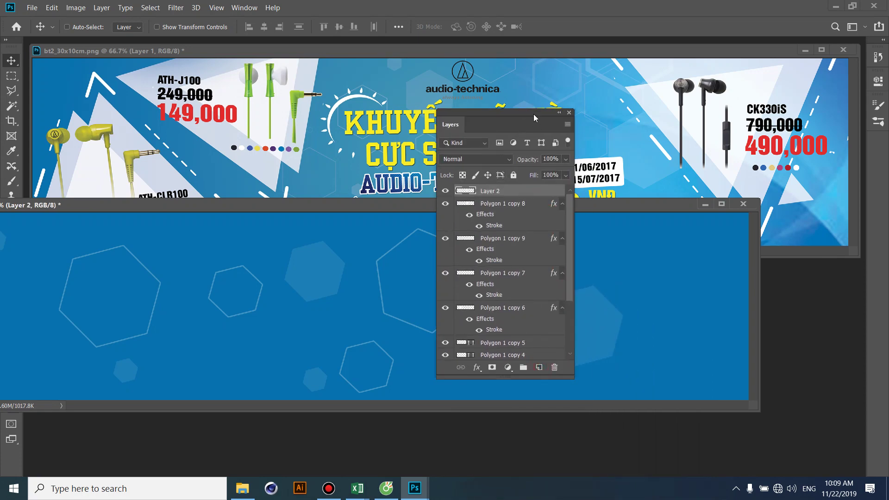
mouse_move(533, 114)
left_mouse_down()
mouse_move(569, 341)
mouse_move(567, 429)
left_mouse_up()
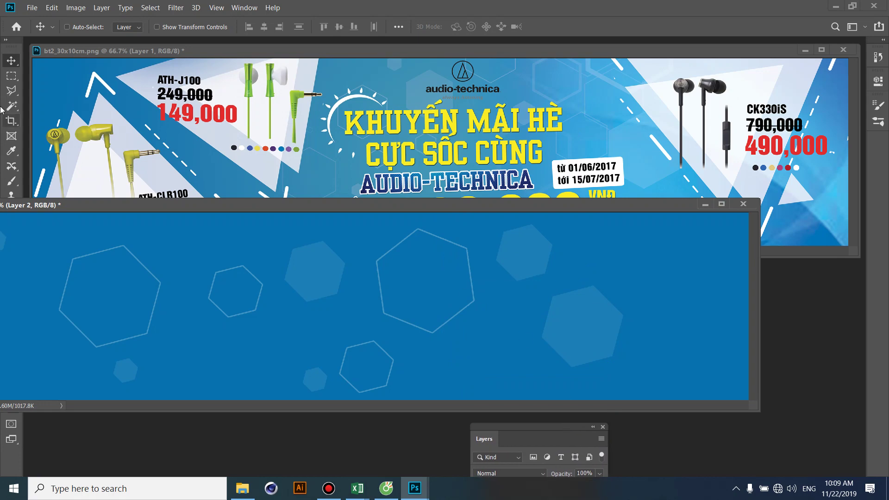
Lasso a four-point triangular selection over the banner's right edge with the Polygonal Lasso.
left_click(11, 90)
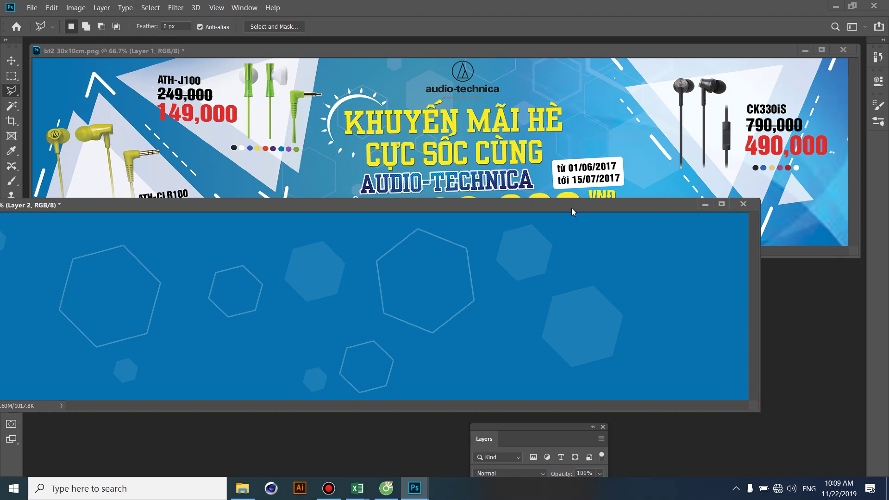
scroll(668, 339, "down", 1)
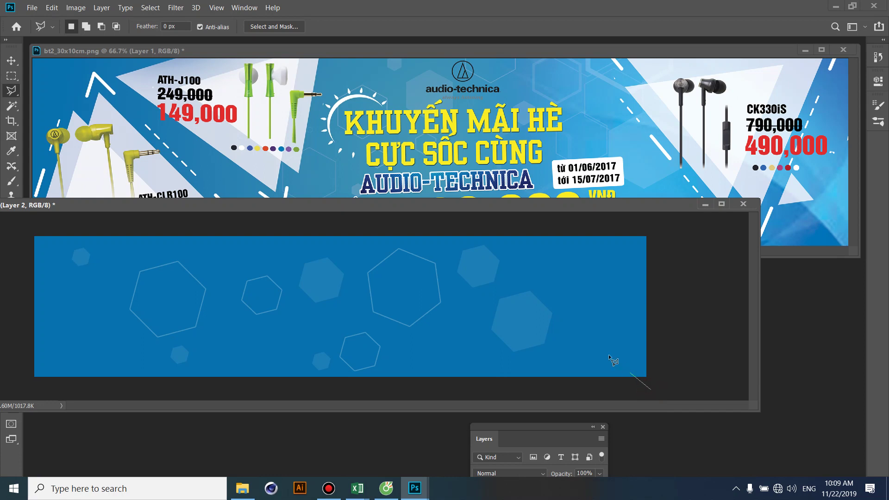
left_click(538, 230)
left_click(686, 224)
left_click(681, 365)
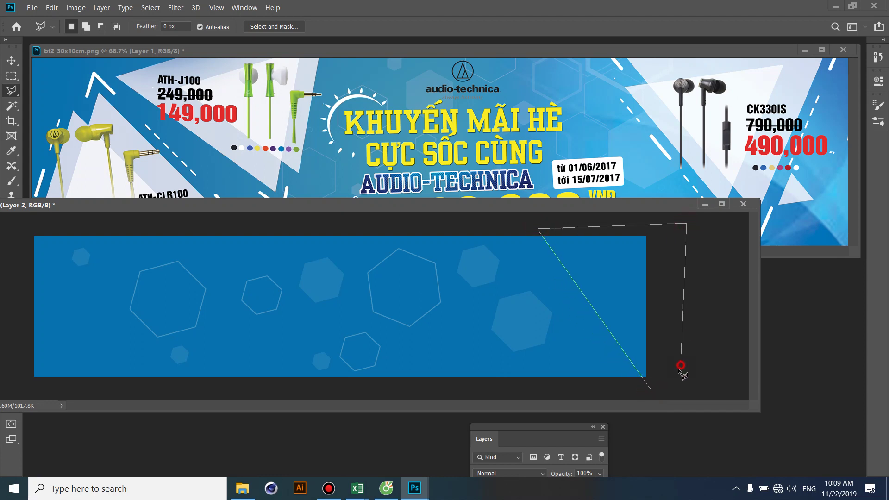
left_click(650, 390)
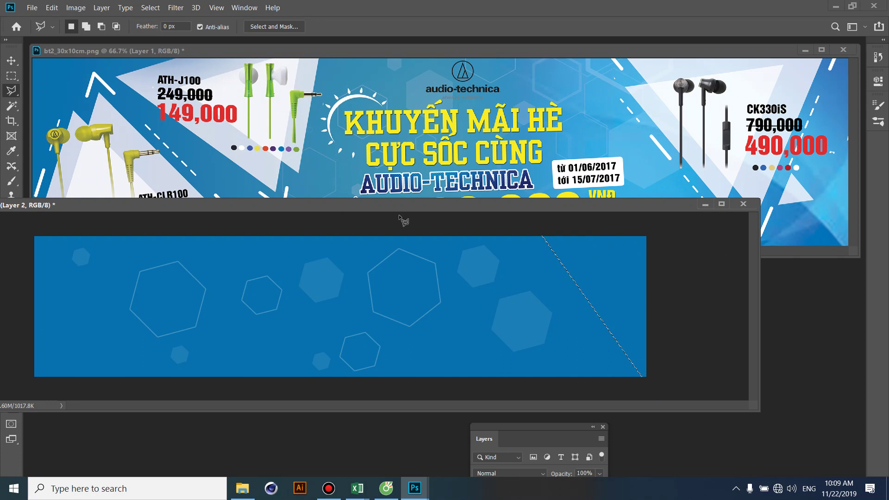
left_click_drag(182, 204, 299, 177)
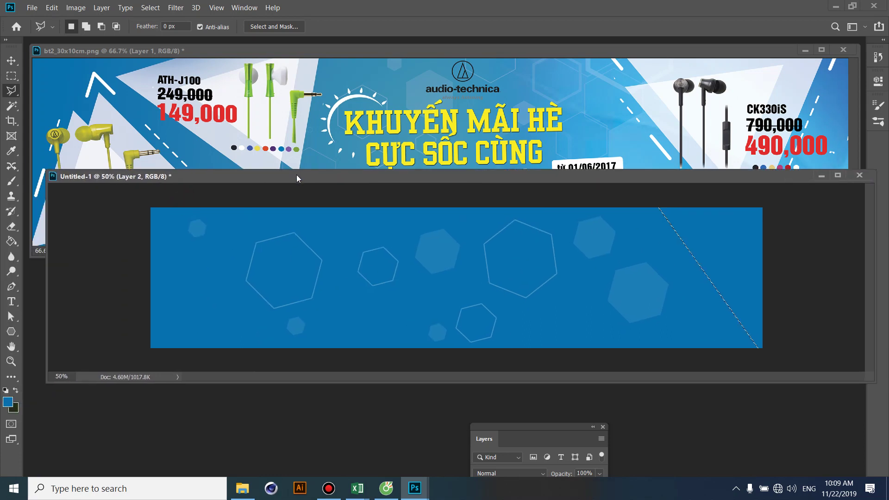
Fill the diagonal selection with a white Foreground to Transparent gradient.
left_click(5, 391)
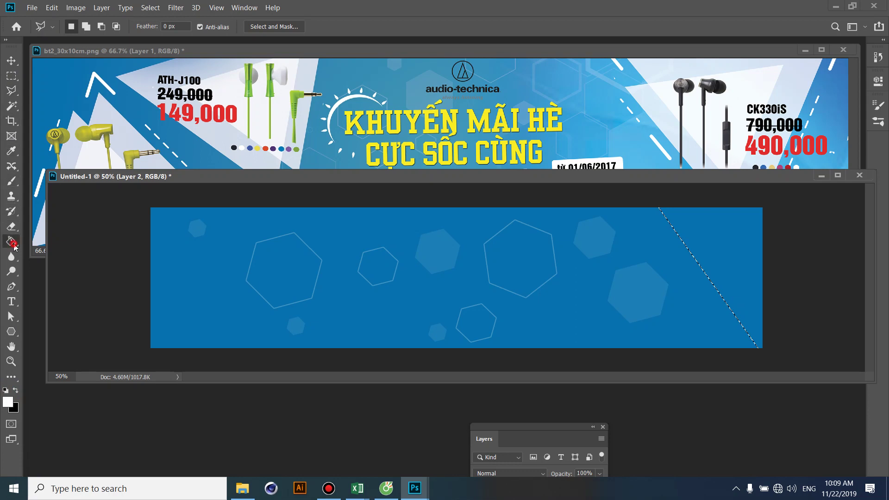
left_click(11, 242)
left_click(62, 242)
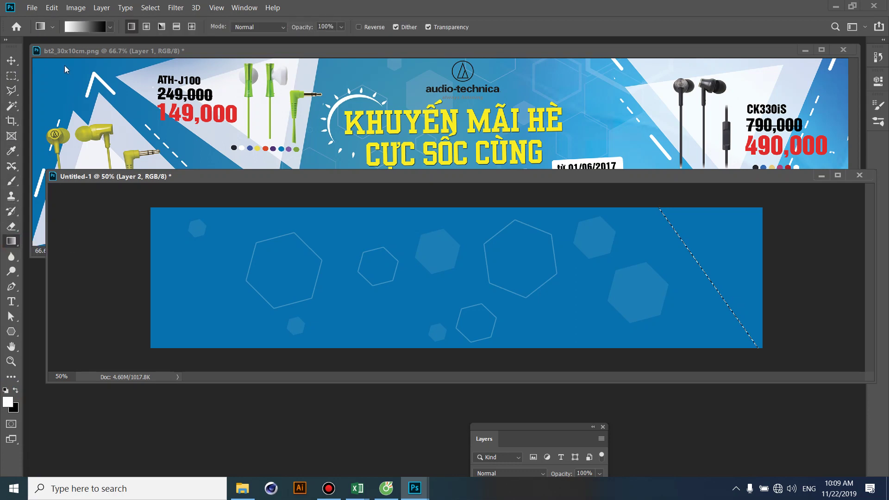
left_click(111, 28)
left_click(47, 49)
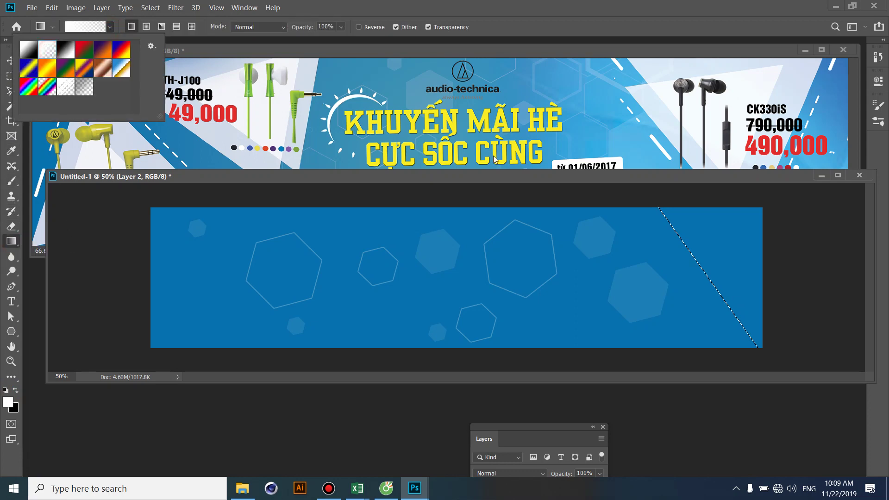
left_click(665, 254)
left_click_drag(681, 248, 775, 187)
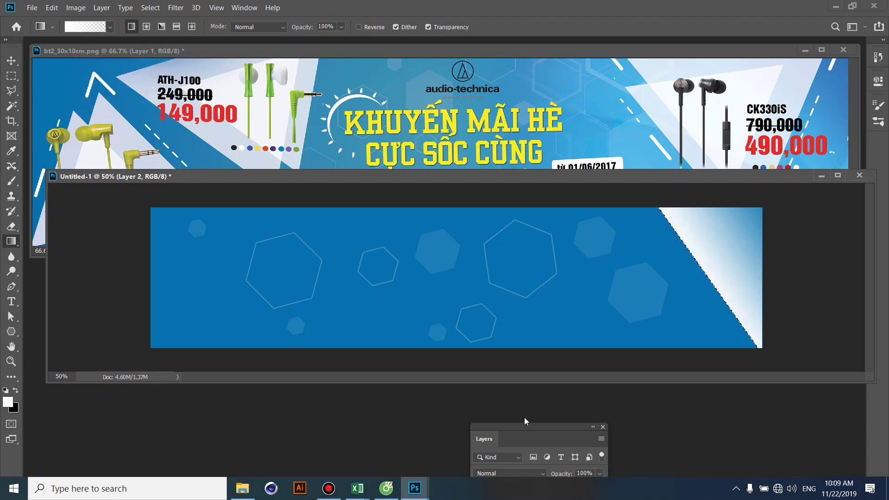
Fade Layer 2 to about 25% opacity, deselect, and fit the banner to the window.
left_click_drag(525, 423, 425, 230)
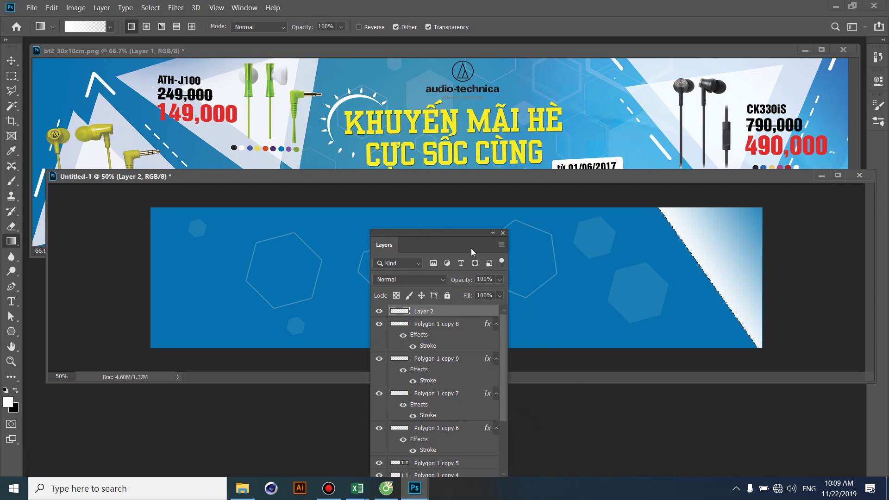
left_click_drag(500, 280, 459, 293)
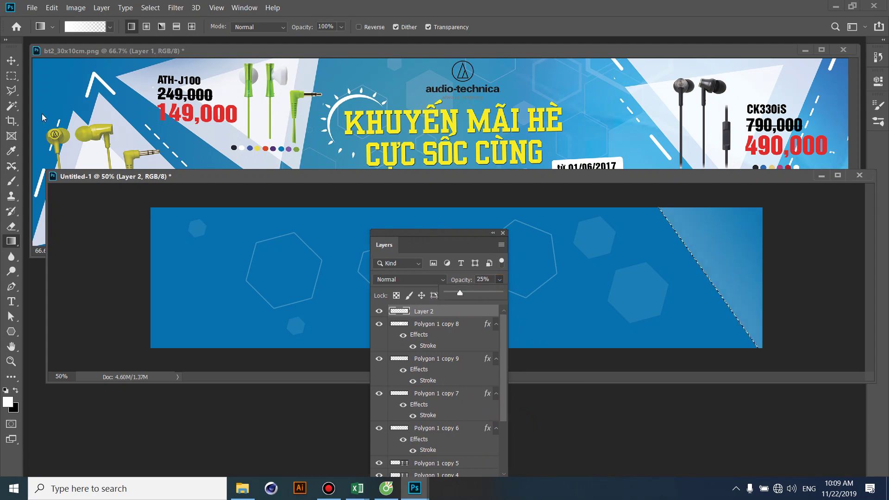
key("v")
left_click(505, 235)
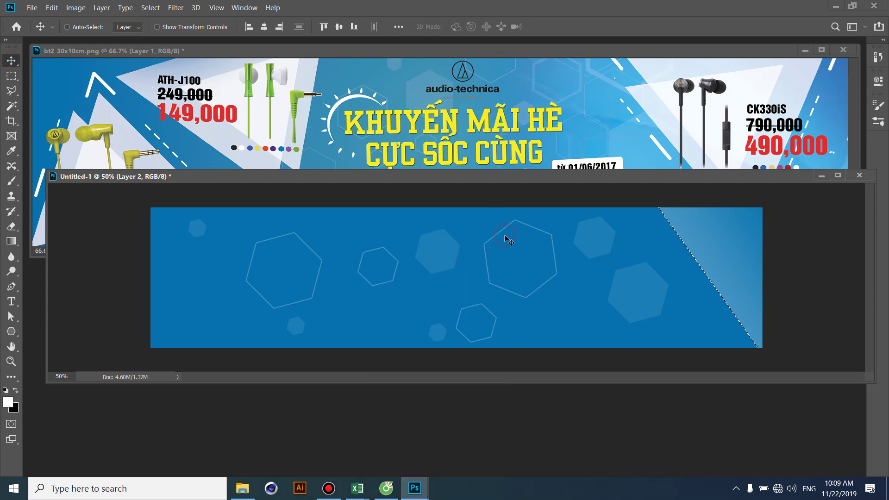
key("ctrl")
key("ctrl+0")
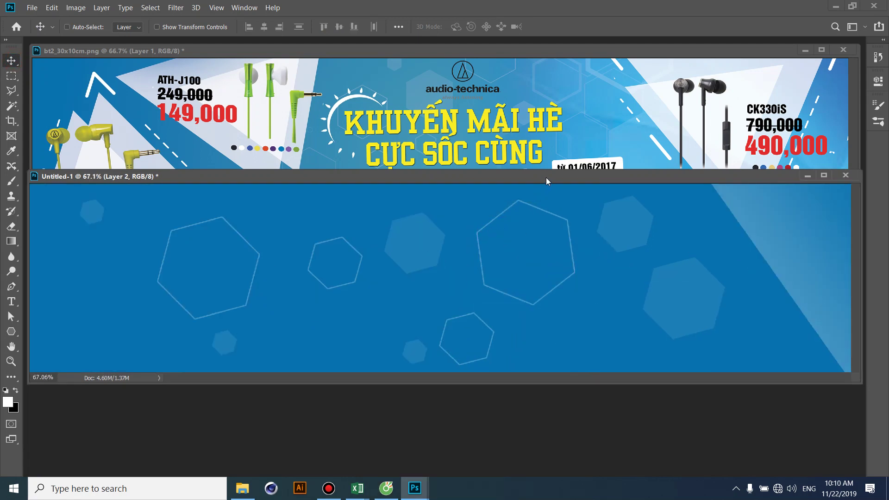
Draw a large white 3-sided polygon triangle on the reference banner.
left_click_drag(546, 178, 551, 261)
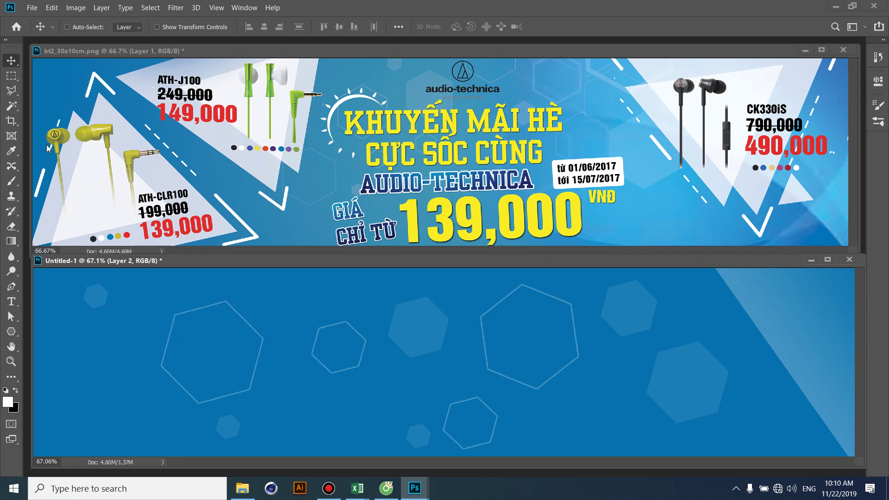
left_click(13, 332)
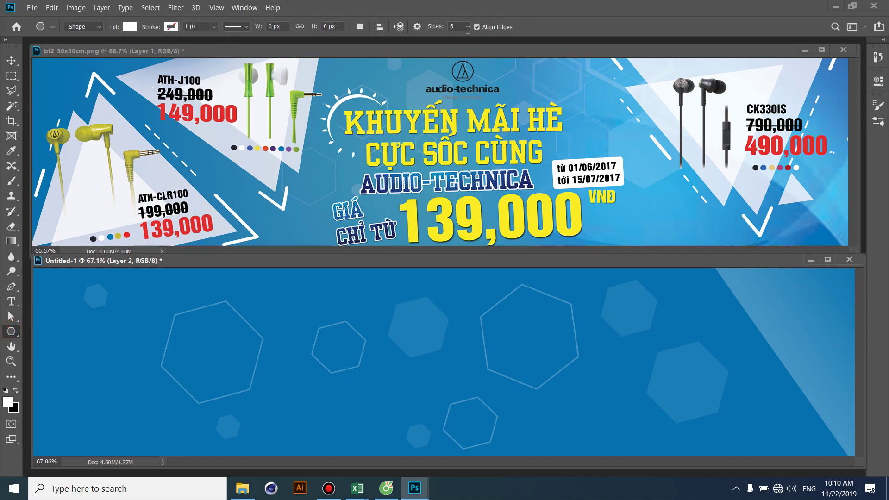
left_click(461, 28)
type("3")
left_click(552, 121)
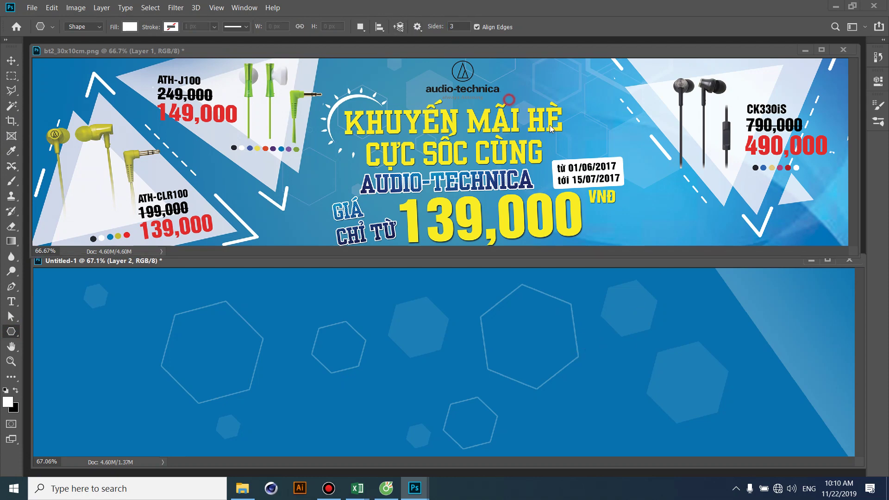
left_click_drag(592, 162, 656, 228)
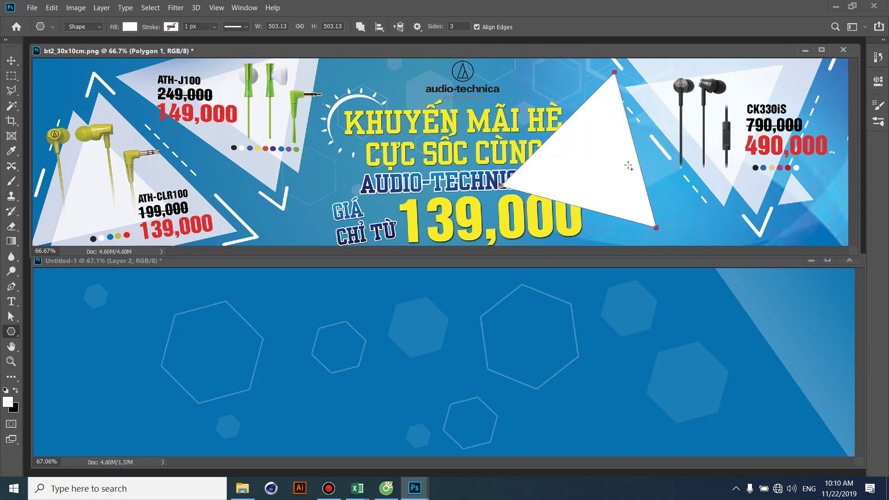
Move the white triangle into the Untitled-1 banner document.
key("v")
left_click_drag(593, 147, 645, 276)
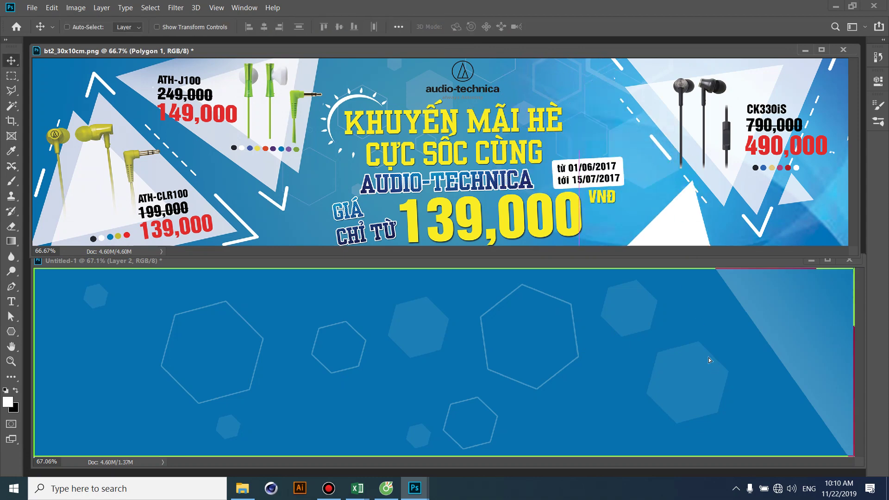
left_click(633, 196)
key("Delete")
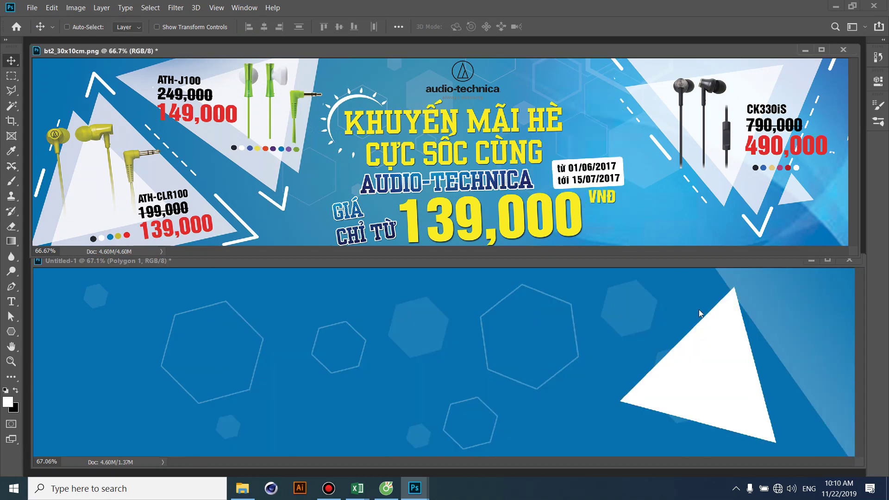
left_click(699, 309)
Rotate the triangle about 38 degrees near the right edge and Alt-drag a duplicate.
left_click_drag(725, 345, 757, 328)
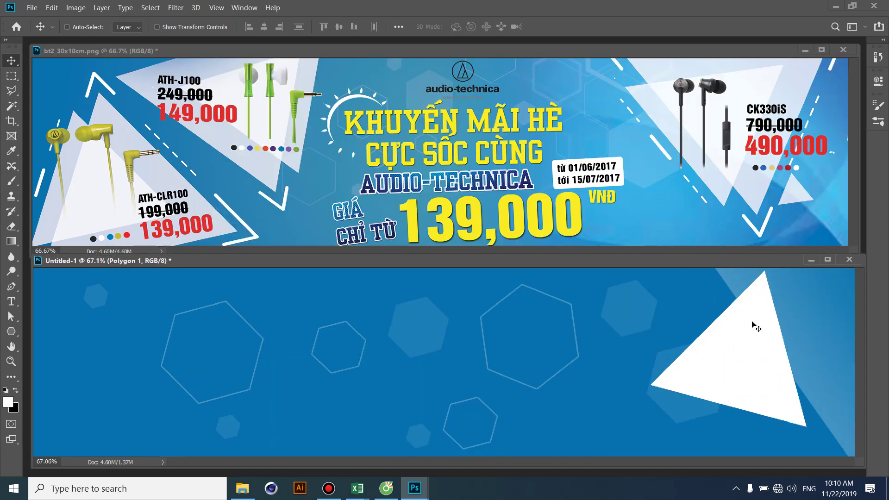
key("ctrl+t")
left_click_drag(824, 303, 843, 374)
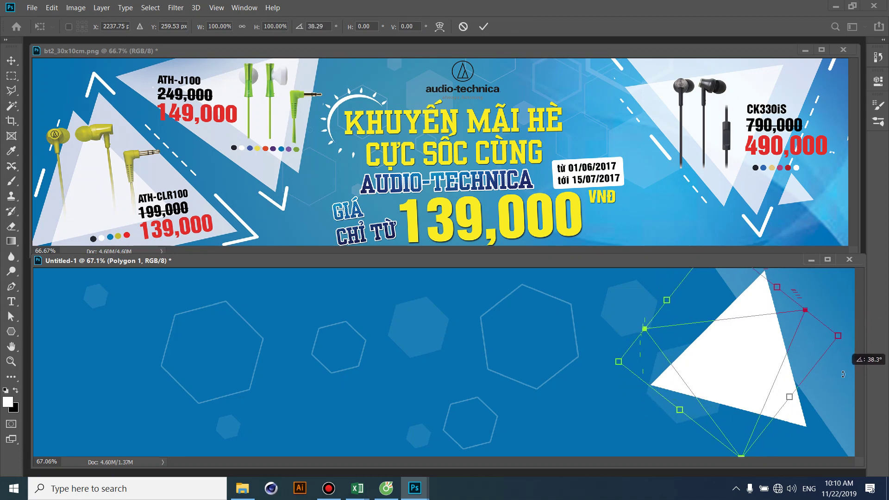
left_click_drag(762, 373, 757, 348)
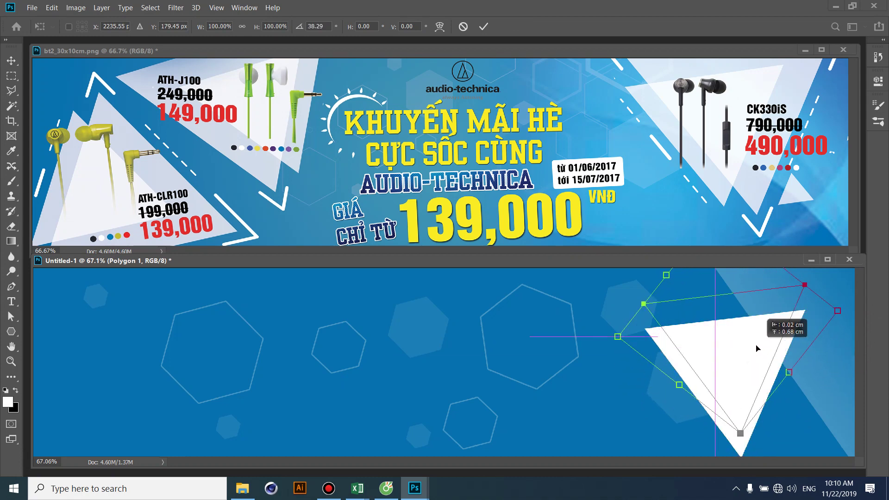
key("Return")
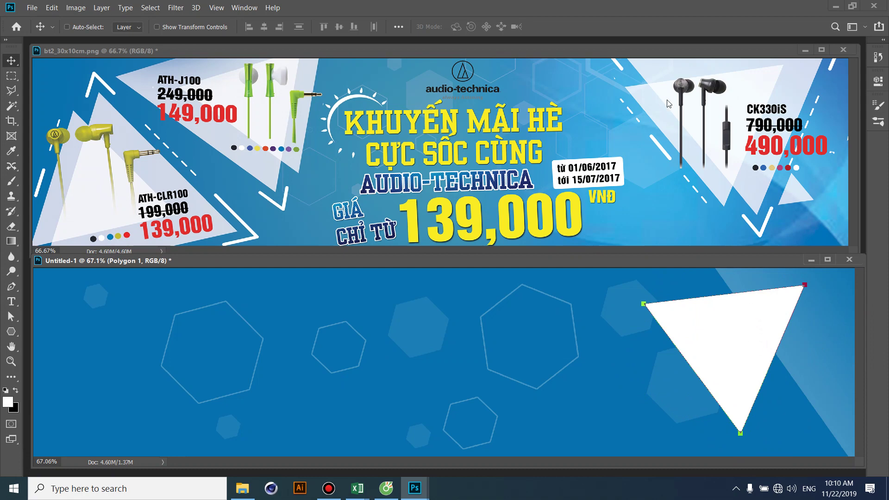
left_click_drag(712, 318, 731, 304)
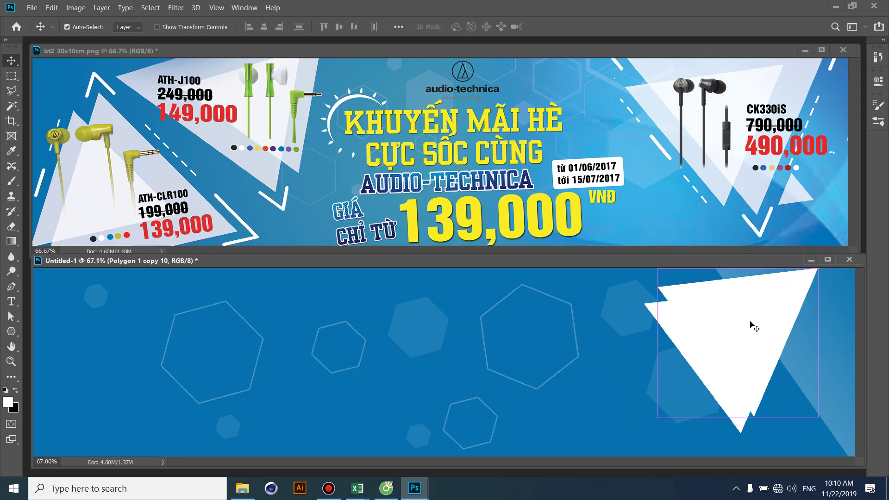
Enlarge the copied triangle toward the lower left and shift it right.
key("ctrl+t")
left_click_drag(657, 417, 634, 437)
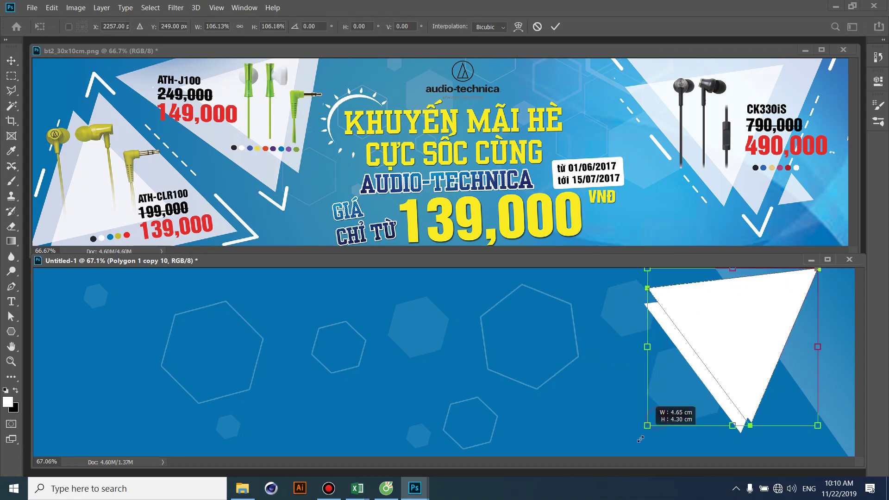
left_click_drag(707, 352, 734, 349)
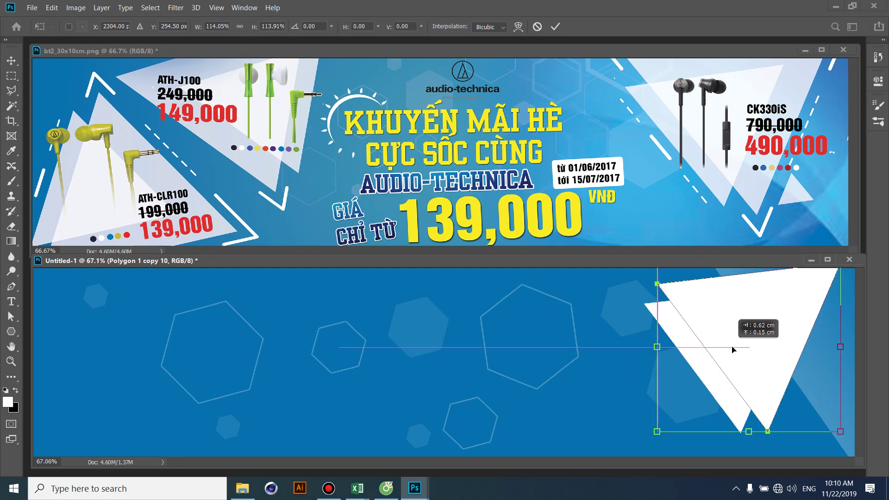
key("Return")
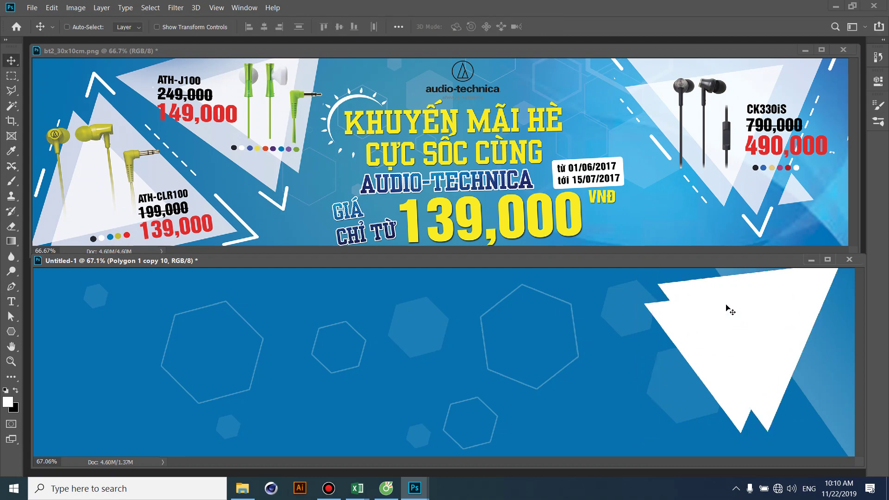
Set Polygon 1 copy 10's opacity to 77%.
key("F7")
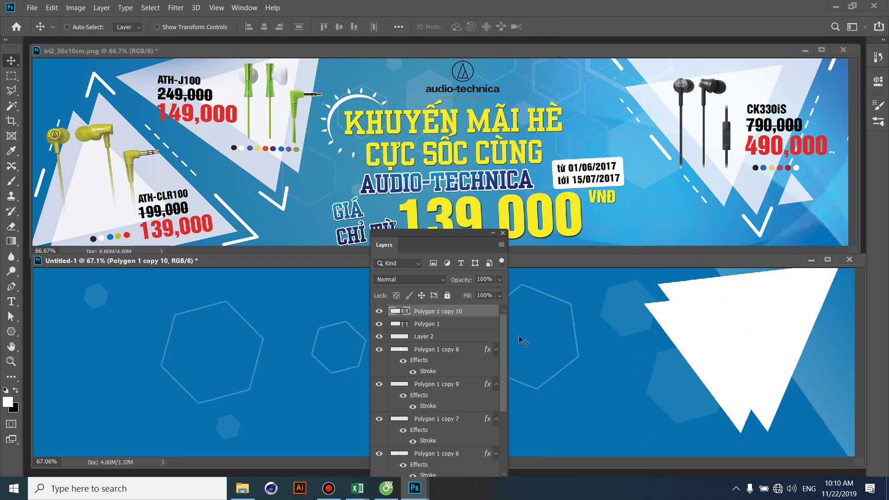
left_click(499, 280)
left_click_drag(501, 293, 487, 293)
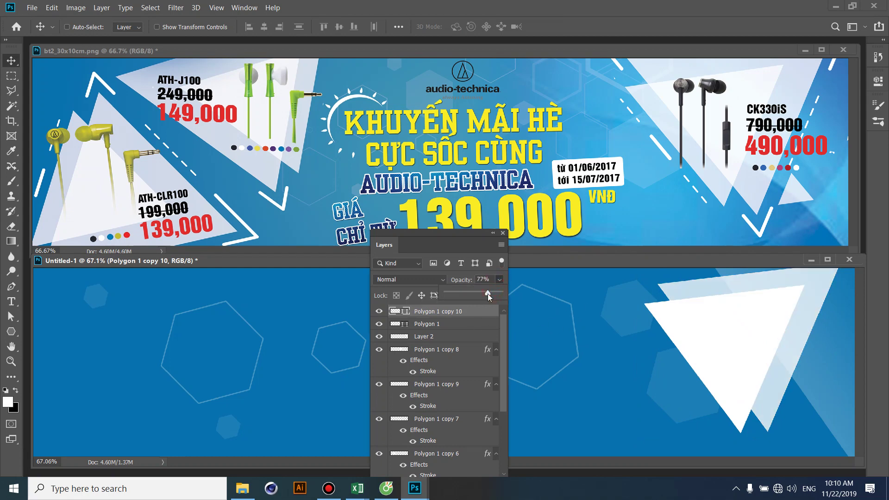
Fade the Polygon 1 triangle layer to 57% opacity.
left_click(672, 320, "ctrl")
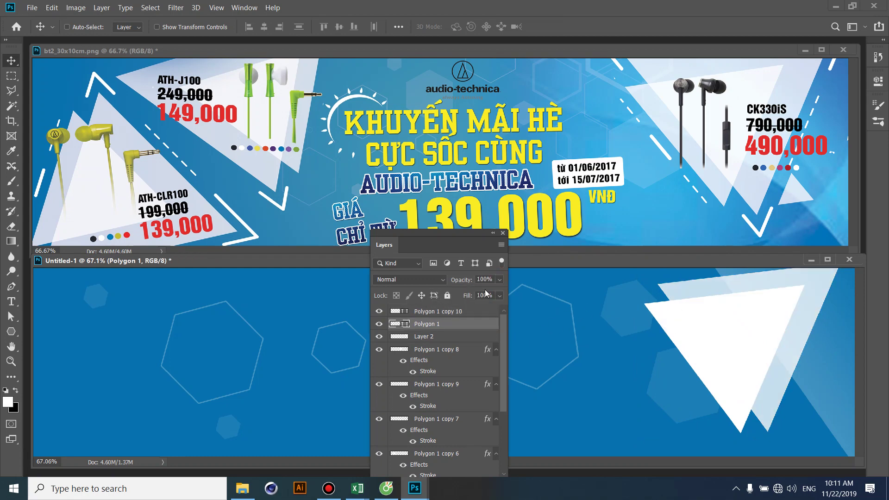
left_click(500, 280)
mouse_move(501, 292)
left_mouse_down()
mouse_move(482, 294)
mouse_move(499, 293)
left_mouse_up()
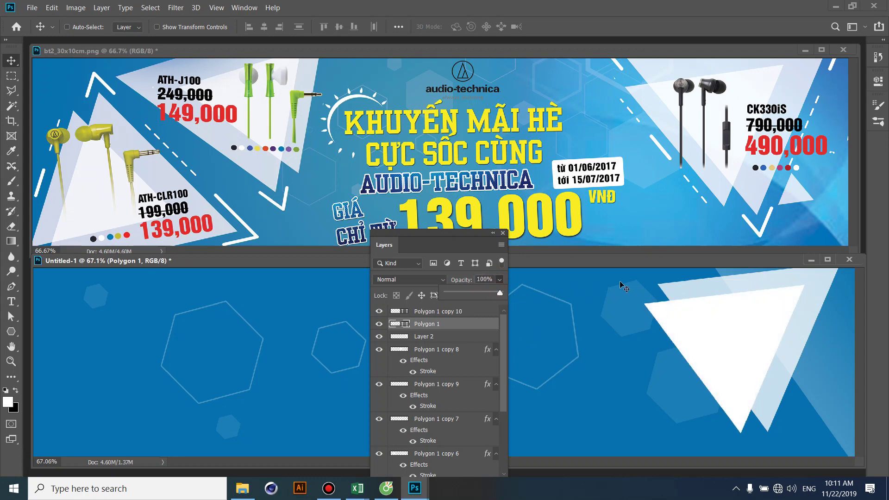
left_click(440, 419)
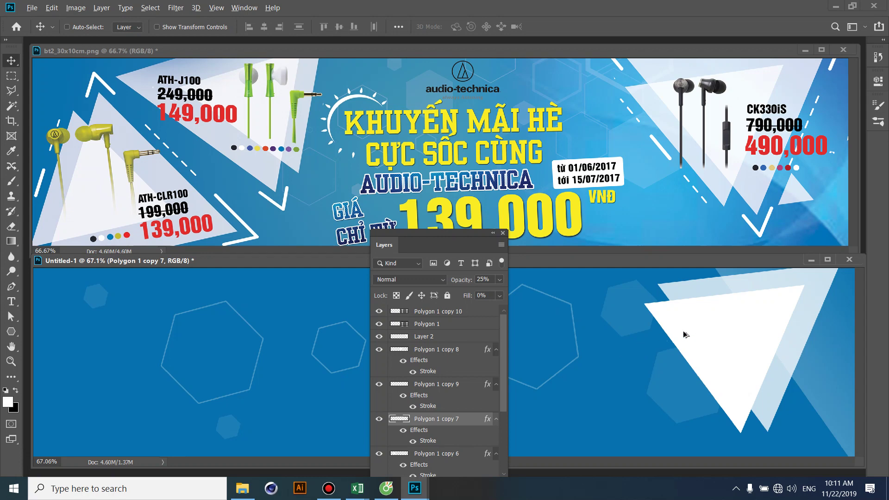
left_click(660, 311, "ctrl")
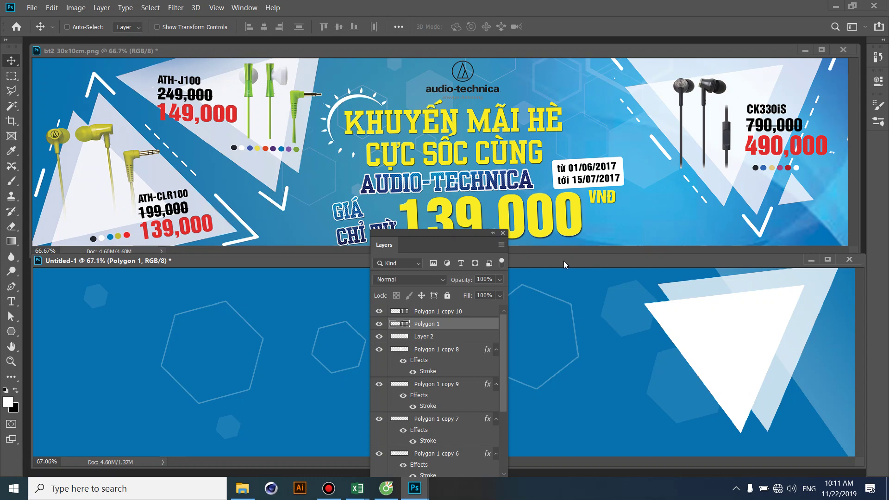
left_click(501, 280)
left_click_drag(499, 295, 493, 294)
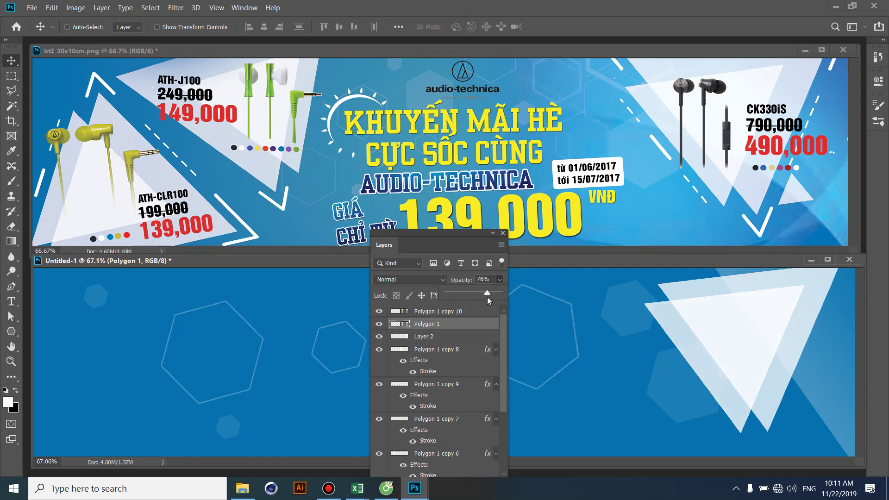
left_click_drag(478, 298, 476, 297)
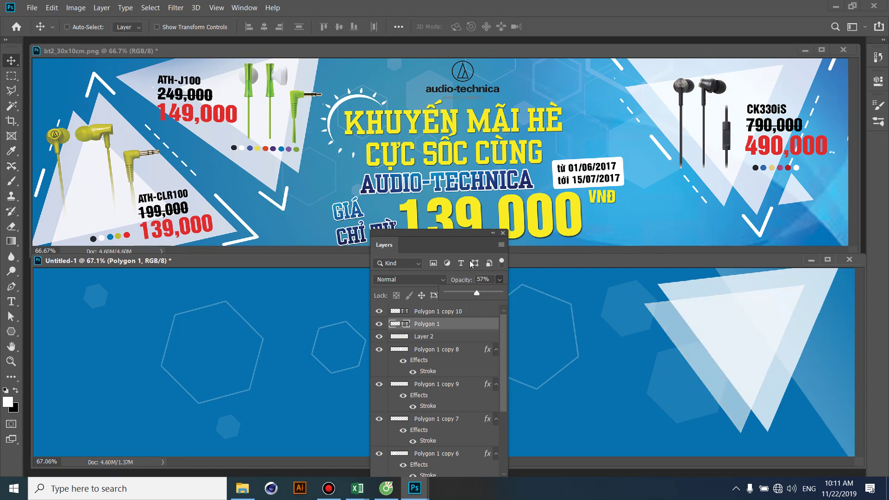
left_click(456, 237)
left_click_drag(456, 236, 500, 244)
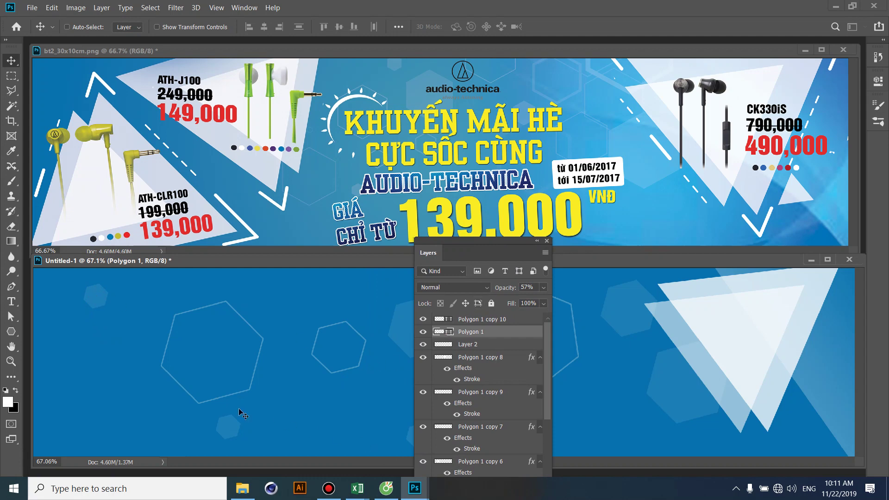
Toggle Polygon 1 copy 4's visibility to check it, then close the floating Layers panel.
left_click(100, 295)
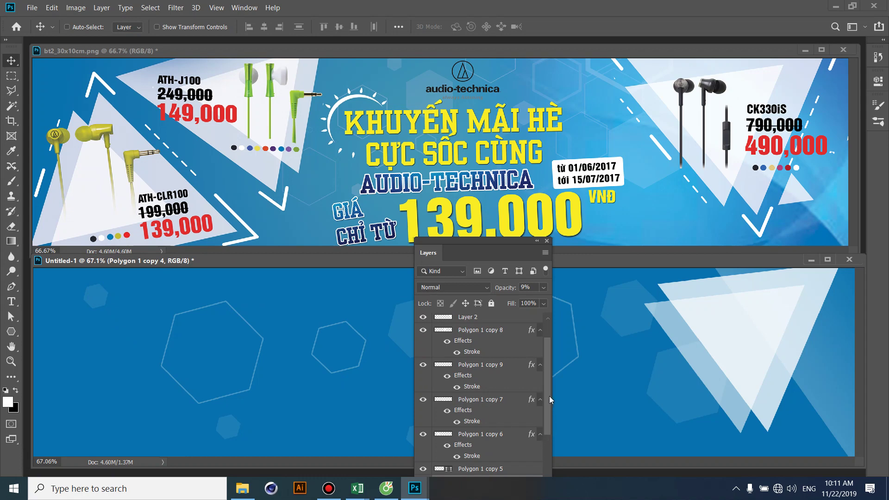
left_click_drag(548, 396, 549, 449)
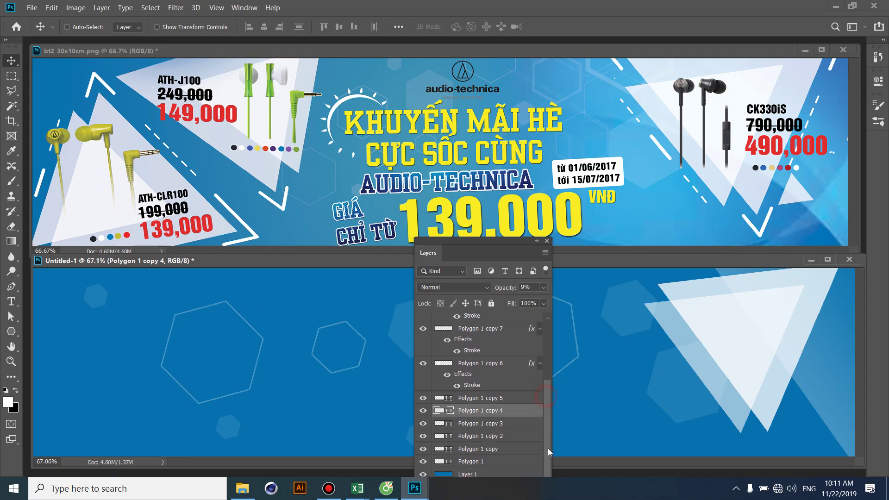
left_click(423, 407)
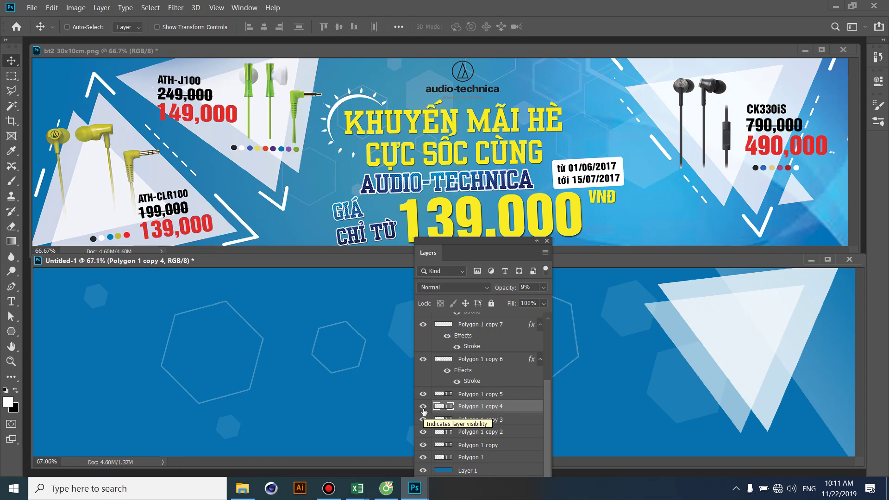
left_click(544, 241)
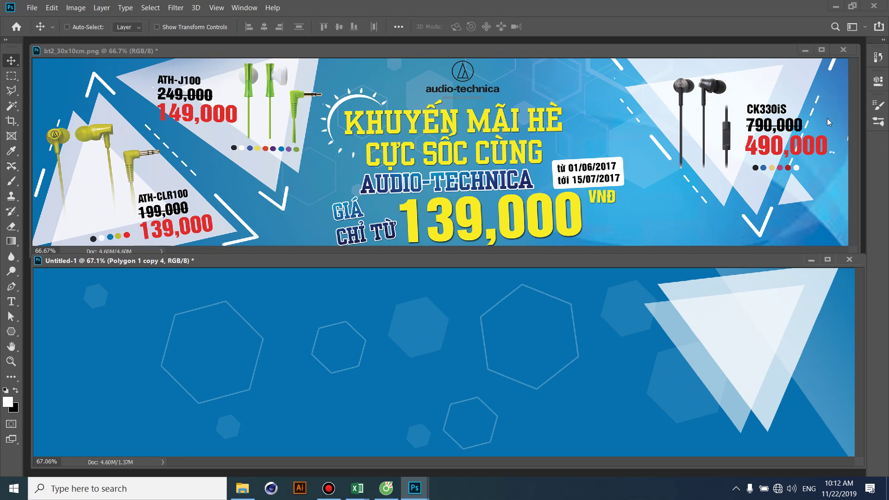
Duplicate the right triangle to the banner's middle and enlarge it about 116%.
left_click(808, 298, "ctrl")
left_click_drag(814, 295, 563, 318)
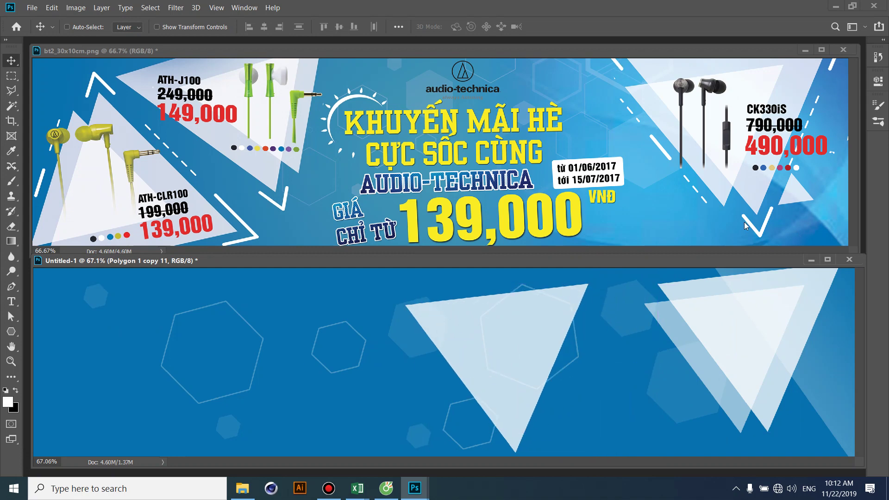
key("ctrl+t")
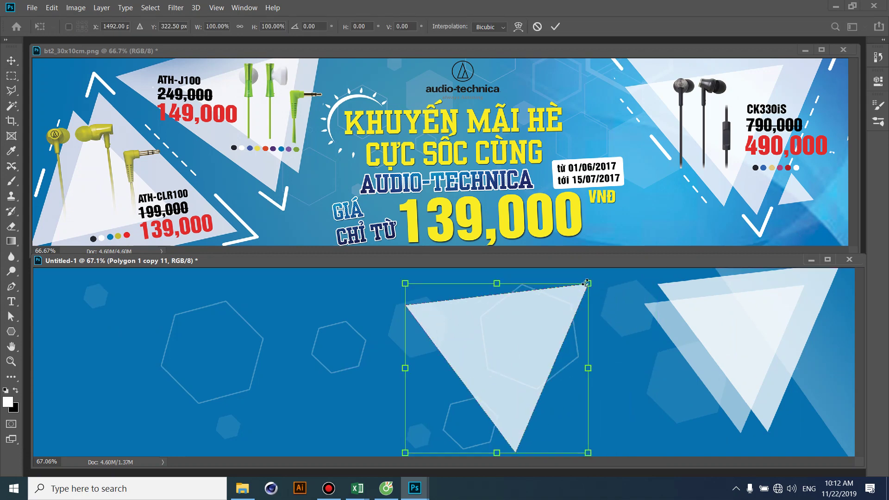
left_click_drag(588, 283, 618, 256)
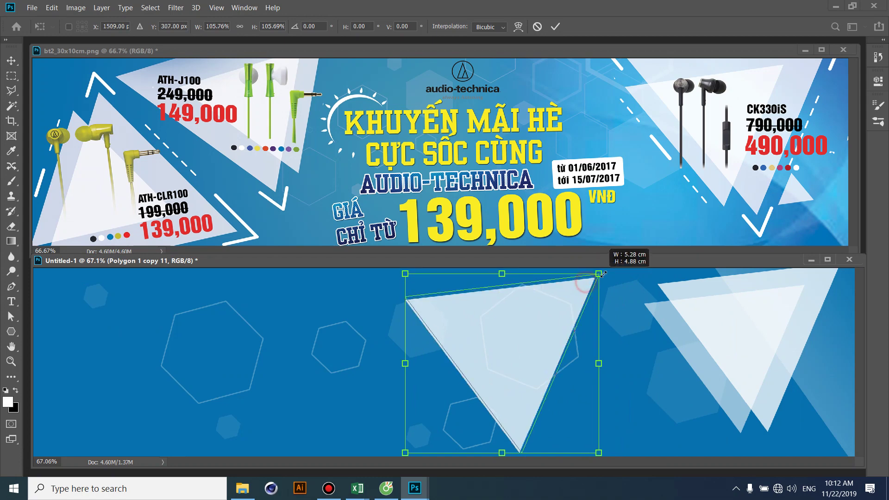
double_click(569, 297)
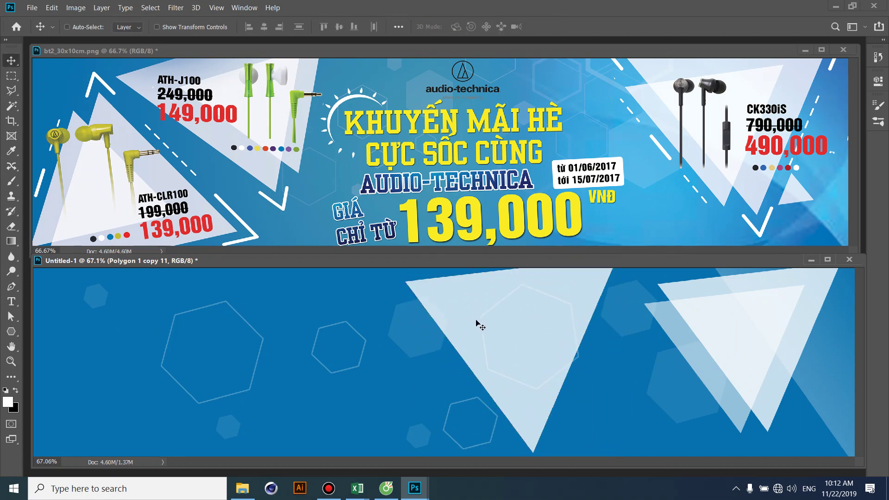
key("F7")
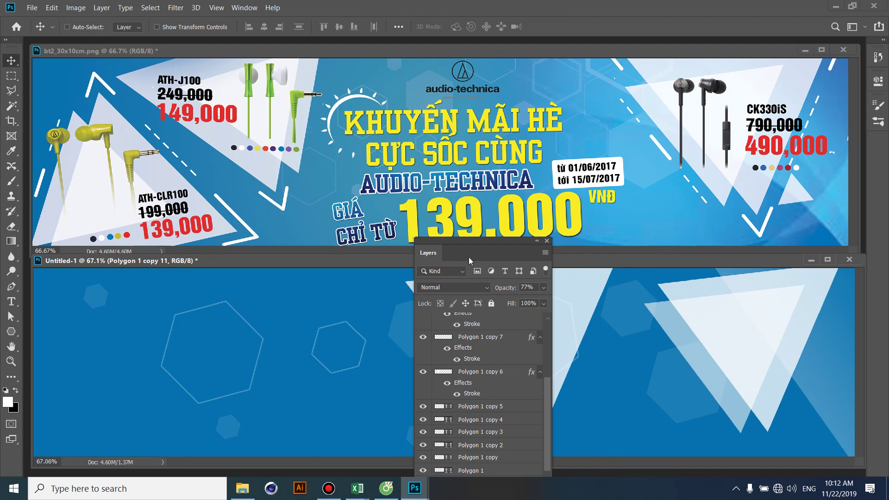
Load the middle triangle's outline as a selection on a new Layer 3 and delete Polygon 1 copy 11.
left_click_drag(473, 241, 642, 232)
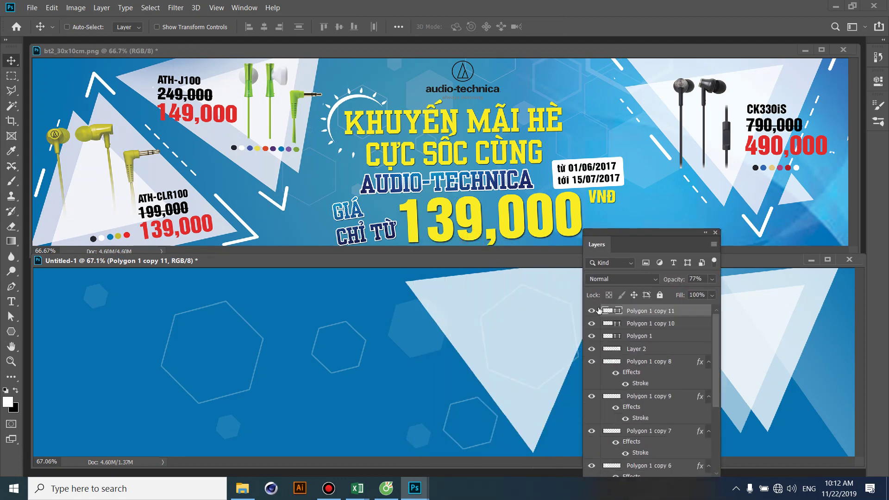
left_click(591, 312)
left_click_drag(643, 233, 581, 149)
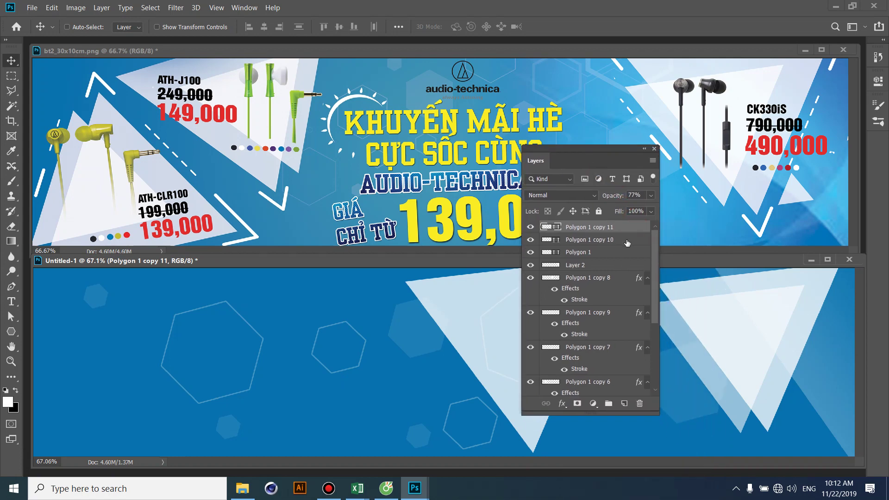
left_click(547, 226, "ctrl")
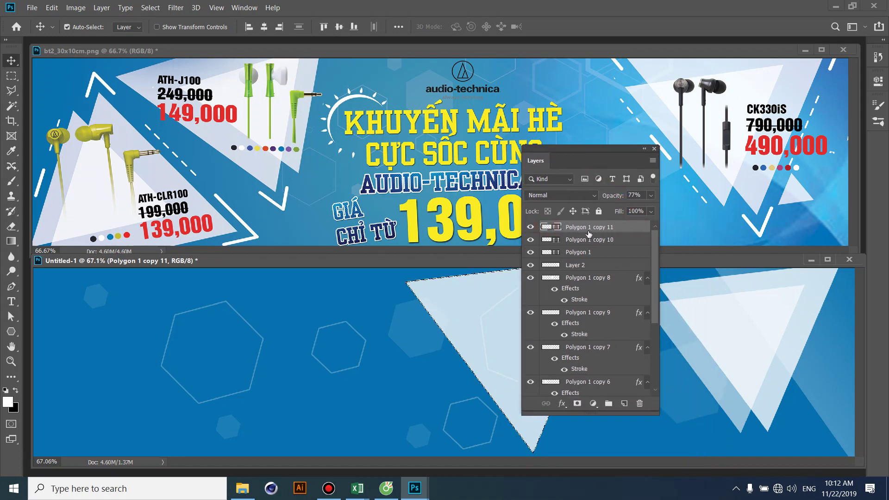
left_click(624, 404)
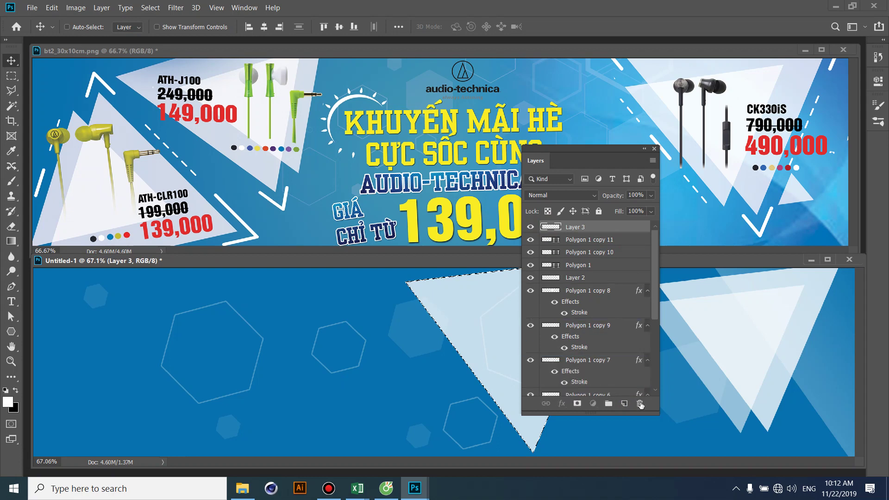
left_click_drag(628, 245, 640, 404)
left_click_drag(576, 150, 721, 300)
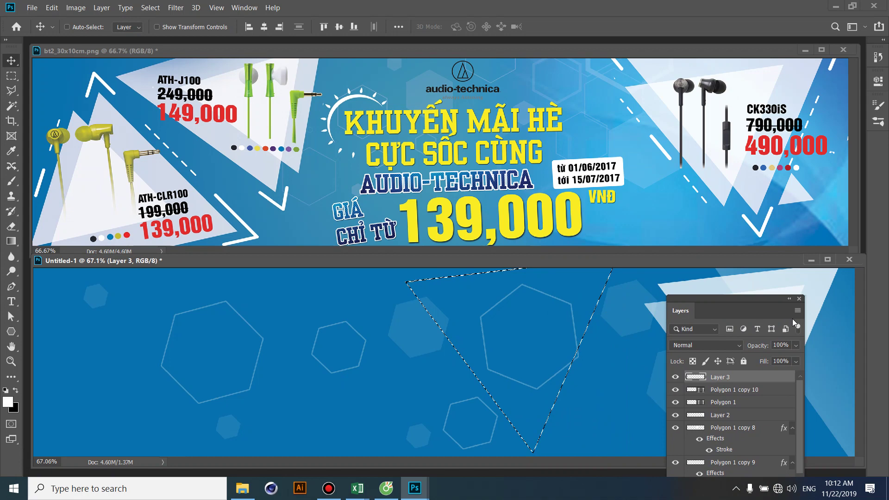
Stroke the triangle selection with a 2 px white line and deselect.
left_click(55, 9)
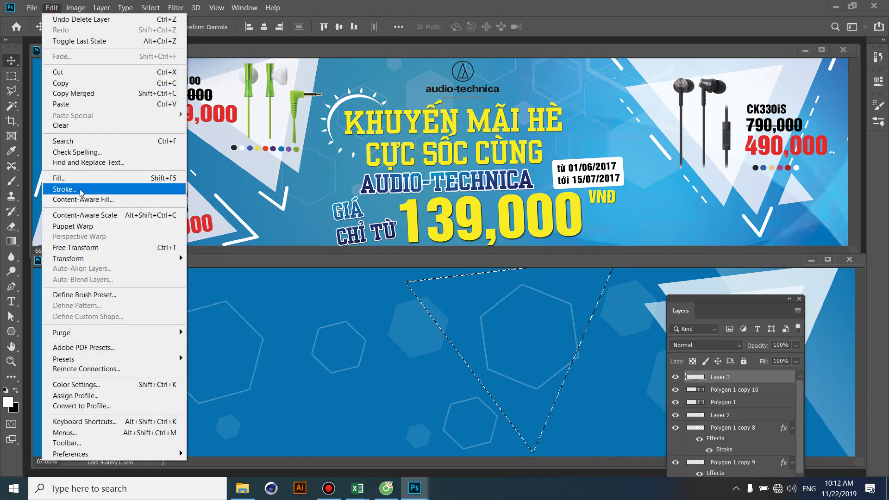
left_click(65, 190)
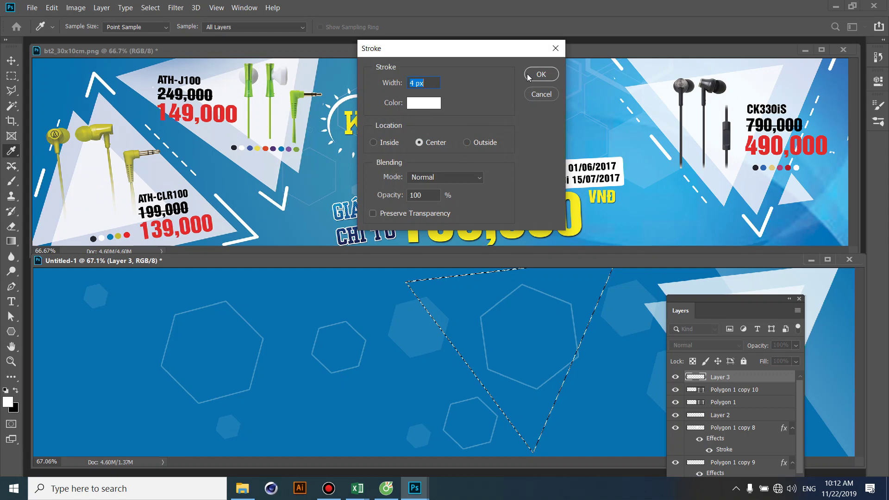
type("2")
left_click(548, 75)
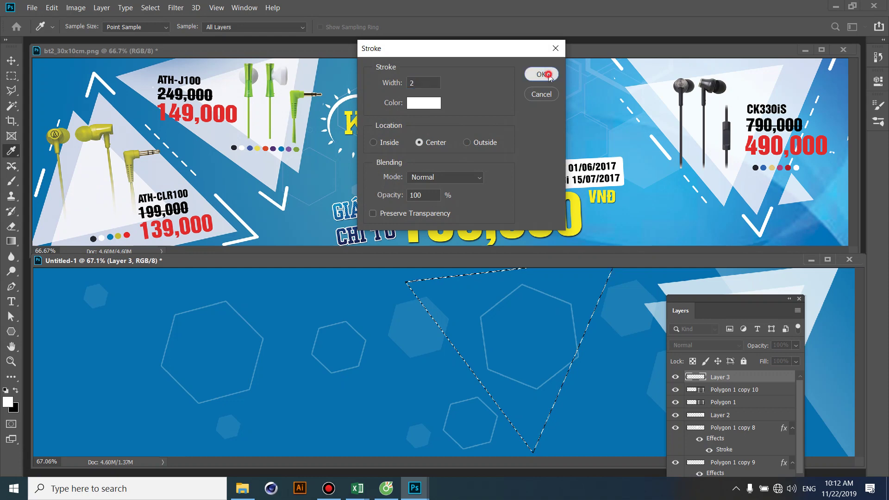
key("v")
key("ctrl+d")
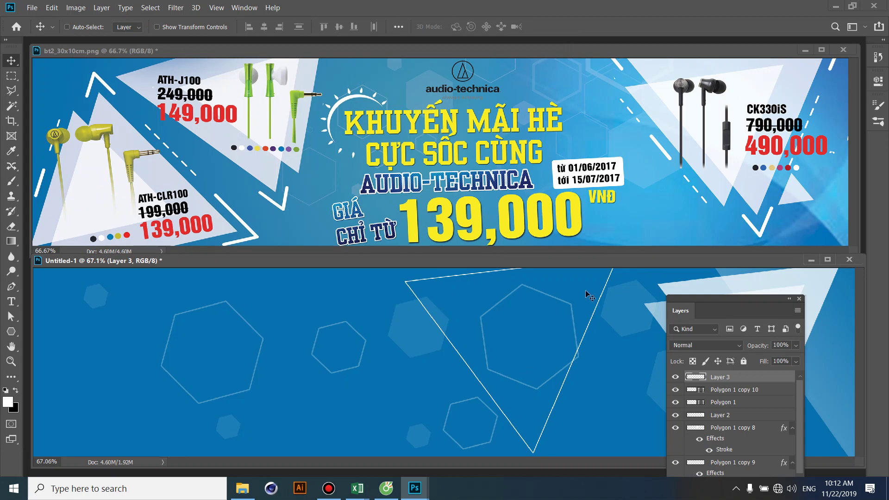
Undo the deselect and re-stroke the triangle selection with a 5 px white outline.
key("ctrl+z")
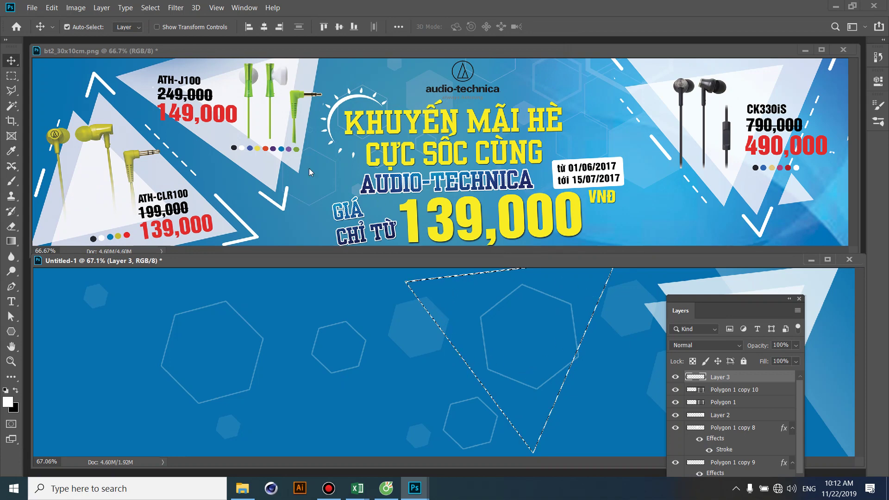
left_click(49, 8)
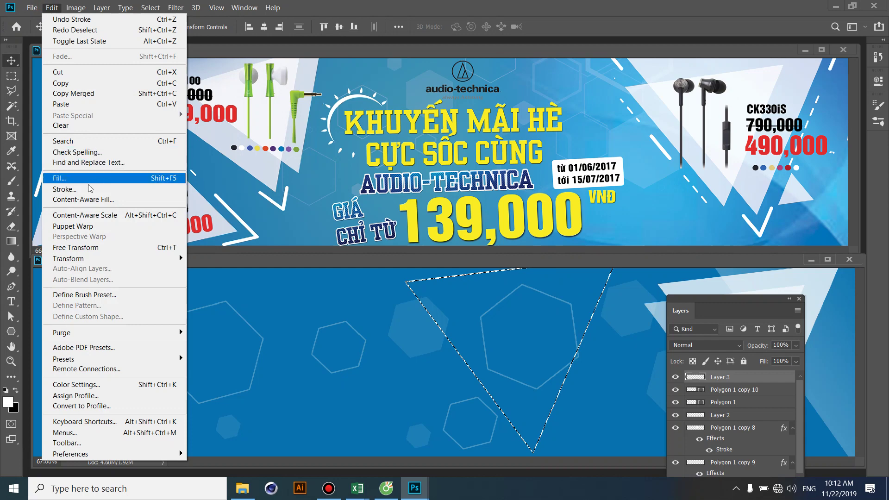
left_click(88, 188)
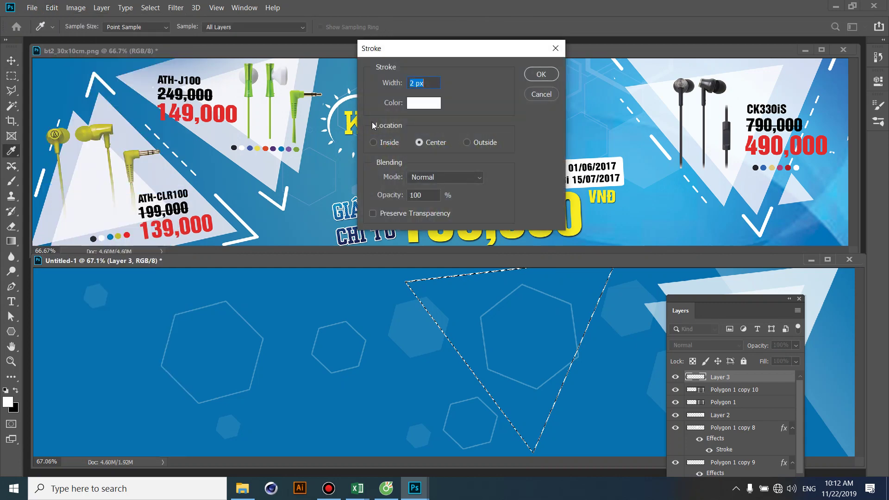
type("5")
key("Return")
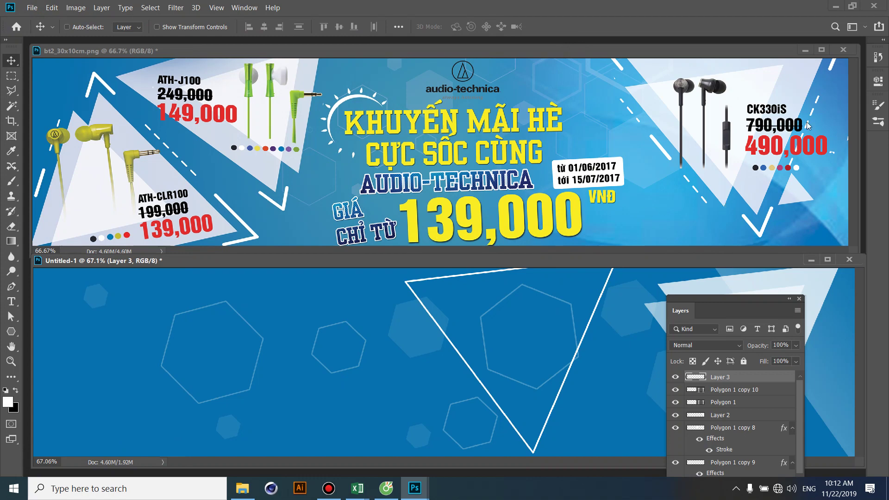
Erase several short gaps along the triangle outline's left side with rectangular selections.
left_click(12, 76)
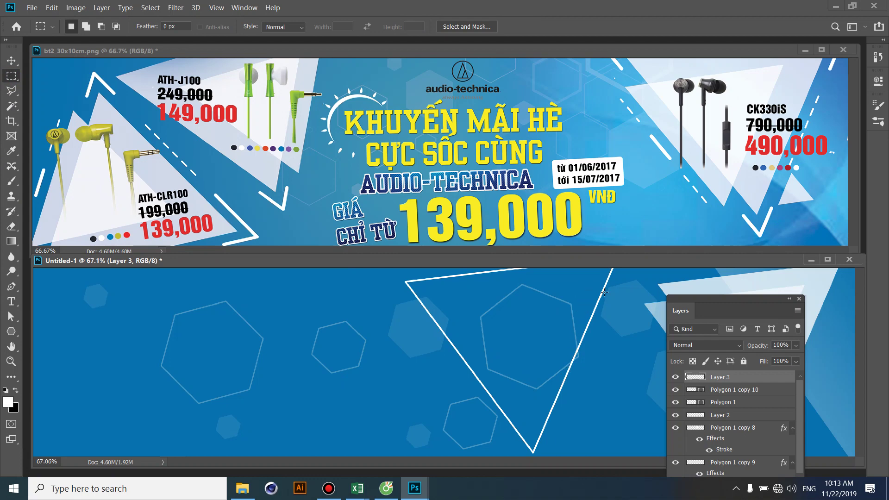
left_click_drag(588, 287, 651, 313)
key("Delete")
left_click(561, 340)
key("Delete")
left_click_drag(569, 320, 601, 330)
key("Delete")
key("Delete")
mouse_move(551, 377)
left_mouse_down()
mouse_move(581, 395)
mouse_move(543, 430)
left_mouse_up()
Erase another gap on the opposite side of the outline and return to the Move tool.
key("Delete")
key("Delete")
mouse_move(399, 297)
left_mouse_down()
mouse_move(442, 326)
mouse_move(523, 439)
left_mouse_up()
key("Delete")
key("Delete")
key("Delete")
key("Delete")
key("Delete")
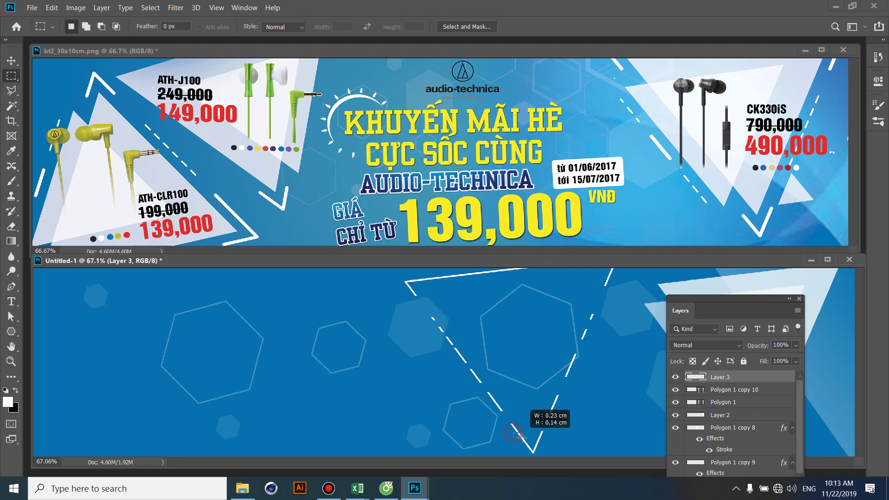
key("Delete")
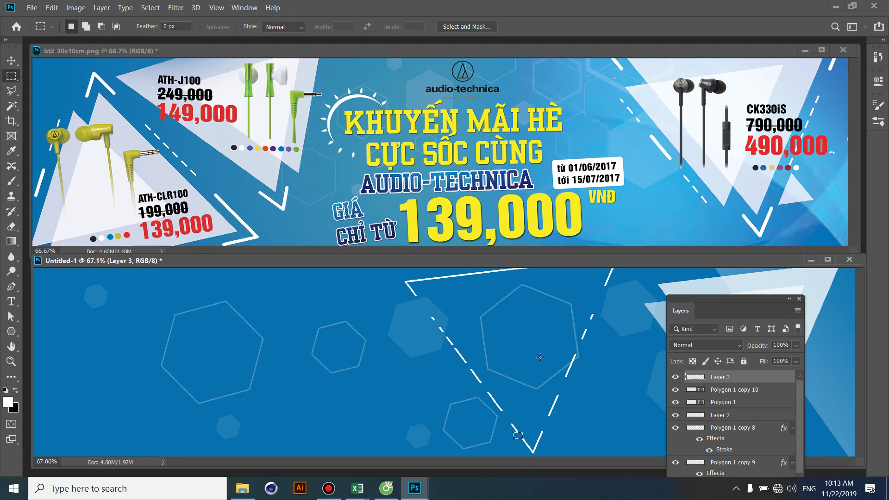
key("v")
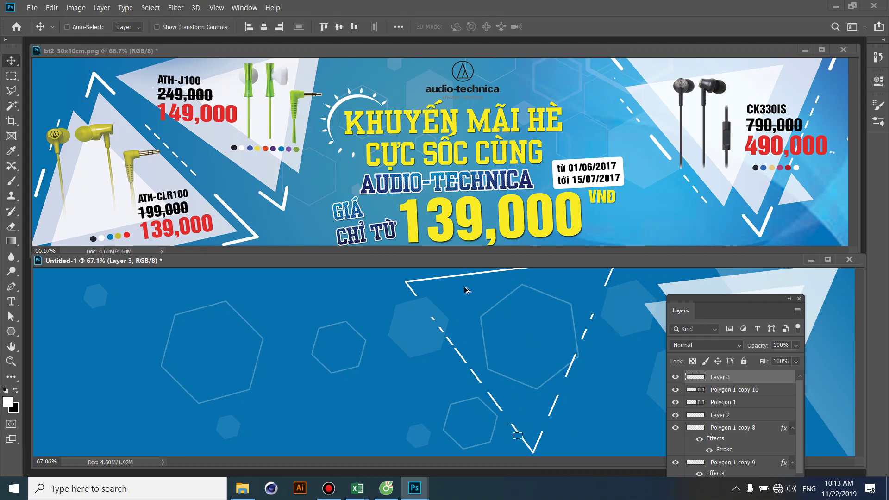
Duplicate the dashed triangle into Layer 3 copy and clear the leftover empty selection.
left_click(472, 274, "alt")
left_click_drag(472, 273, 444, 290)
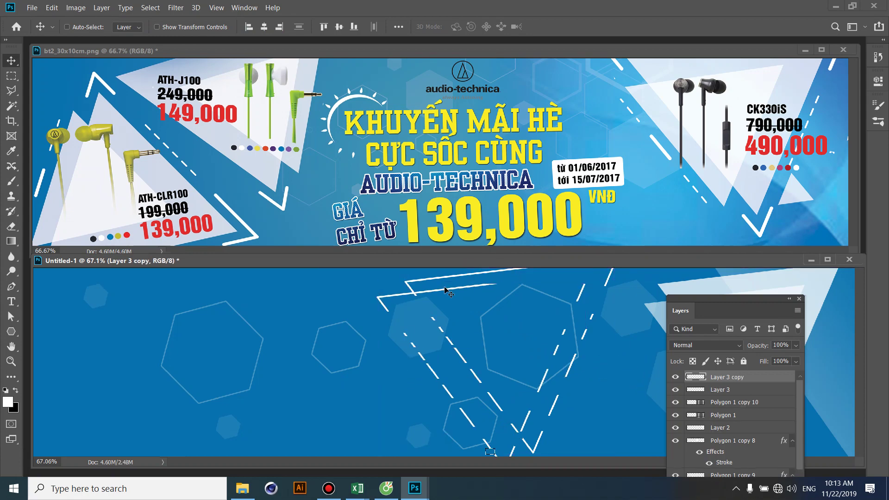
key("ctrl+t")
key("Return")
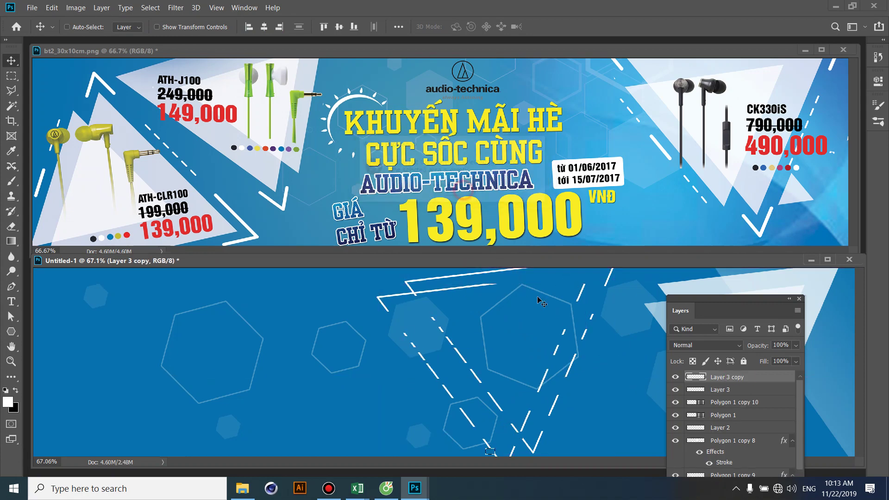
key("ctrl+t")
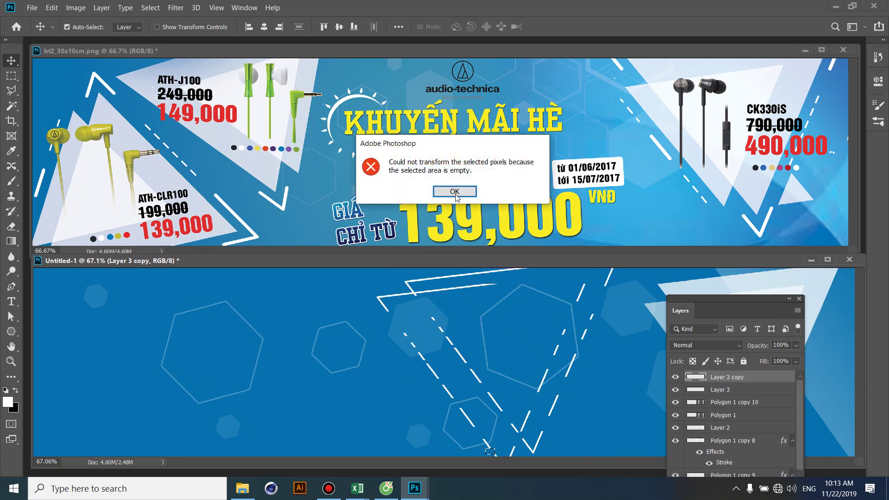
left_click(455, 192)
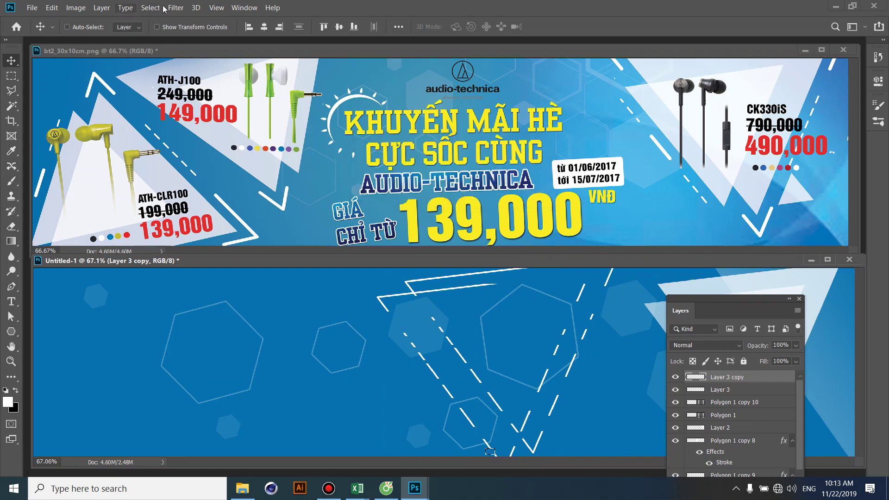
left_click(151, 7)
left_click(158, 28)
Scale the copy to about 128%, move it up, and select both dashed triangle layers.
key("ctrl+t")
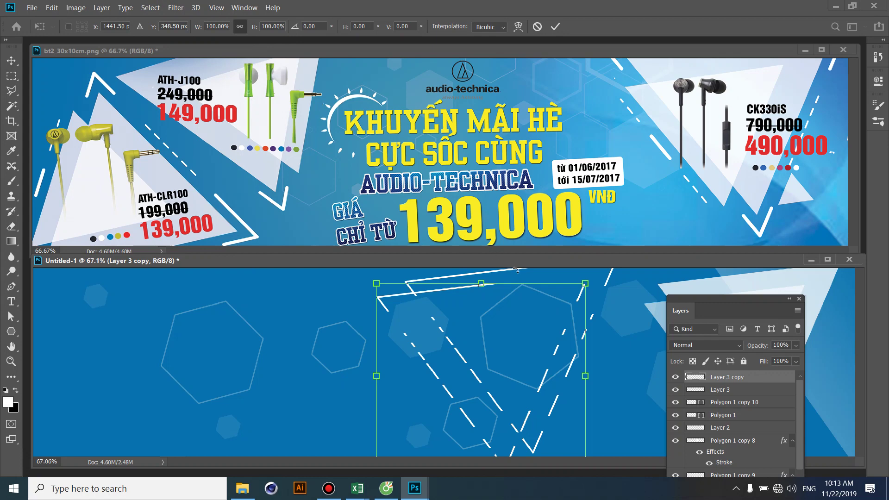
left_click_drag(585, 283, 625, 253)
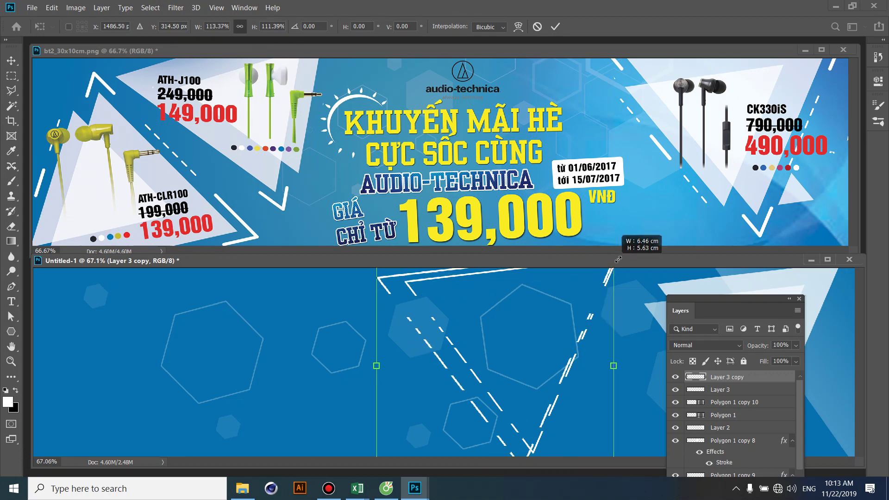
left_click_drag(625, 254, 648, 236)
left_click_drag(576, 308, 573, 277)
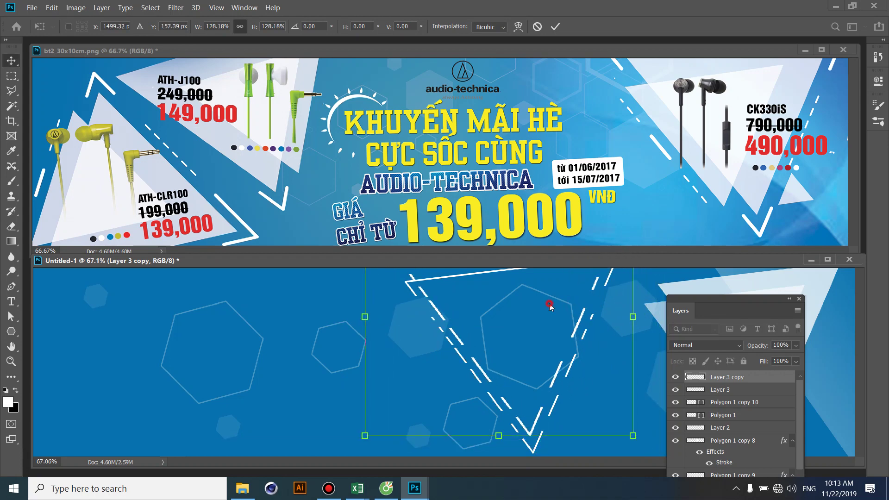
key("Return")
left_click(721, 390, "shift")
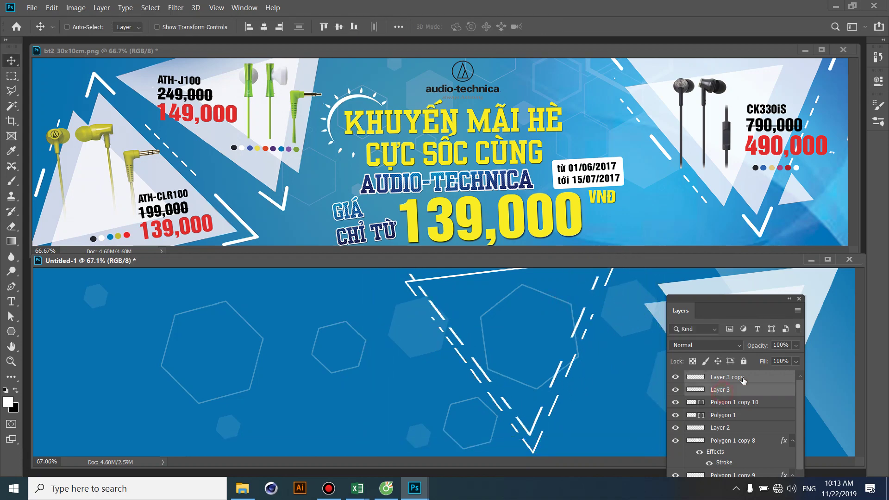
Set both dashed triangle layers to about 54% opacity.
left_click(795, 345)
left_click_drag(776, 359, 771, 359)
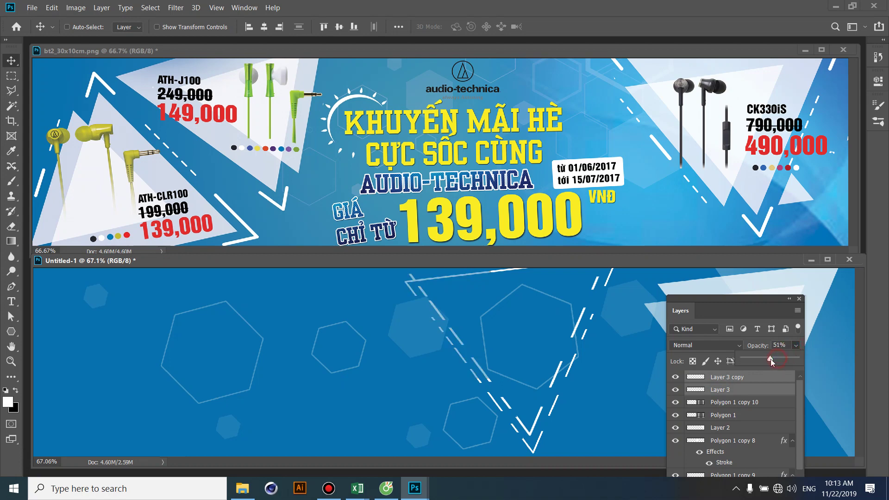
left_click(799, 298)
Move and widen the dashed triangles to frame the pale triangle on the right edge.
left_click_drag(579, 343, 805, 356)
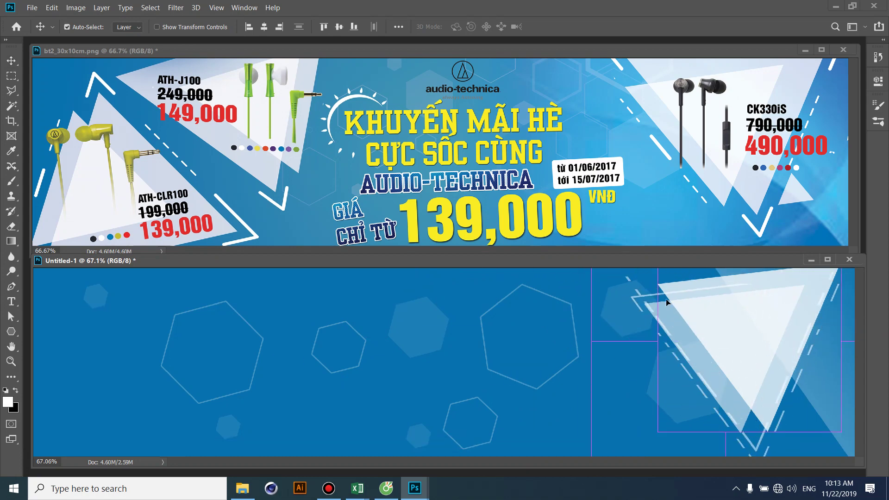
key("ctrl+t")
left_click_drag(593, 341, 549, 342)
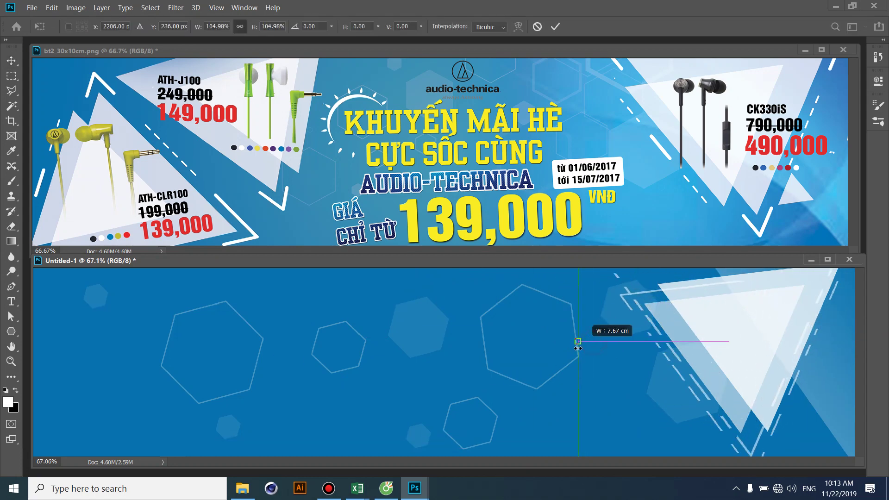
left_click_drag(655, 356, 667, 349)
key("Return")
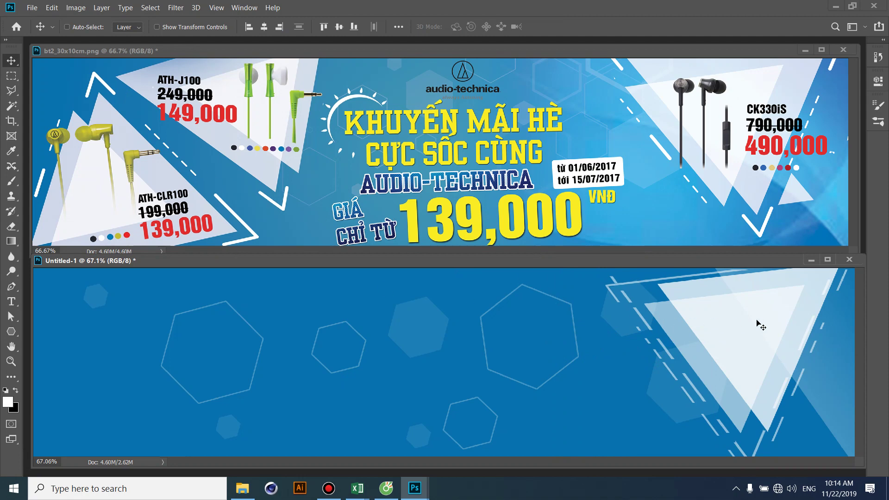
key("F7")
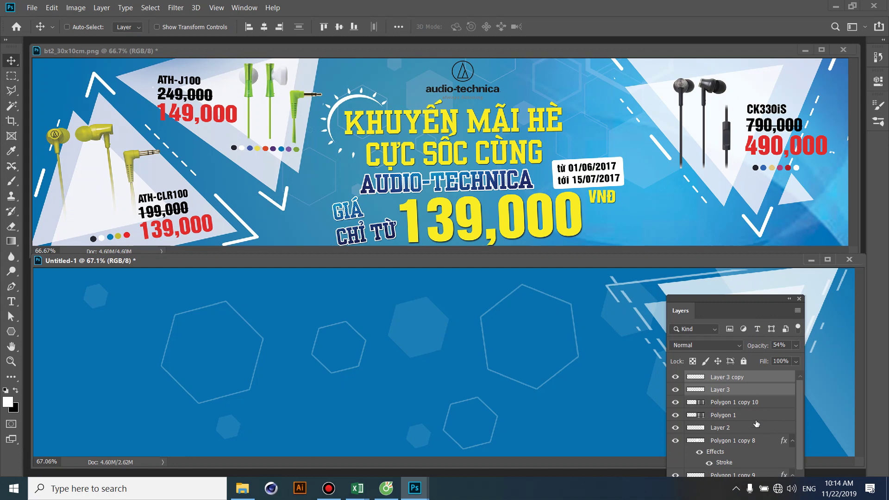
Copy the triangle group to the left edge, flip it vertically and rotate it about 150°.
left_click(745, 415, "shift")
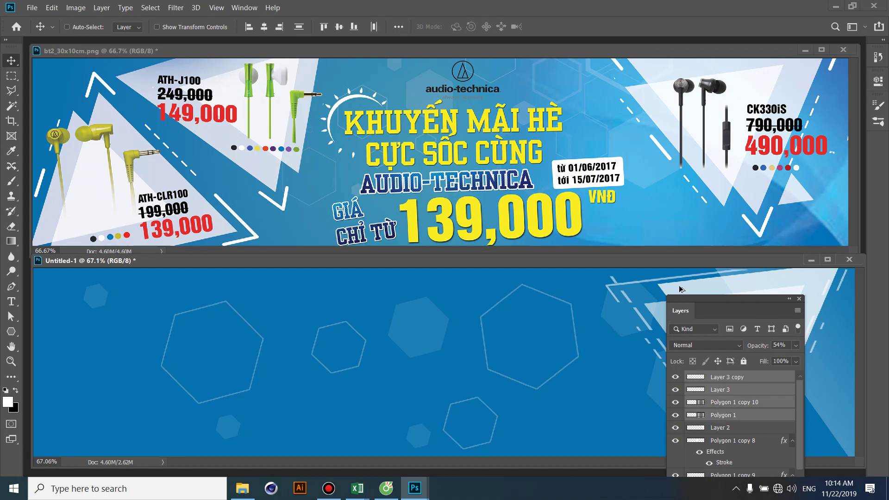
left_click_drag(679, 286, 165, 323)
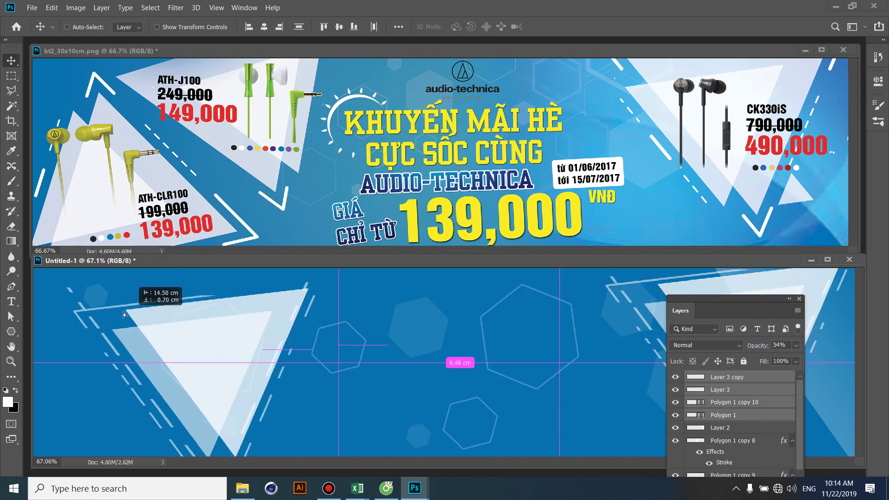
key("ctrl+t")
right_click(164, 314)
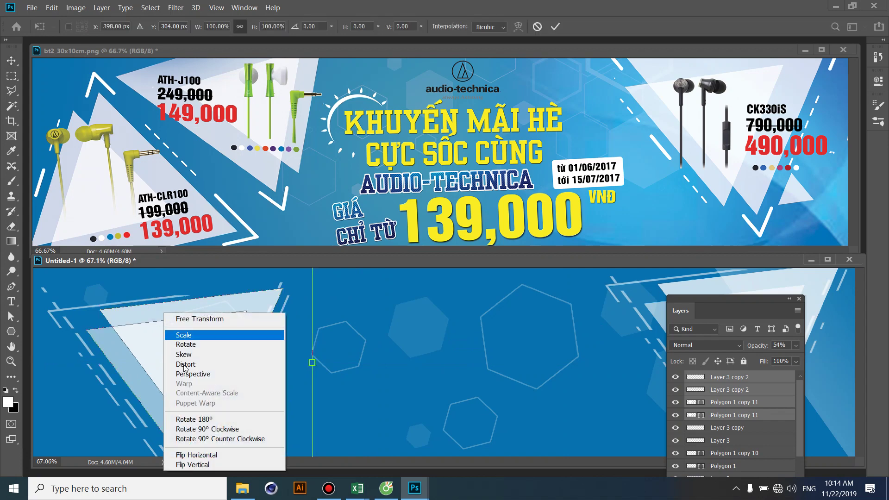
left_click(211, 465)
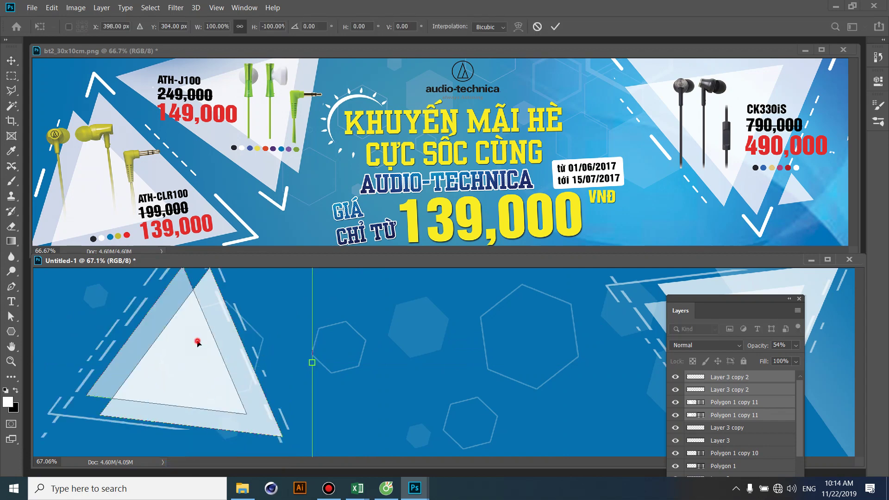
left_click_drag(197, 340, 131, 389)
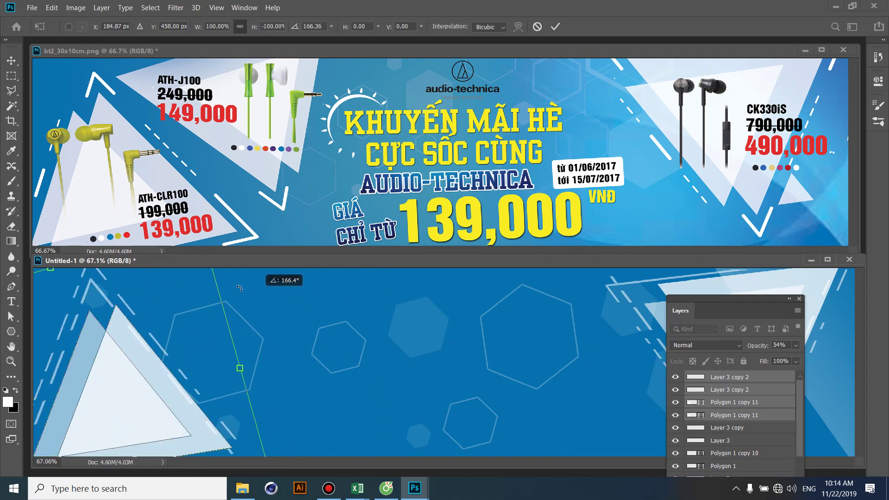
left_click_drag(287, 343, 123, 351)
key("Return")
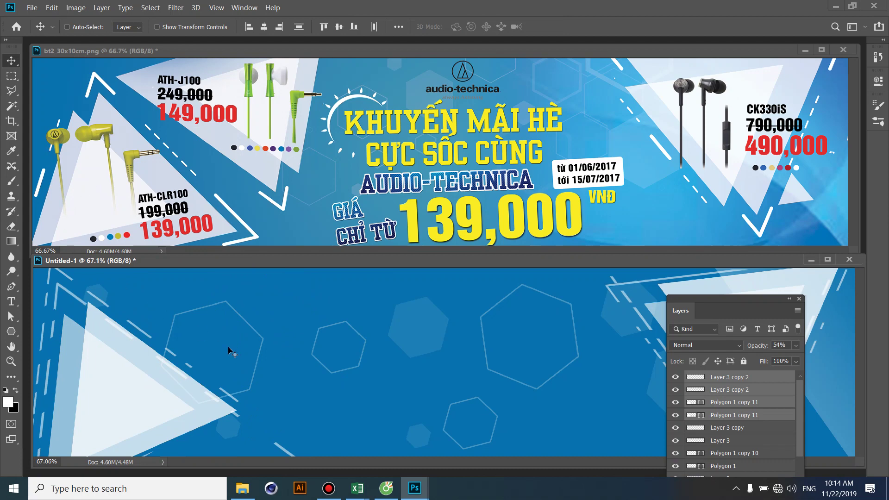
left_click_drag(774, 296, 564, 413)
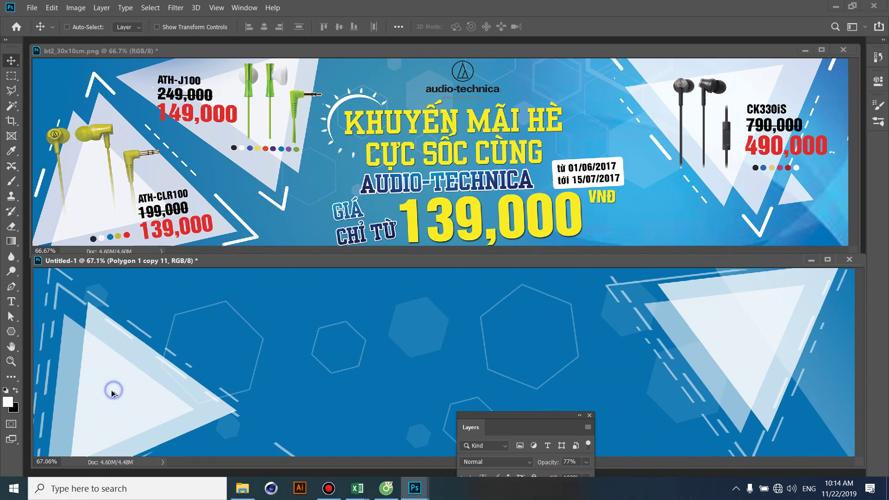
Duplicate the light triangles and place the copies, including Polygon 1 copy 13, along the top-left edge.
left_click_drag(113, 394, 248, 274)
left_click_drag(67, 374, 218, 245)
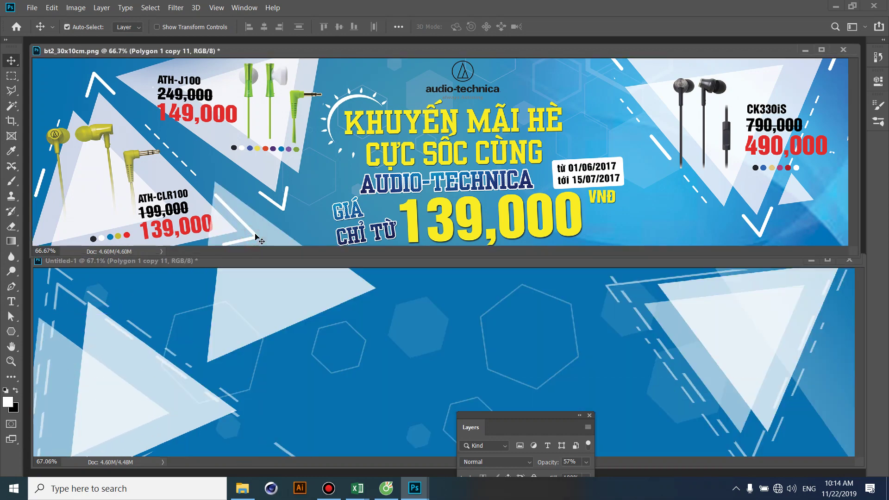
left_click(263, 318)
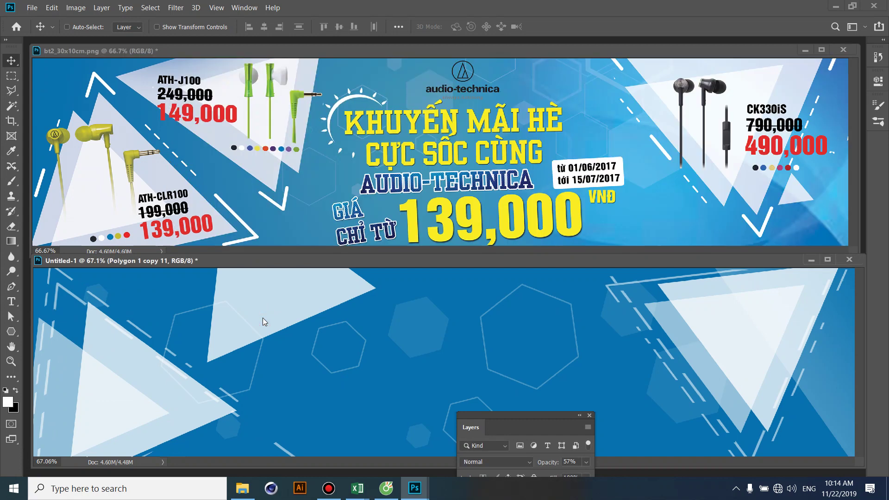
key("shift+Right")
key("shift+Right")
key("shift+Right")
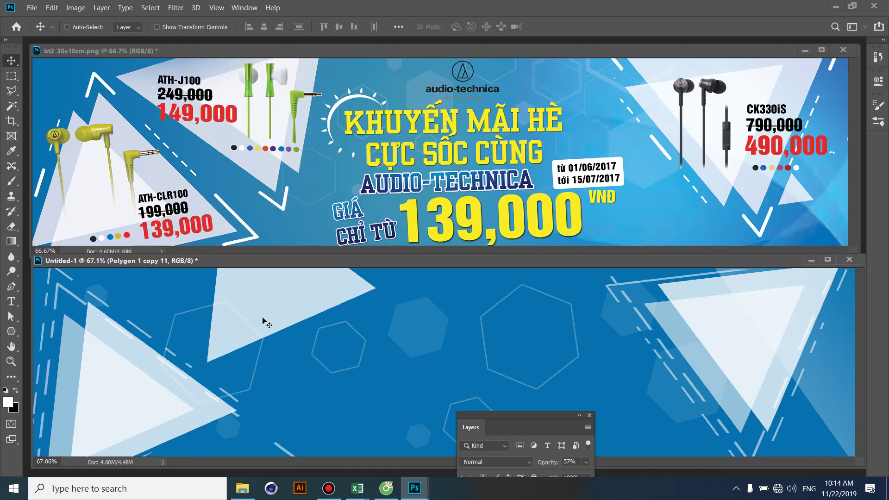
left_click_drag(64, 373, 218, 280)
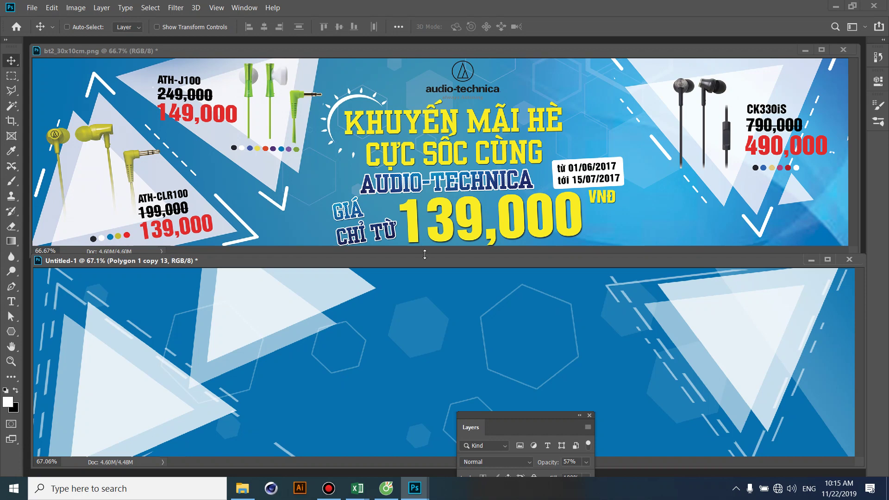
Create a new layer named trontrang and move it to the top of the stack.
left_click_drag(424, 261, 414, 202)
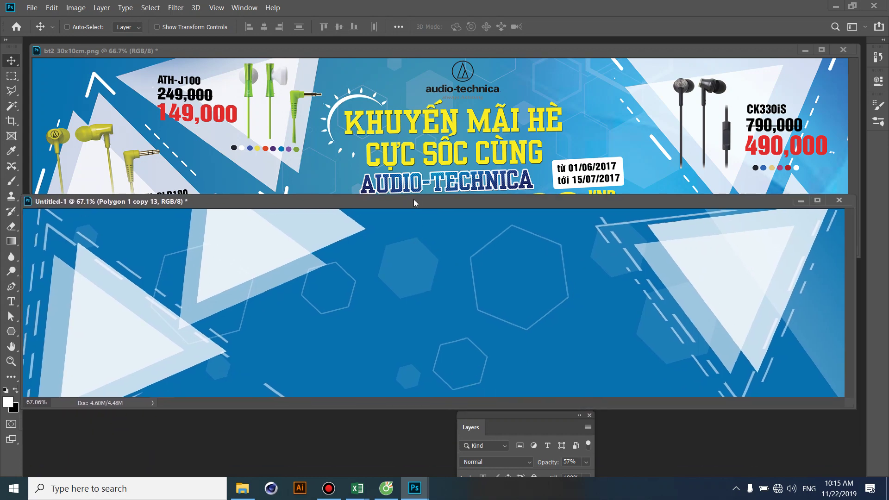
left_click(102, 7)
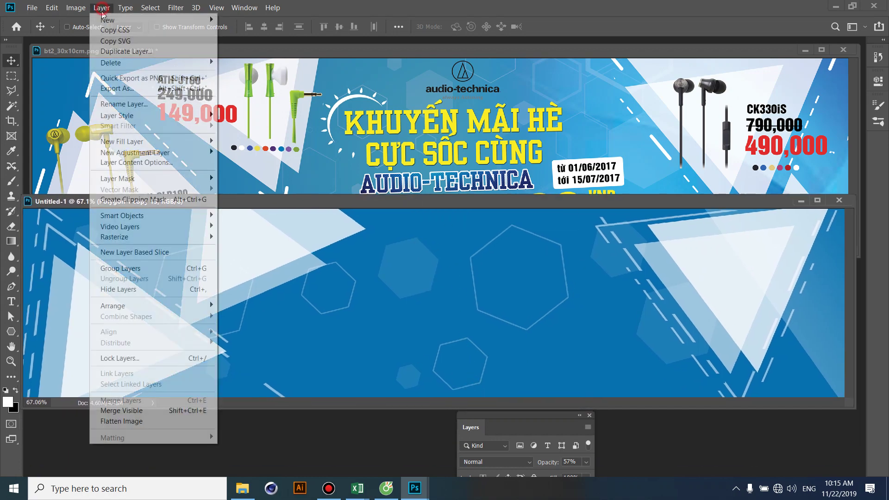
mouse_move(107, 19)
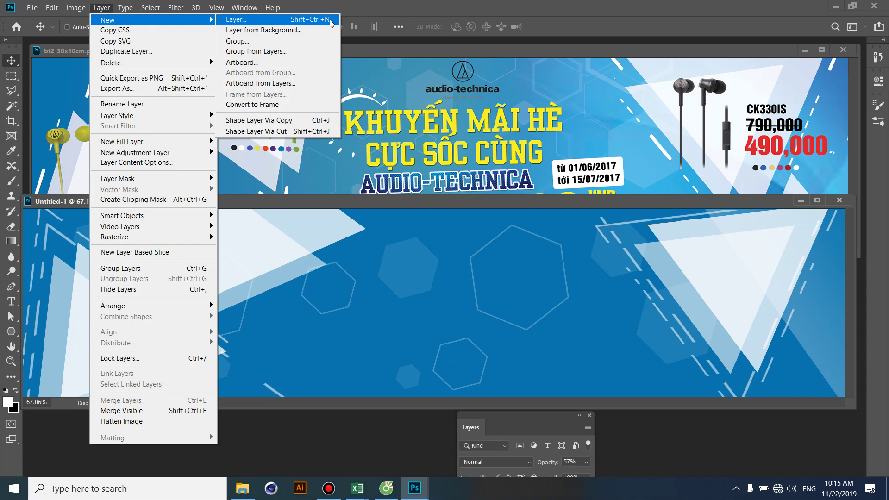
left_click(332, 23)
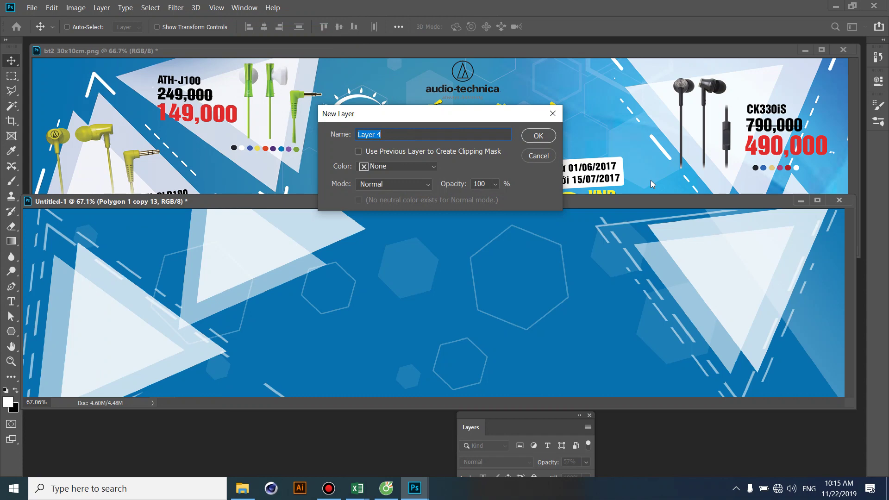
type("trontrang")
key("Return")
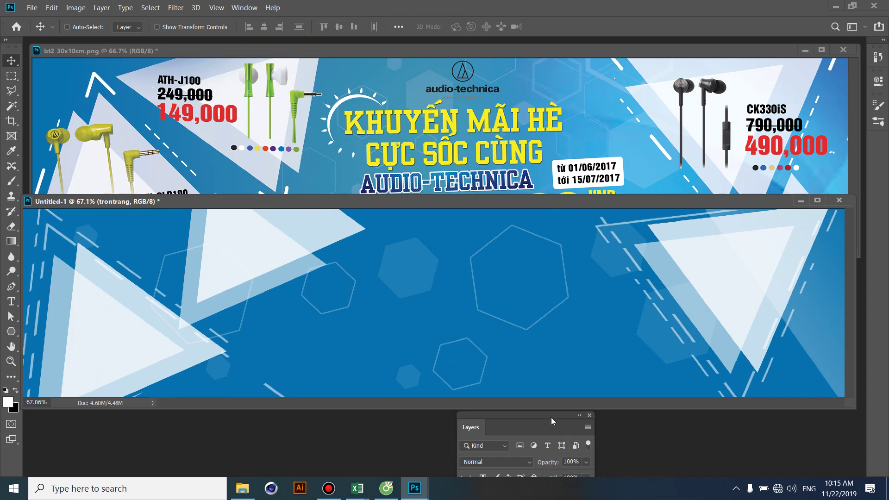
left_click_drag(551, 418, 792, 316)
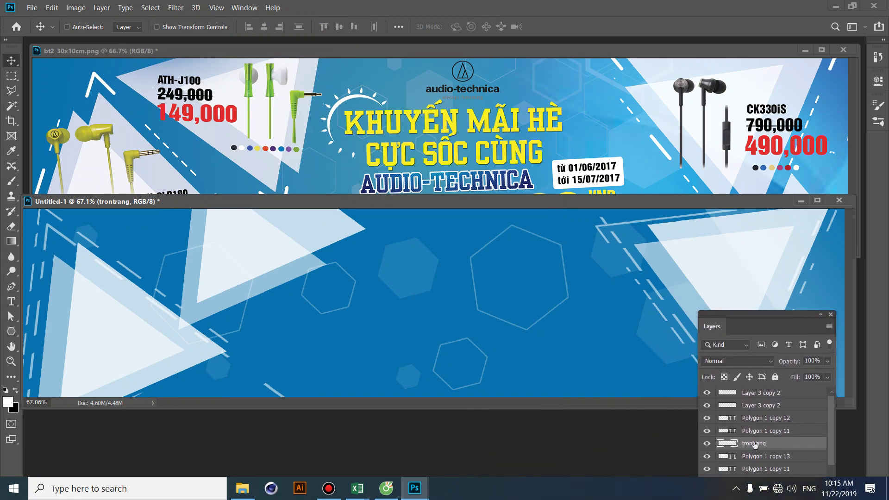
left_click_drag(755, 444, 778, 393)
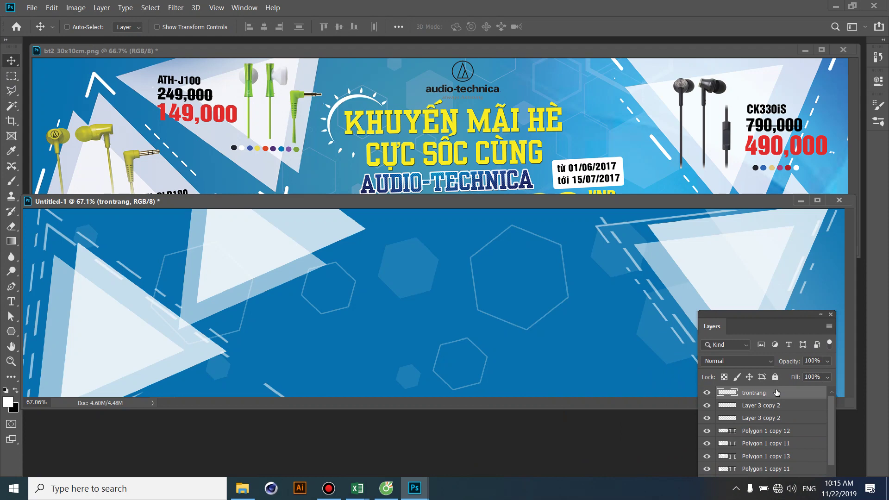
Switch to the Elliptical Marquee and draw a trial circular selection near the banner centre.
left_click(11, 76)
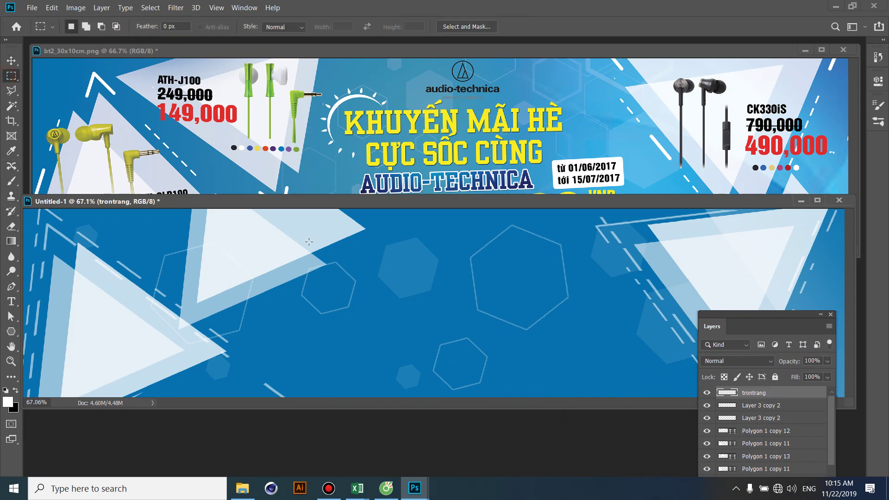
left_click_drag(334, 227, 396, 289)
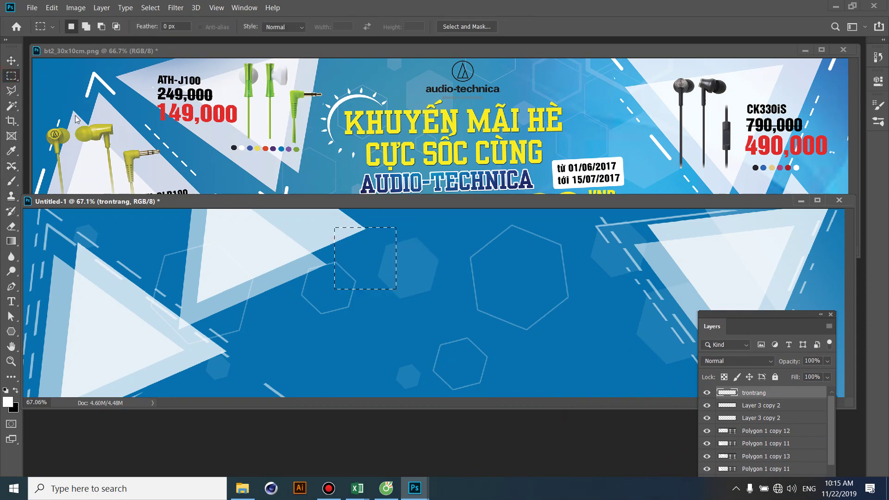
right_click(12, 79)
left_click(60, 86)
left_click(398, 254)
left_click_drag(381, 238, 479, 327)
Show rulers, add guides crossing mid-banner, and select a circle at their intersection.
key("ctrl+r")
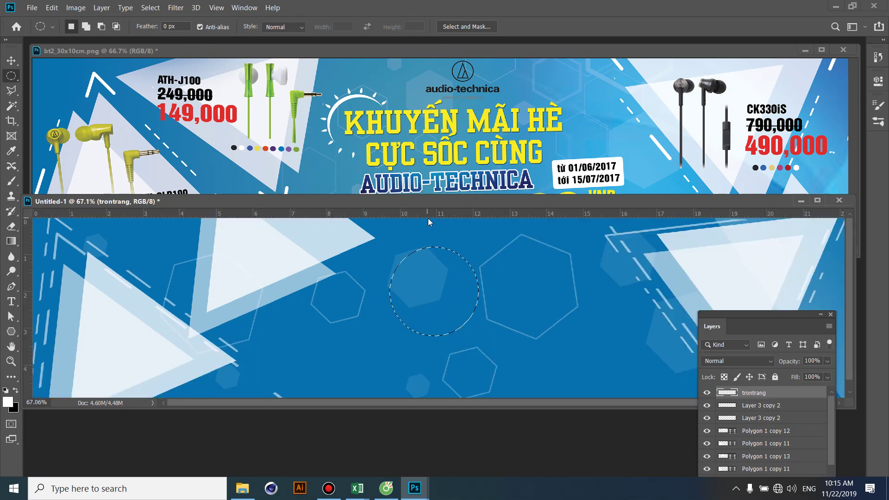
left_click(413, 231)
left_click(10, 258)
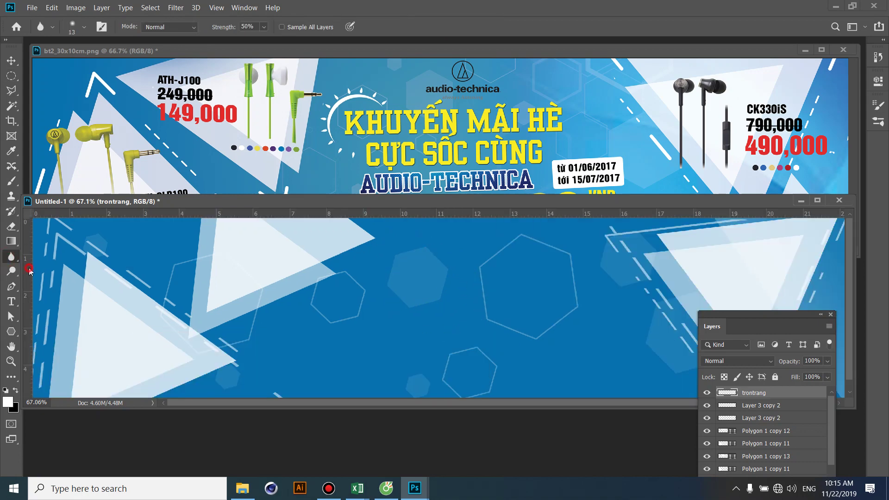
left_click_drag(27, 260, 453, 245)
left_click_drag(475, 216, 453, 313)
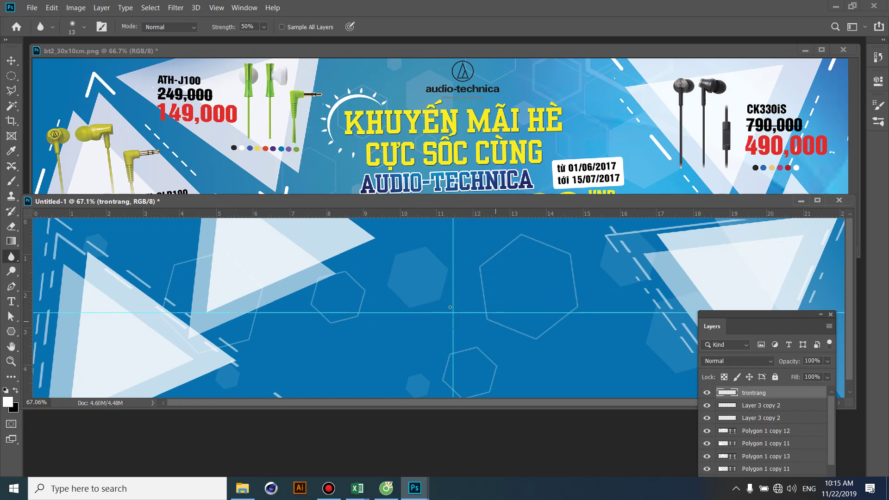
left_click(11, 76)
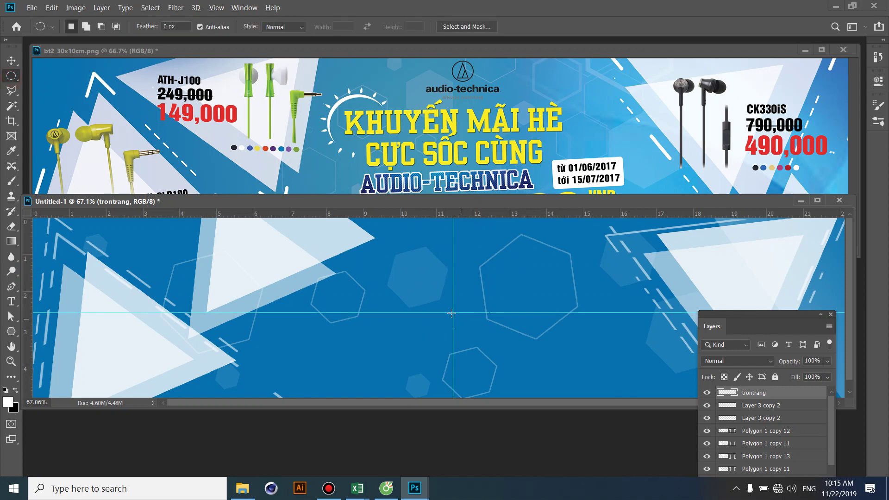
left_click_drag(452, 313, 494, 353)
left_click(12, 241)
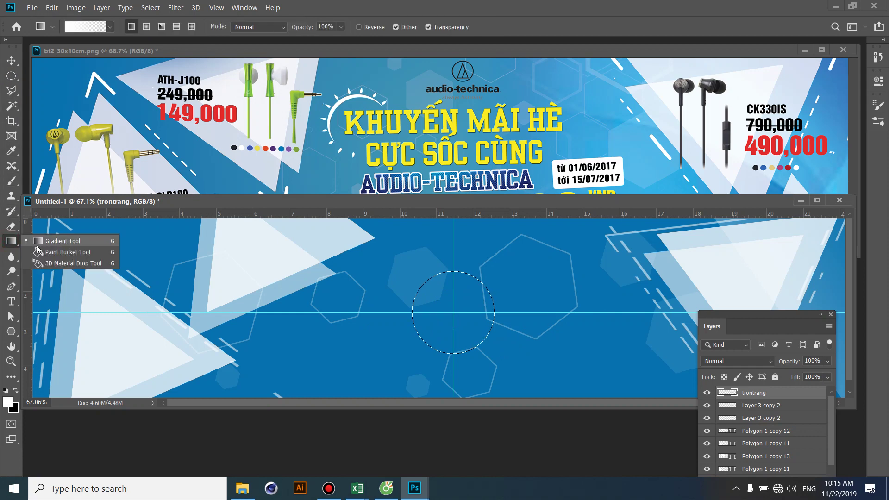
Fill the circular selection with white using the Paint Bucket and deselect.
key("shift+g")
left_click(477, 302)
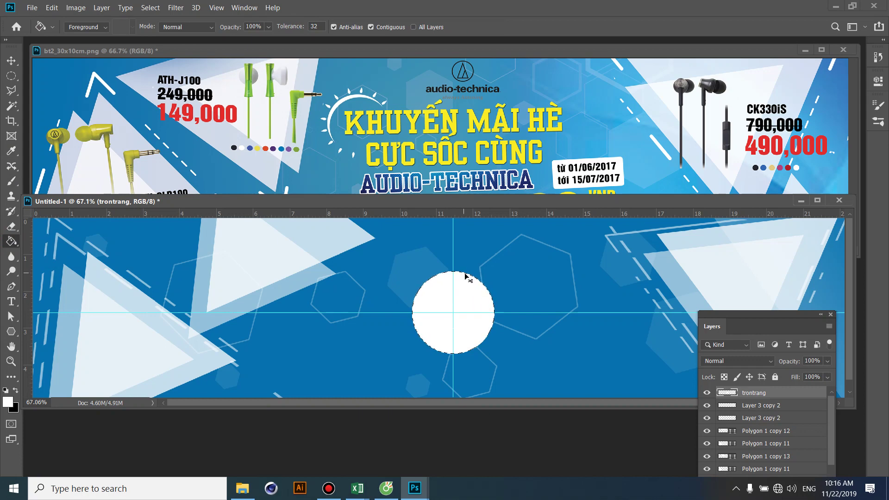
key("ctrl+d")
Reselect the circle, offset it down-right, and delete the overlap to leave a crescent.
key("m")
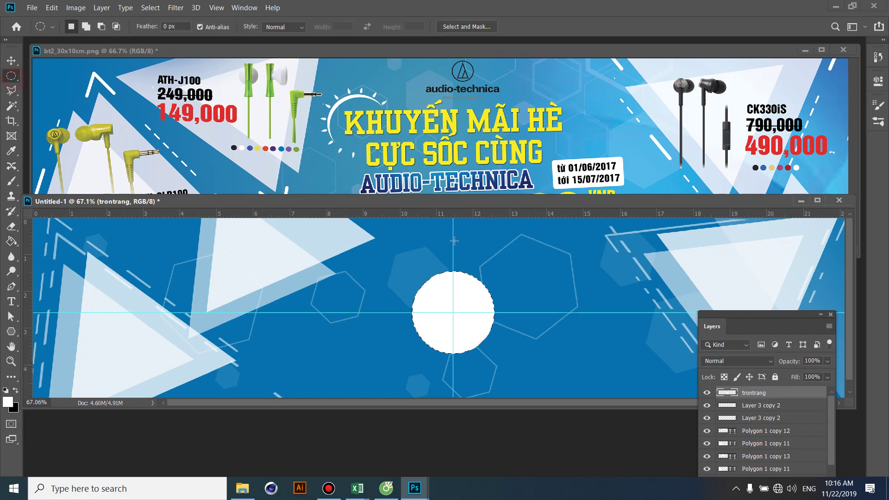
key("ctrl+shift+d")
left_click_drag(430, 282, 441, 292)
key("Delete")
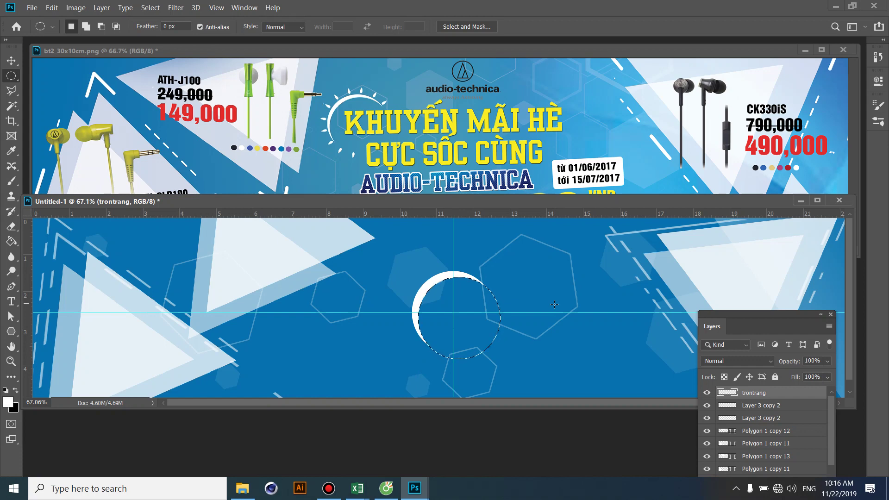
key("Delete")
key("ctrl+d")
Draw a white Ellipse 1 shape inside the right hexagon; a first pointed-bottom attempt is undone.
left_click(13, 334)
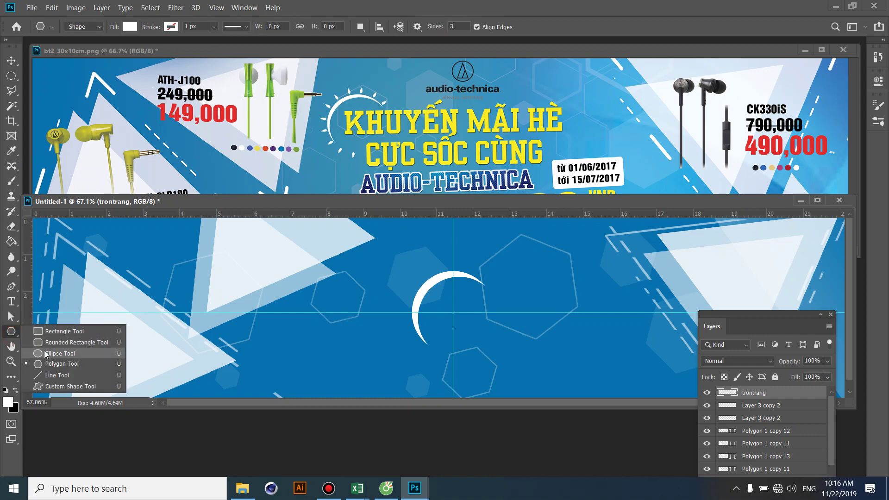
left_click(52, 355)
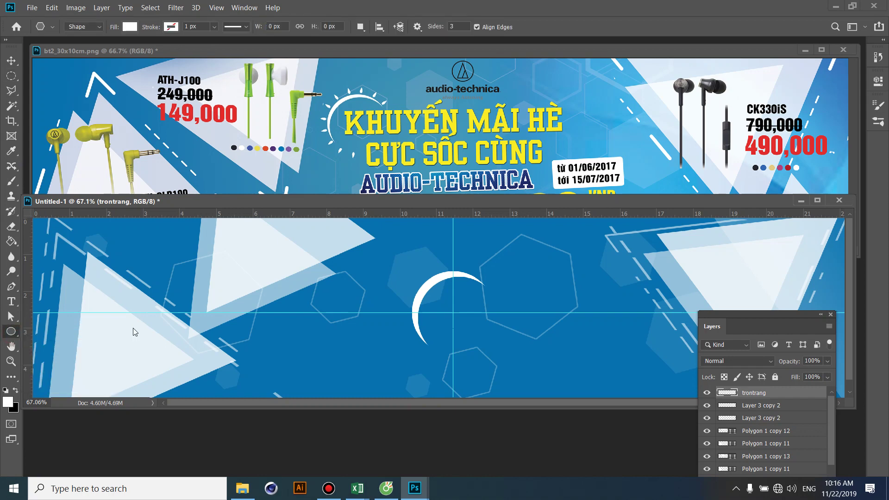
left_click_drag(527, 238, 555, 280)
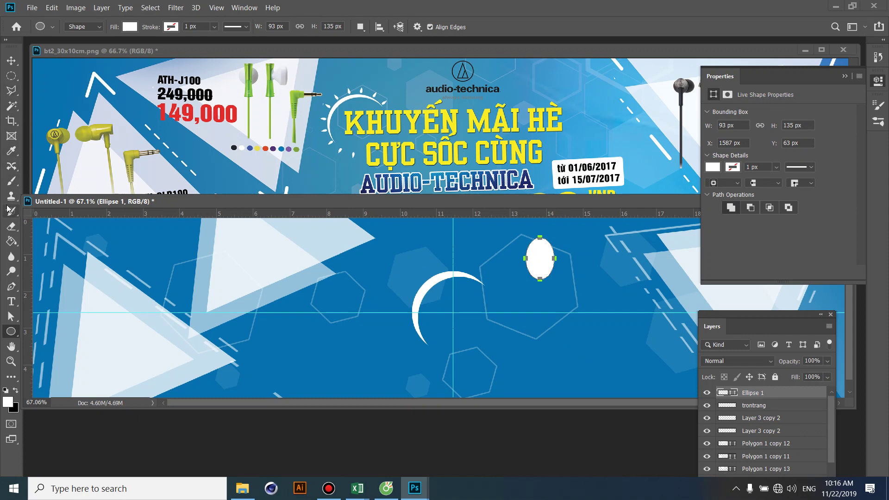
key("p")
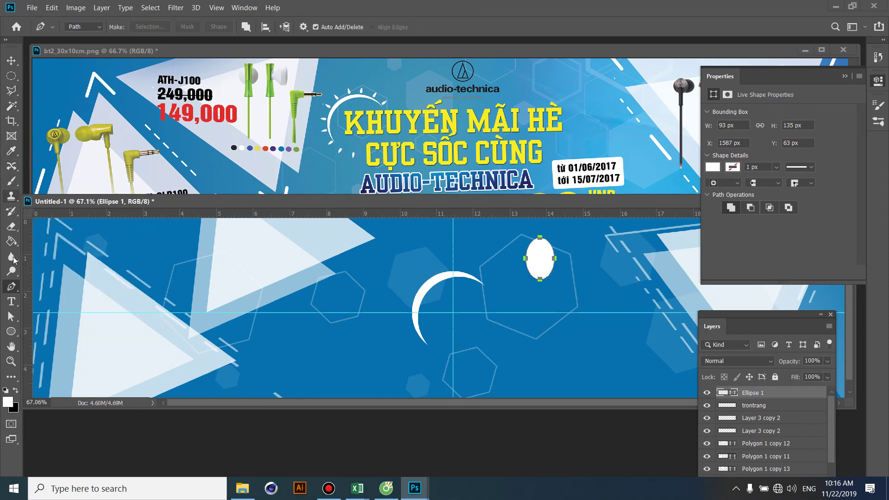
right_click(11, 286)
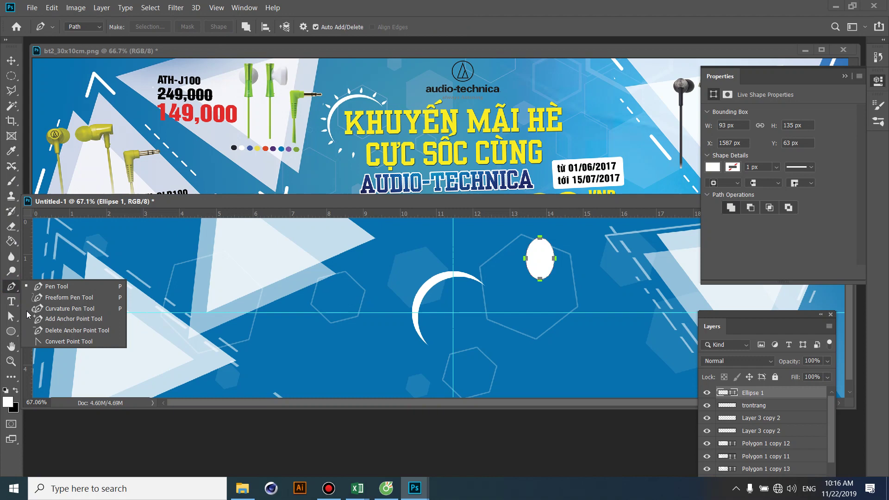
left_click(49, 342)
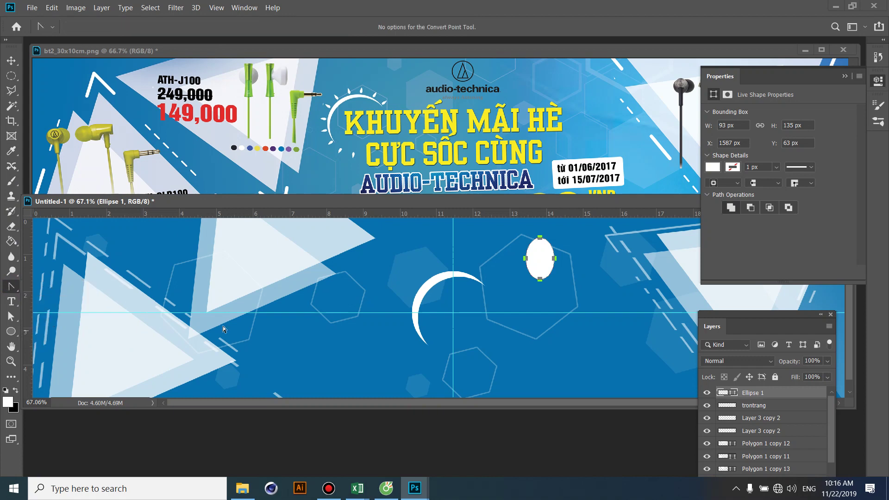
left_click(541, 280)
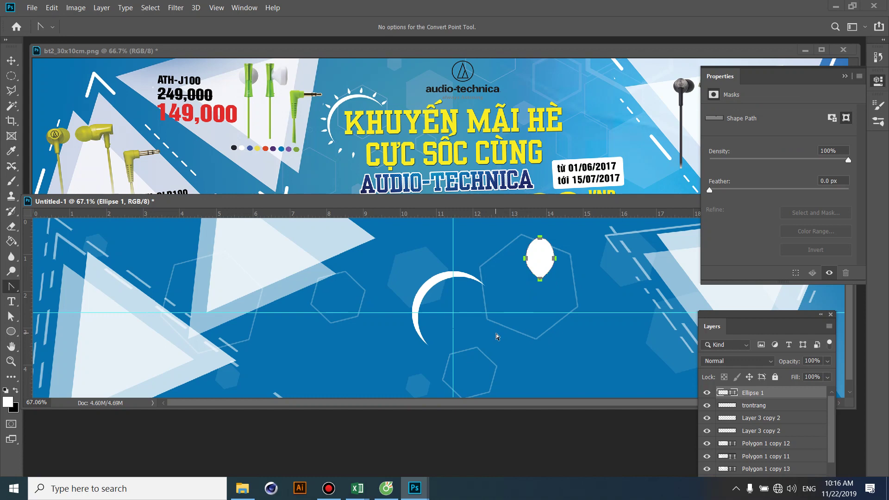
key("ctrl+z")
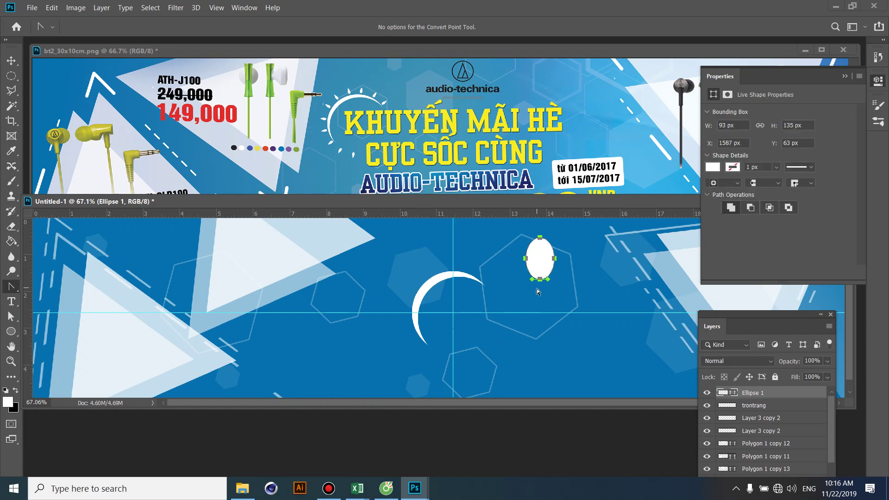
Zoom in, convert the ellipse's bottom anchor into a sharp corner point, and zoom back out.
key("ctrl+plus")
key("ctrl+plus")
key("ctrl+plus")
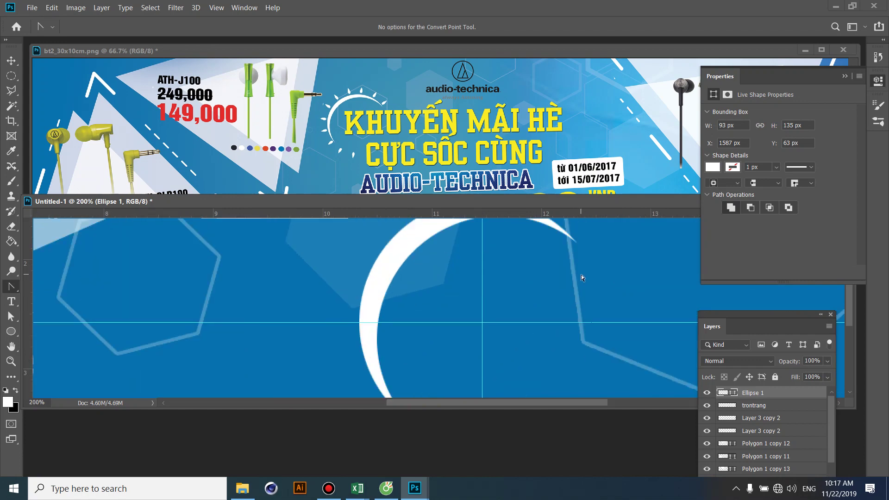
scroll(389, 371, "right", 5)
scroll(407, 361, "up", 3)
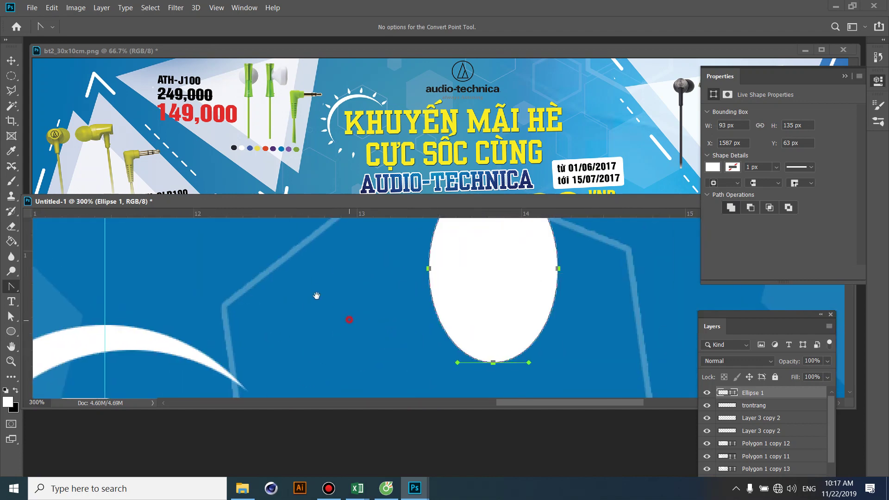
scroll(426, 352, "right", 3)
left_click(449, 330)
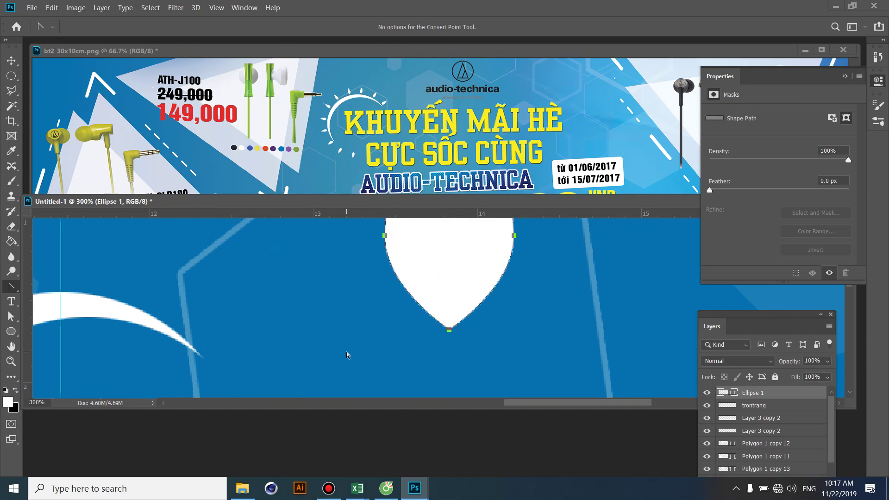
right_click(11, 286)
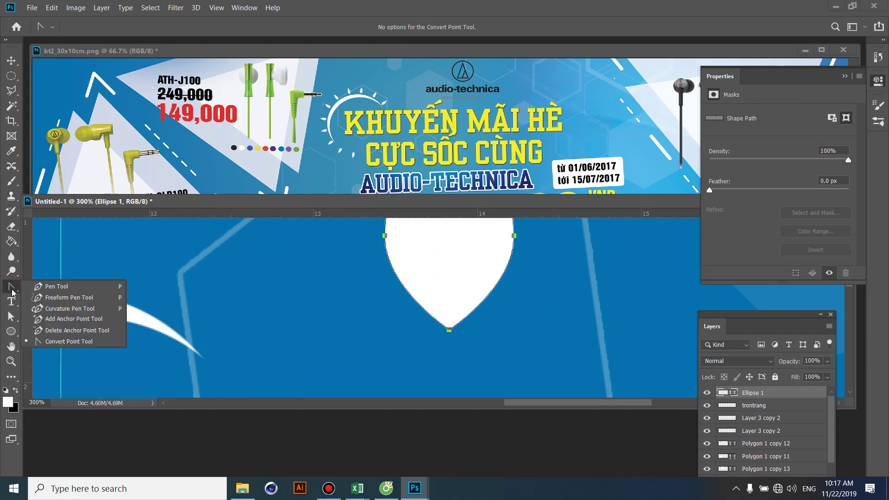
left_click(47, 343)
left_click(247, 284)
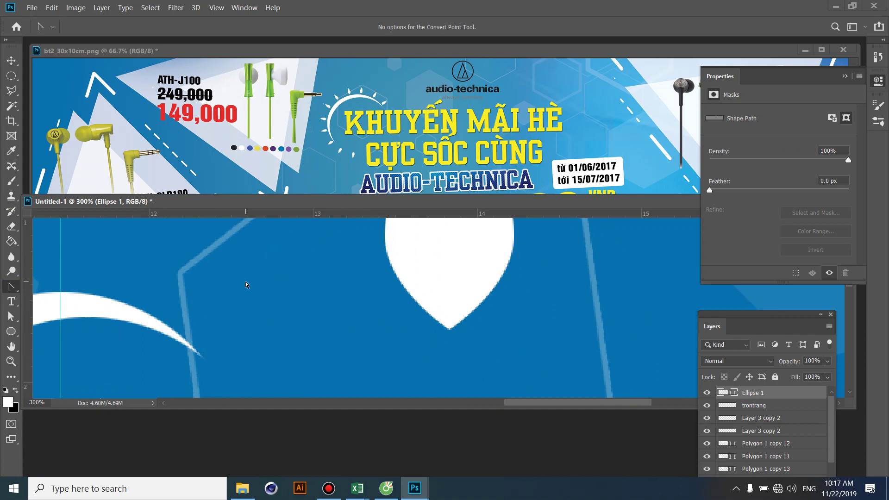
key("ctrl+minus")
key("ctrl+minus")
key("ctrl+minus")
key("ctrl+minus")
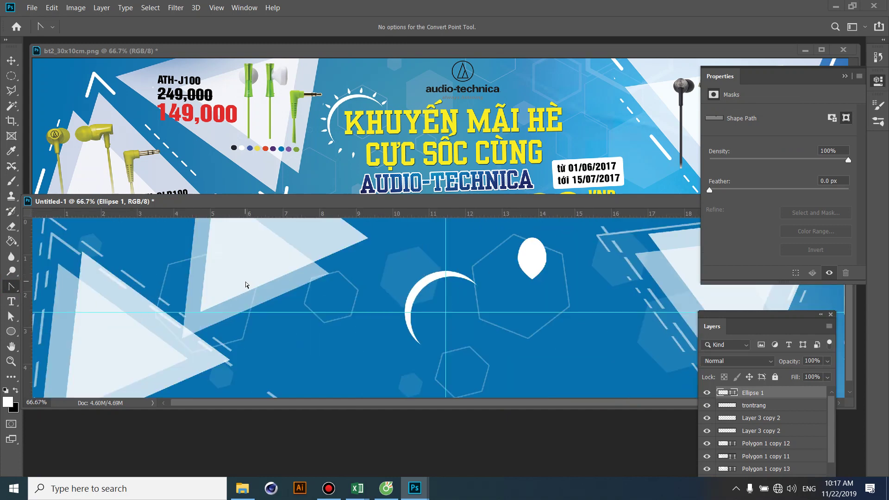
Move the leaf shape above the crescent, then shrink it and make it narrower.
key("v")
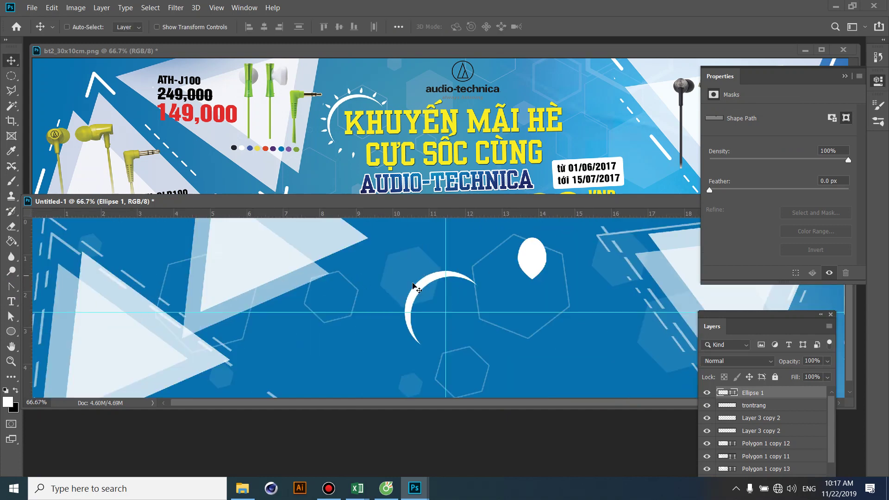
mouse_move(526, 262)
left_mouse_down()
mouse_move(446, 245)
mouse_move(442, 254)
left_mouse_up()
key("ctrl+t")
key("Return")
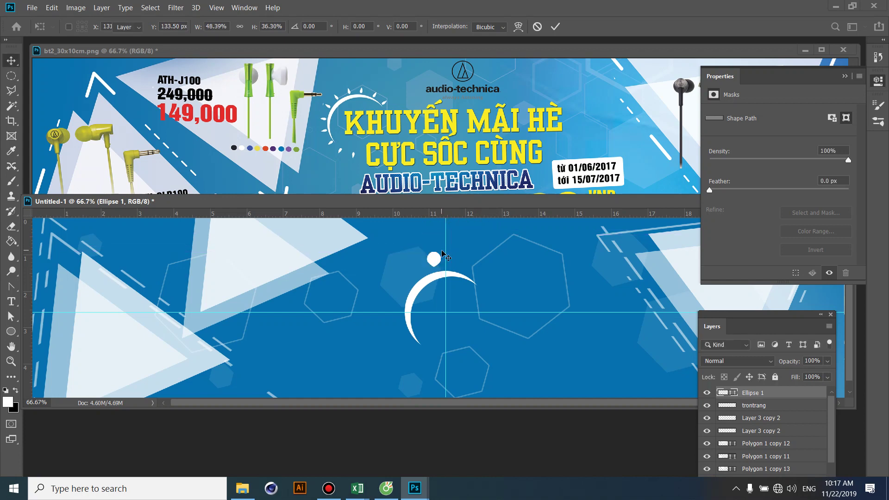
key("Return")
key("ctrl+t")
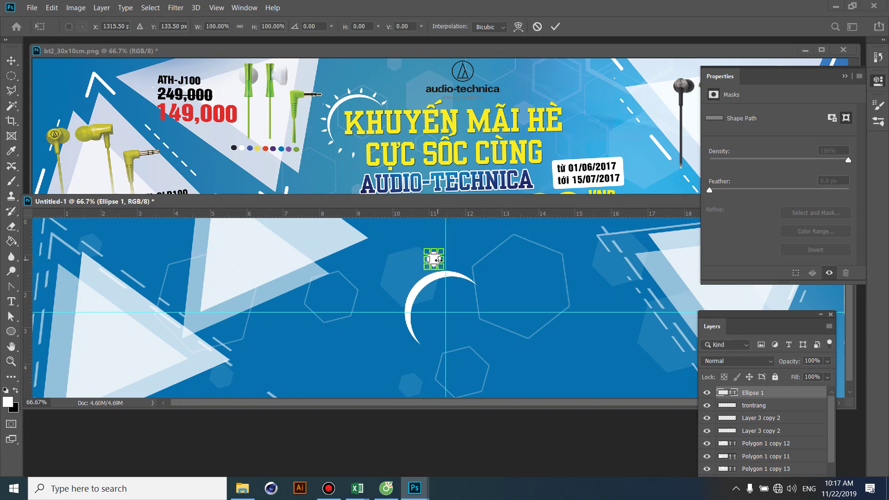
left_click_drag(441, 259, 436, 260)
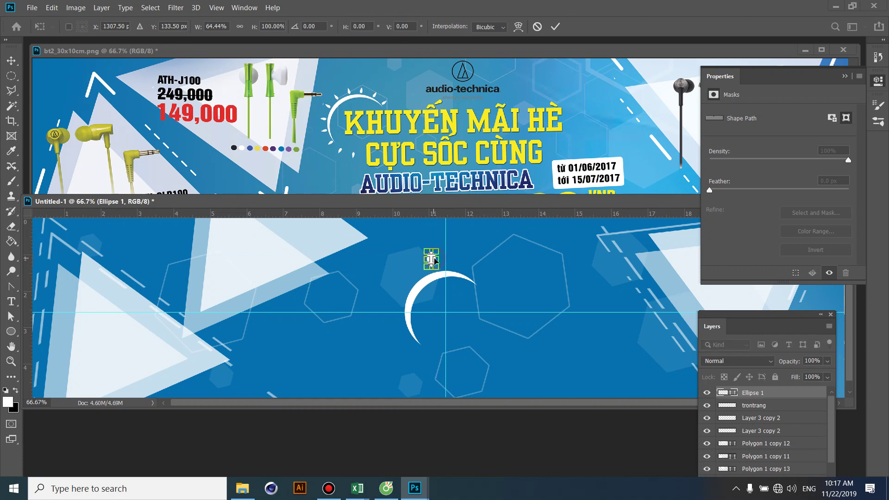
key("Return")
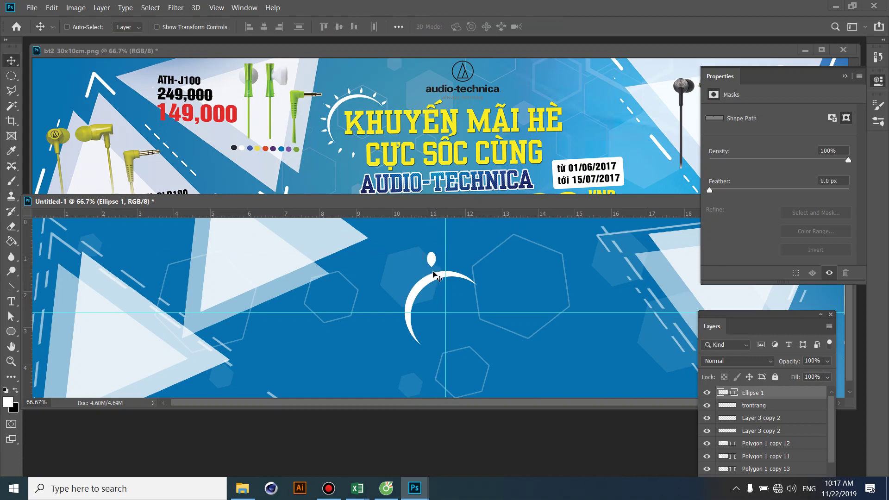
At 200% zoom, rotate the small ellipse upside down into a teardrop and stretch it taller.
key("z")
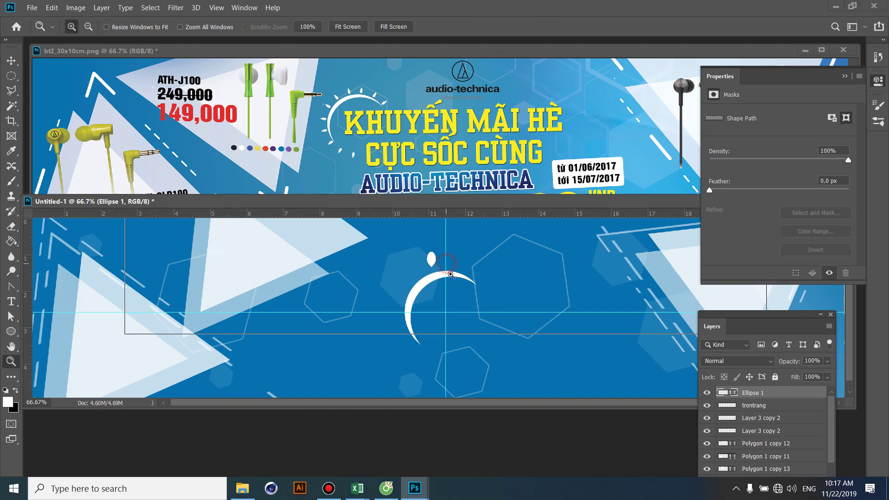
left_click(446, 258)
left_click(446, 256)
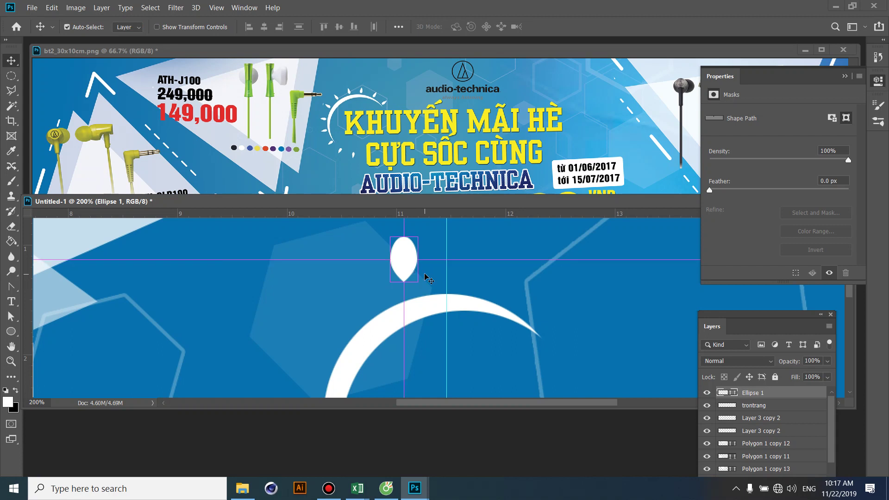
key("ctrl+t")
mouse_move(424, 228)
left_mouse_down()
mouse_move(386, 290)
mouse_move(443, 264)
mouse_move(457, 248)
mouse_move(456, 265)
left_mouse_up()
key("Return")
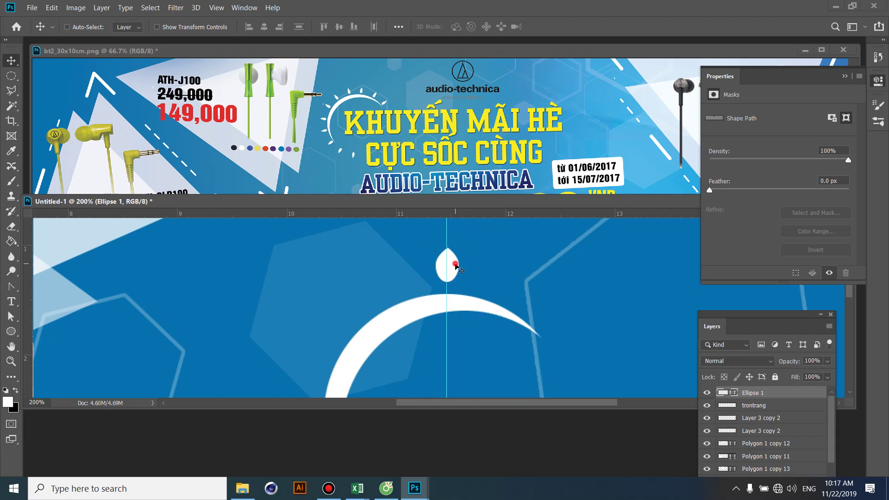
key("ctrl+t")
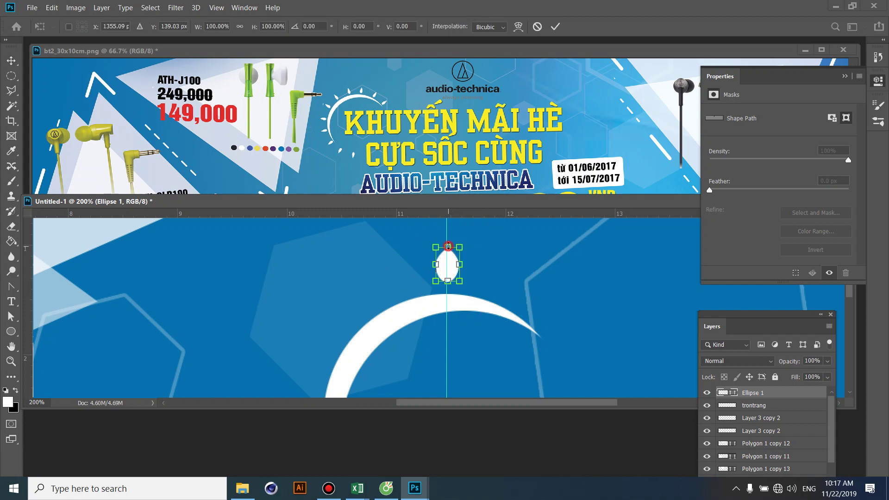
left_click_drag(448, 246, 448, 237)
key("Return")
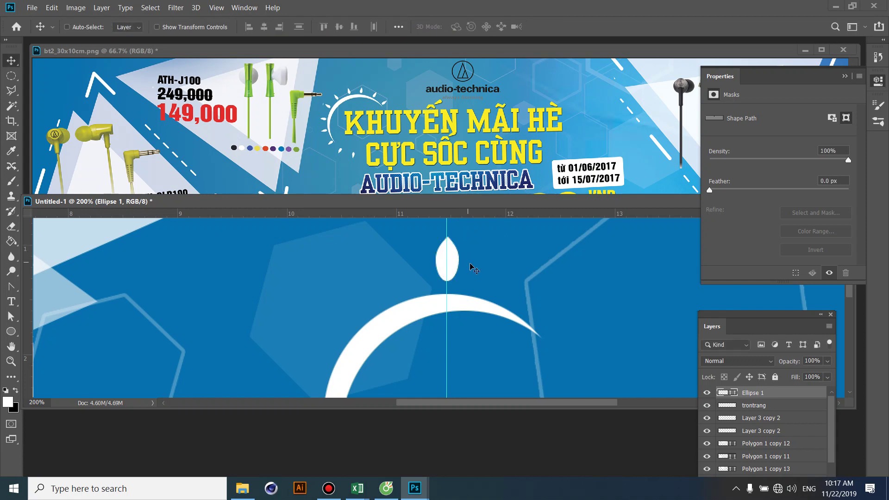
key("ctrl+minus")
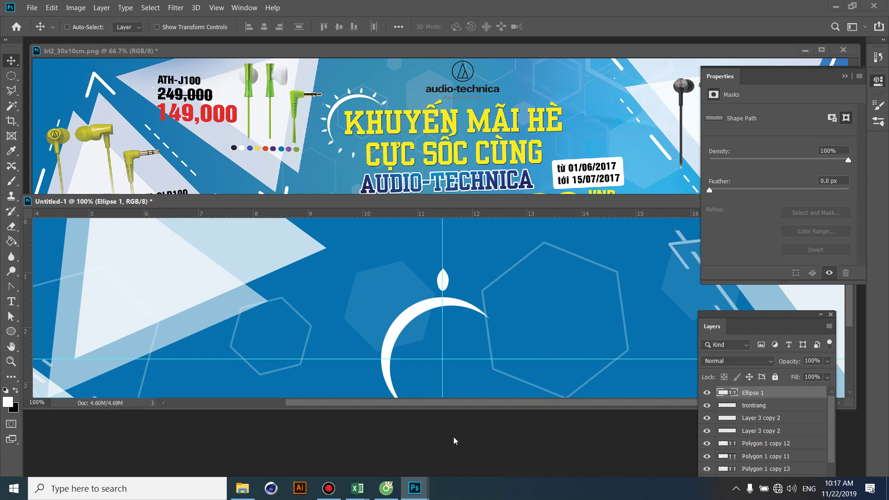
left_click_drag(470, 410, 465, 475)
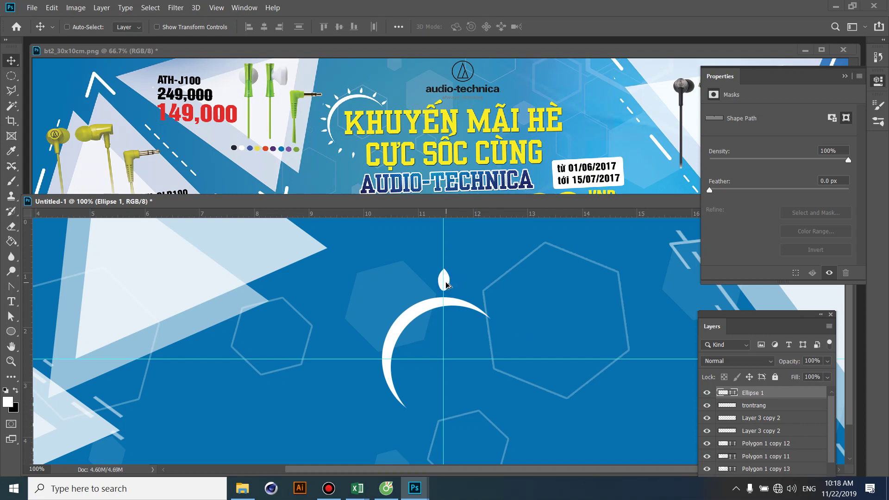
Duplicate the leaf onto a new layer, Ellipse 1 copy, with Layer > New > Shape Layer Via Copy.
left_click_drag(741, 318, 575, 241)
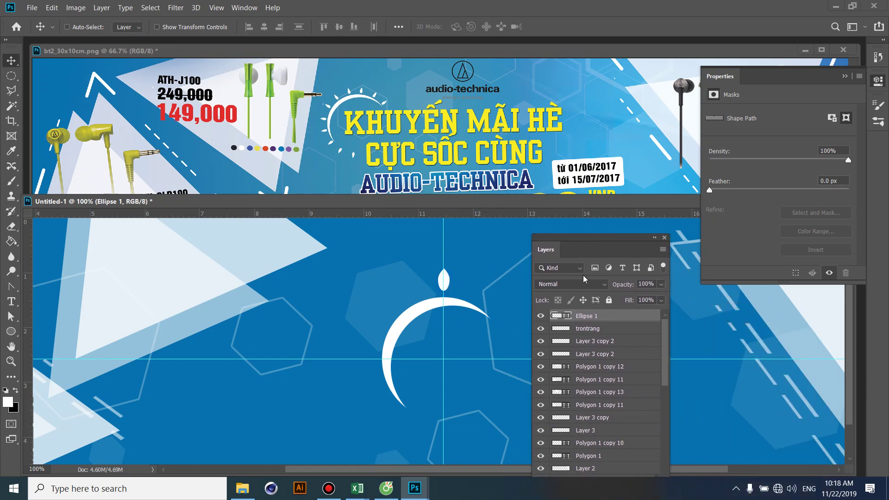
left_click(102, 8)
mouse_move(107, 20)
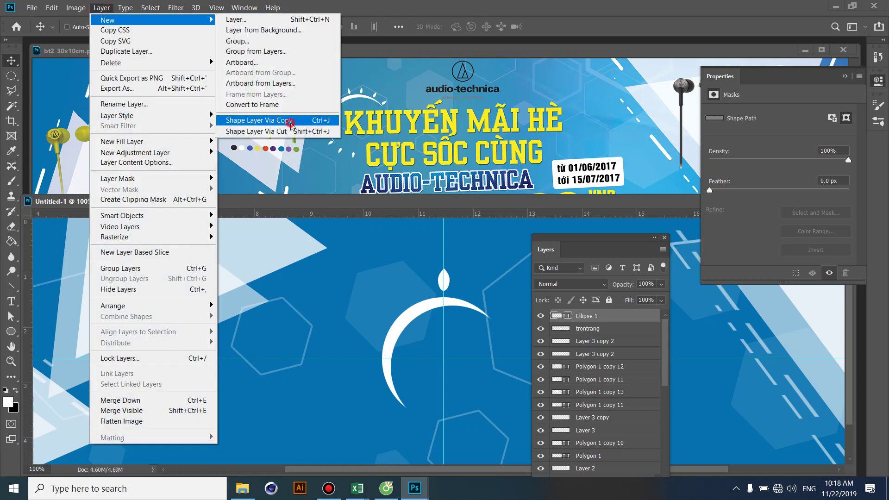
left_click(290, 121)
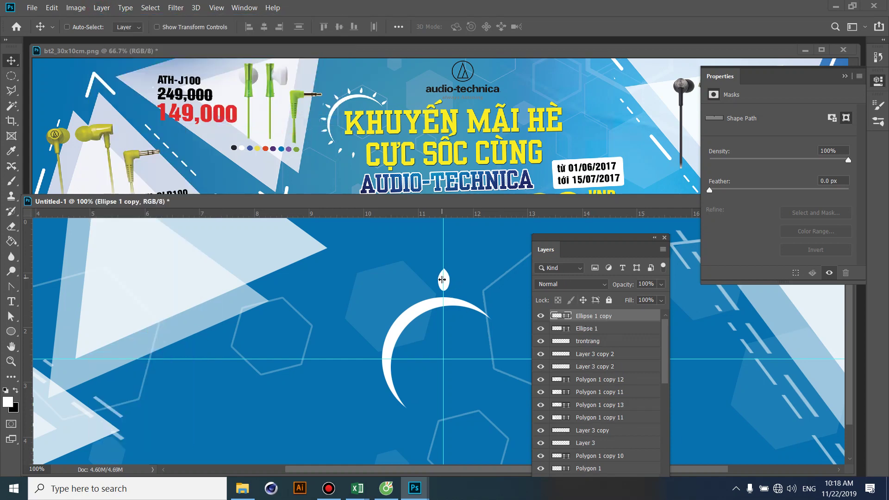
Try repositioning the copied leaf, cancel that transform, then restart Free Transform and open the View menu.
key("ctrl+t")
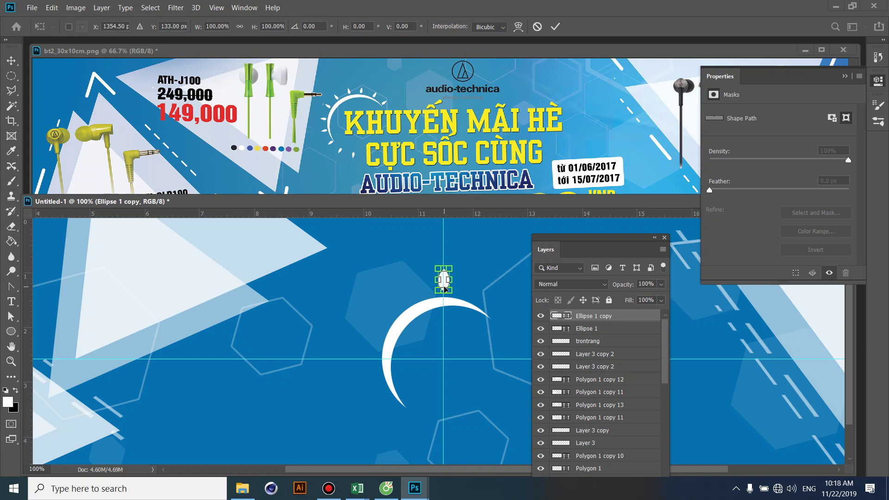
left_click_drag(444, 291, 464, 273)
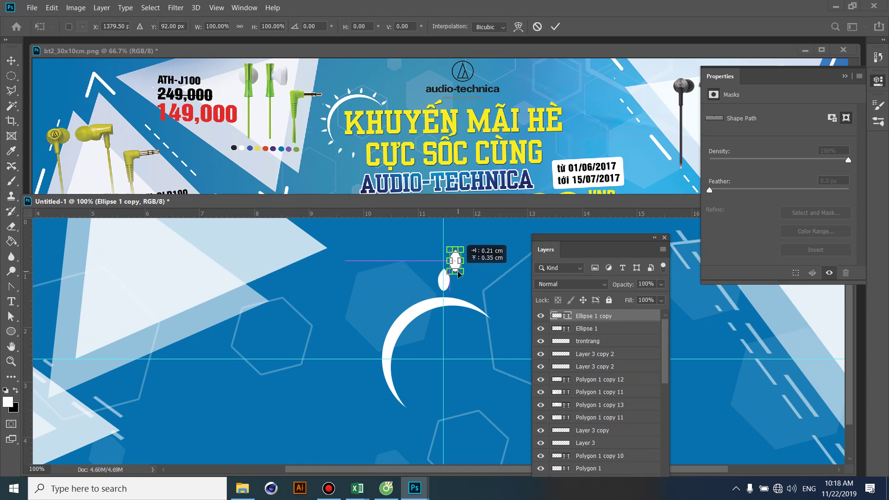
mouse_move(464, 261)
left_mouse_down()
mouse_move(373, 256)
mouse_move(444, 312)
left_mouse_up()
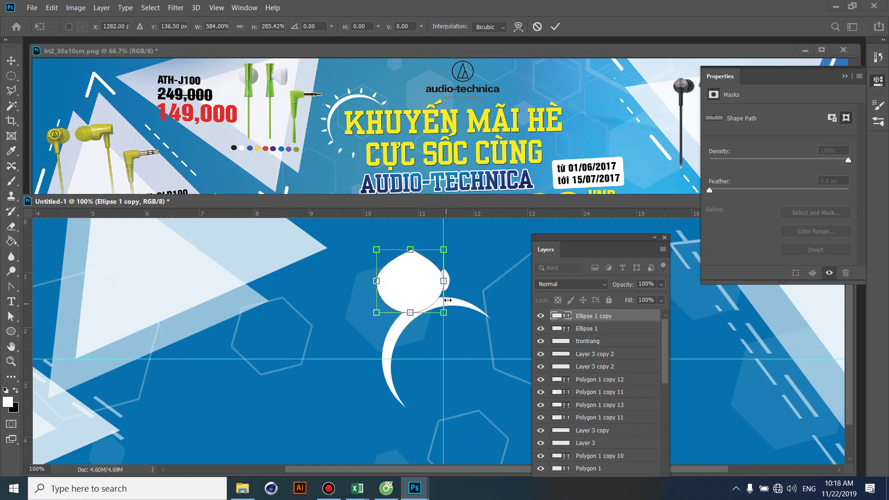
key("Escape")
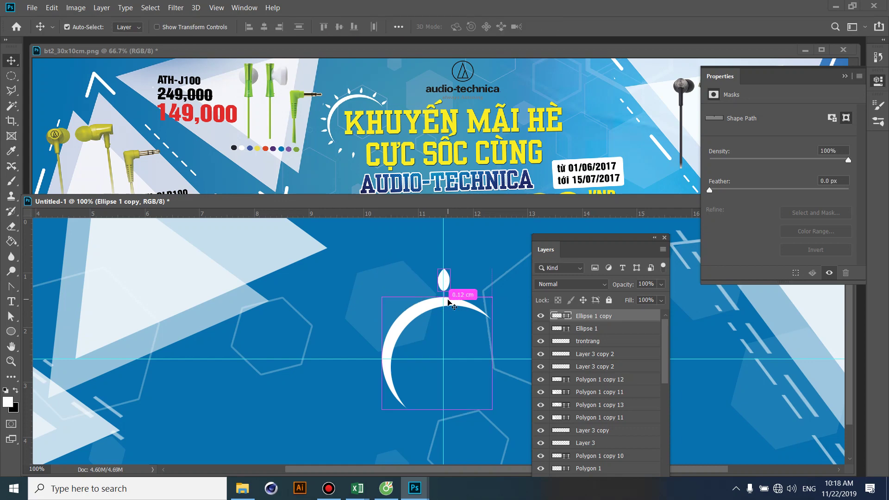
key("ctrl+t")
left_click(223, 10)
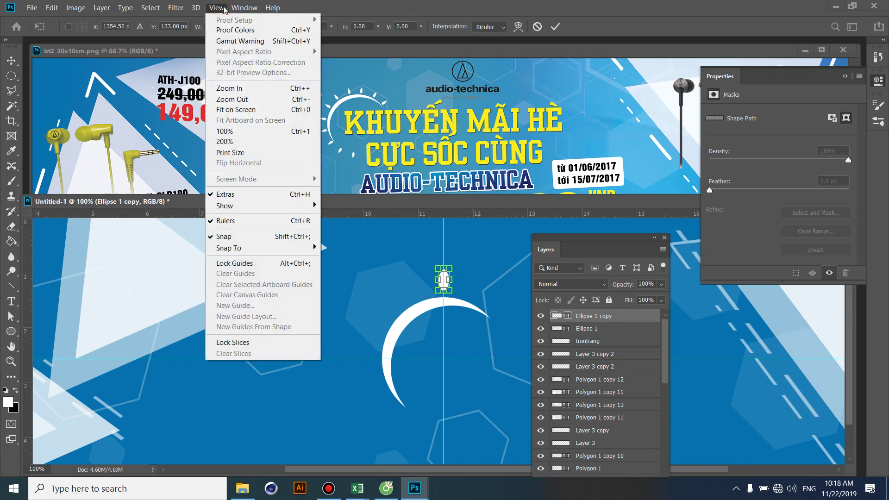
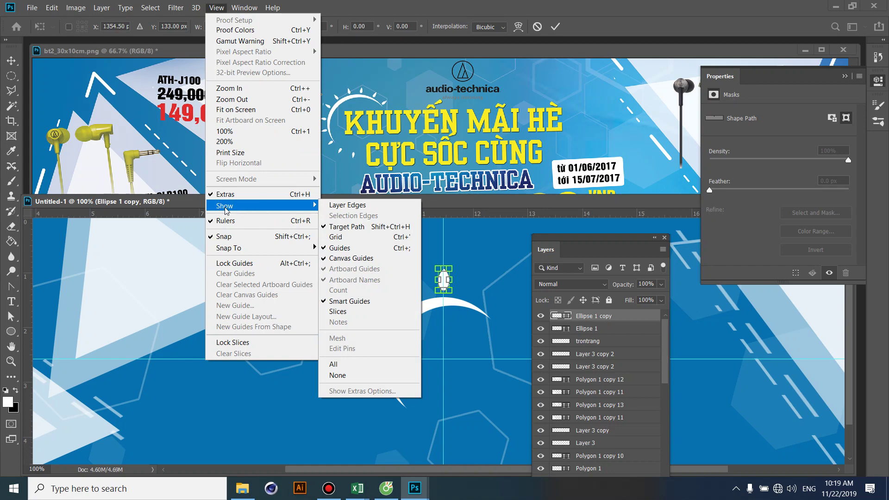
Commit the small leaf's transform and rasterize the Ellipse 1 copy layer.
left_click(347, 227)
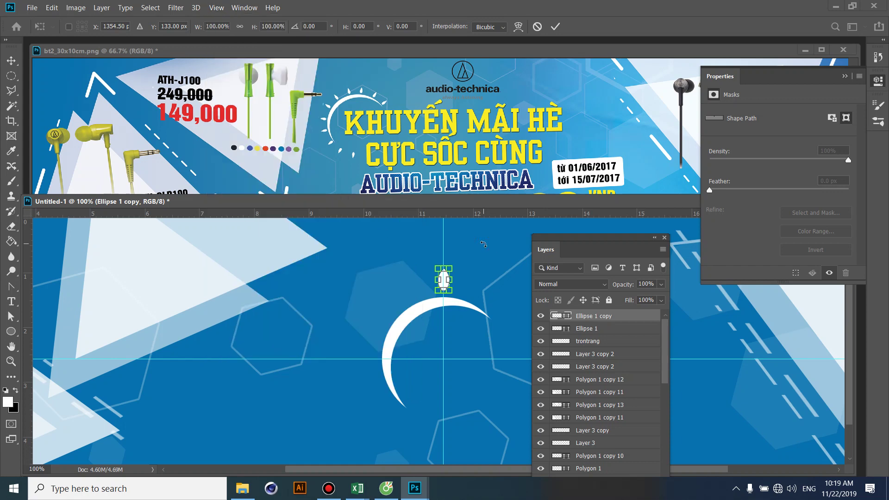
key("Return")
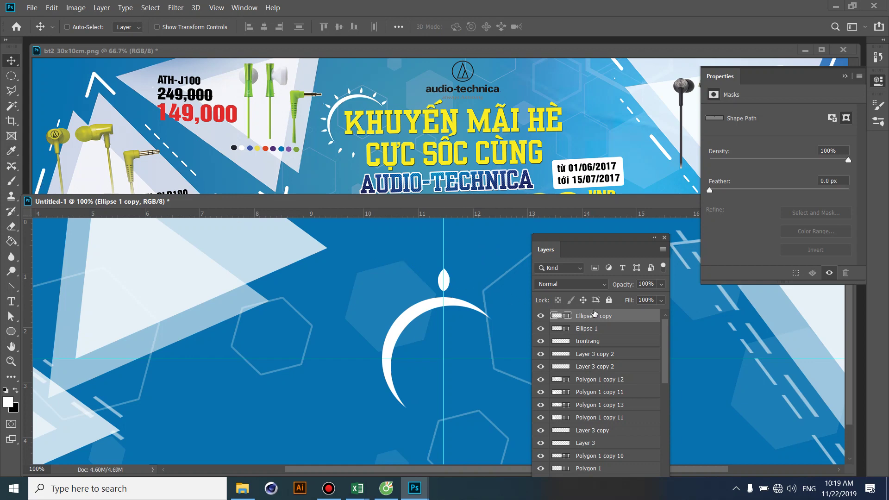
right_click(629, 319)
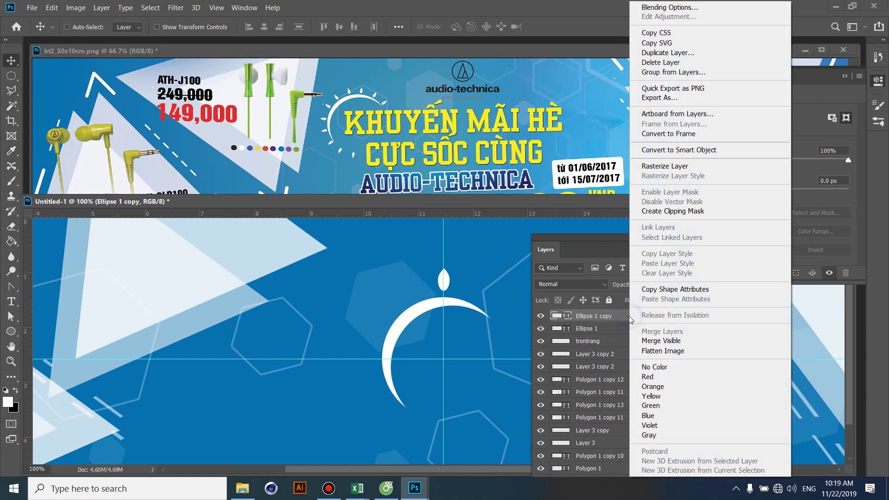
left_click(679, 168)
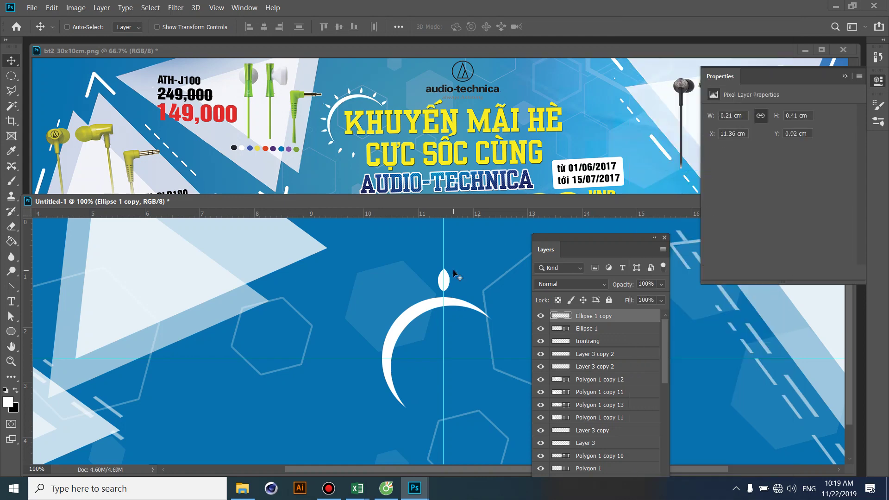
Try enlarging the rasterized leaf with Free Transform, then cancel to keep its small size.
key("ctrl+t")
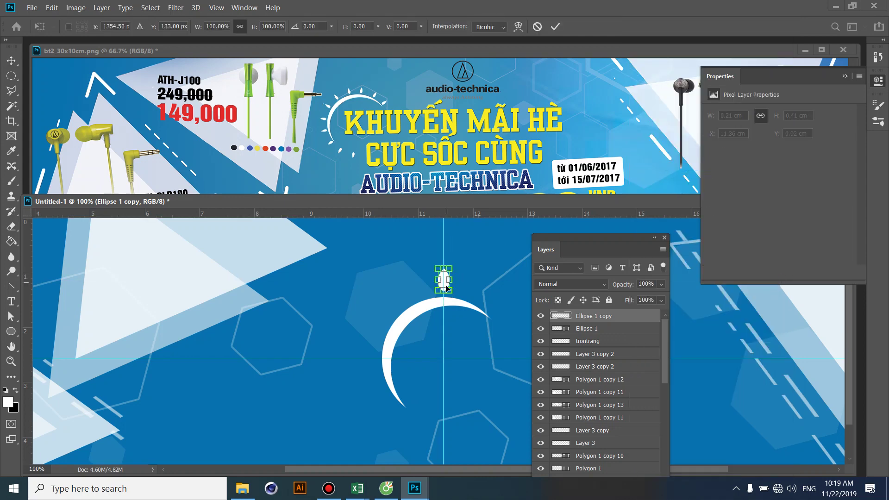
left_click_drag(435, 293, 295, 327)
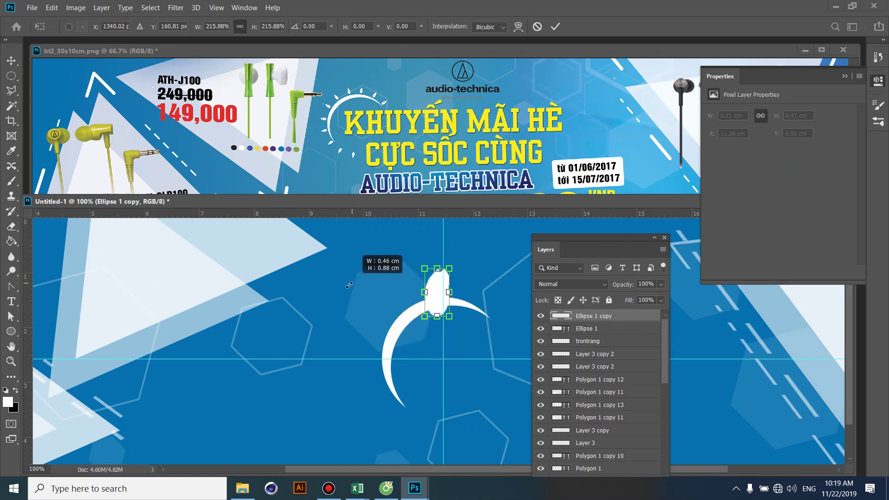
left_click_drag(297, 327, 306, 316)
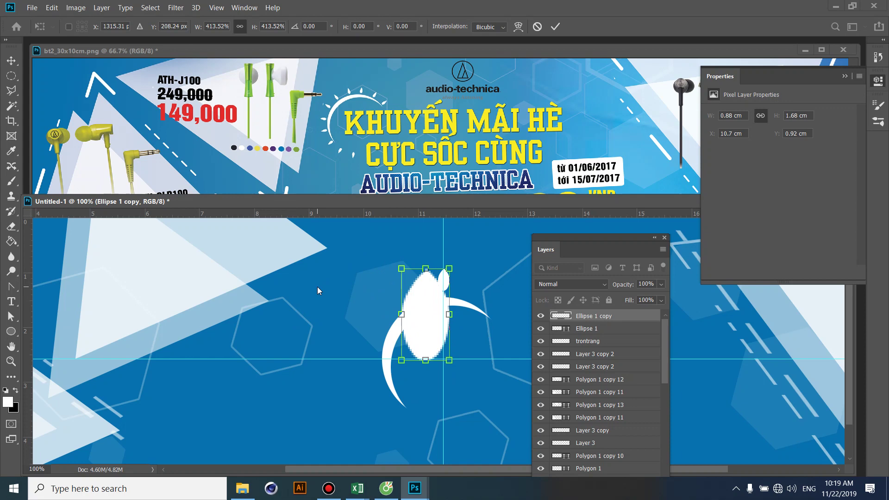
key("Escape")
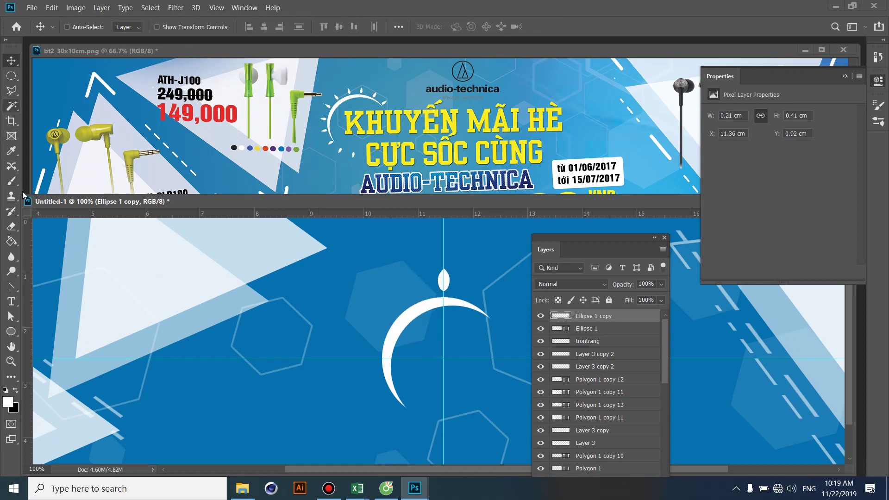
left_click(11, 331)
left_click_drag(142, 243, 264, 367)
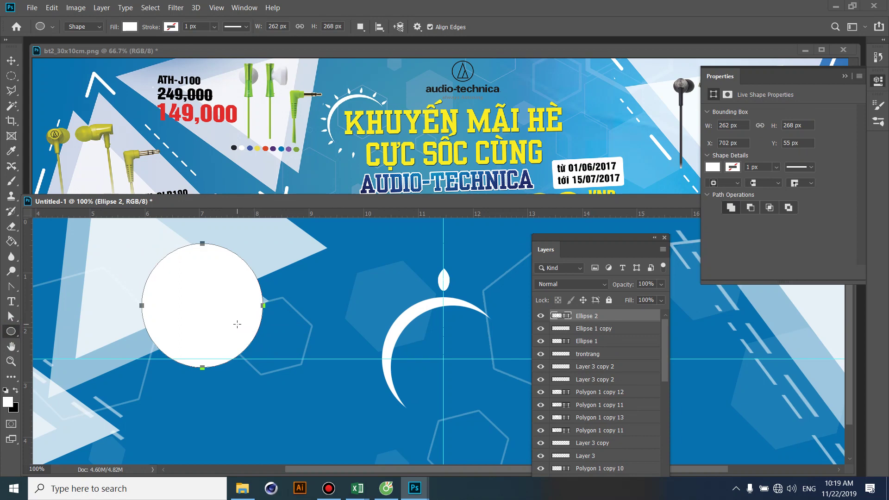
key("v")
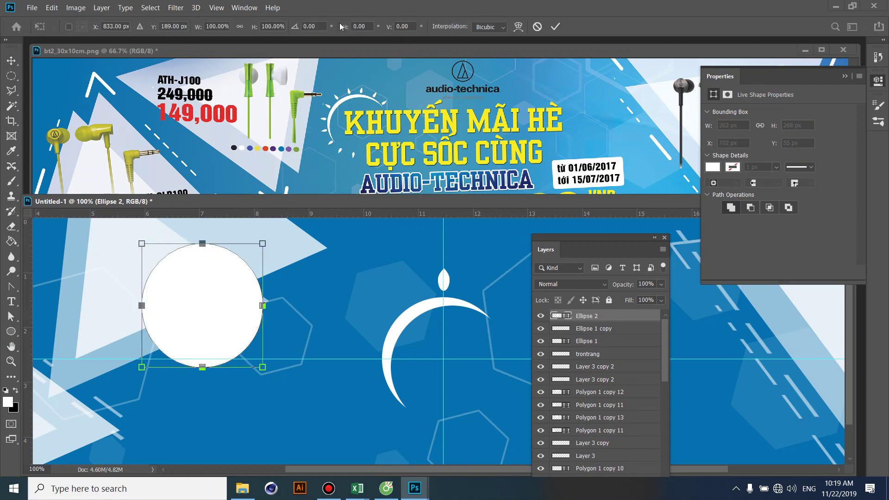
left_click(69, 27)
left_click(70, 27)
key("Return")
key("Delete")
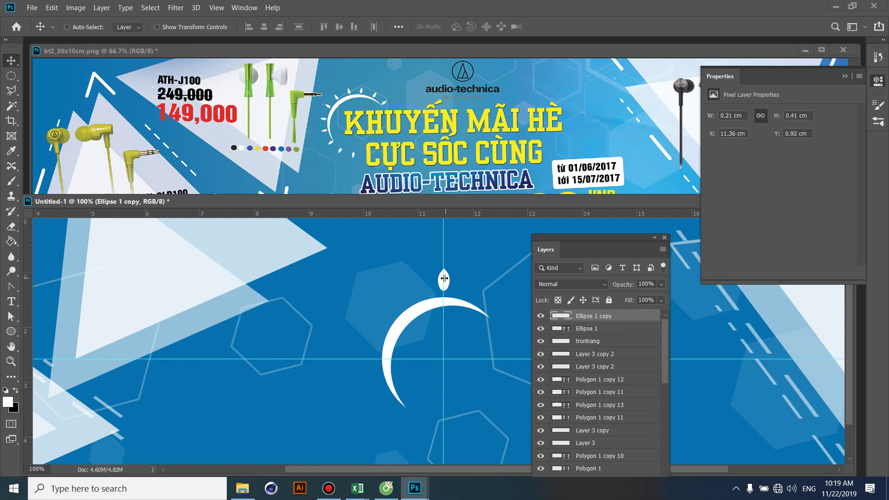
key("ctrl+t")
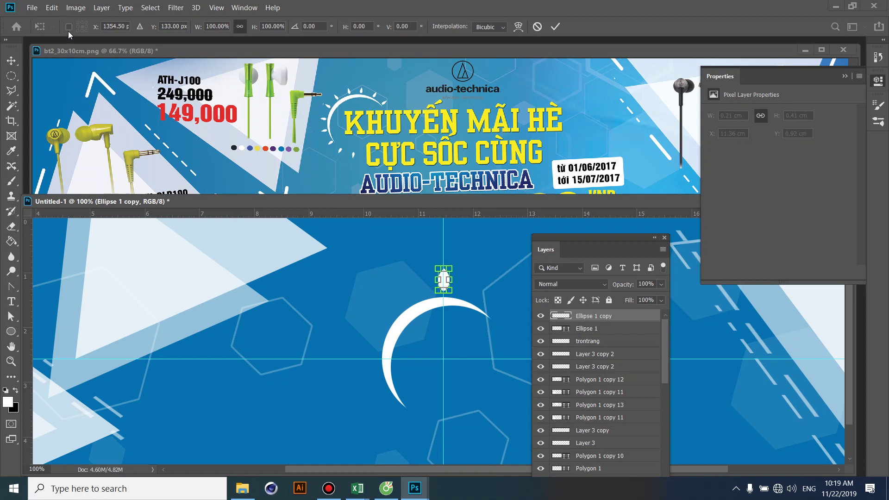
Reposition the Ellipse 1 copy leaf with Free Transform, adjusting the reference point.
left_click(68, 28)
left_click_drag(445, 280, 443, 281)
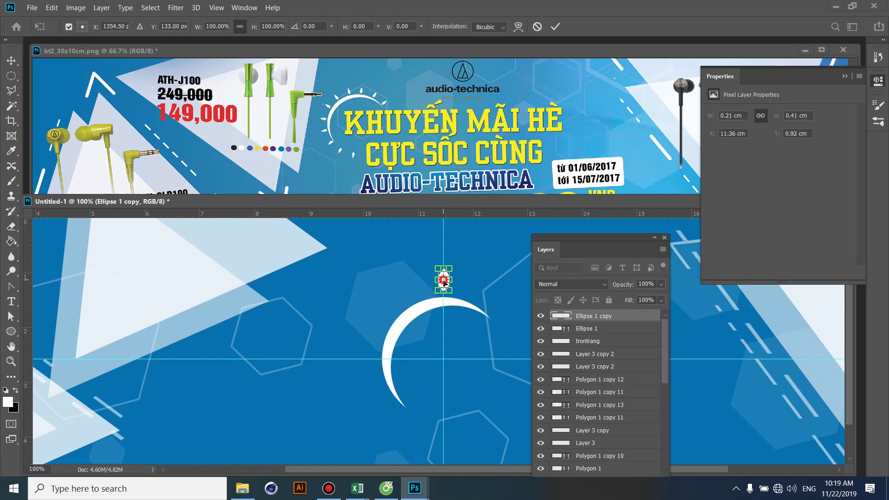
mouse_move(445, 282)
left_mouse_down()
mouse_move(448, 313)
mouse_move(443, 283)
left_mouse_up()
left_click(80, 24)
left_click(82, 26)
mouse_move(445, 282)
left_mouse_down()
mouse_move(474, 274)
mouse_move(475, 284)
left_mouse_up()
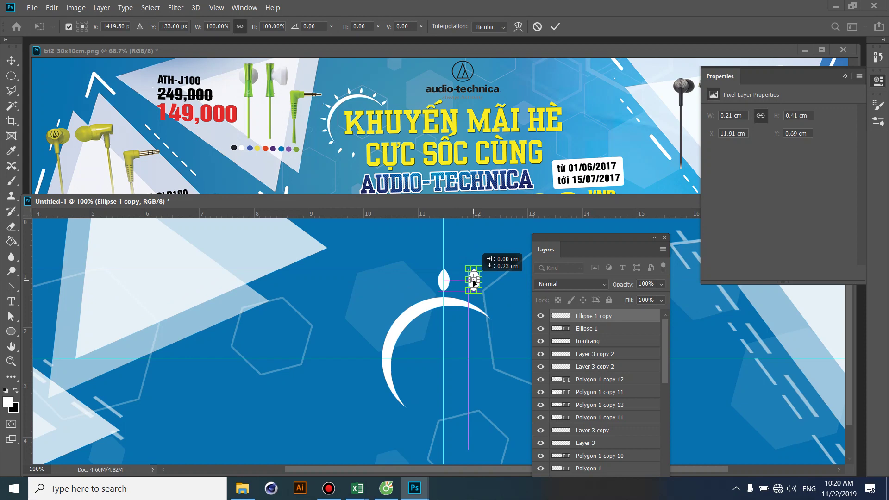
key("Return")
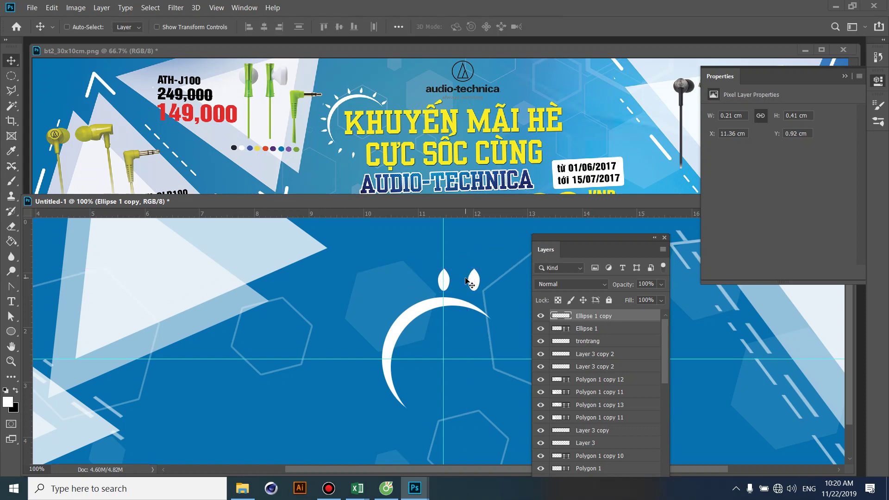
Move the leaf copy left of the original leaf and tilt it.
mouse_move(474, 284)
left_mouse_down()
mouse_move(459, 281)
mouse_move(447, 255)
left_mouse_up()
key("ctrl+t")
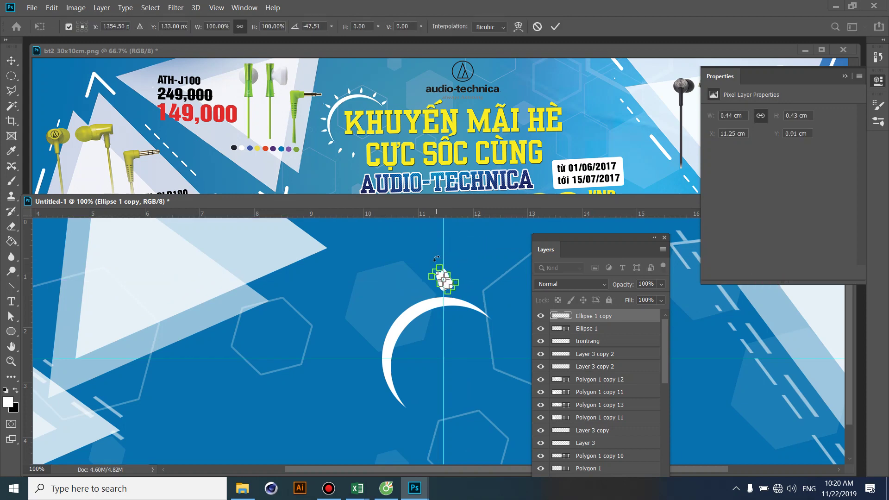
key("Return")
left_click_drag(426, 287, 391, 297)
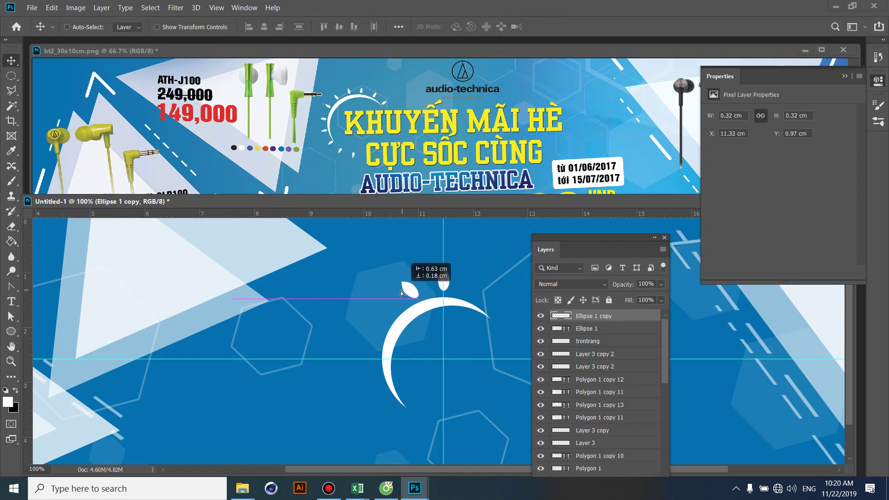
key("ctrl+t")
left_click_drag(413, 262, 418, 256)
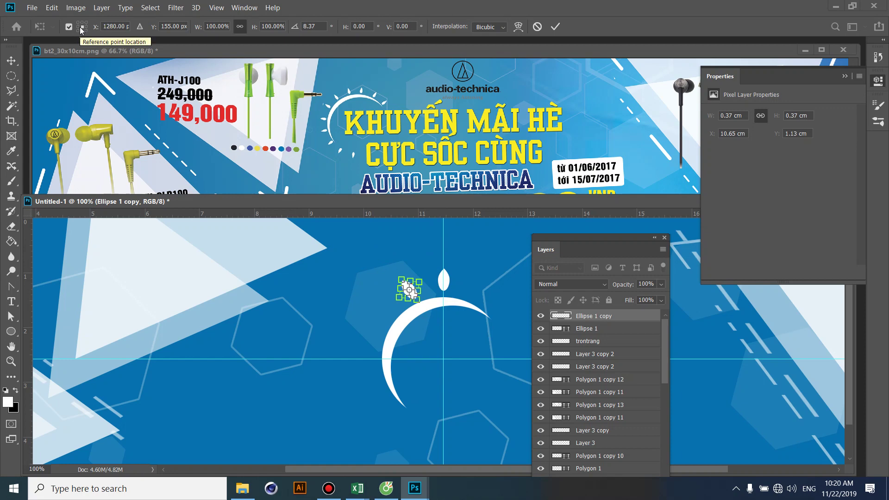
Adjust the rotation pivot, commit the tilt, then delete the Ellipse 1 copy layer.
left_click(80, 27)
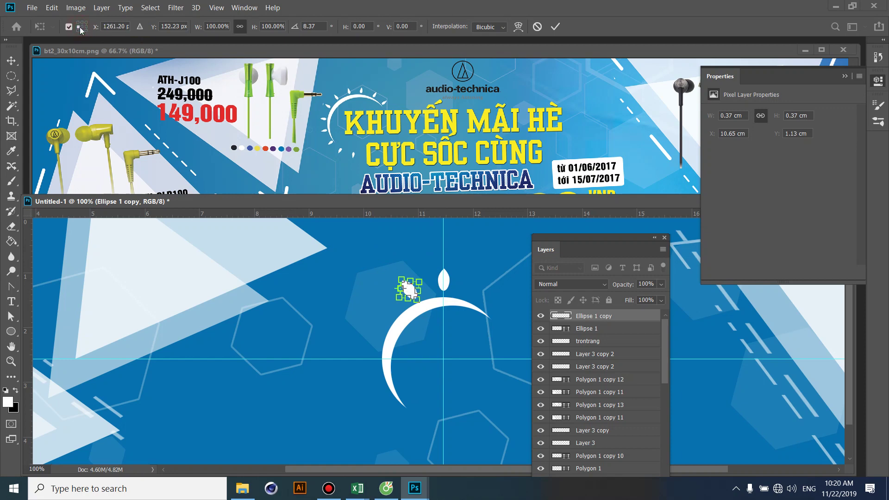
left_click(81, 26)
left_click(70, 27)
left_click(68, 27)
left_click_drag(410, 291, 420, 308)
key("Return")
key("Delete")
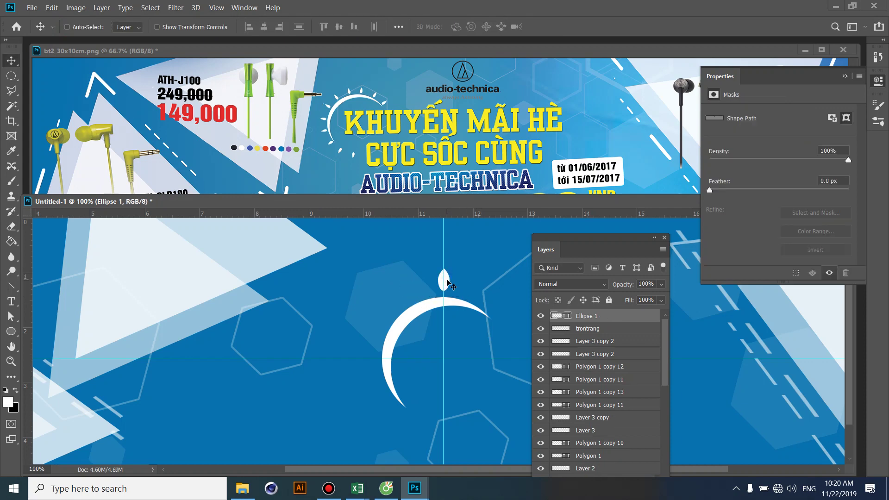
Duplicate the original leaf via Layer > New > Shape Layer Via Copy.
left_click(448, 283)
left_click(101, 7)
mouse_move(139, 20)
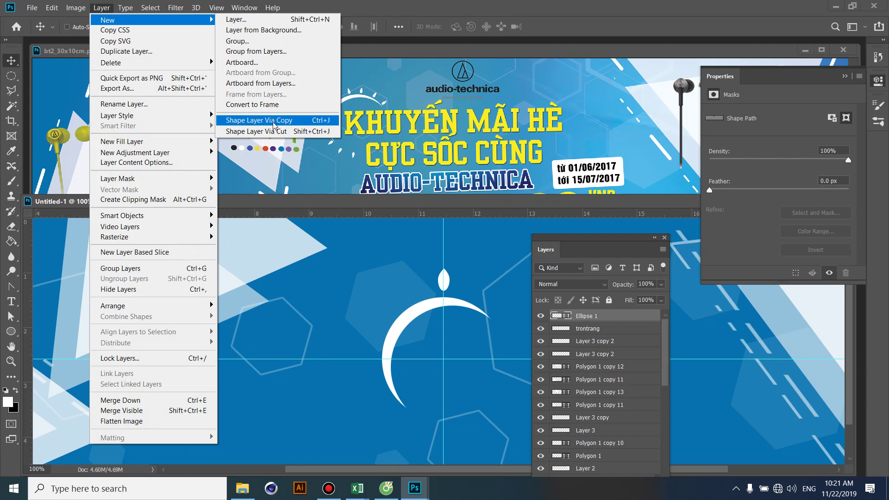
left_click(274, 121)
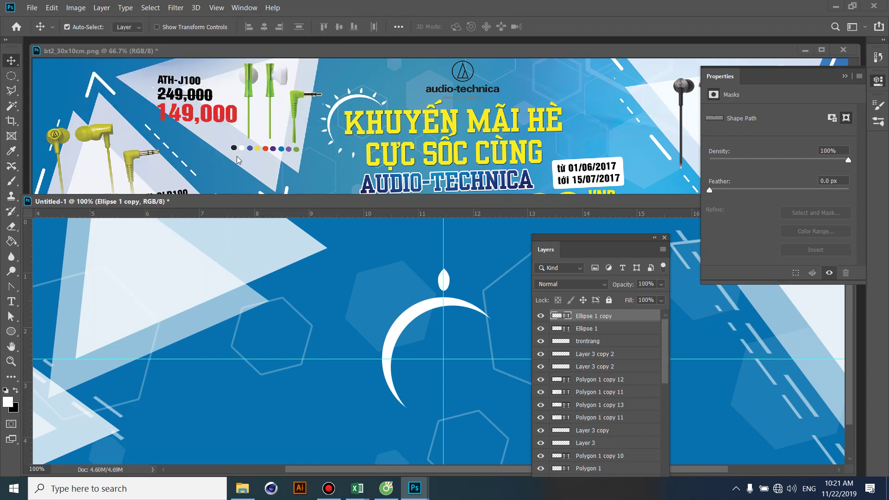
key("ctrl+t")
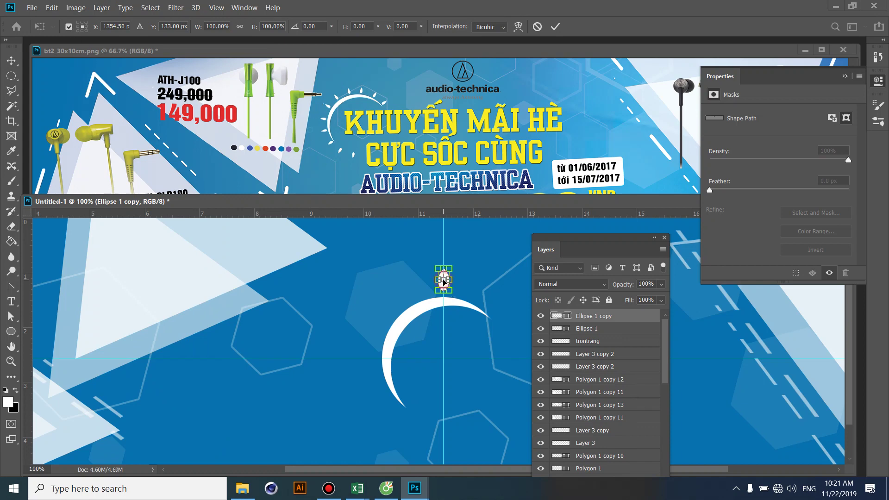
left_click_drag(444, 281, 446, 280)
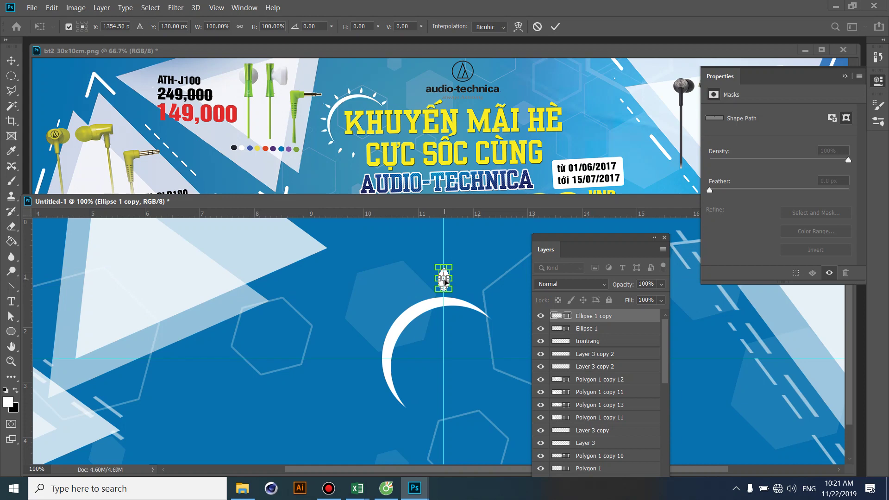
left_click_drag(445, 281, 446, 280)
Move the leaf copy up-left of the original and tilt it about 13°.
key("ctrl+plus")
key("ctrl+plus")
left_click_drag(459, 243, 449, 280)
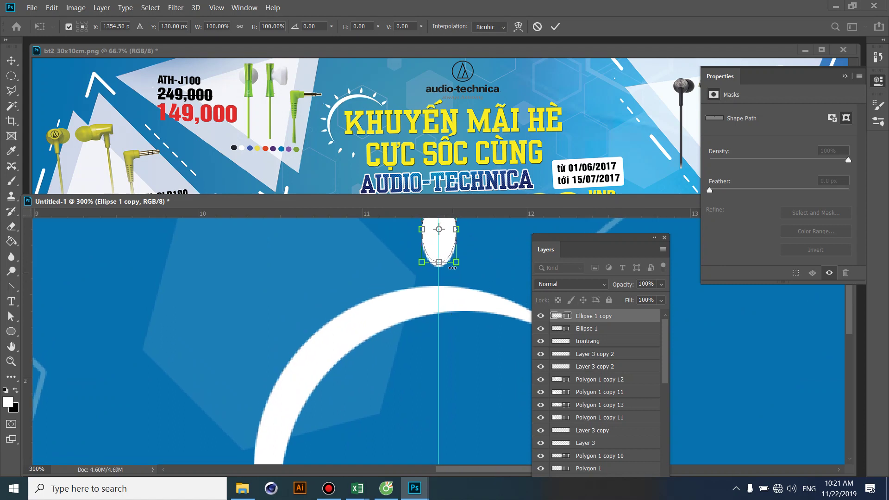
left_click_drag(440, 230, 353, 258)
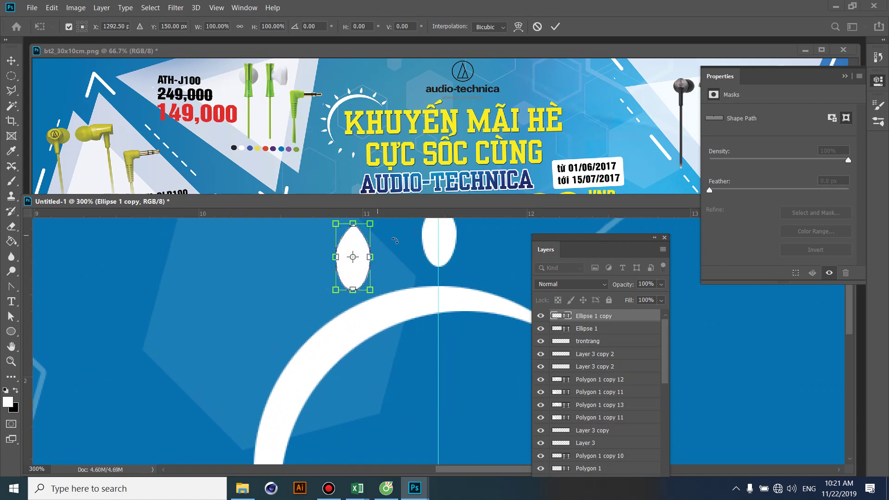
mouse_move(381, 234)
left_mouse_down()
mouse_move(371, 233)
mouse_move(360, 265)
mouse_move(353, 257)
left_mouse_up()
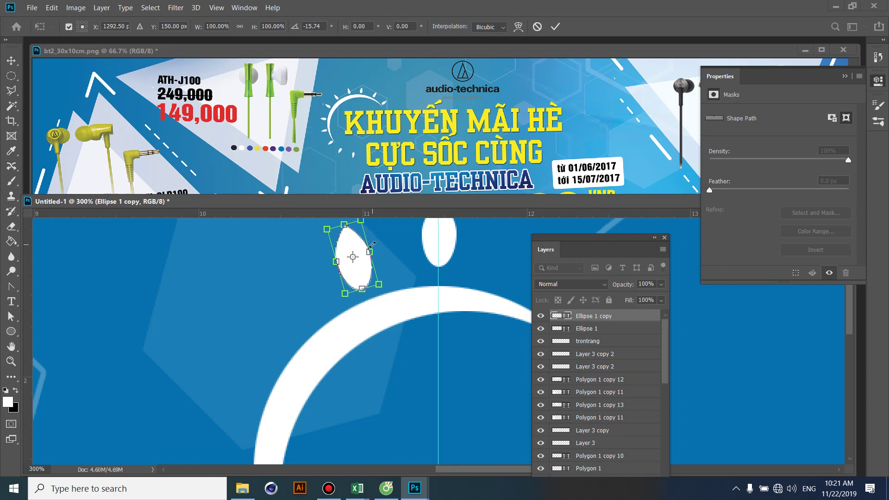
key("Return")
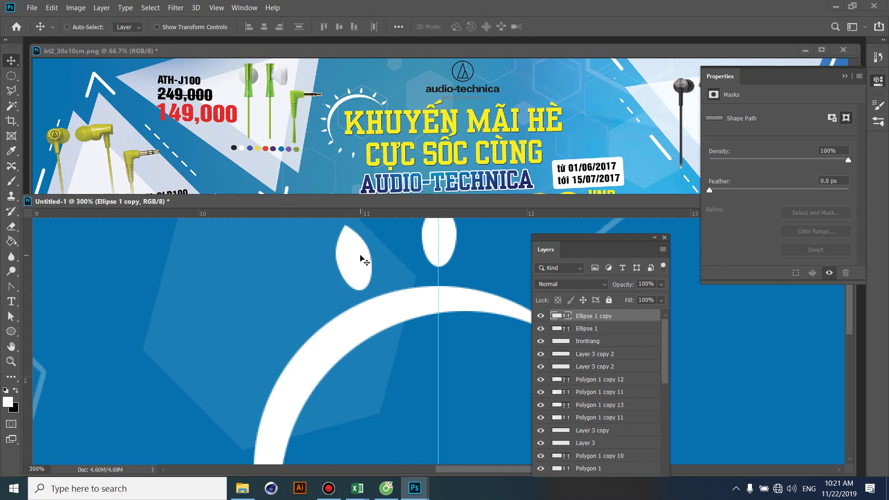
scroll(365, 262, "down", 1)
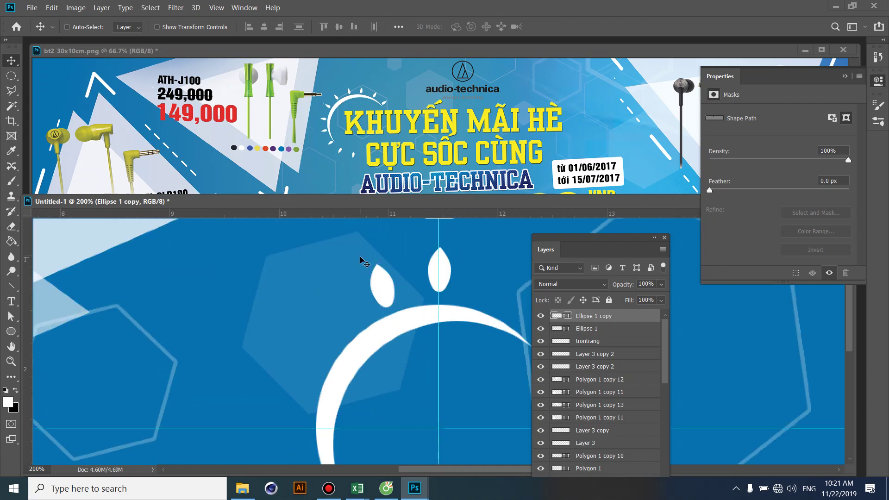
Delete the tilted copy, shift the original leaf right, and duplicate it slightly lower.
key("Delete")
left_click_drag(450, 274, 456, 273)
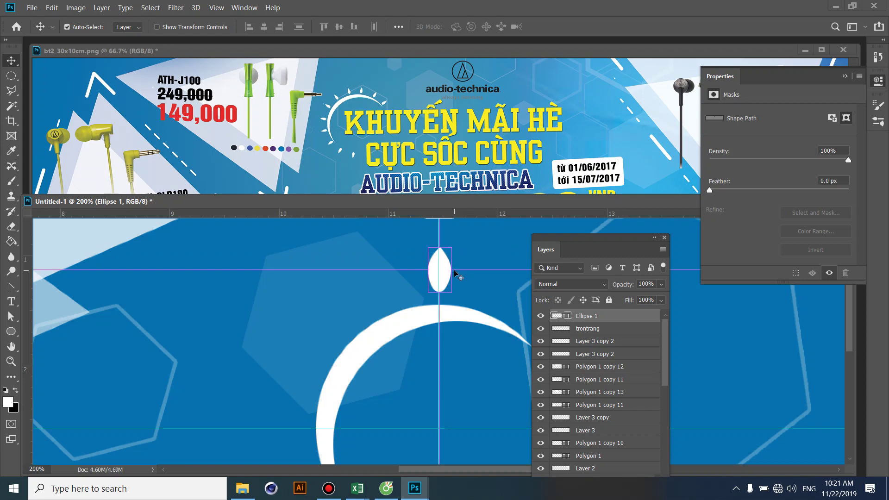
key("ctrl+j")
key("ctrl+t")
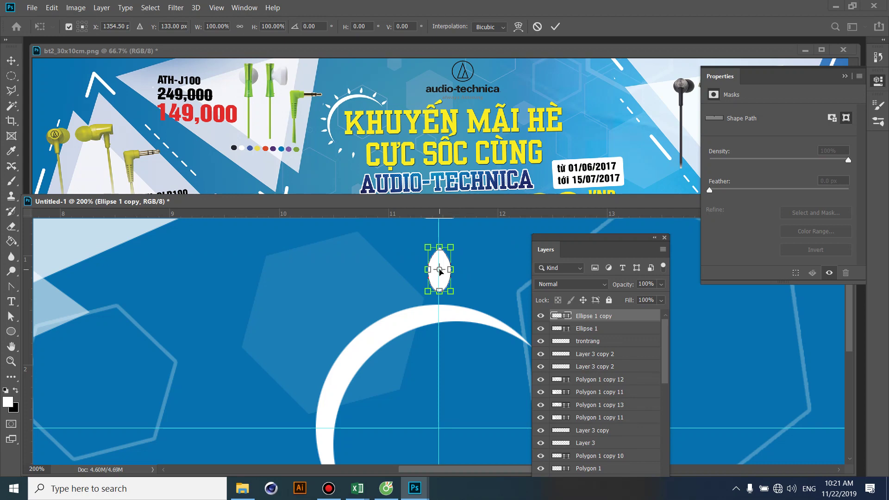
left_click_drag(441, 272, 441, 282)
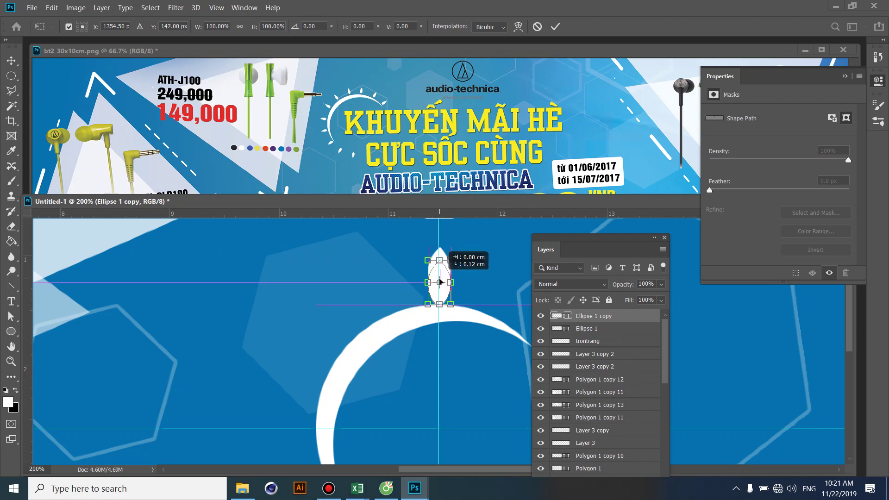
key("Return")
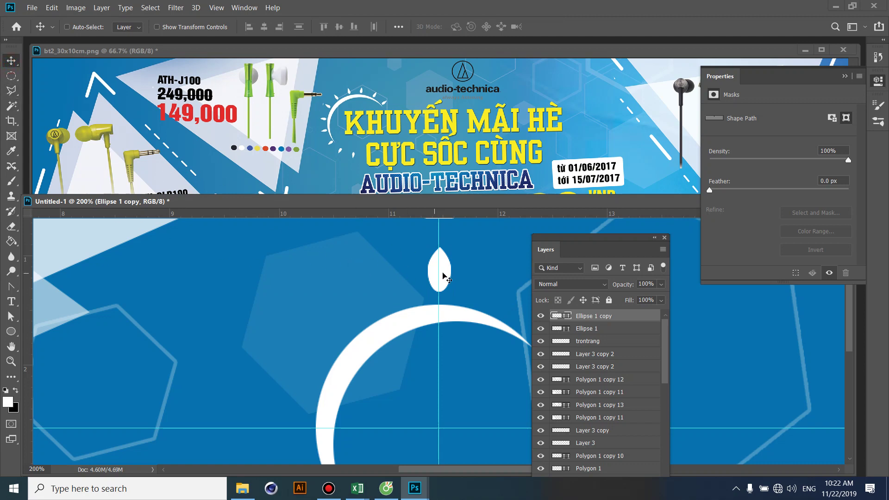
Tilt the leaf copy left and move it left and down along the arc.
left_click_drag(443, 277, 408, 277)
key("ctrl+z")
key("ctrl+t")
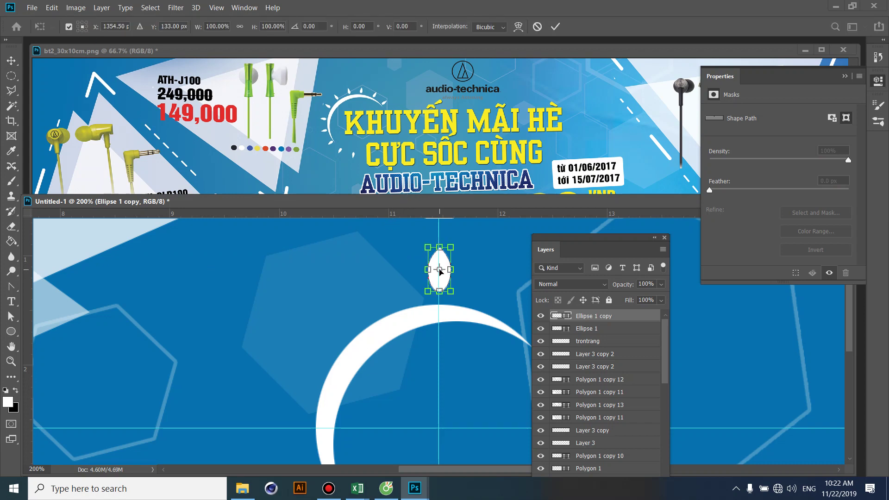
left_click_drag(440, 270, 440, 276)
key("ctrl+z")
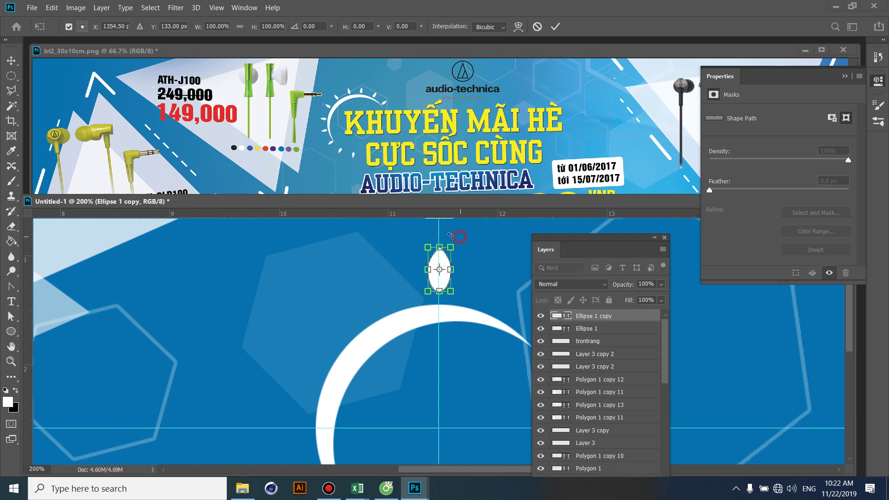
left_click_drag(460, 237, 448, 232)
left_click_drag(427, 270, 385, 284)
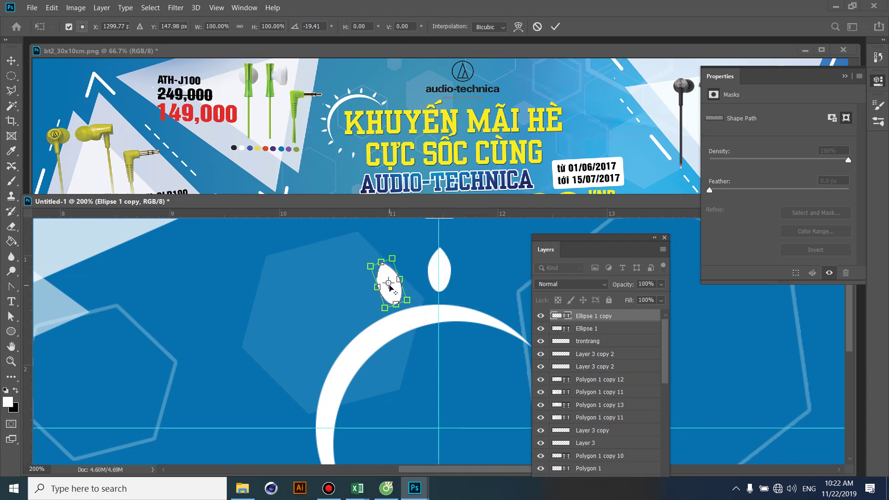
key("Return")
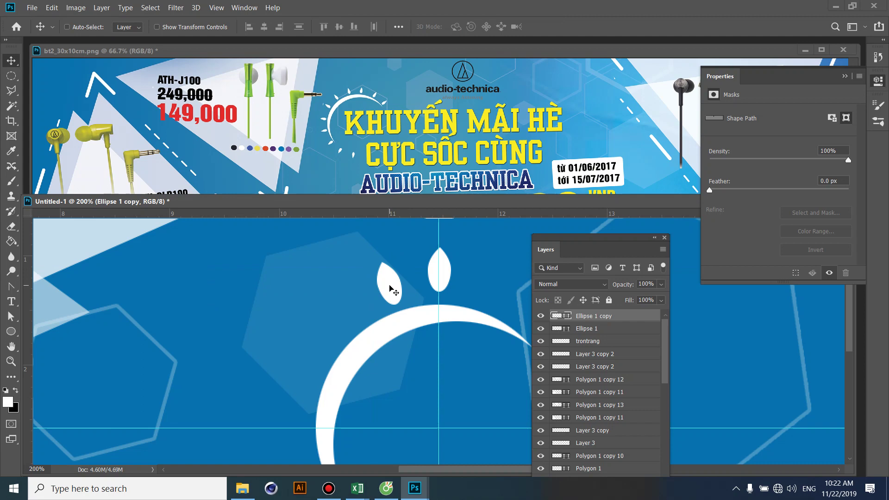
Duplicate the tilted leaf, then discard that extra copy.
key("ctrl+j")
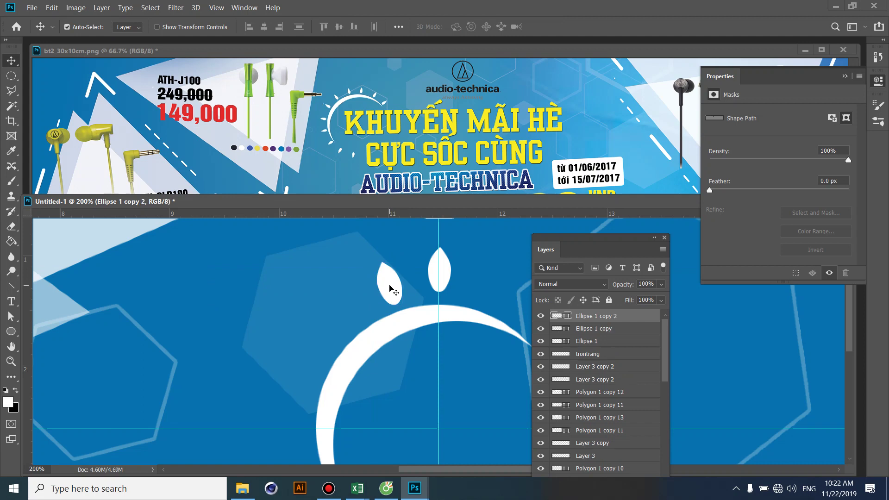
key("ctrl+t")
left_click_drag(390, 289, 406, 326)
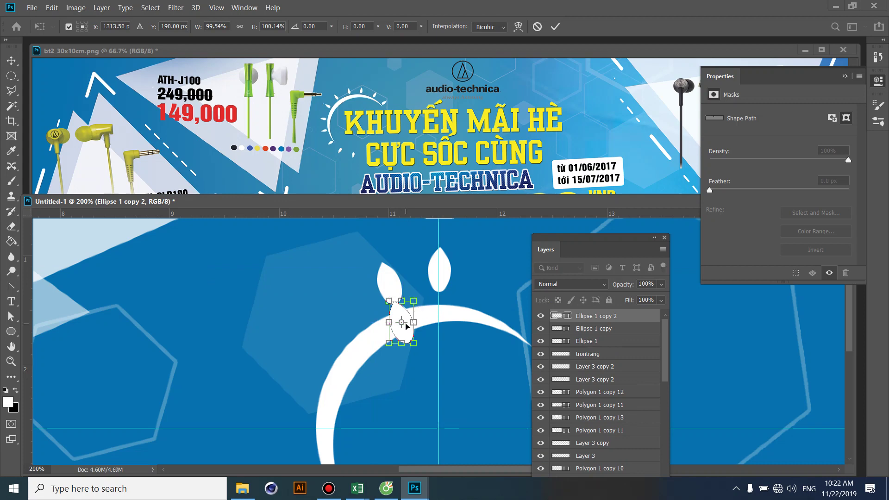
key("Escape")
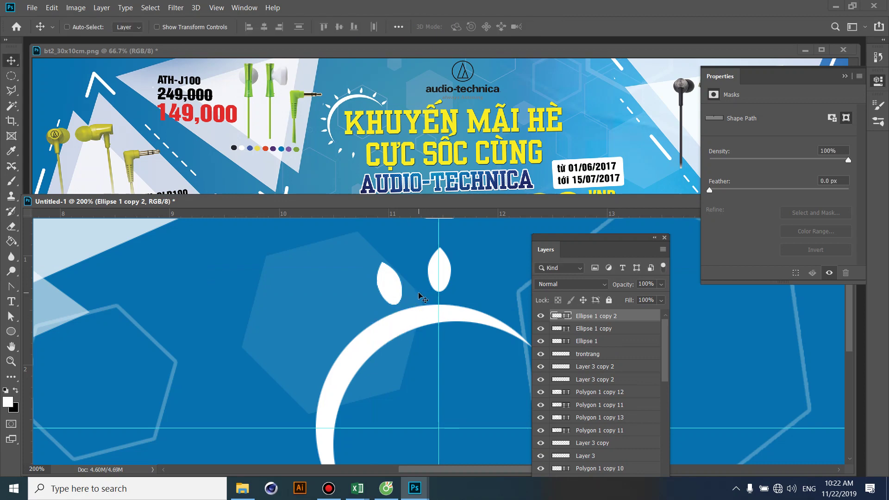
key("Delete")
key("Delete")
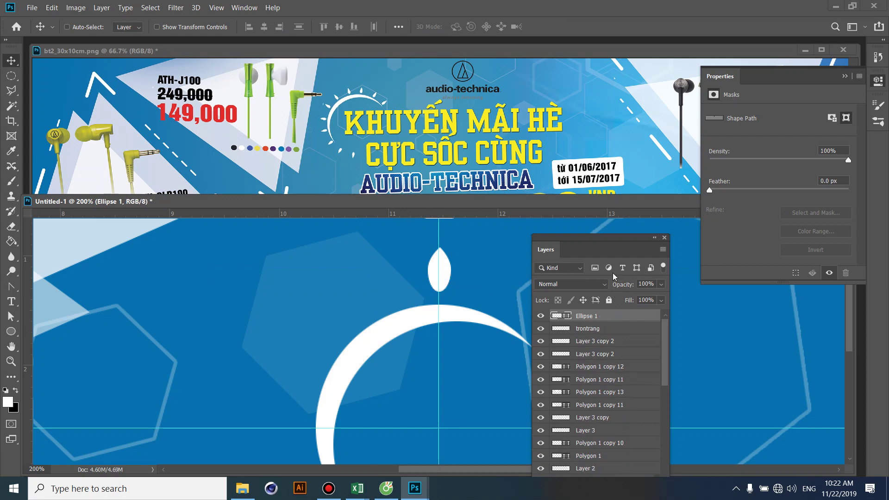
left_click_drag(602, 250, 601, 135)
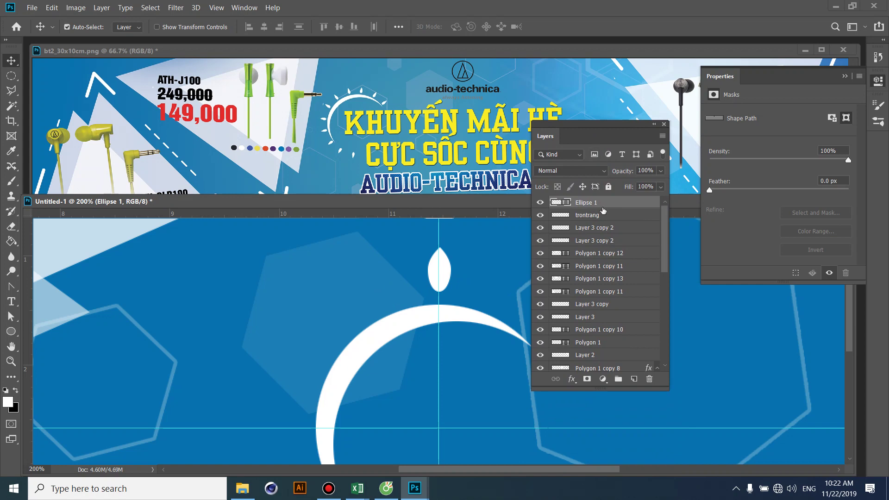
Duplicate the leaf layer and Lock All layers from Ellipse 1 down to Background.
key("ctrl+j")
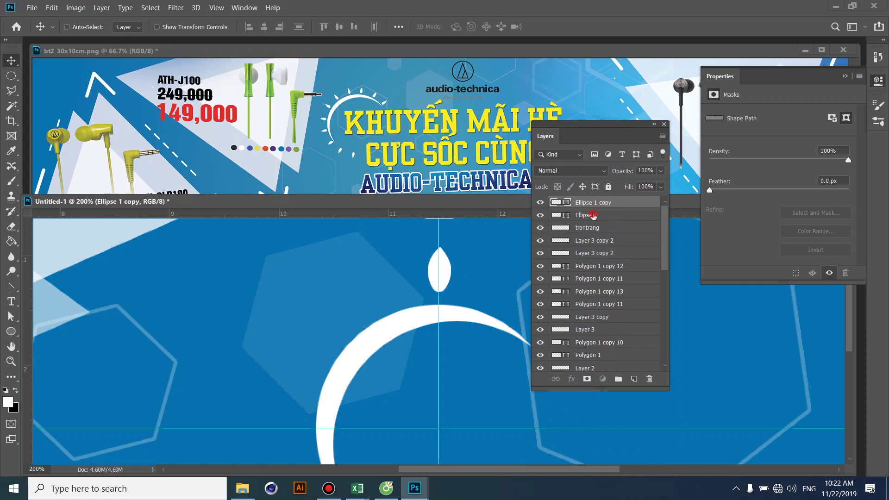
left_click(593, 215)
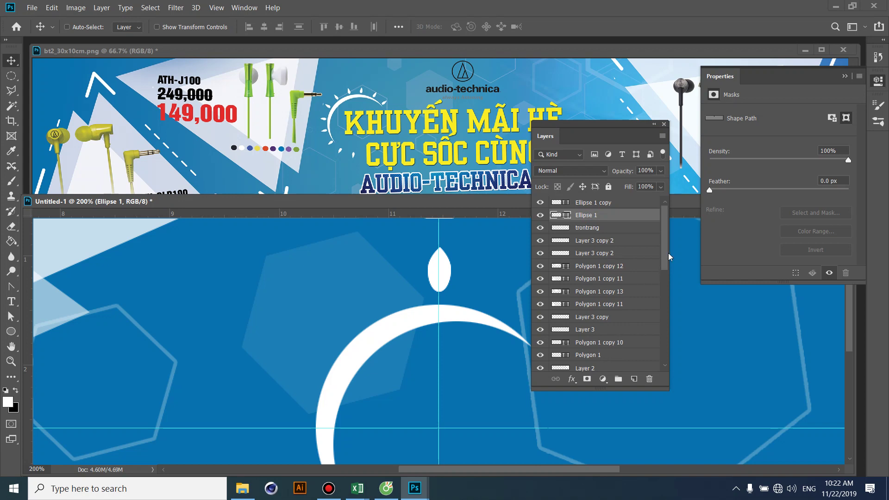
left_click_drag(666, 250, 654, 365)
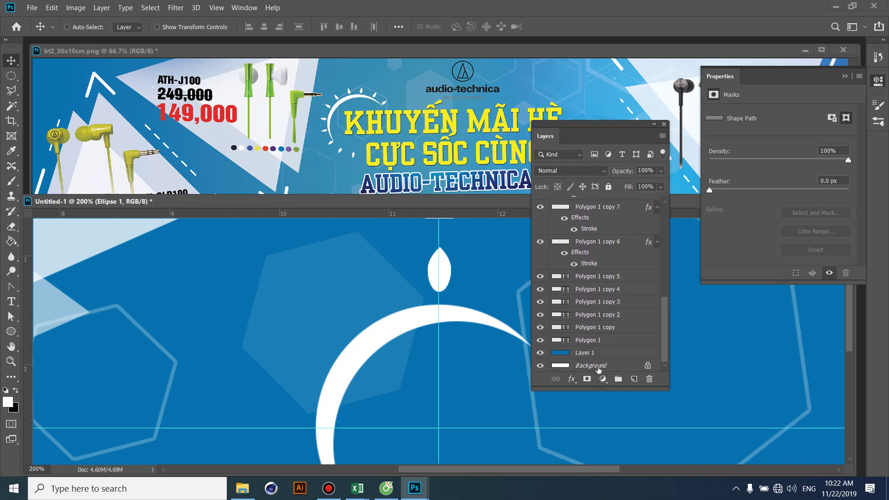
left_click(601, 366, "shift")
left_click_drag(664, 327, 664, 219)
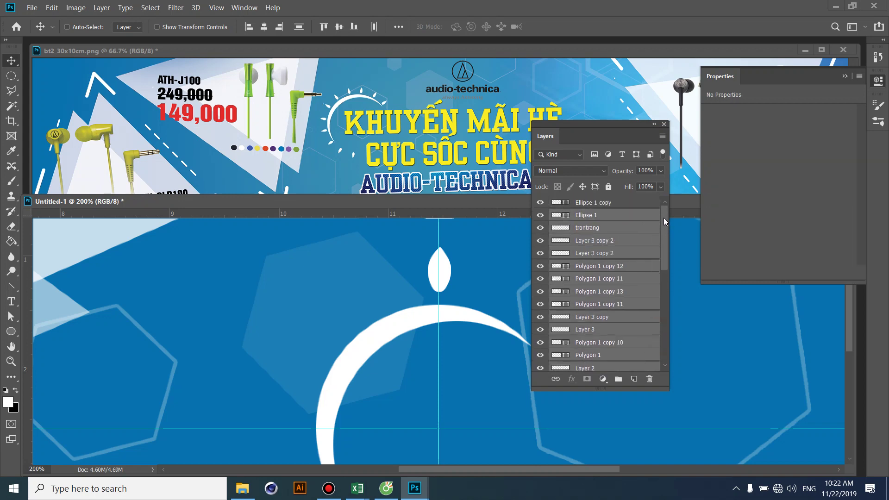
left_click(609, 187)
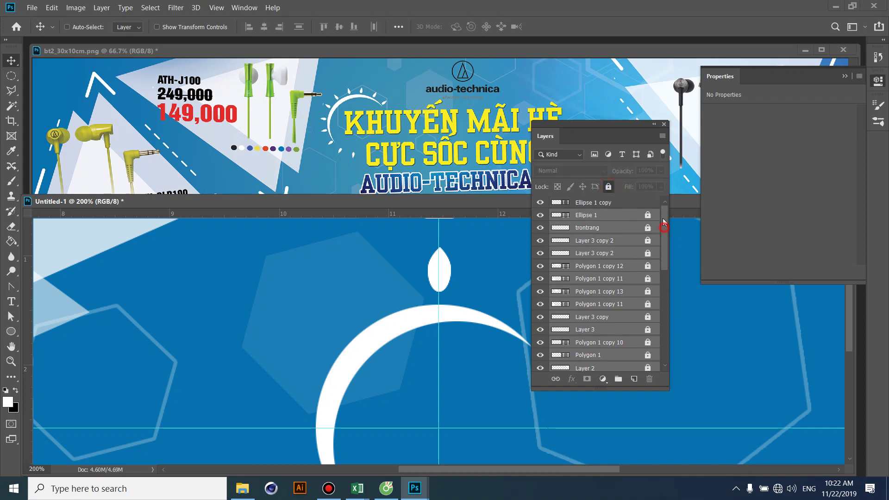
Move the Ellipse 1 copy leaf left and rotate it around the guide intersection.
left_click(607, 203)
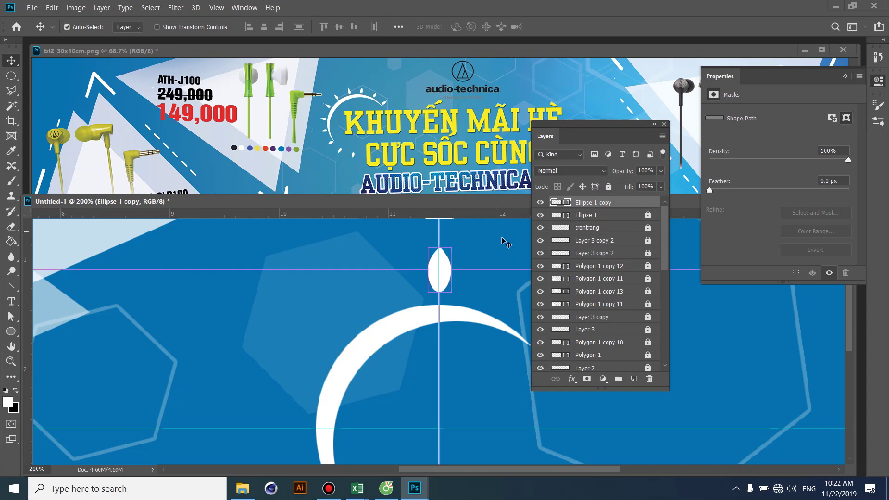
key("ctrl+t")
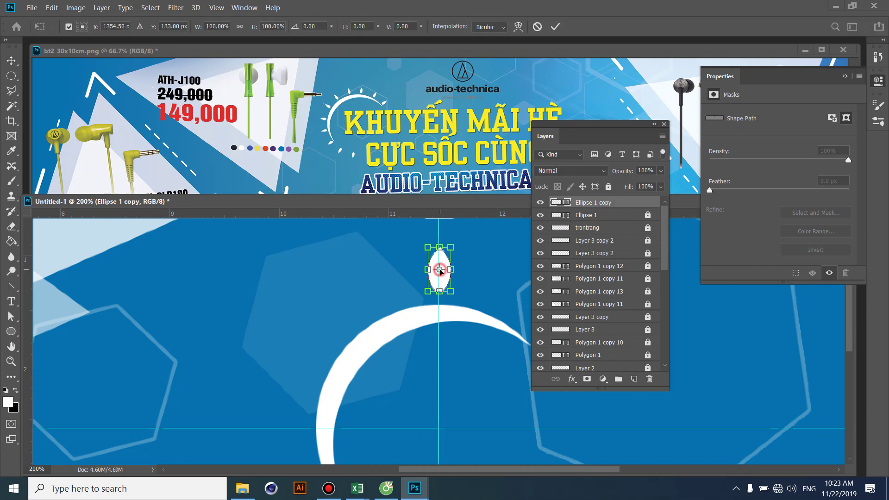
mouse_move(441, 272)
left_mouse_down()
mouse_move(448, 284)
mouse_move(441, 274)
left_mouse_up()
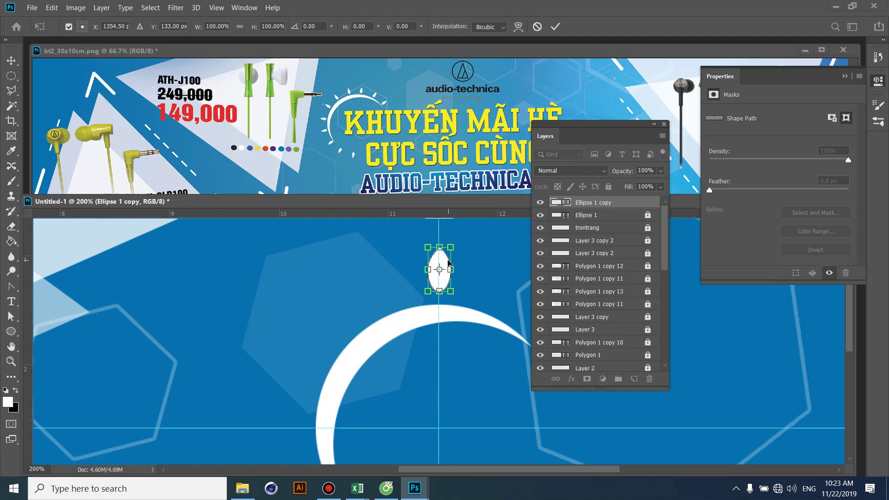
mouse_move(449, 263)
left_mouse_down()
mouse_move(407, 276)
mouse_move(389, 255)
mouse_move(382, 278)
mouse_move(430, 356)
mouse_move(439, 428)
left_mouse_up()
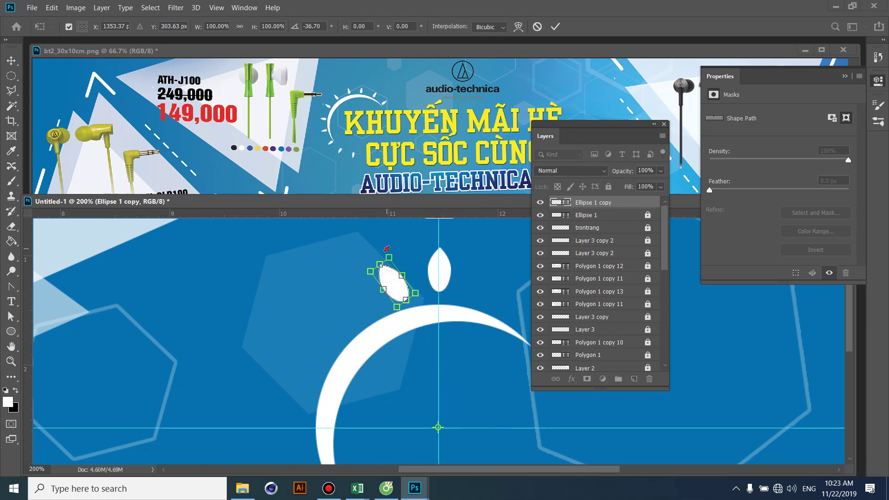
left_click_drag(387, 249, 373, 244)
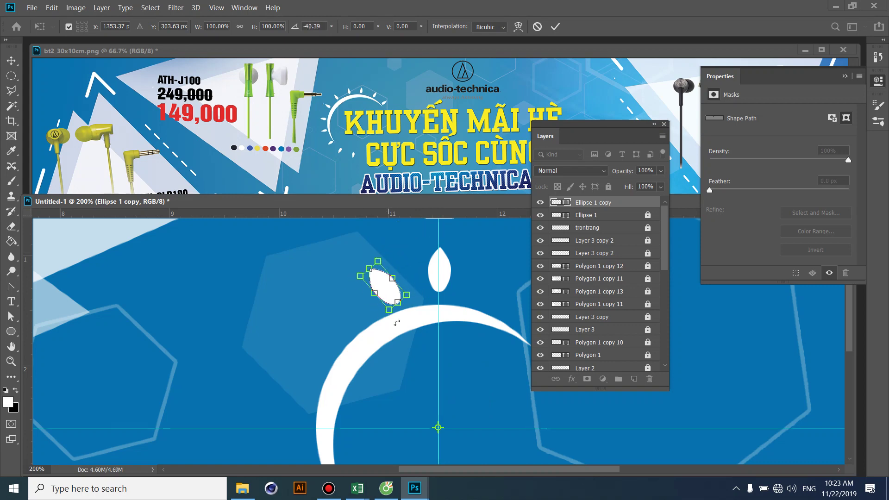
left_click_drag(384, 234, 405, 231)
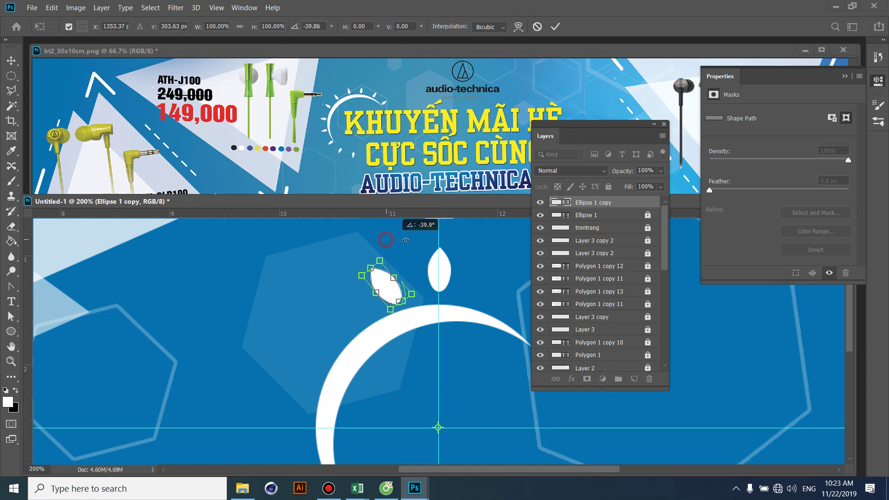
key("Return")
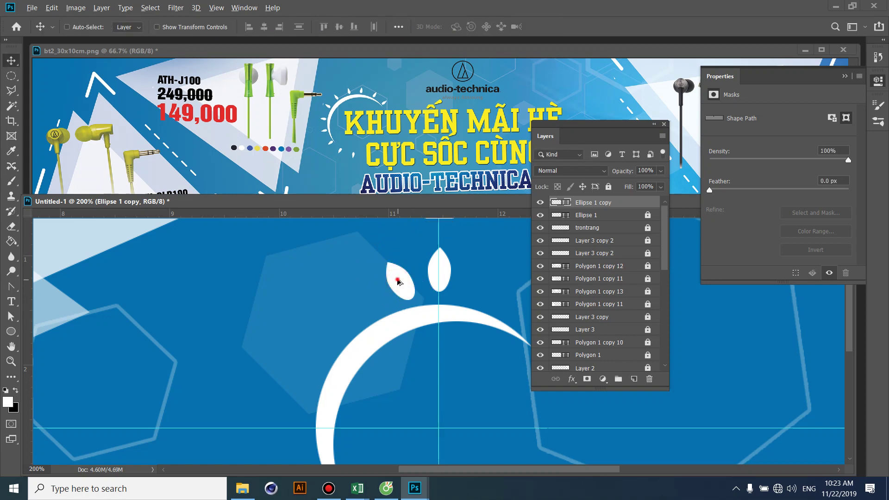
Alt-drag two more leaf copies down the left arc, rotating each to follow it.
left_click_drag(398, 281, 359, 293)
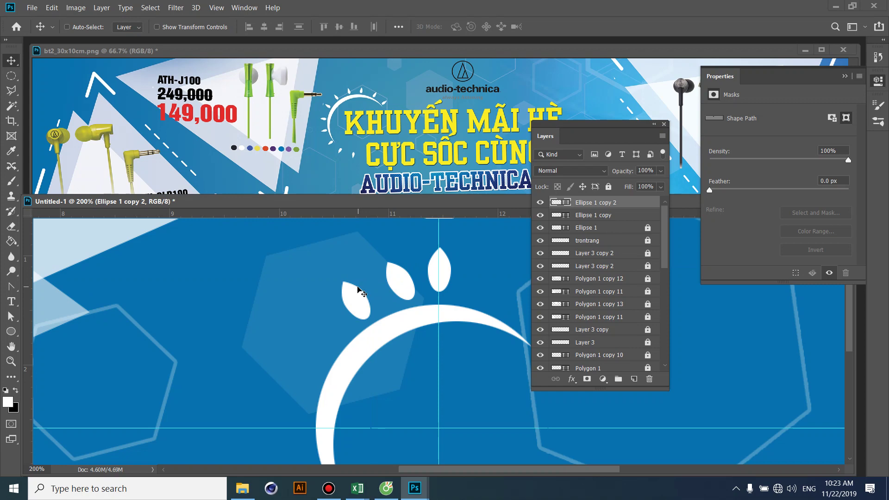
key("ctrl+t")
left_click_drag(360, 267, 365, 266)
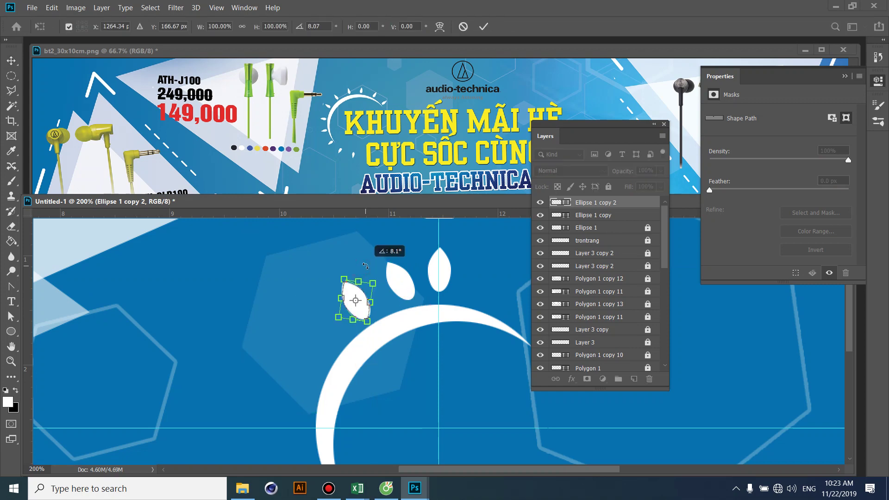
key("Return")
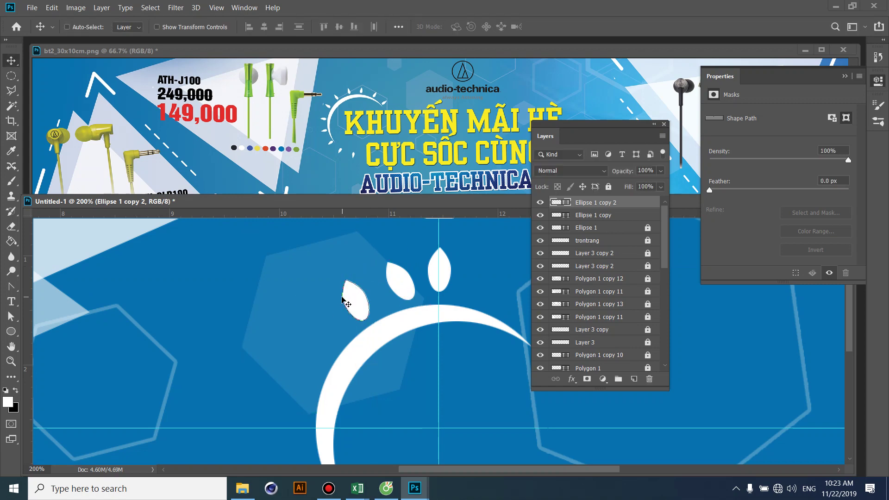
key("ctrl+minus")
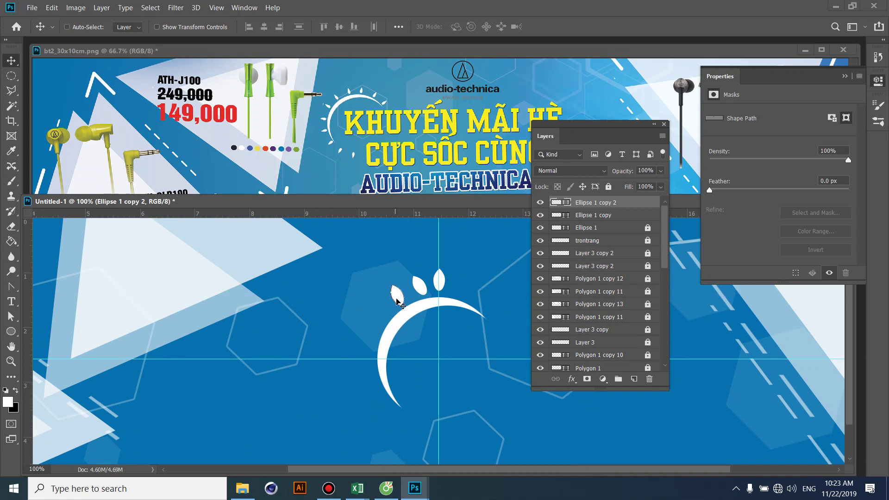
left_click_drag(397, 301, 380, 314)
key("ctrl+t")
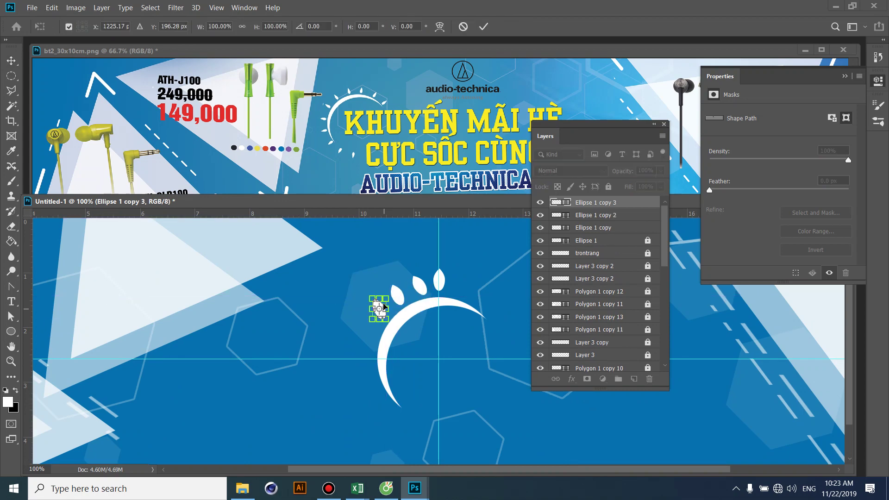
left_click_drag(378, 291, 370, 296)
key("Return")
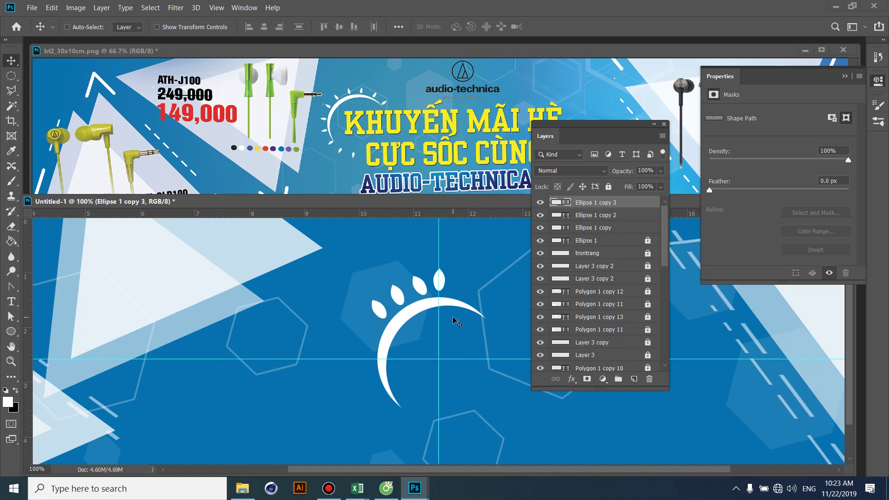
key("ctrl+j")
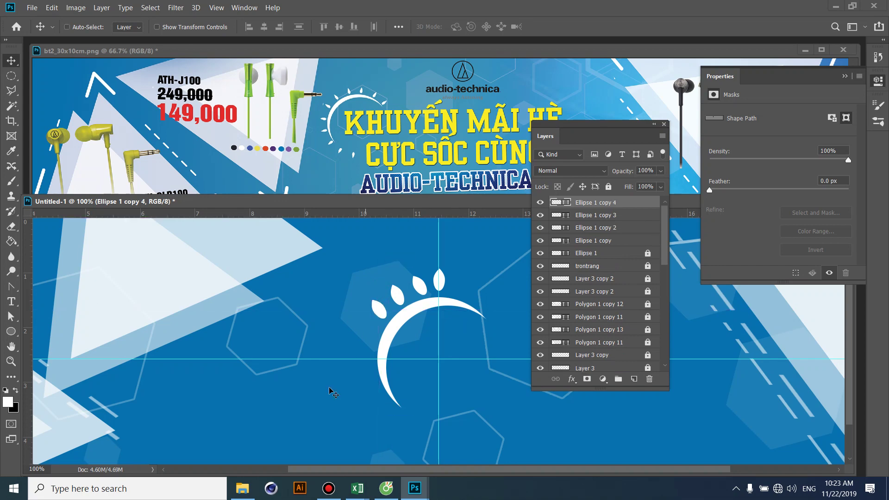
Launch Illustrator and create a new document from the recent A4 preset.
left_click(302, 487)
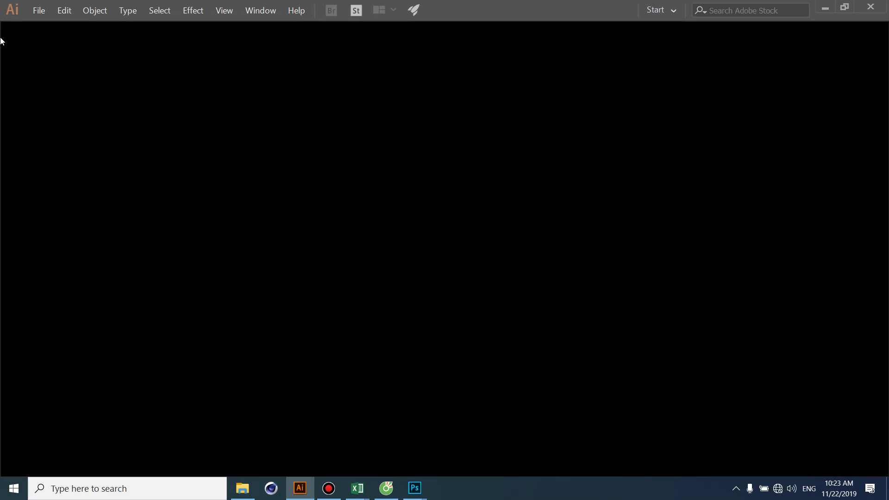
left_click(35, 13)
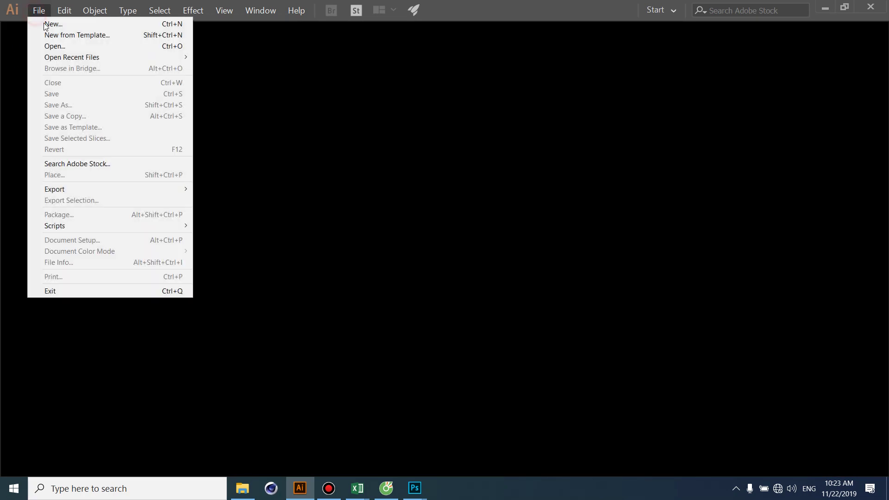
left_click(48, 27)
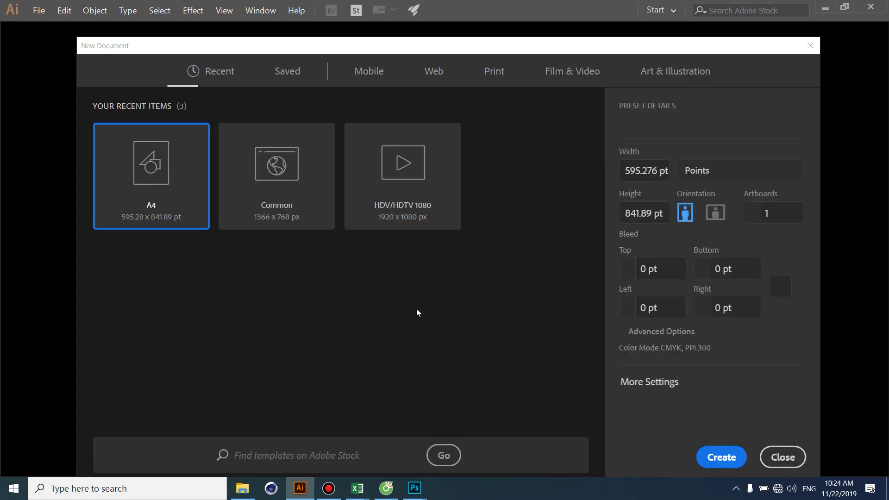
double_click(159, 157)
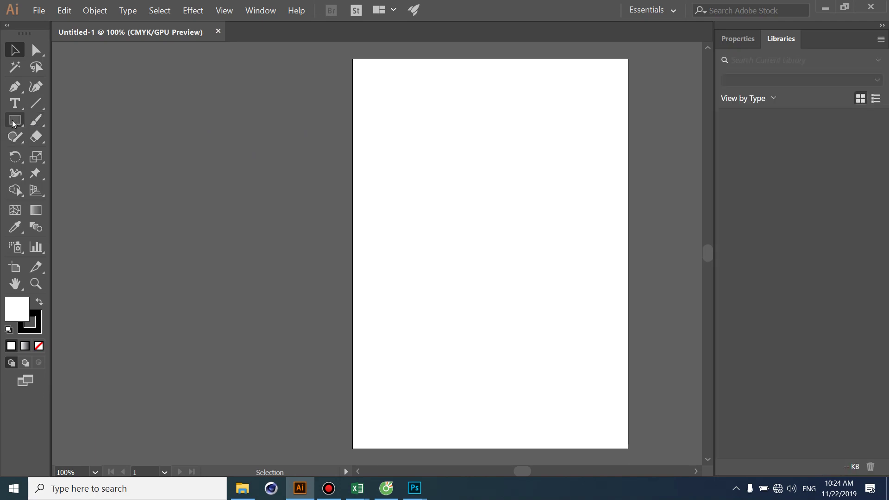
Draw a circle left of the artboard and Alt-drag an offset copy.
left_click_drag(14, 120, 70, 120)
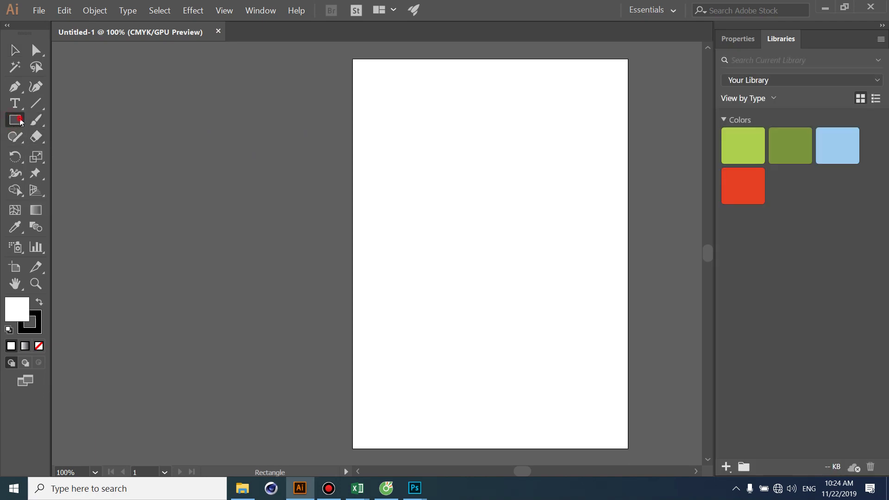
left_click_drag(15, 120, 74, 153)
key("ctrl+plus")
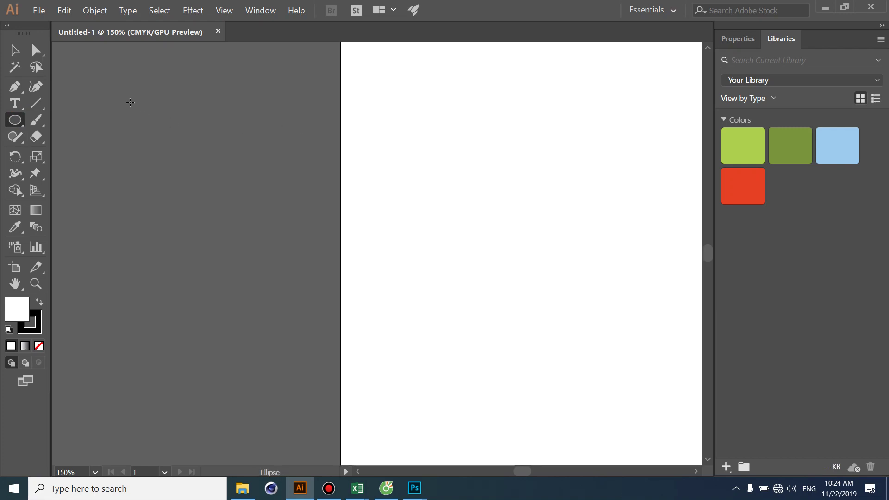
mouse_move(131, 102)
left_mouse_down()
mouse_move(236, 194)
mouse_move(257, 228)
left_mouse_up()
key("v")
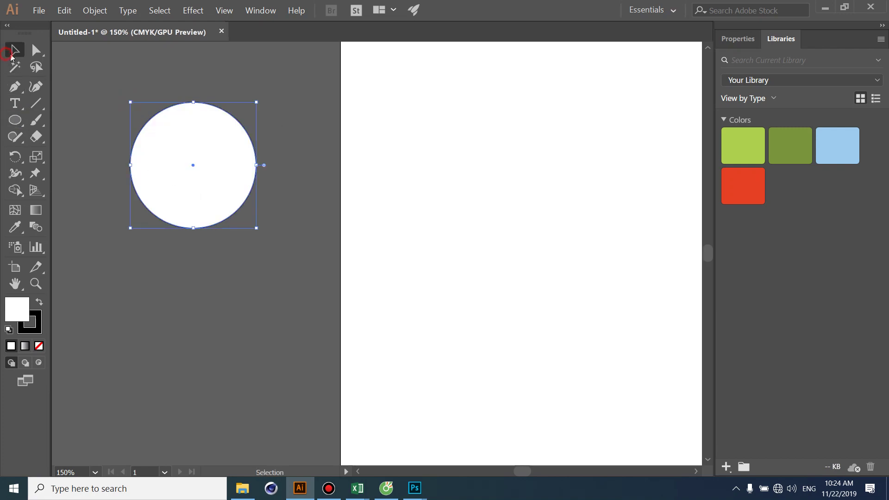
left_click_drag(150, 124, 167, 146)
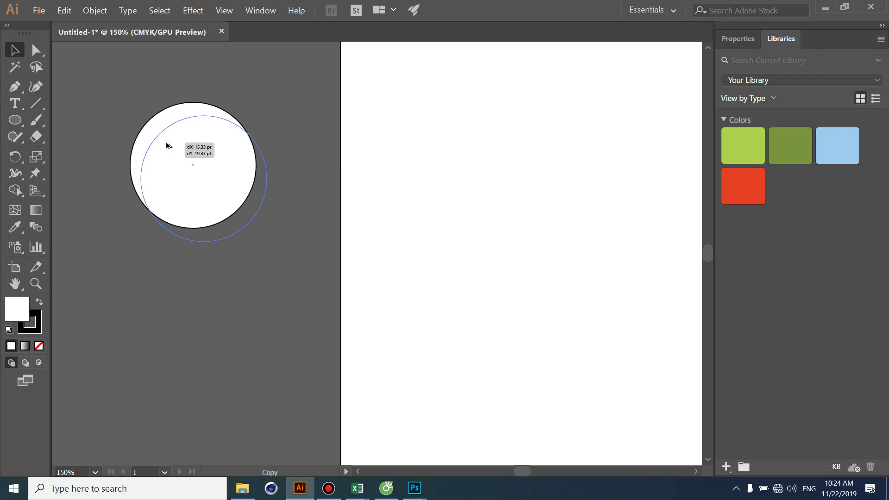
left_click_drag(166, 146, 157, 133)
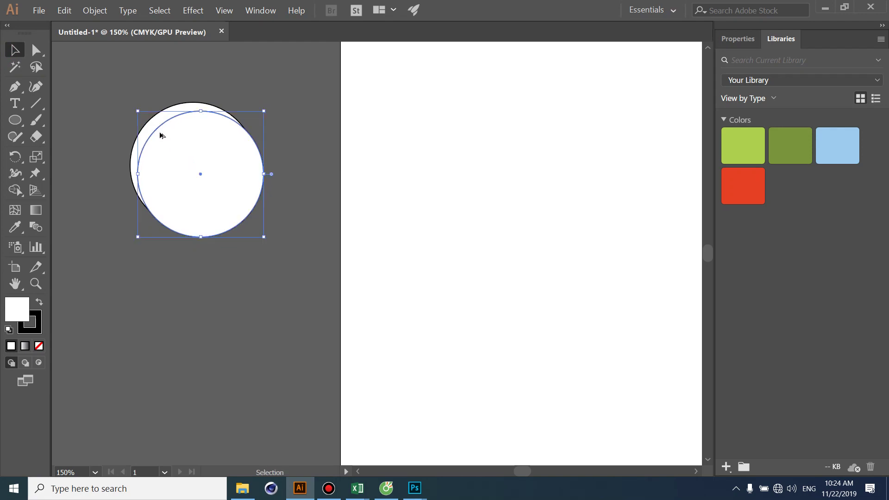
Fill the copy lime green and cut it from the first circle with Pathfinder Minus Front.
double_click(743, 145)
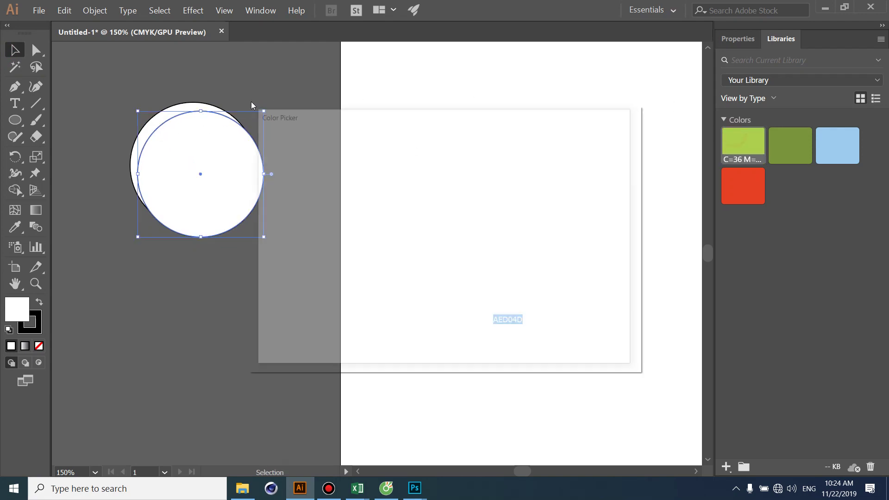
left_click(593, 153)
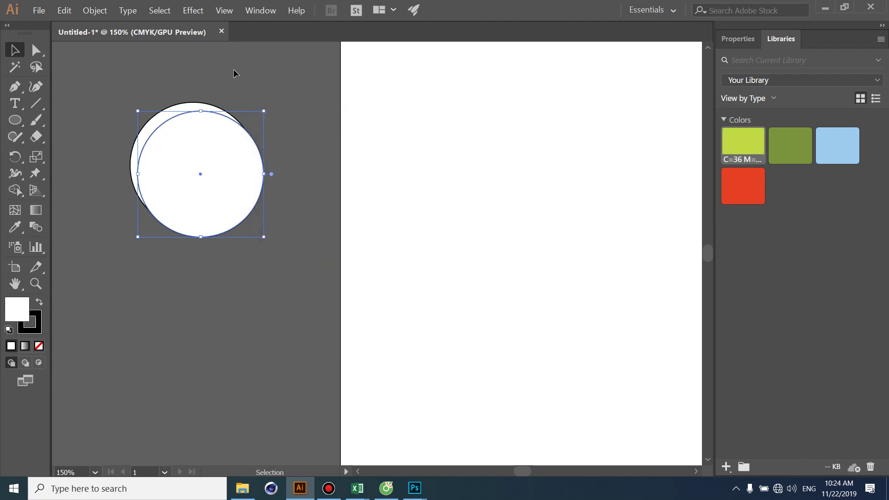
key("ctrl+a")
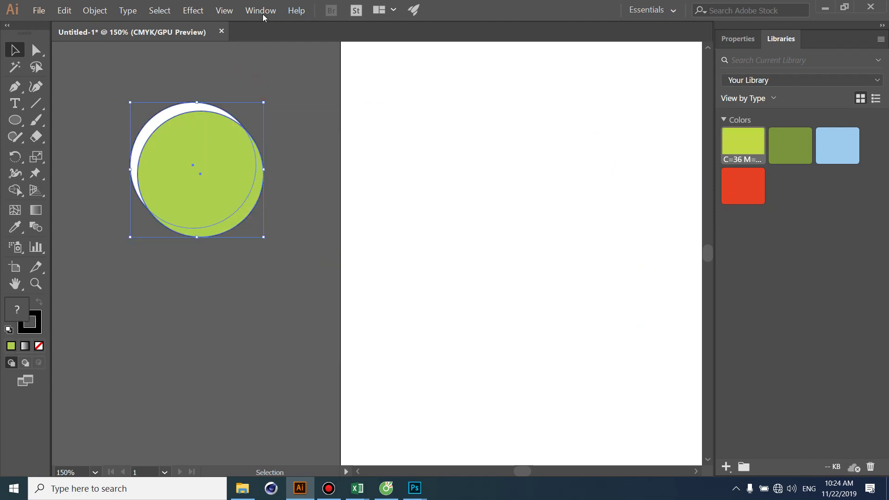
left_click(261, 10)
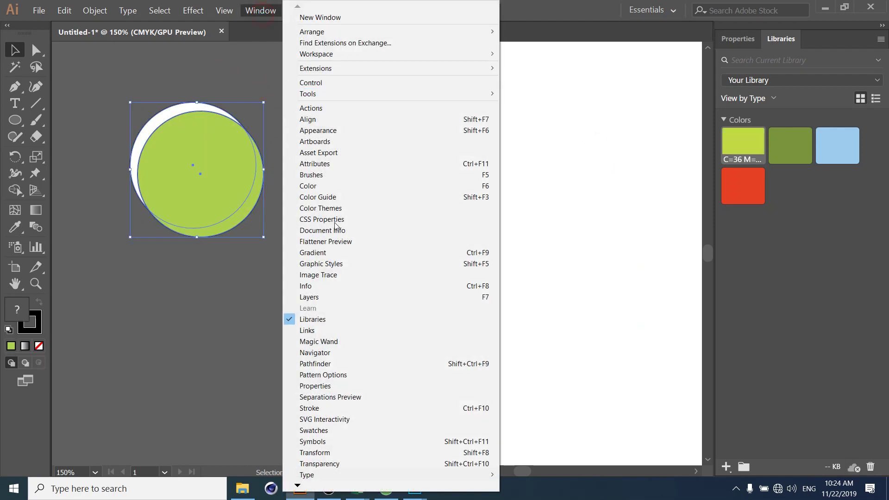
left_click(394, 365)
left_click(598, 299)
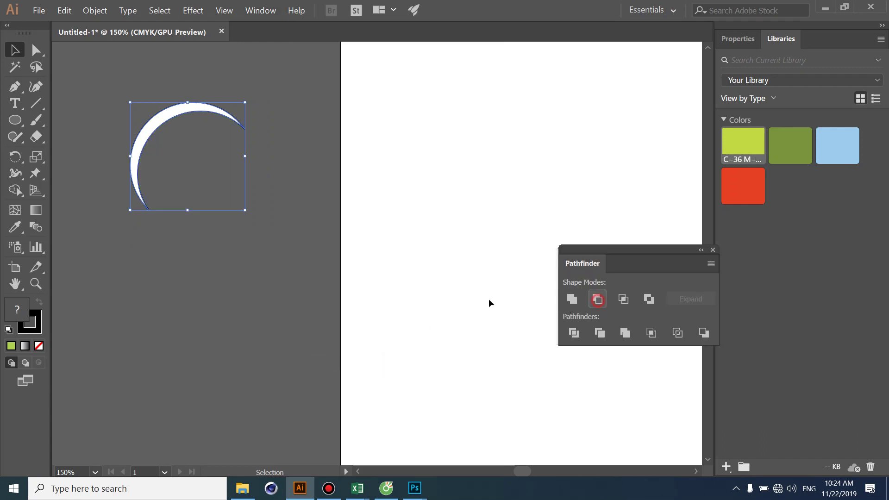
left_click(197, 260)
Show rulers and drag horizontal and vertical guides through the crescent's centre.
left_click(193, 106)
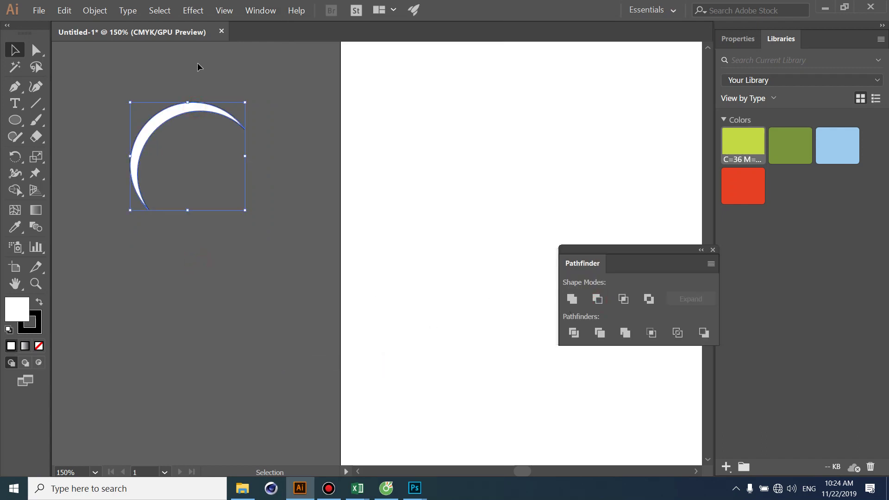
key("a")
key("ctrl+r")
key("v")
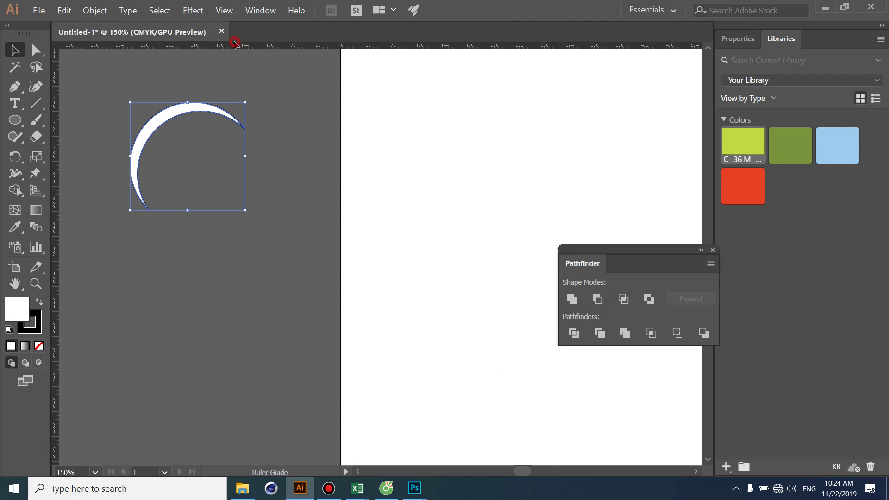
mouse_move(234, 45)
left_mouse_down()
mouse_move(235, 158)
mouse_move(243, 157)
left_mouse_up()
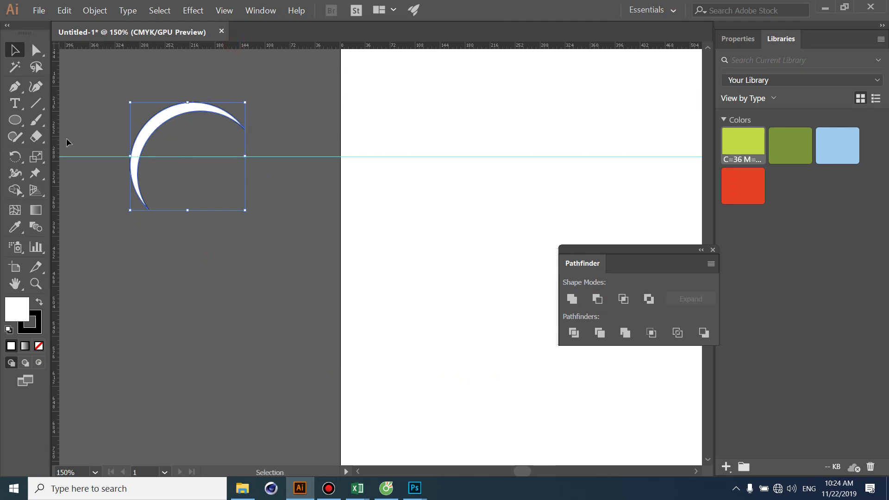
left_click_drag(129, 154, 187, 149)
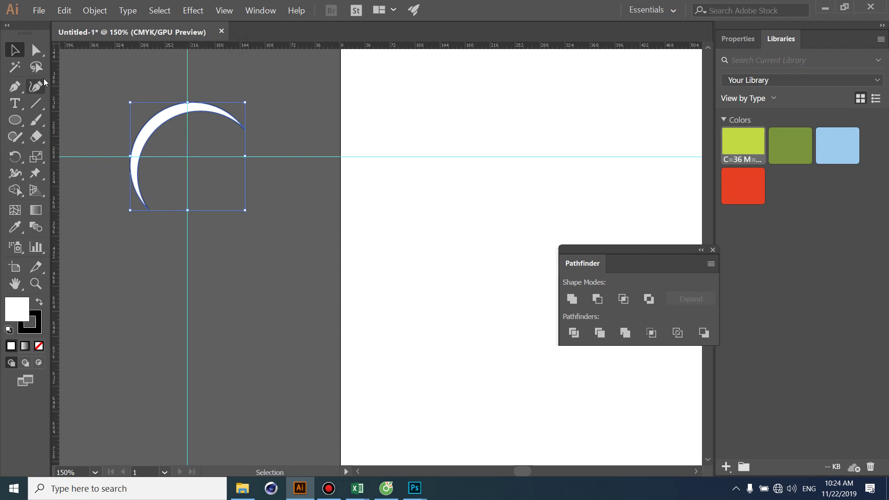
Draw a small oval above the crescent and set both shapes' stroke to None.
left_click(22, 123)
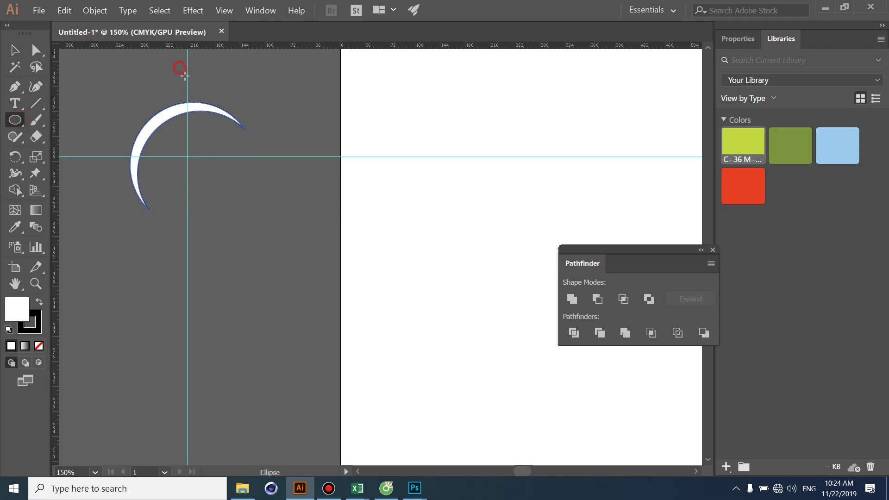
left_click_drag(180, 67, 193, 89)
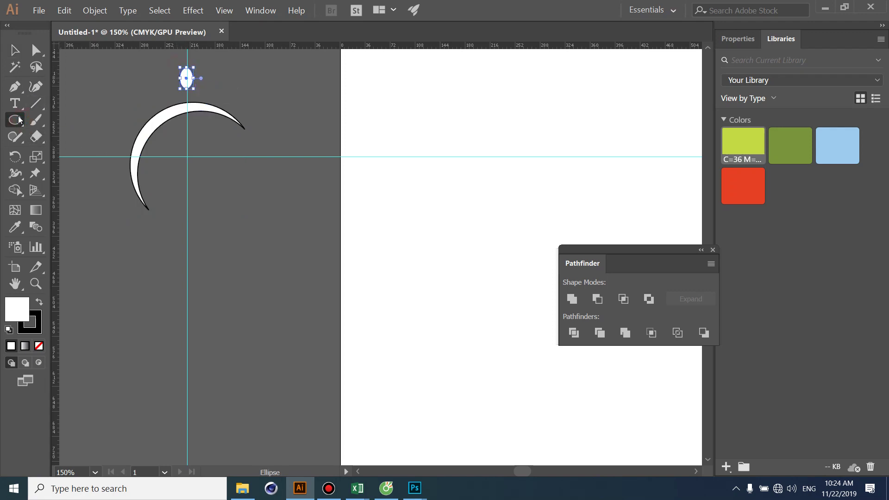
left_click(14, 50)
left_click(73, 75)
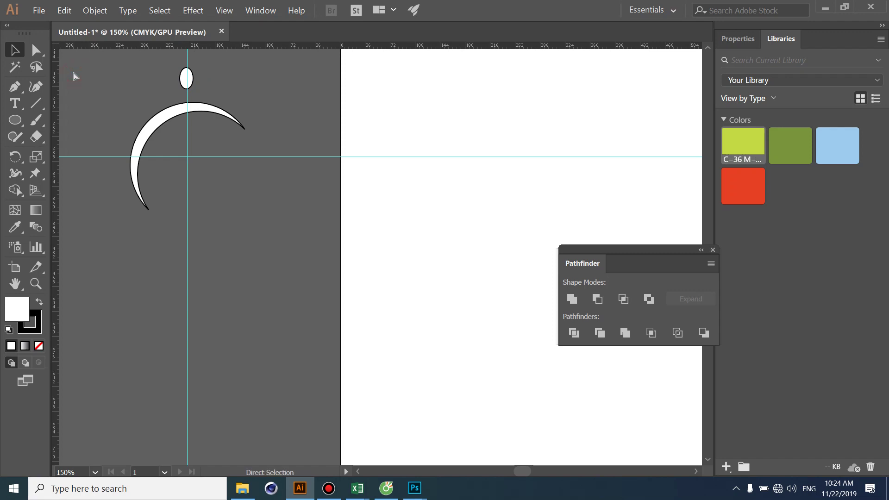
key("ctrl+a")
left_click(39, 346)
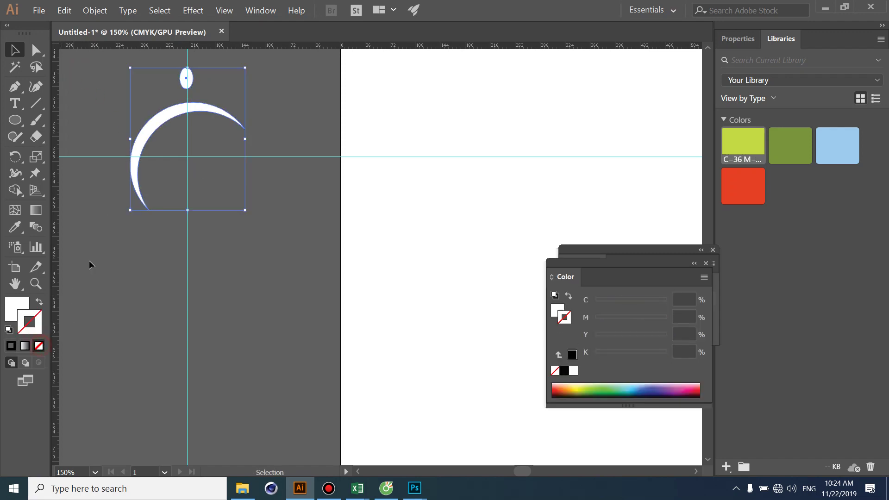
Zoom in on the small oval above the crescent and select it.
left_click(104, 223)
key("z")
left_click(186, 74)
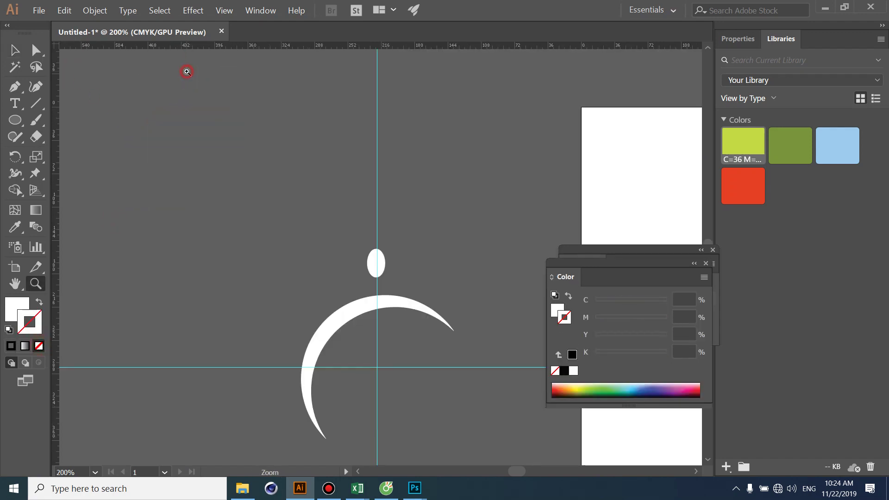
left_click(370, 271)
left_click(417, 238)
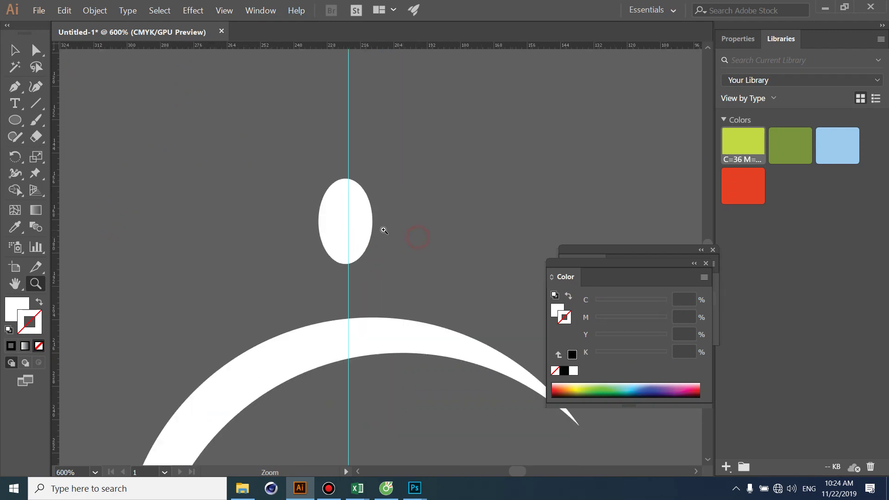
left_click(14, 54)
left_click(256, 159)
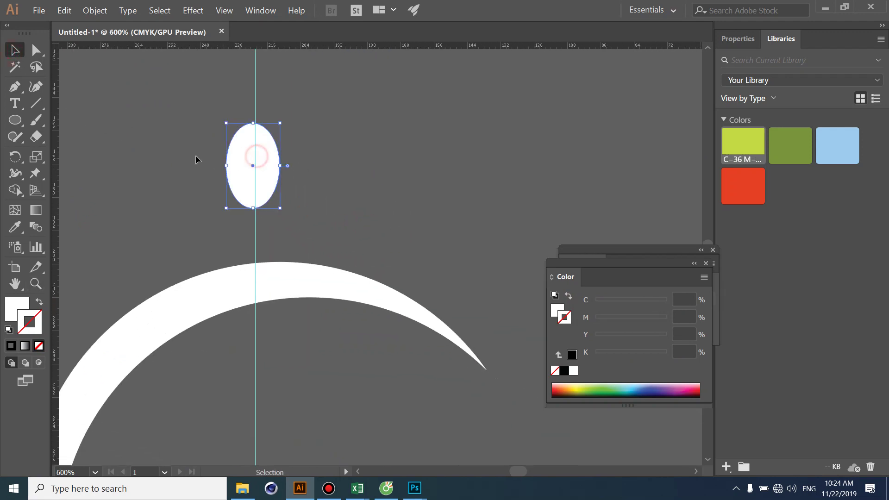
Sharpen the oval's bottom anchor, rotate it 180° and stretch the tip upward into a leaf.
left_click(14, 86)
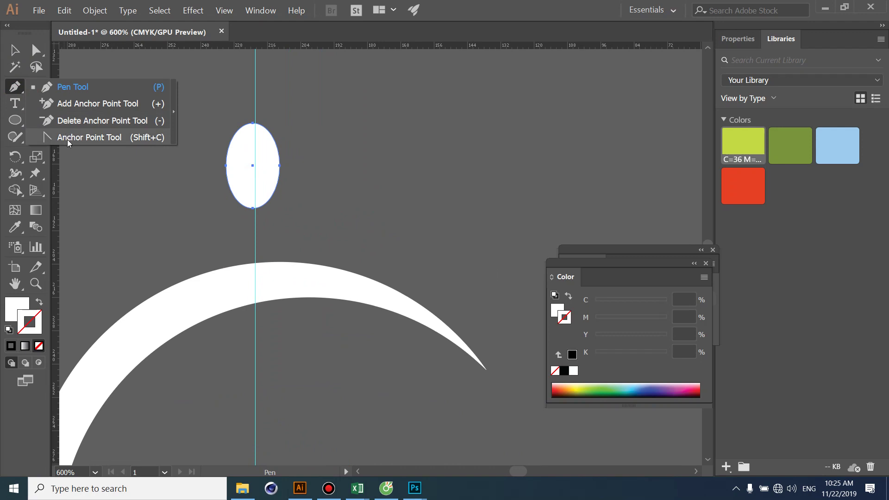
left_click(68, 138)
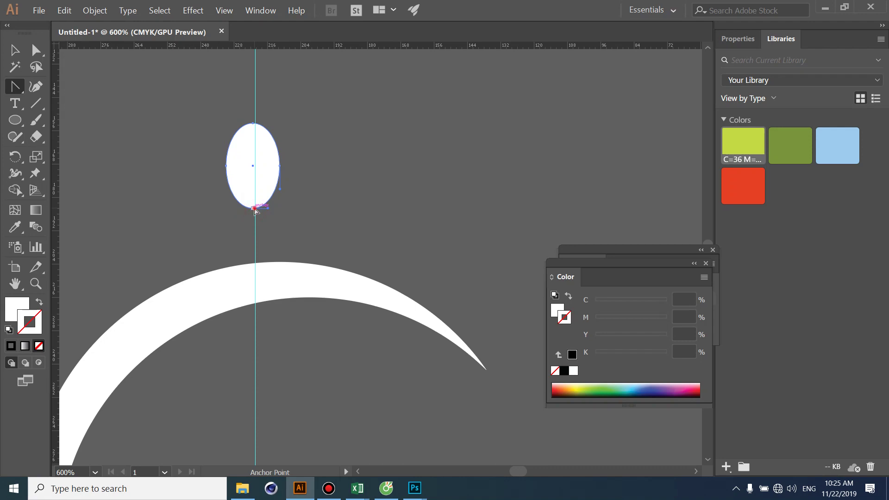
left_click(254, 208)
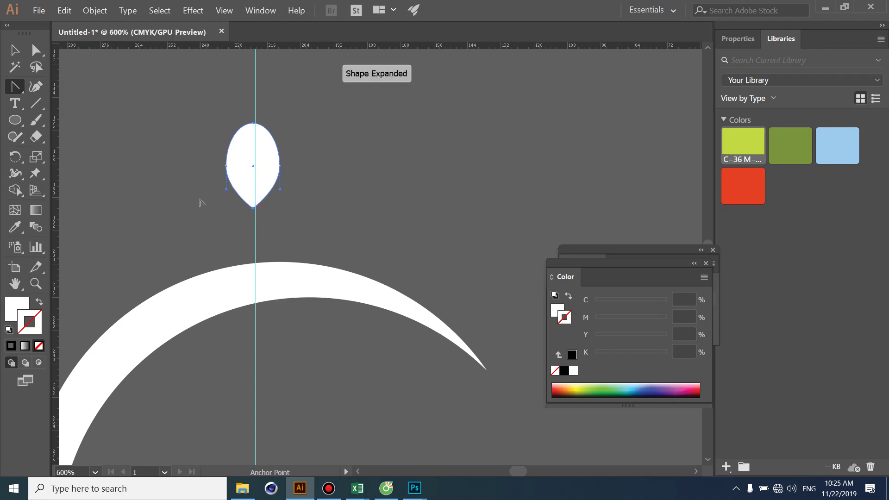
key("v")
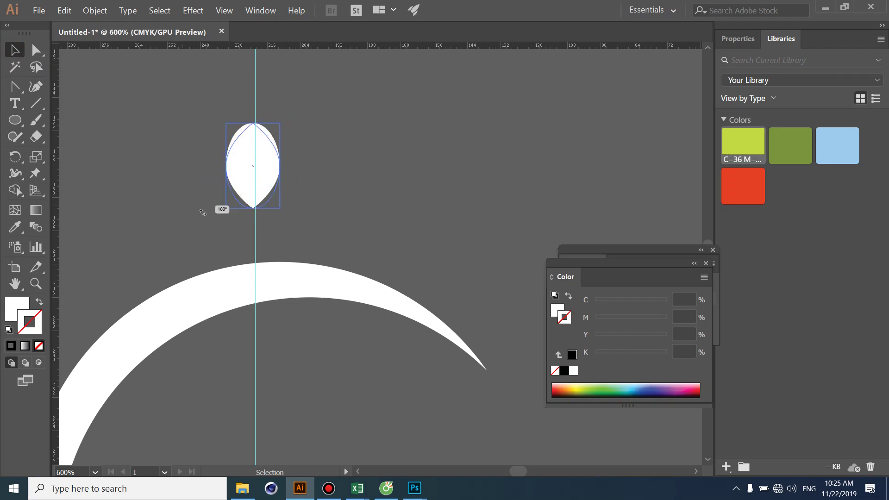
left_click_drag(282, 121, 224, 204)
left_click_drag(252, 124, 253, 96)
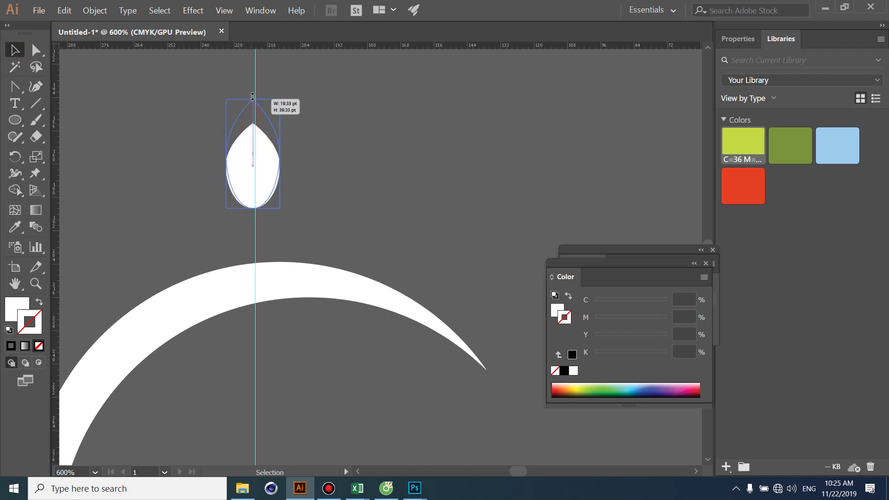
left_click(324, 125)
scroll(323, 125, "down", 1)
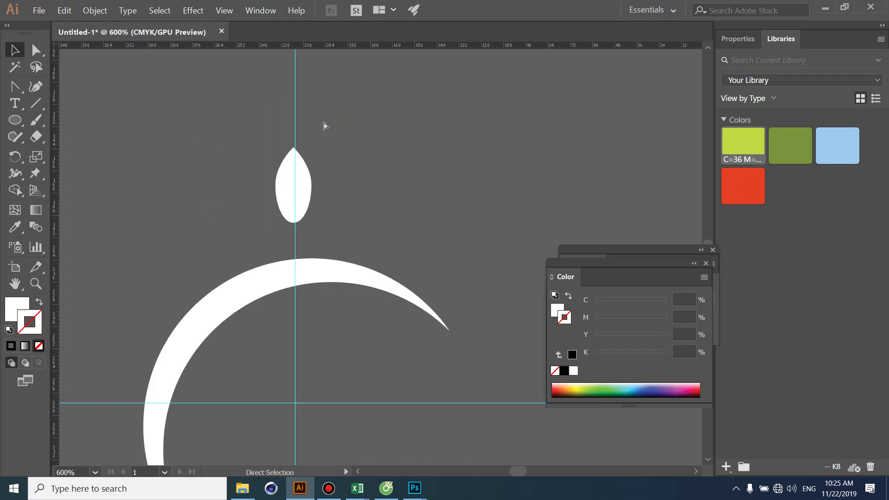
scroll(317, 145, "down", 1)
left_click_drag(370, 165, 305, 86)
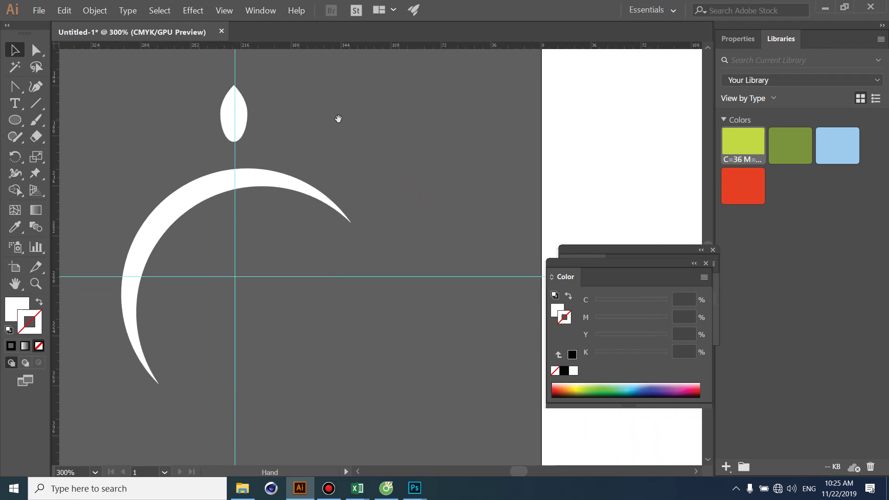
left_click(240, 99)
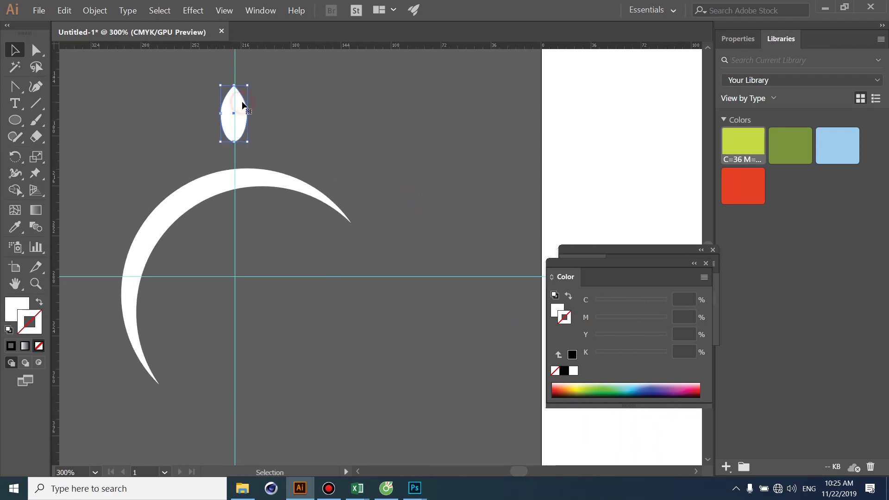
Try a 15° rotated copy of the leaf around the guide crossing, then undo it.
left_click(15, 156)
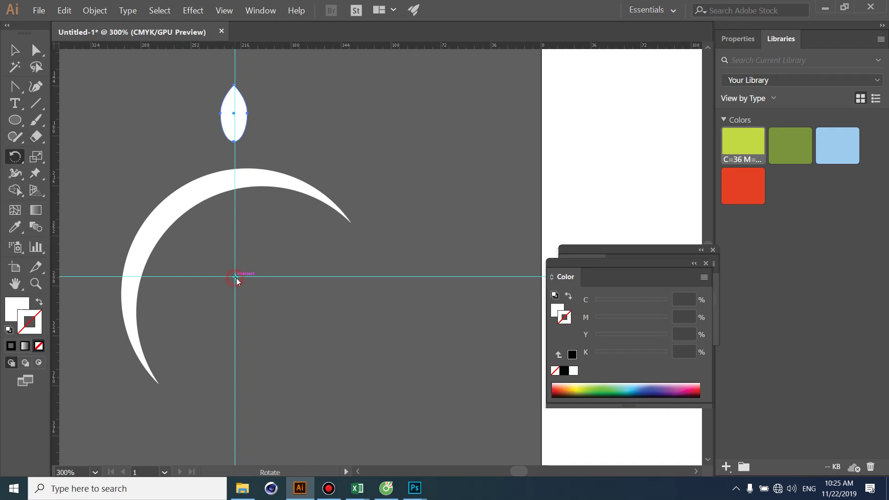
left_click(235, 277, "alt")
type("15")
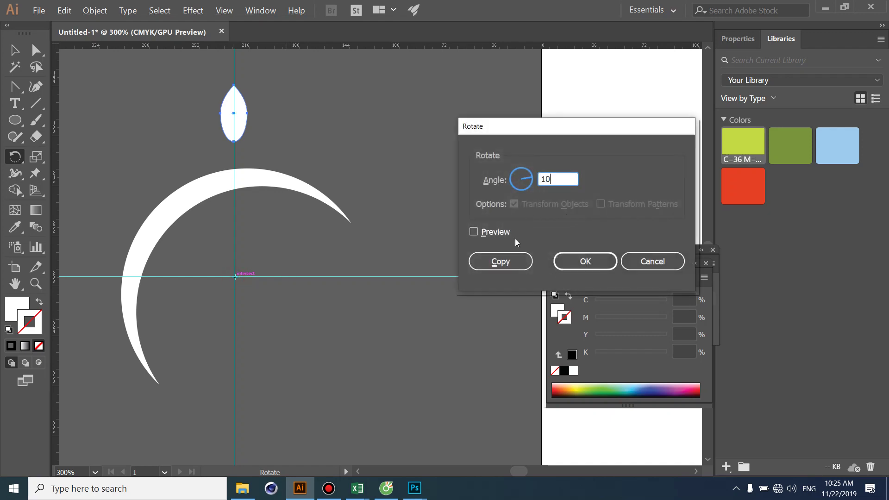
left_click(494, 260)
key("ctrl+z")
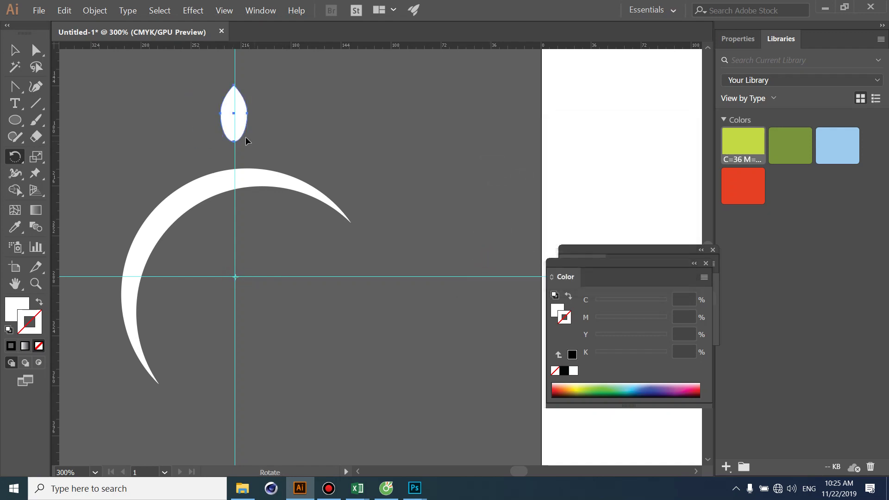
key("alt")
key("Escape")
Rotate 30° copies of the upright leaf around the guide intersection, repeating to complete the ring.
key("v")
left_click(216, 115)
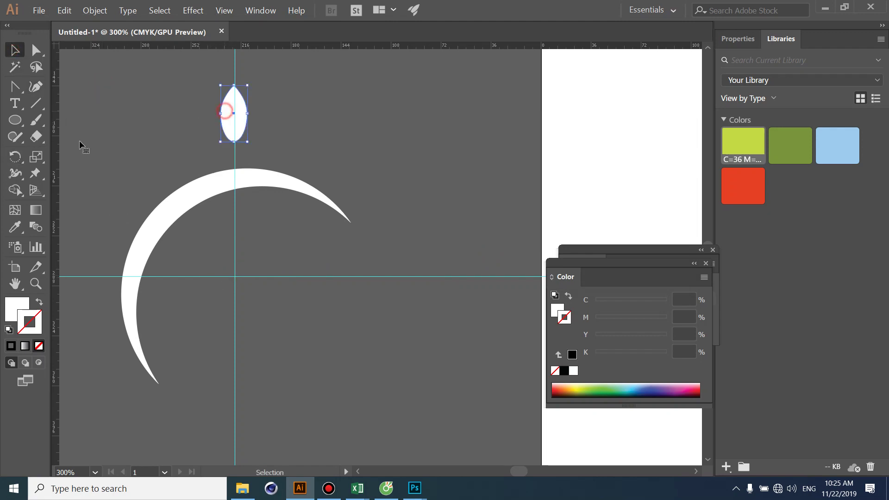
left_click(21, 155)
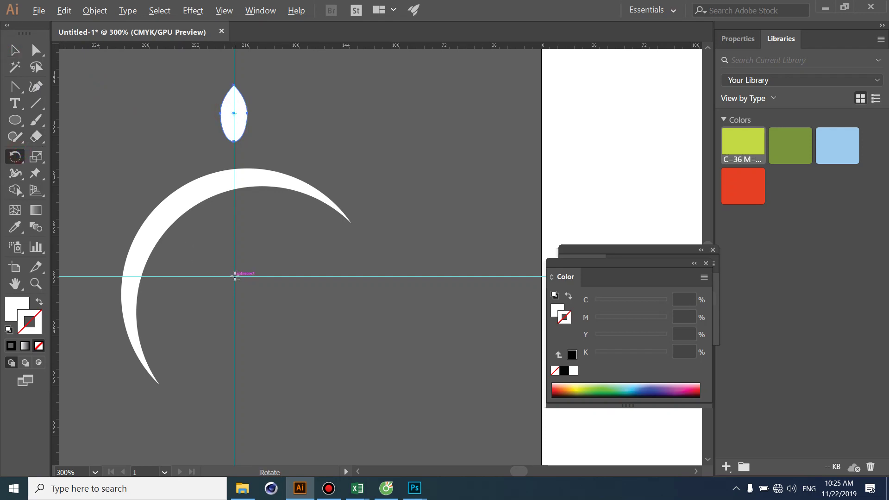
left_click(235, 276, "alt")
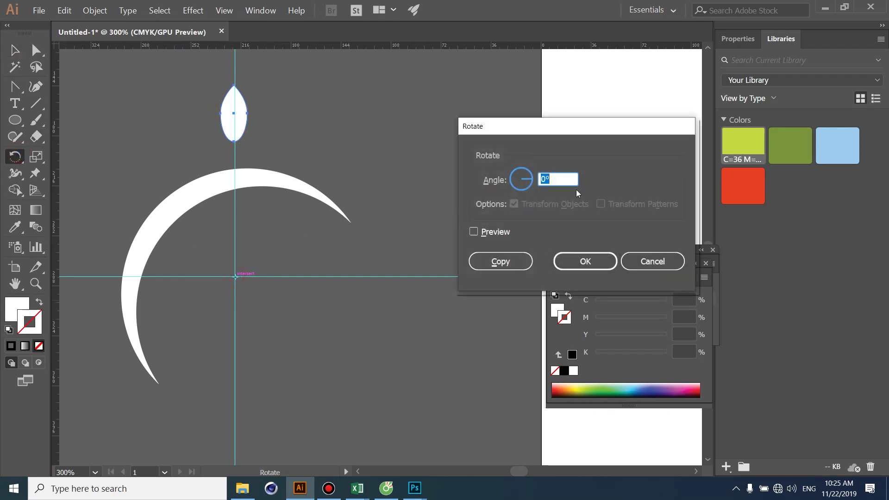
type("30")
left_click(494, 262)
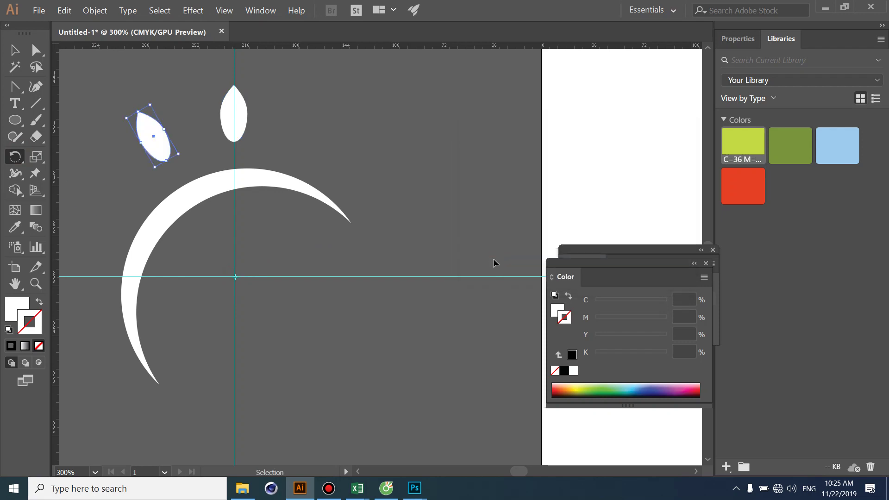
key("ctrl+d")
key("ctrl+d")
key("ctrl+d")
key("ctrl+d")
key("ctrl+d")
key("ctrl+d")
key("ctrl+d")
key("ctrl+d")
key("ctrl+d")
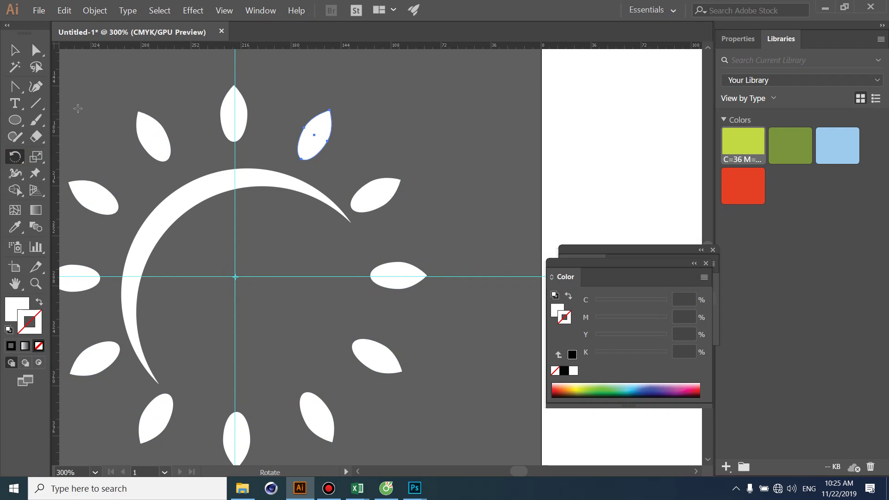
Zoom out and select all twelve petals together with the crescent.
key("v")
left_click(109, 85)
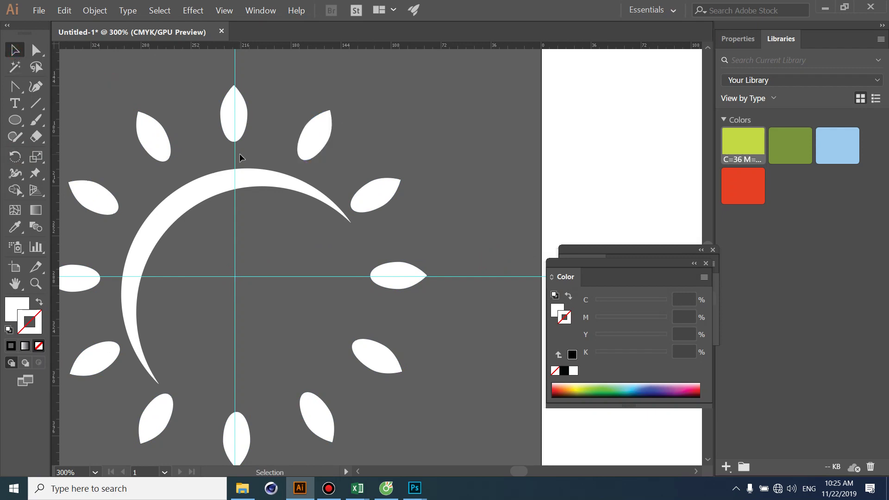
key("ctrl+minus")
key("ctrl+minus")
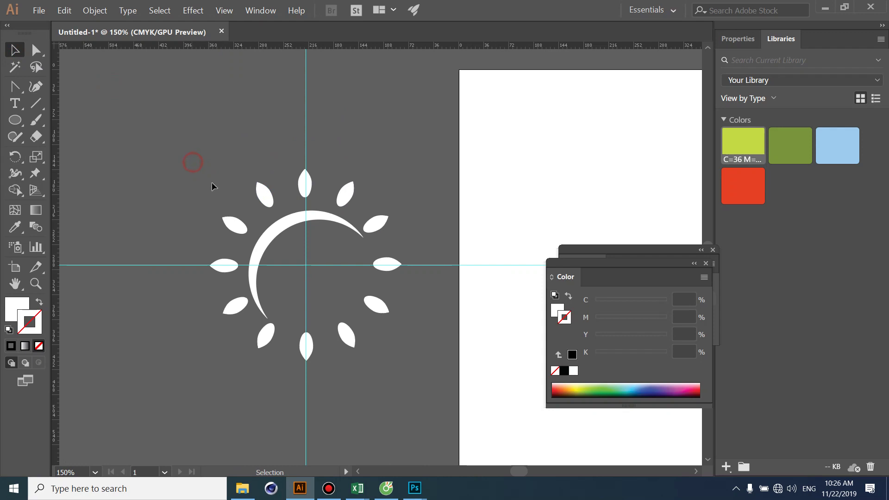
left_click_drag(209, 159, 436, 371)
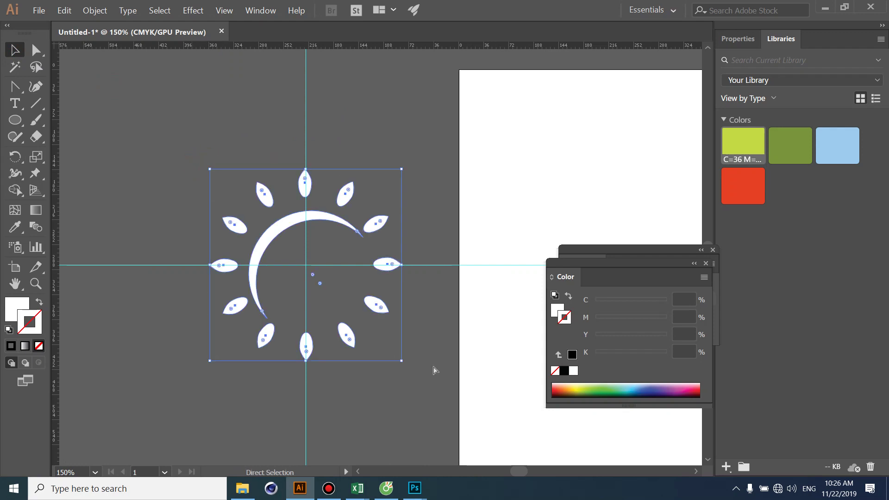
In Photoshop, select the Ellipse leaf layers and drag them to the trash.
key("alt+Tab")
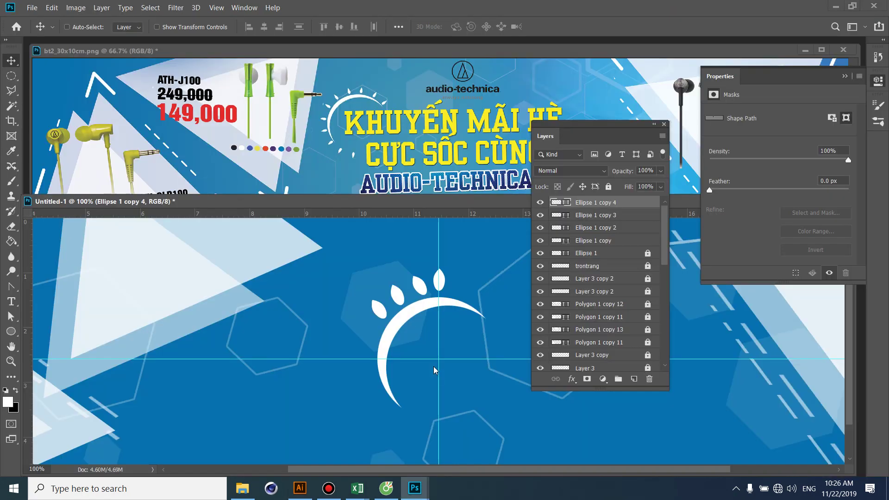
left_click(588, 254, "shift")
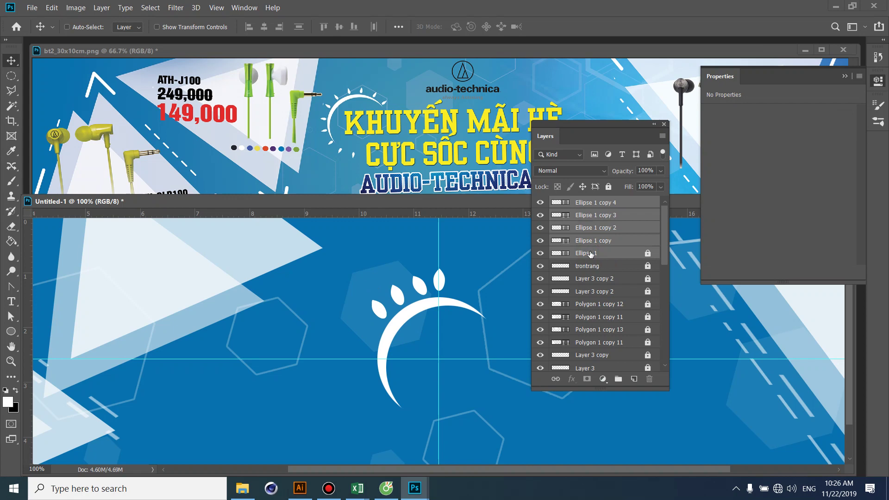
mouse_move(613, 238)
left_mouse_down()
mouse_move(651, 380)
mouse_move(645, 364)
left_mouse_up()
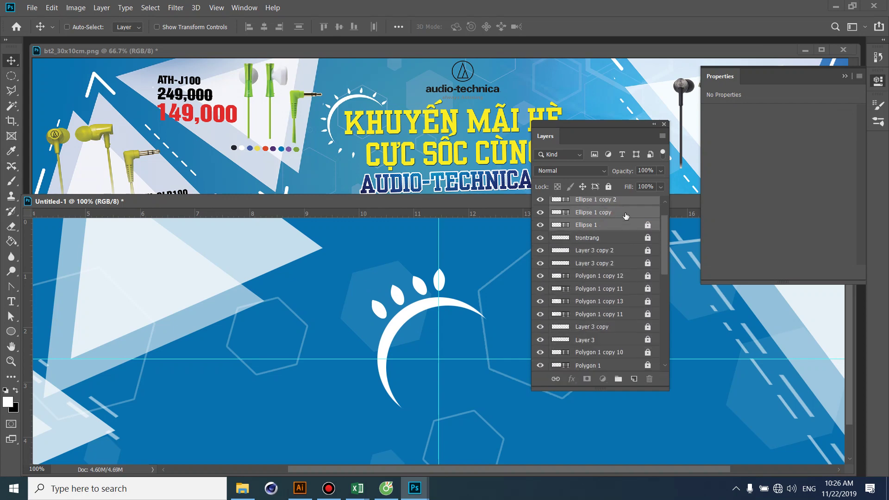
mouse_move(625, 216)
left_mouse_down()
mouse_move(642, 359)
mouse_move(594, 295)
left_mouse_up()
Finish removing the old leaf and crescent layers, fit the banner to the window, and paste the Illustrator artwork.
key("ctrl+z")
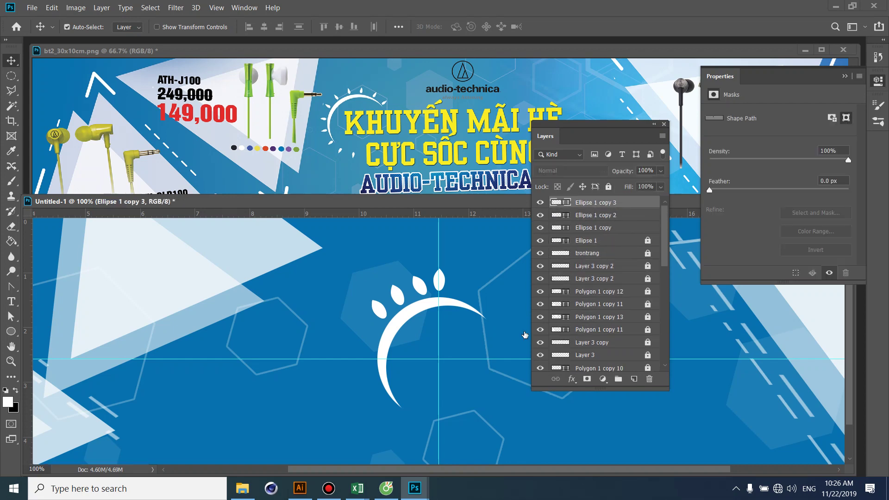
key("ctrl+z")
key("ctrl+z")
key("ctrl+z")
key("ctrl+z")
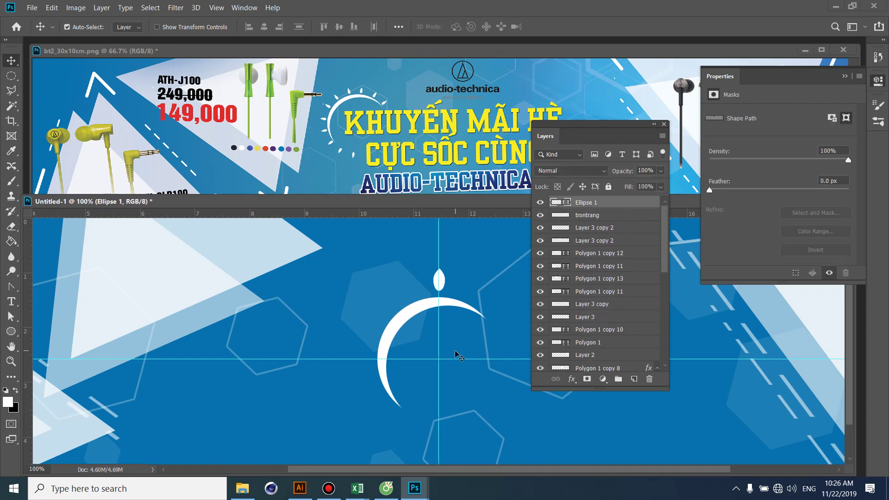
key("ctrl+z")
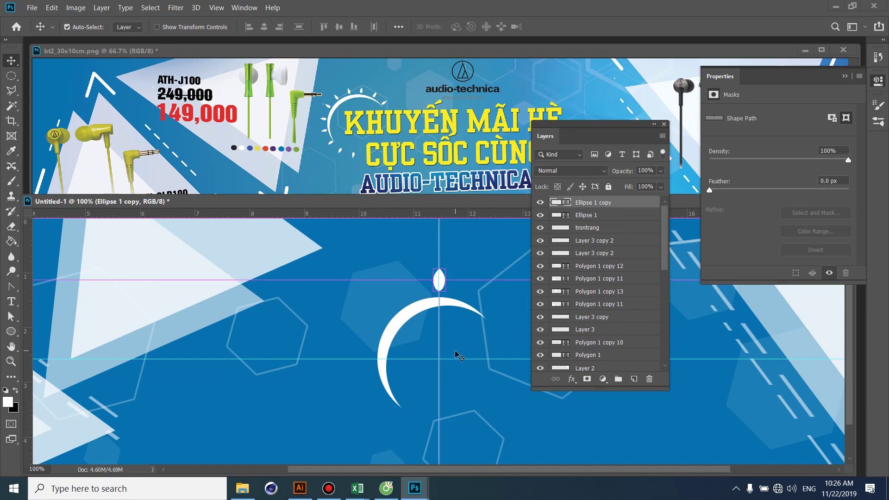
key("ctrl+z")
key("ctrl+z")
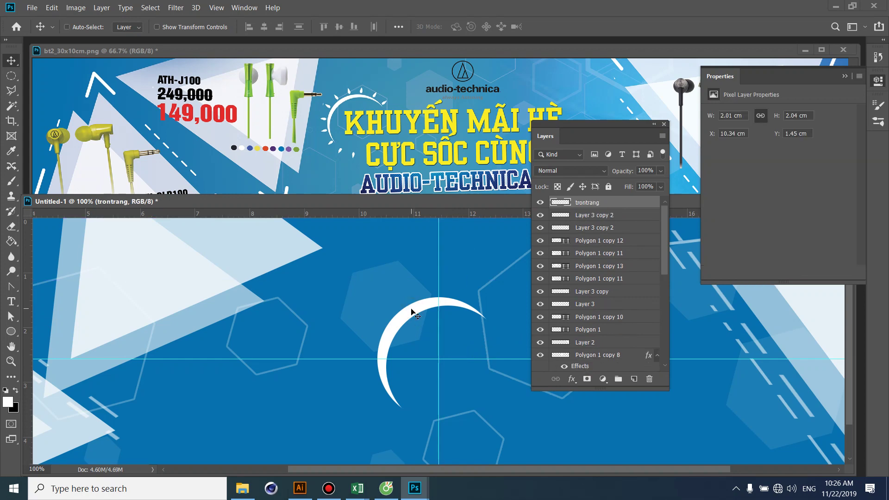
key("ctrl+z")
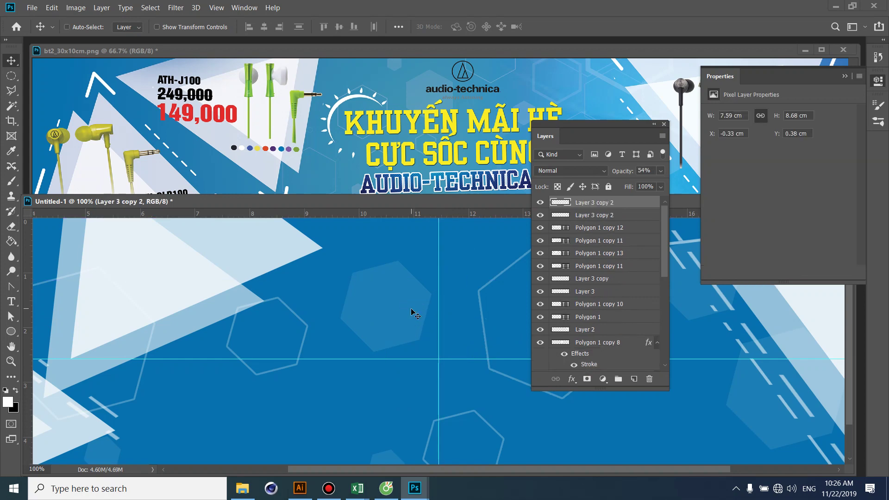
key("ctrl+0")
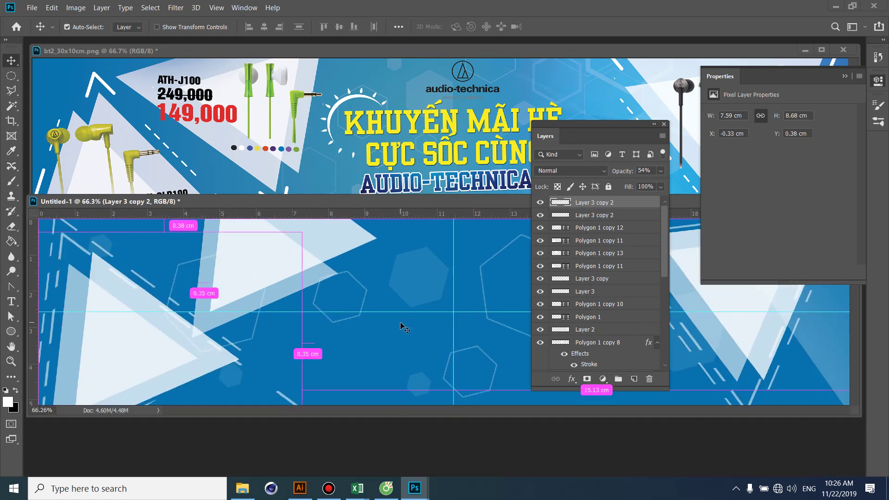
key("ctrl+v")
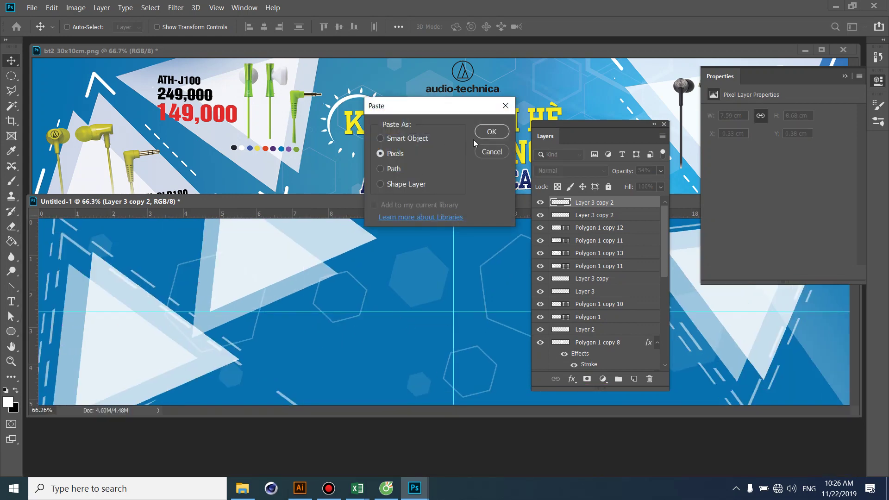
Paste the sunburst as pixels, then shrink it and place it near the top, left of centre.
key("Return")
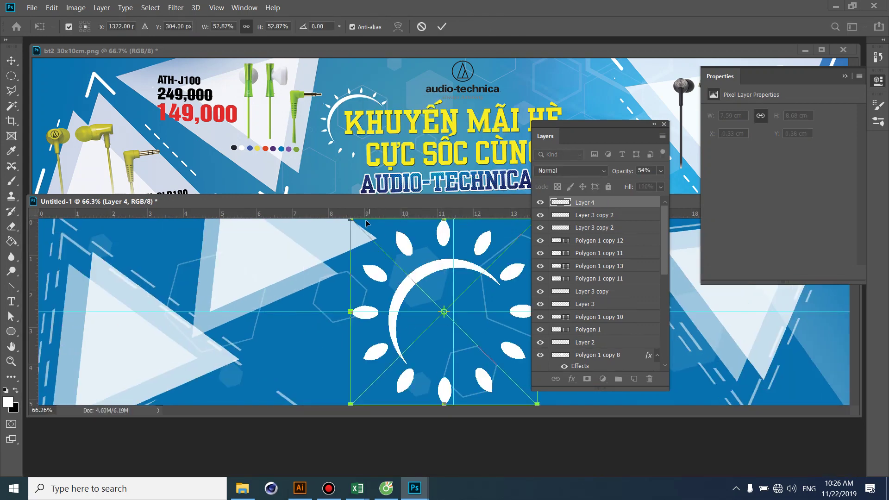
left_click_drag(350, 219, 447, 314)
left_click_drag(489, 333, 381, 243)
key("Return")
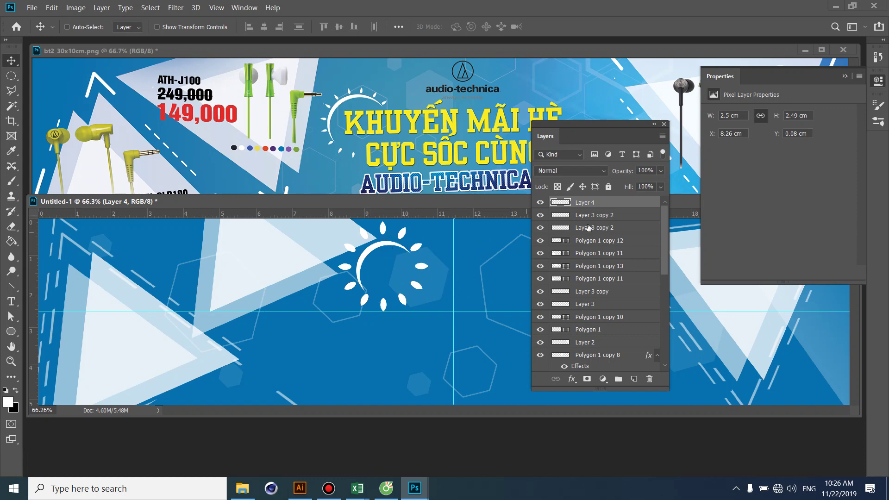
Open and dismiss the Layer 4 options, briefly toggling the sunburst's visibility.
right_click(602, 204)
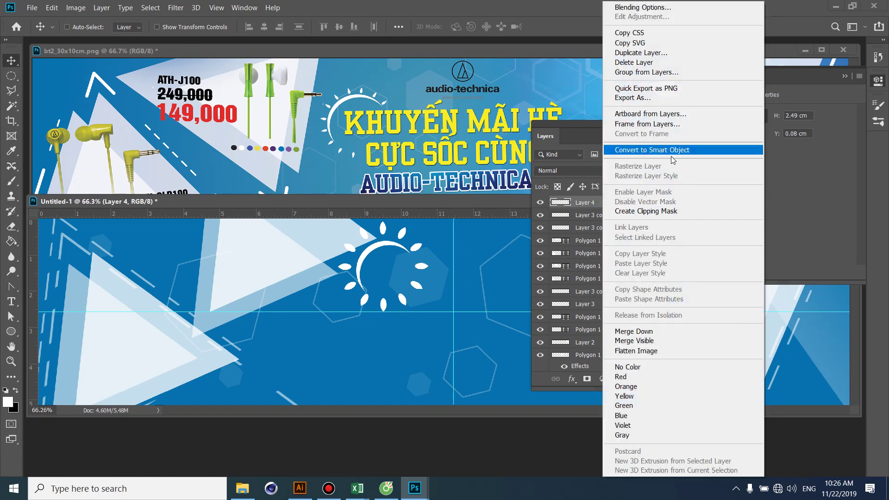
key("Escape")
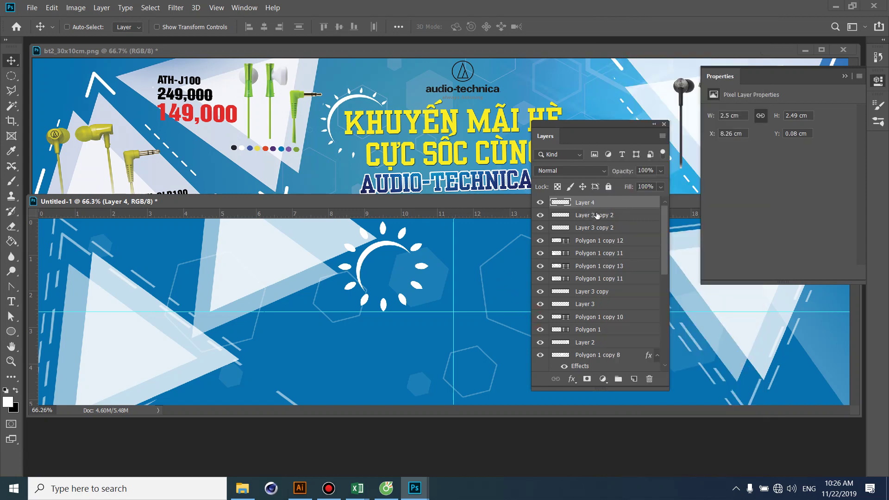
left_click(542, 204)
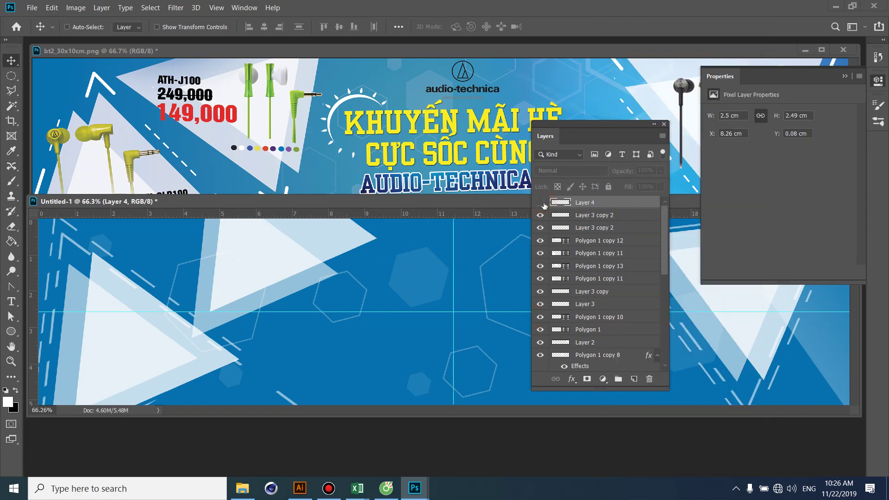
right_click(625, 202)
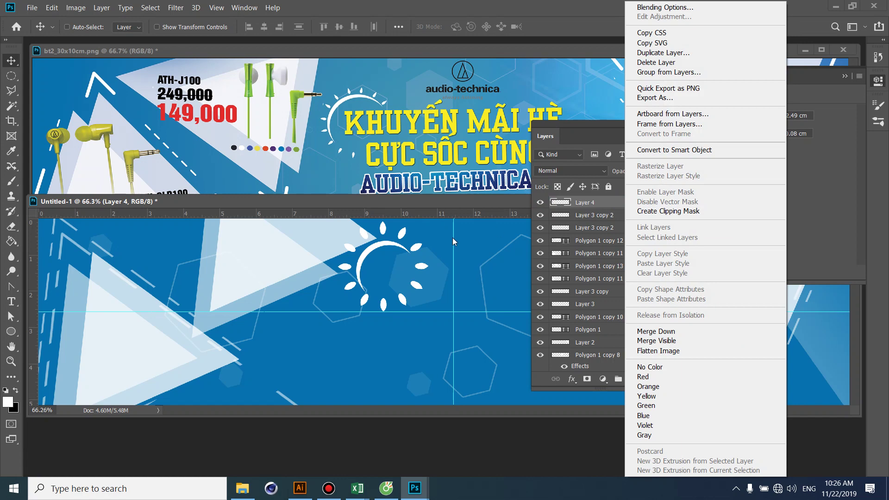
left_click(413, 247)
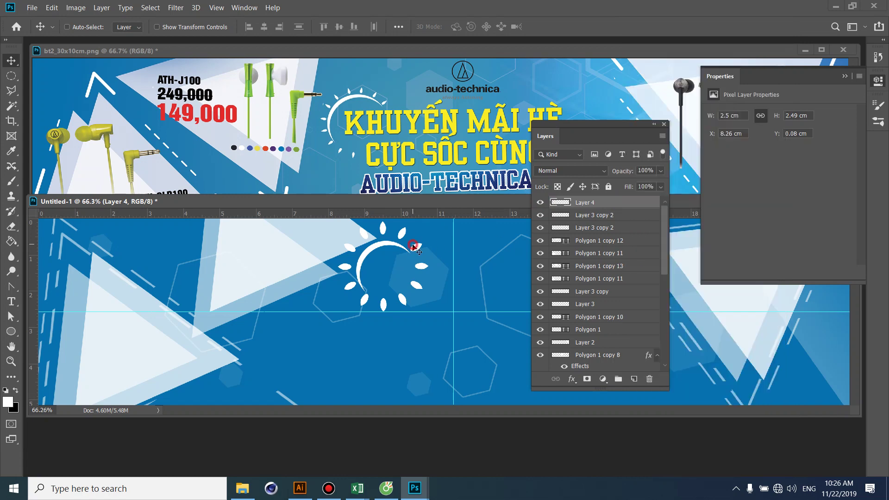
Erase the sunburst's lower-right rays with a Polygonal Lasso selection, deselect, and move the Layers panel aside.
left_click(10, 87)
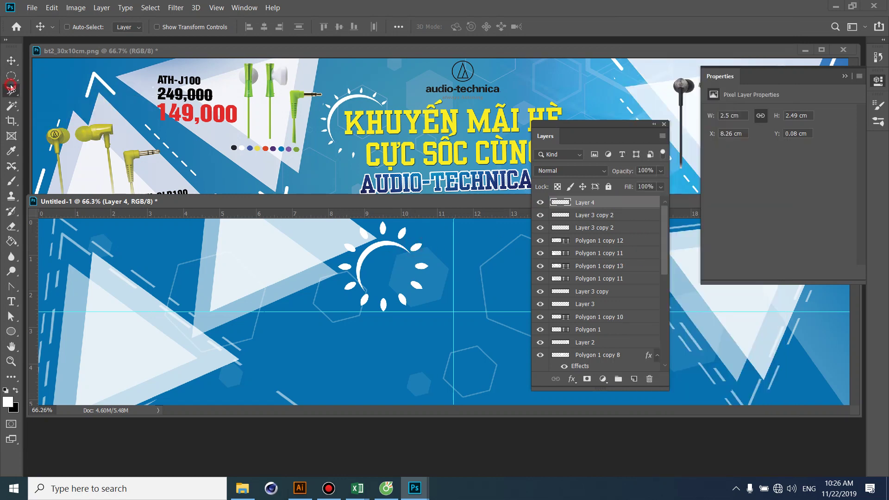
left_click(438, 259)
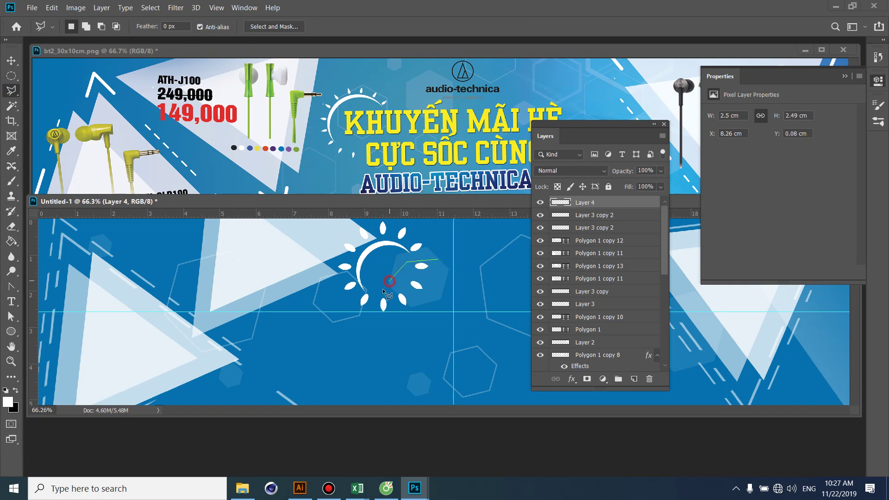
left_click(374, 304)
left_click(378, 328)
double_click(453, 307)
key("Delete")
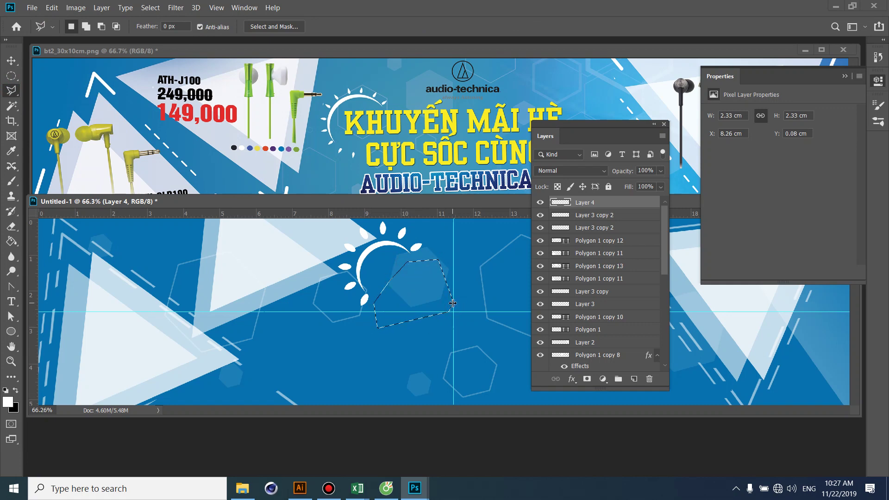
key("v")
key("ctrl+d")
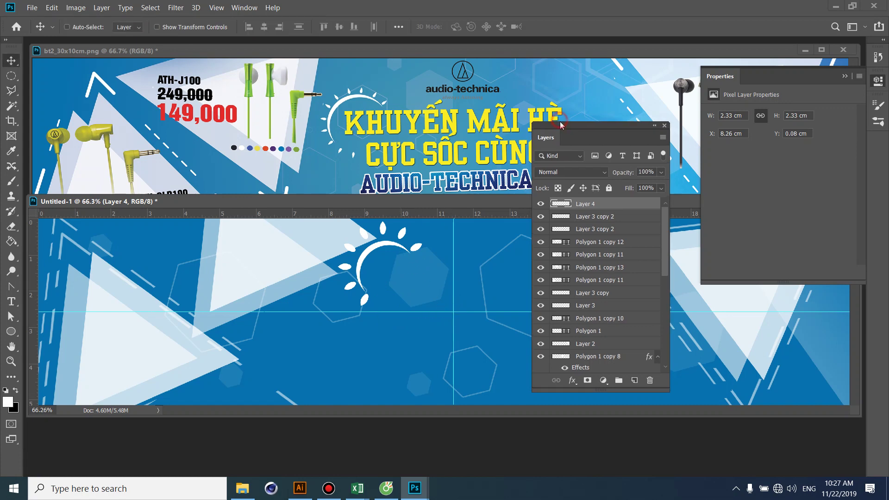
mouse_move(563, 133)
left_mouse_down()
mouse_move(574, 291)
mouse_move(587, 337)
mouse_move(643, 357)
left_mouse_up()
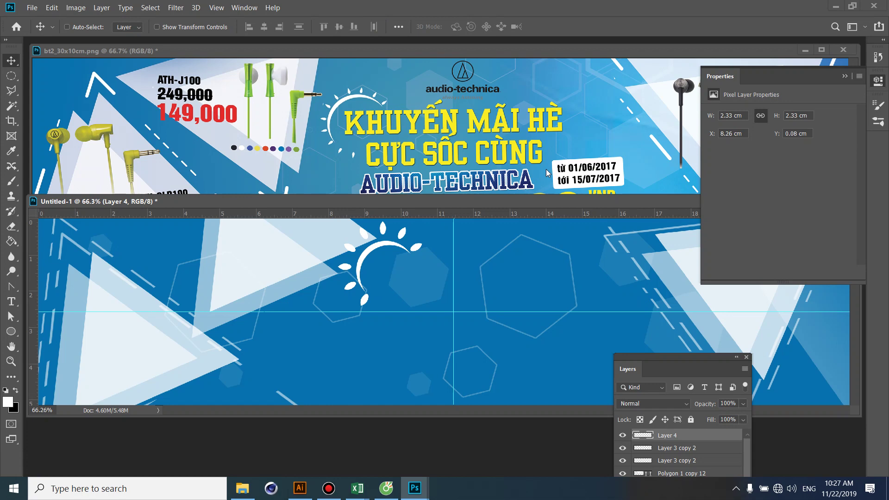
Set the Type tool's colour to yellow and start a new text layer on the banner.
left_click(11, 302)
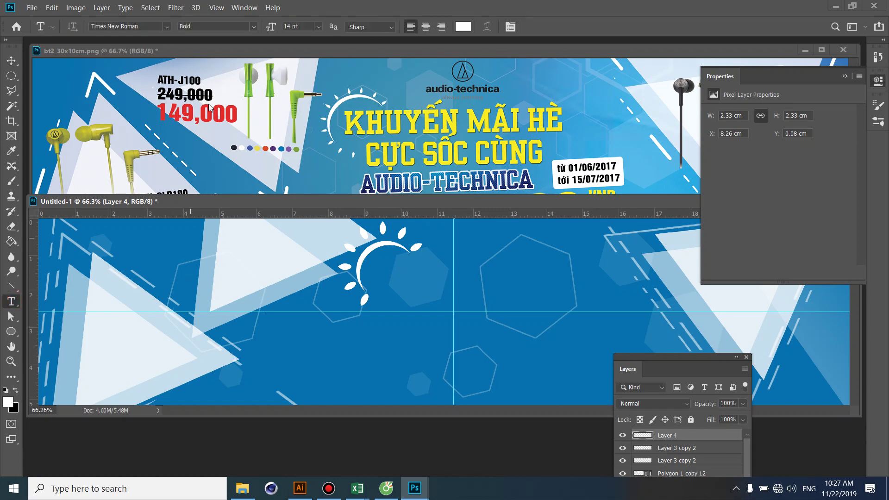
left_click(463, 27)
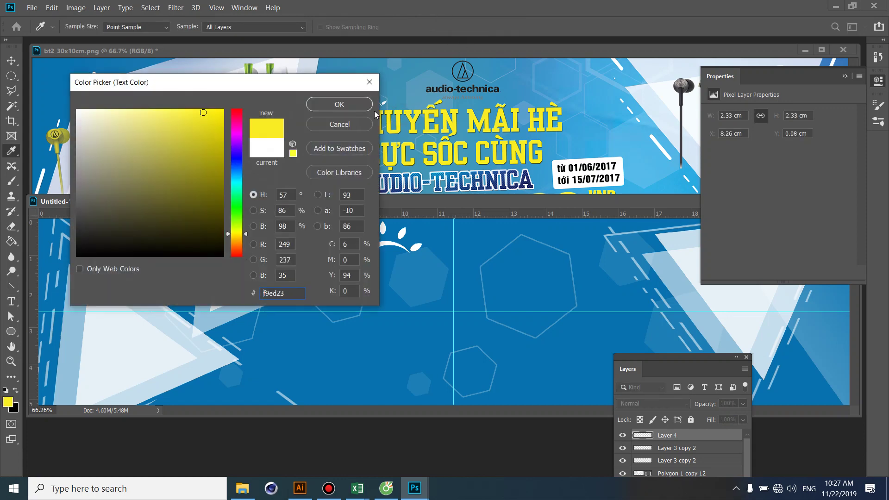
left_click(354, 106)
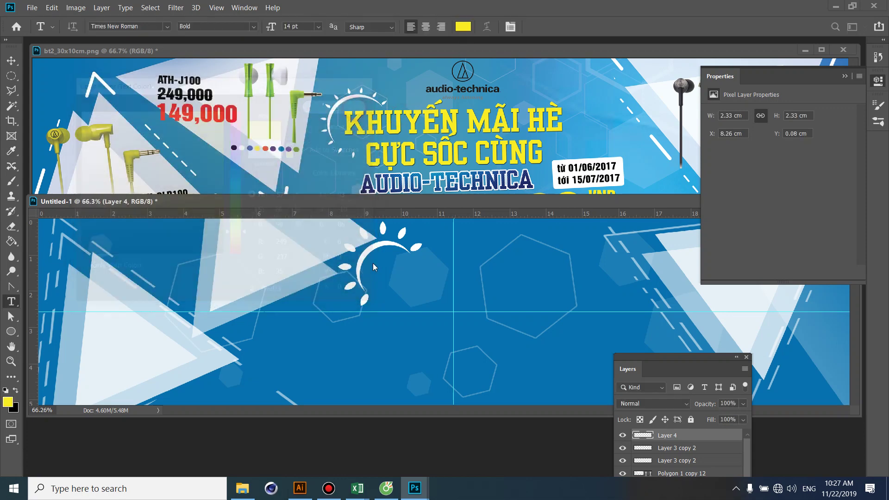
left_click(414, 283)
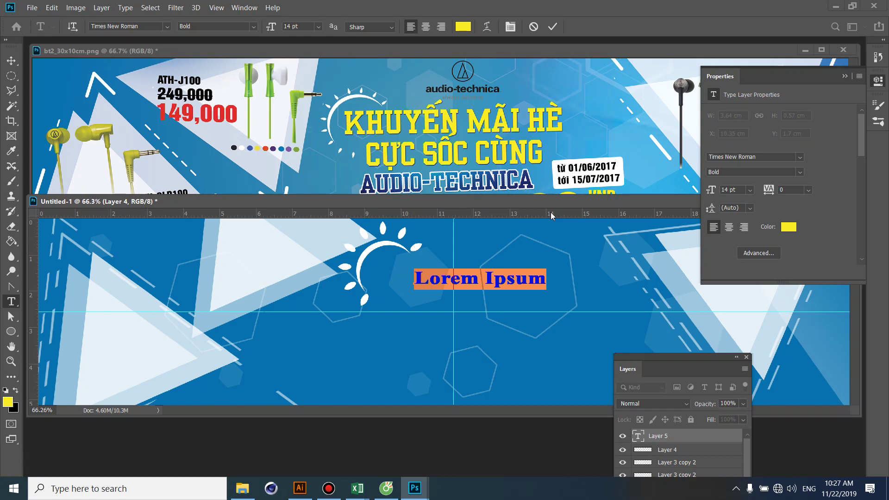
Type the two-line headline 'KHUYẾN MÃI HÈ' / 'CỰC SỐC CÙNG' and select all of it.
type("KHUYEESN")
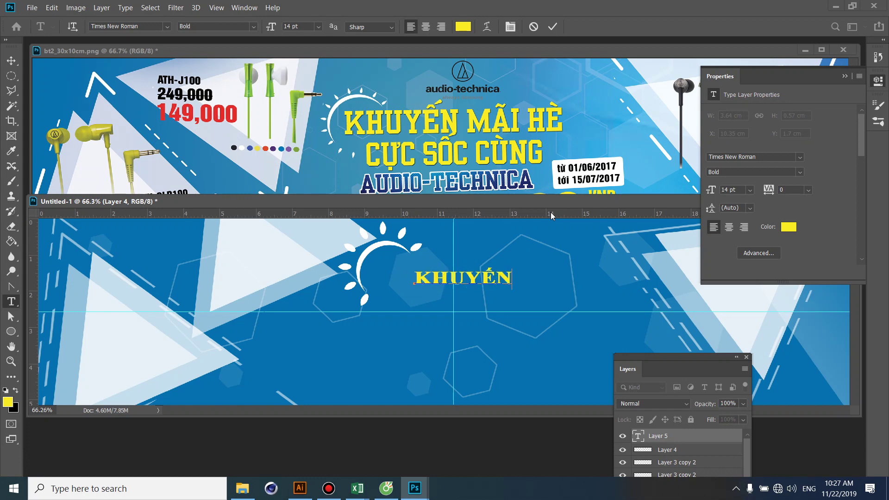
type("MA")
type("4I")
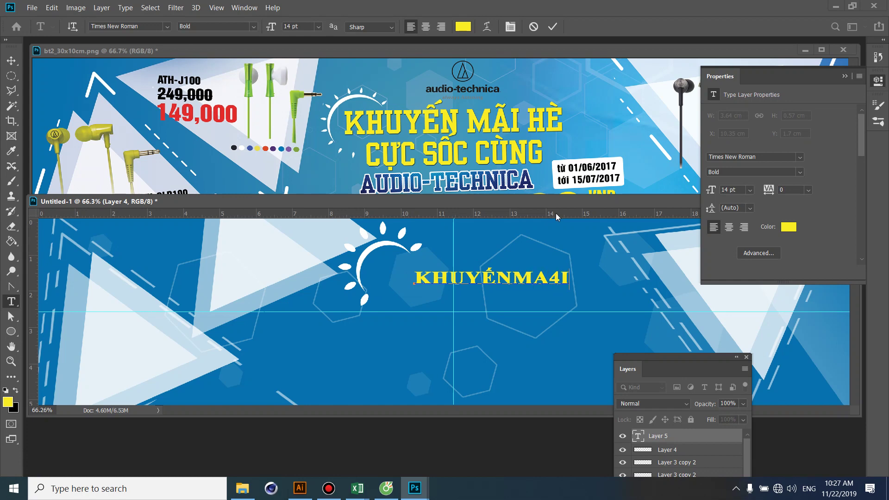
key("Left")
key("Left")
key("Left")
key("BackSpace")
key("BackSpace")
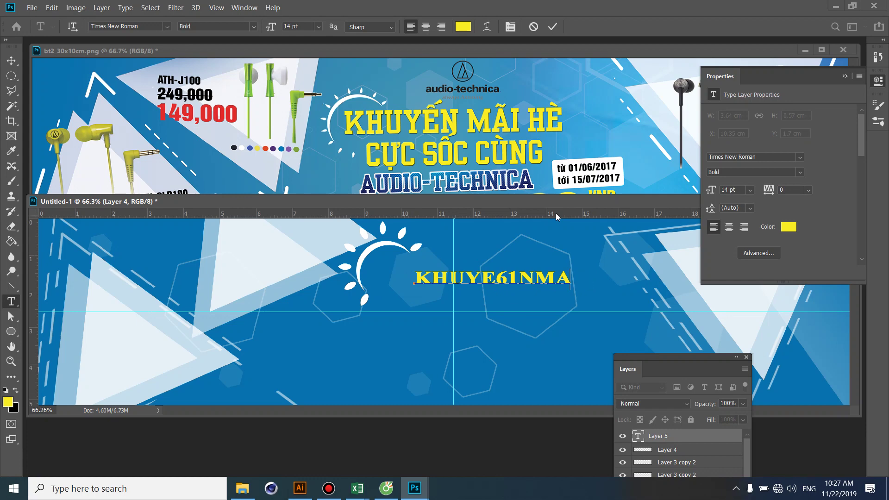
key("BackSpace")
key("BackSpace")
key("BackSpace")
key("BackSpace")
key("BackSpace")
key("BackSpace")
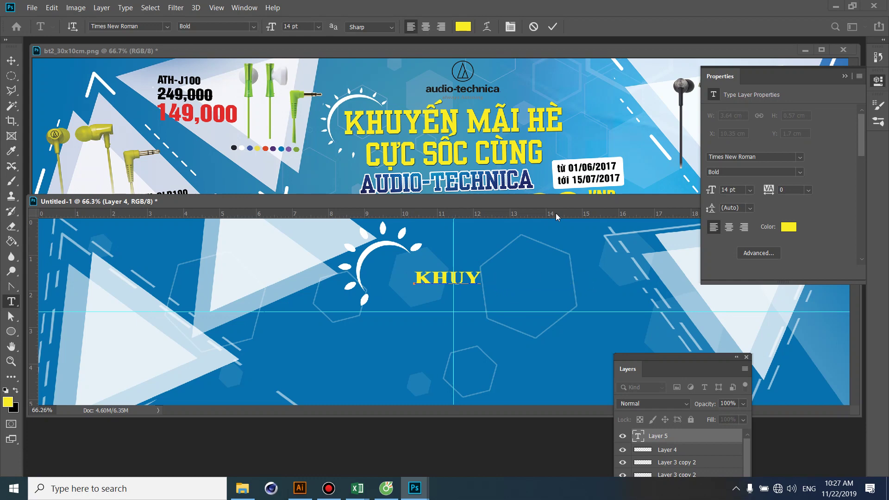
type("ẾN MA")
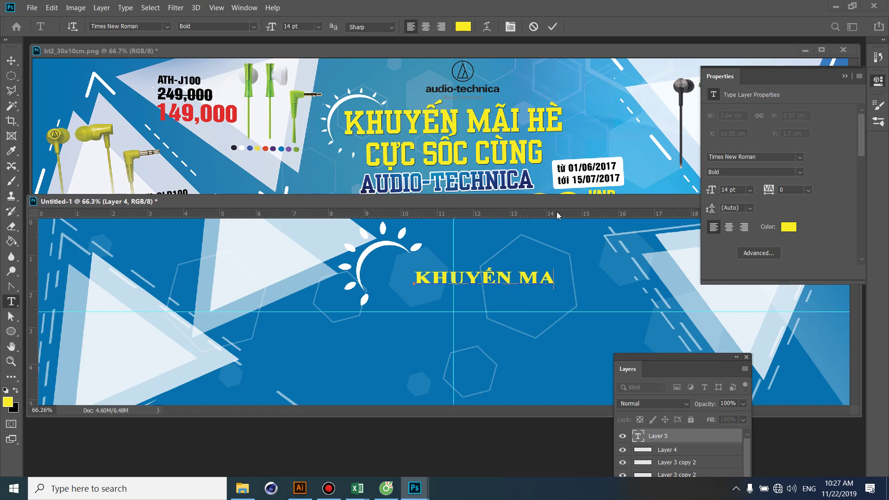
type("4I H")
type("E2")
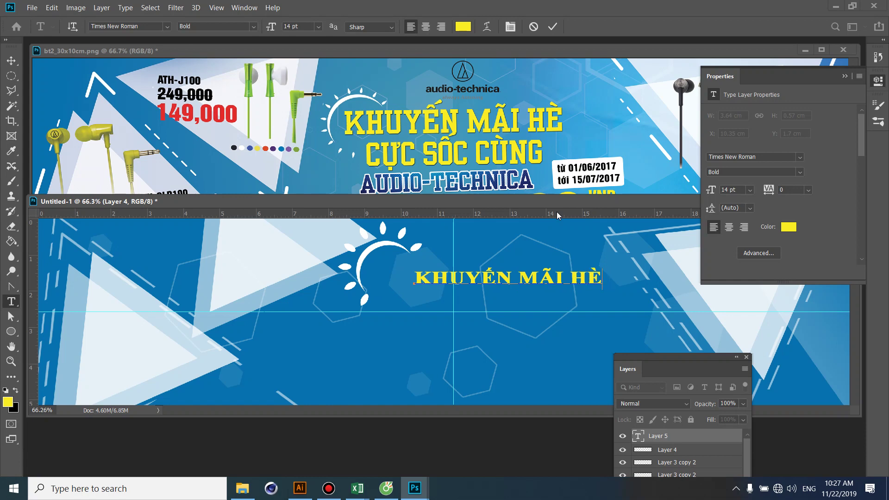
key("Return")
type("CU5")
type("7C ")
type("SO")
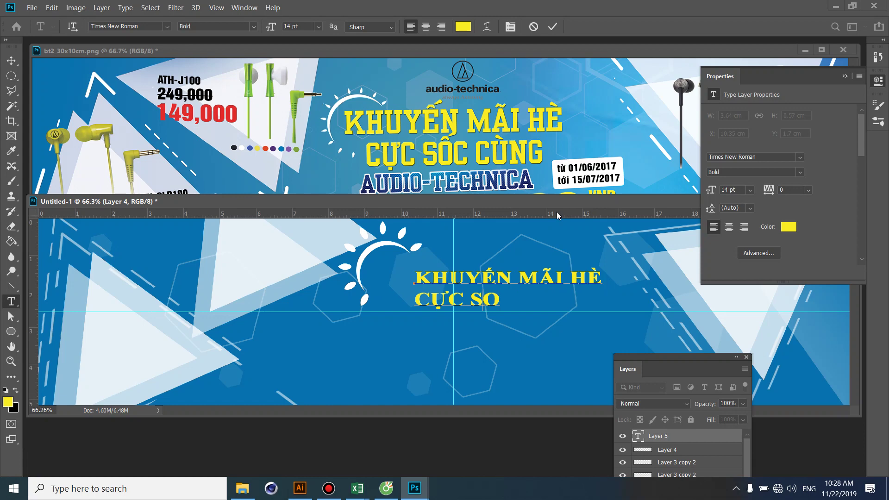
type("61C ")
type("CU2NG")
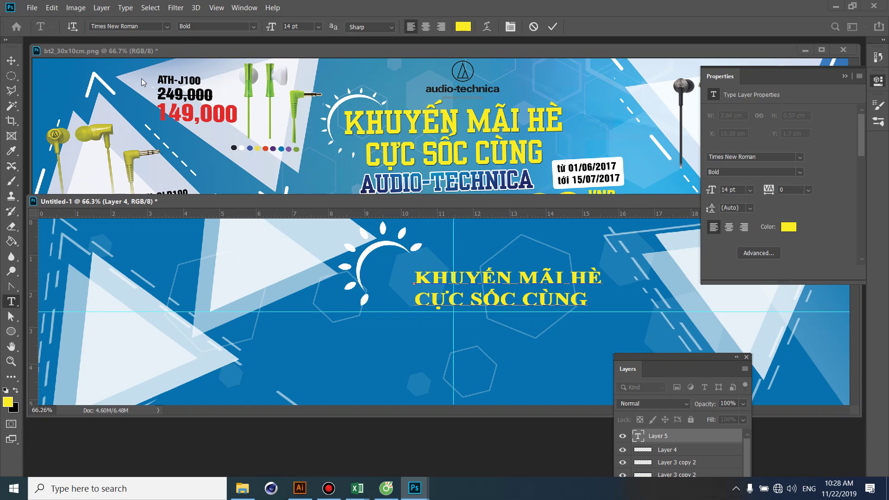
key("ctrl+a")
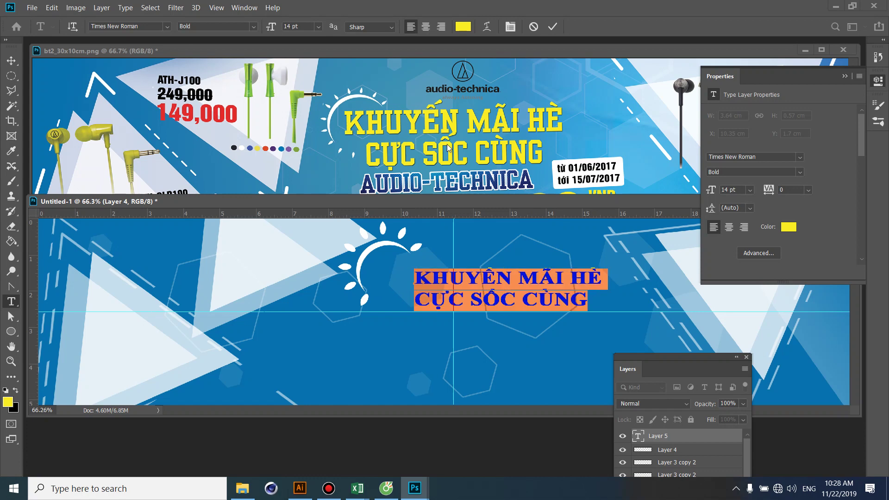
Set the headline font to UTM Shamay in the Character panel.
key("ctrl+t")
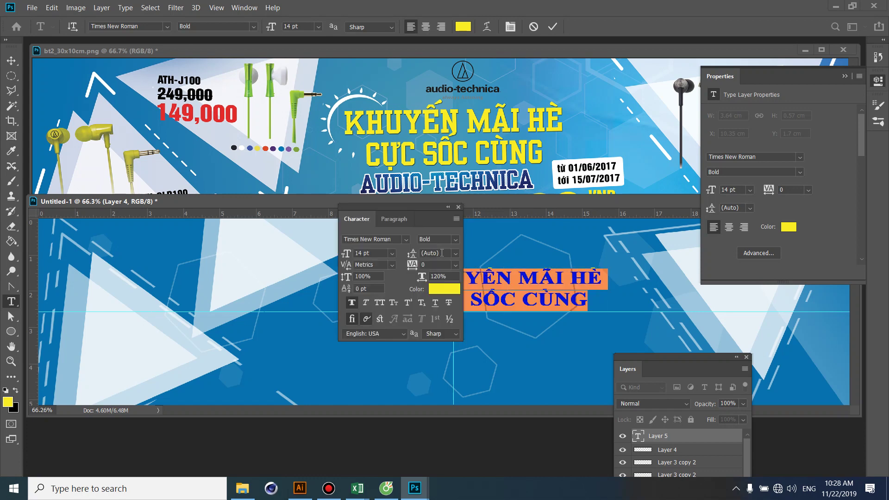
left_click(408, 239)
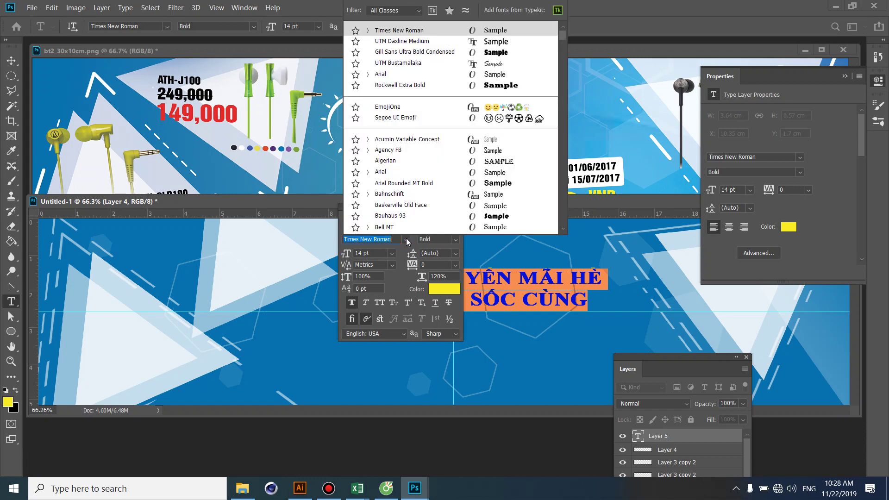
left_click_drag(563, 35, 561, 188)
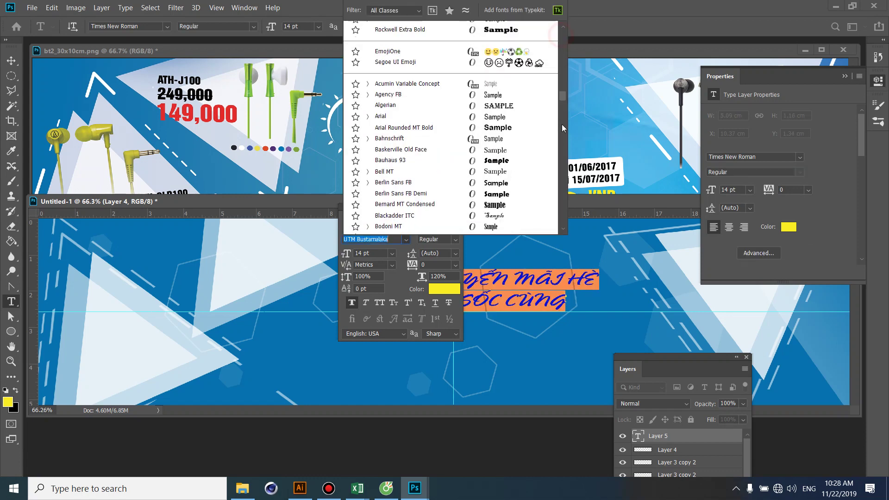
left_click(561, 188)
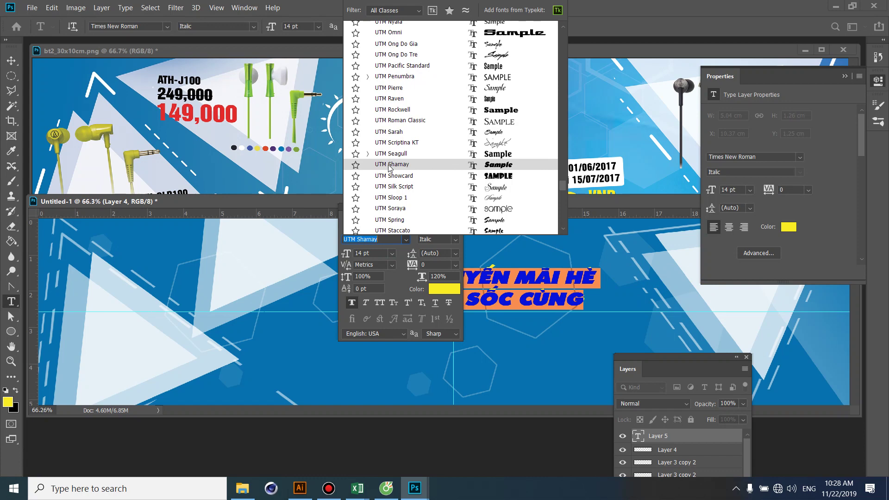
left_click(389, 166)
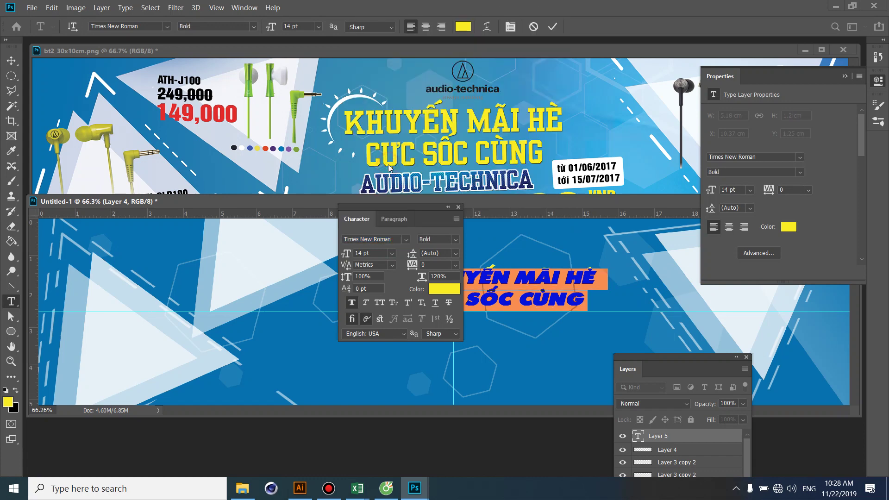
Move the headline up and left, tucking it beside the sun graphic.
left_click(11, 60)
left_click(459, 207)
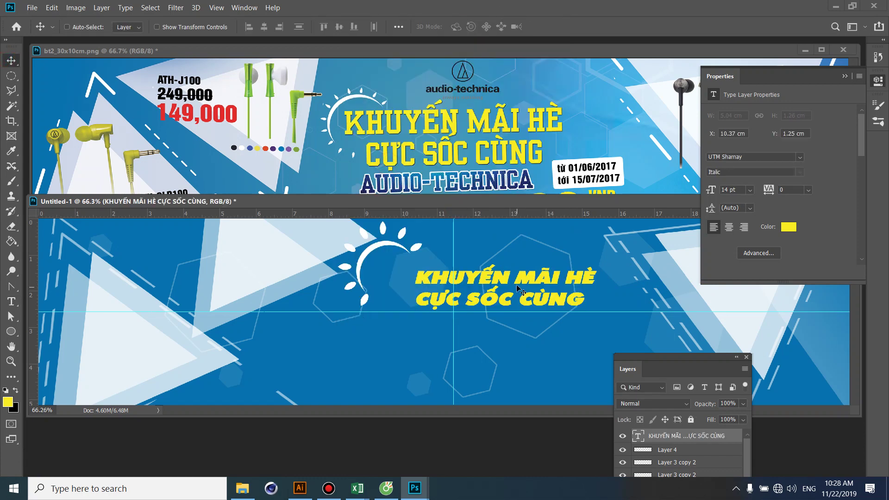
left_click_drag(519, 289, 485, 273)
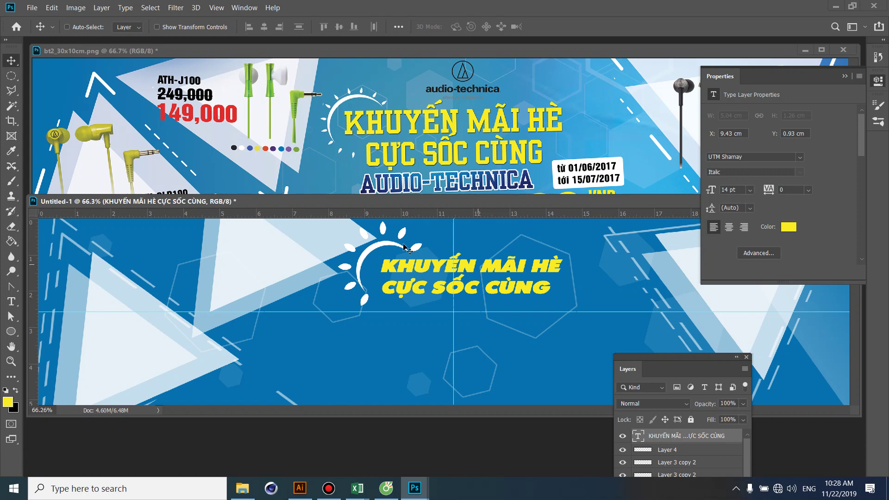
left_click(9, 303)
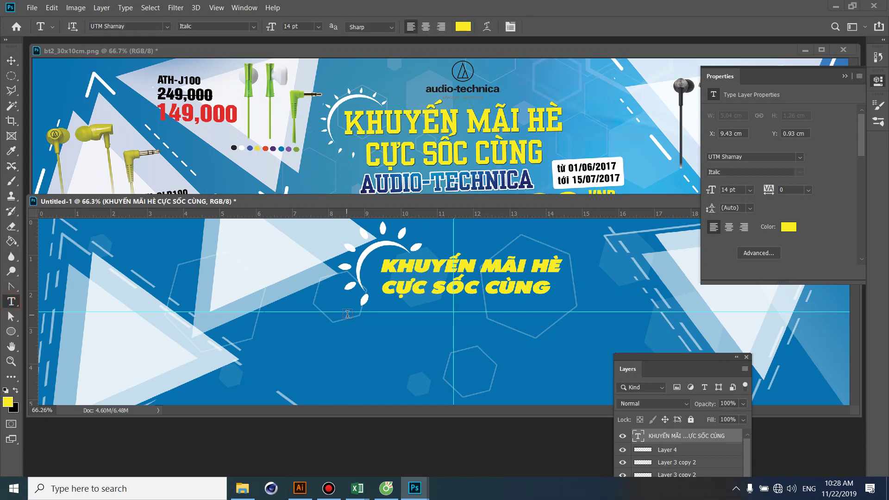
Add an 'AUDIO-TECHNICA' text line below the headline, set in Agency FB.
left_click(361, 343)
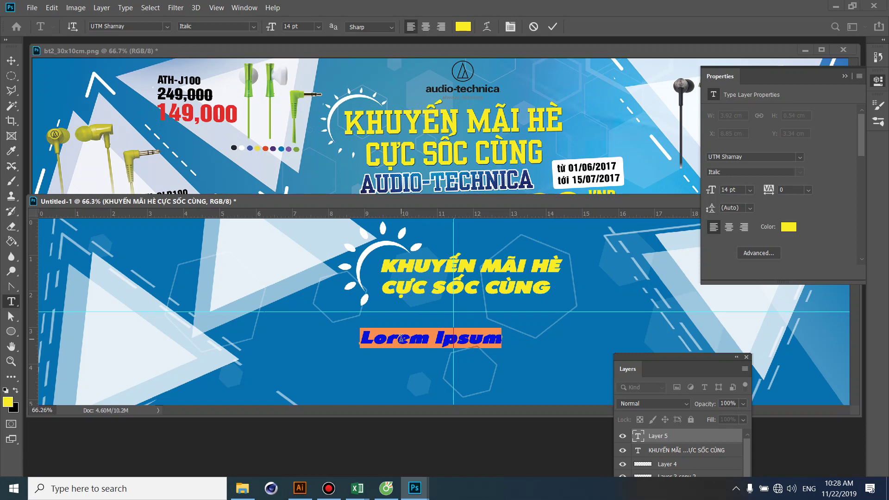
type("AUDI")
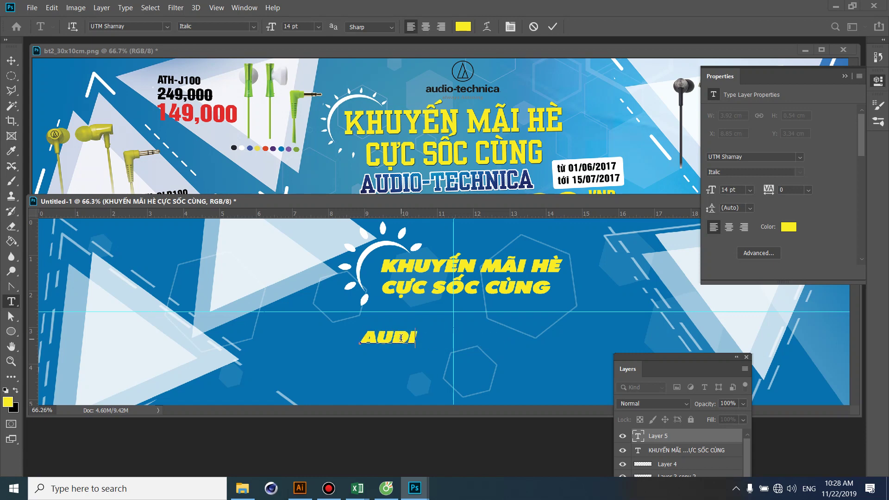
type("O-")
type("TEC")
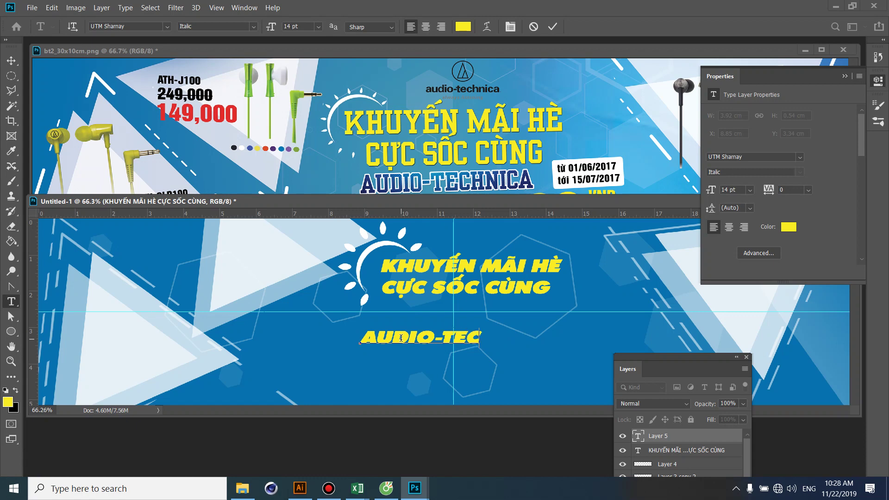
type("HNIC")
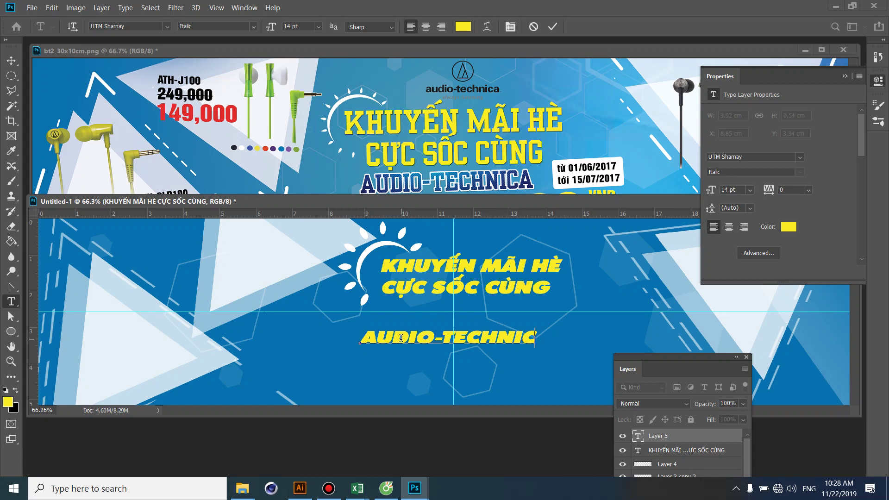
type("A")
key("ctrl+a")
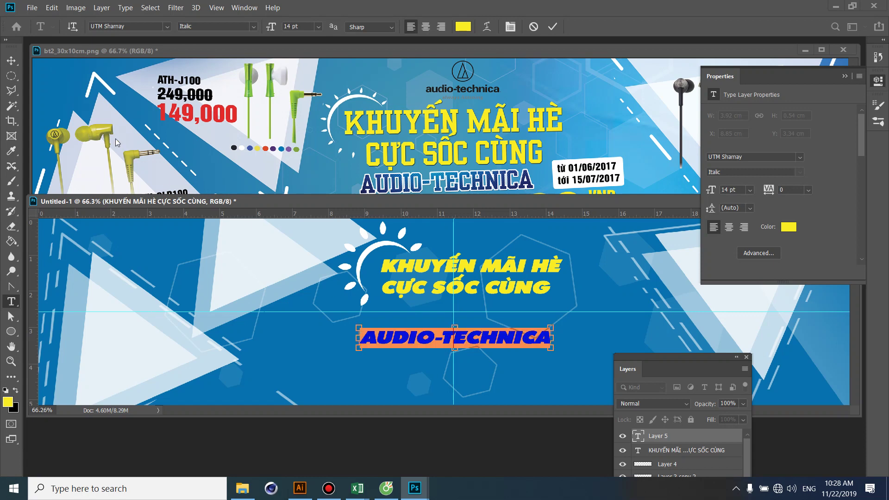
left_click(167, 26)
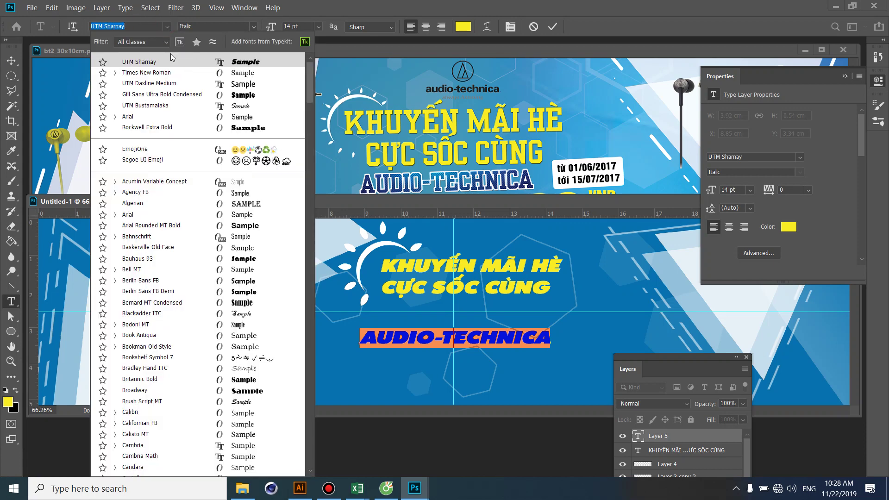
left_click(246, 194)
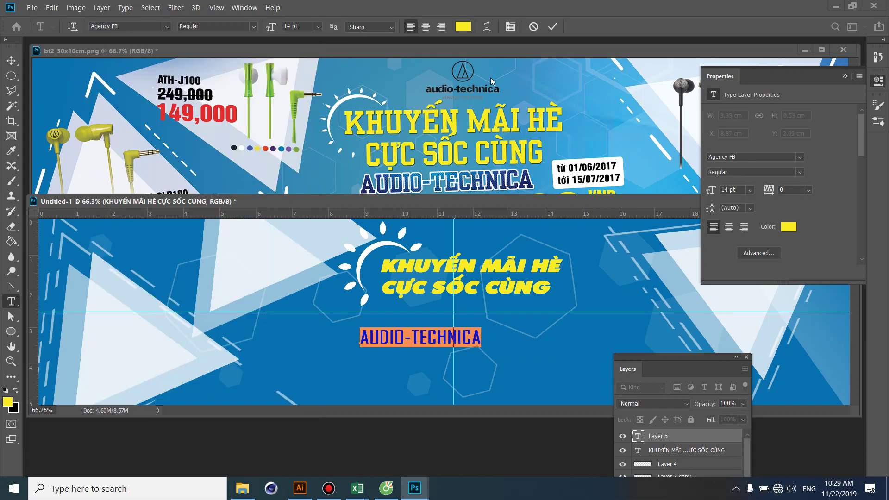
Colour AUDIO-TECHNICA with blue sampled from the banner and centre it below the headline.
left_click(463, 27)
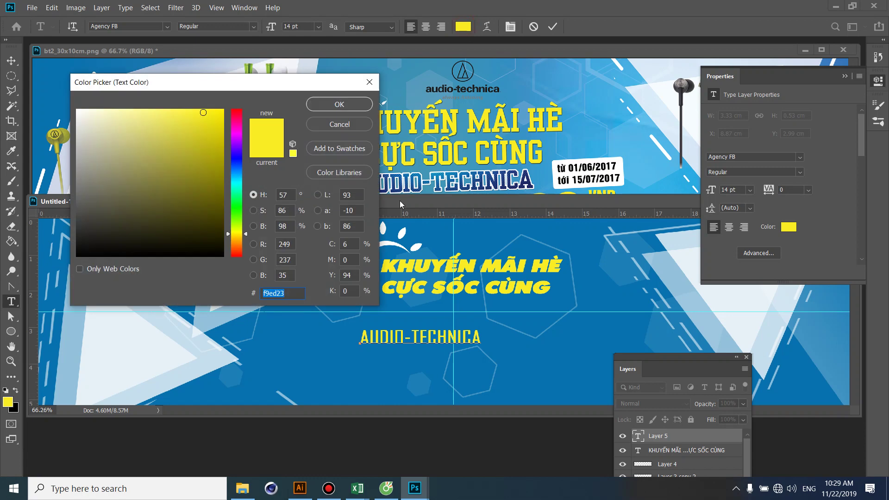
left_click(406, 187)
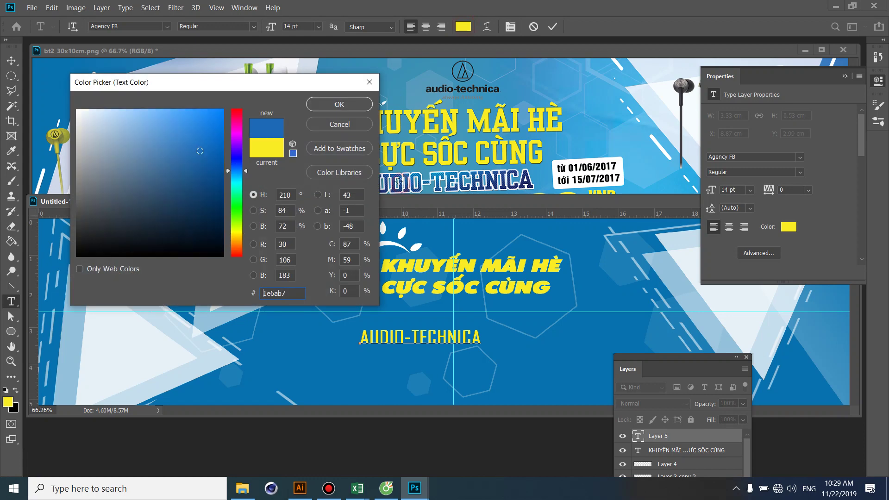
left_click(367, 109)
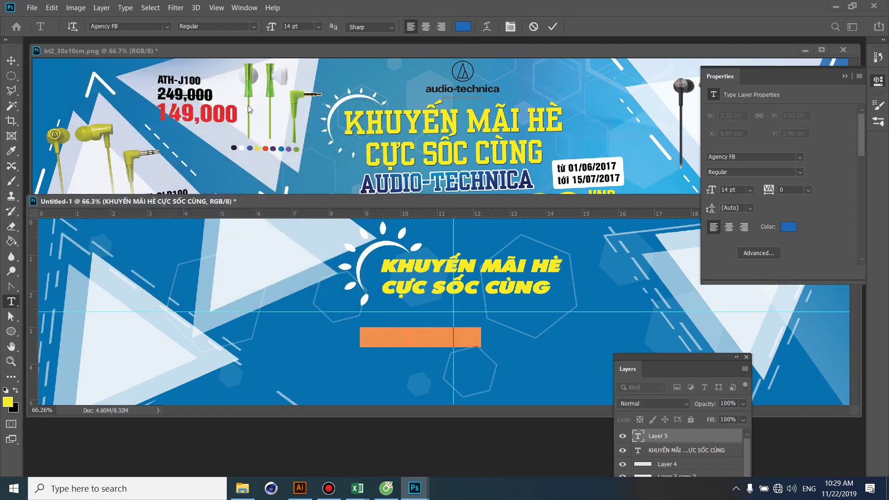
left_click(13, 62)
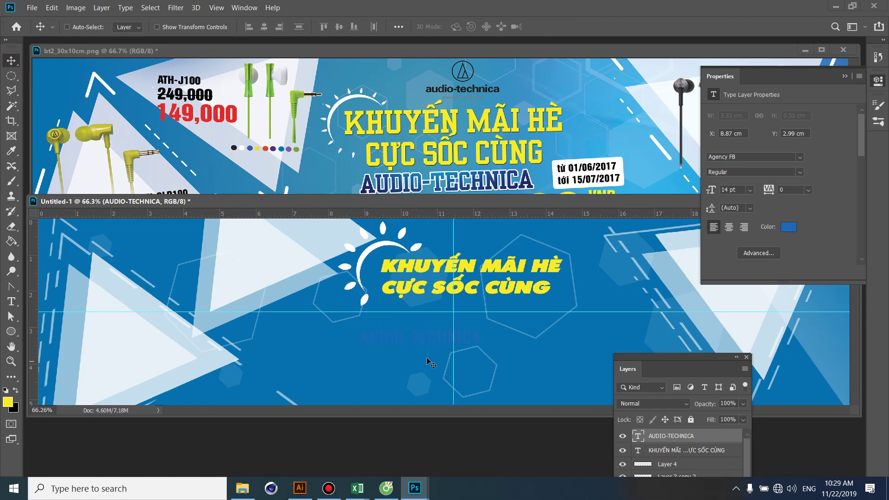
mouse_move(429, 363)
left_mouse_down()
mouse_move(473, 299)
mouse_move(473, 357)
left_mouse_up()
Scale AUDIO-TECHNICA up to about 143%, roughly 20 pt.
key("ctrl")
key("ctrl+t")
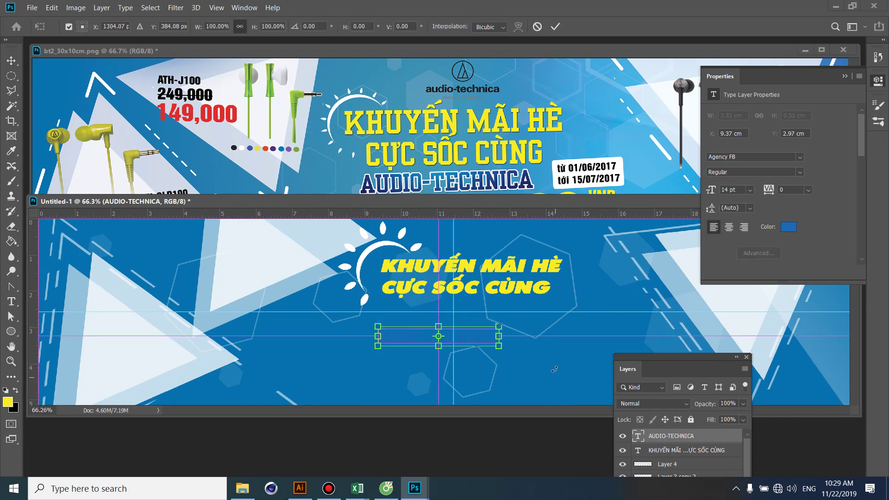
left_click_drag(499, 326, 550, 307)
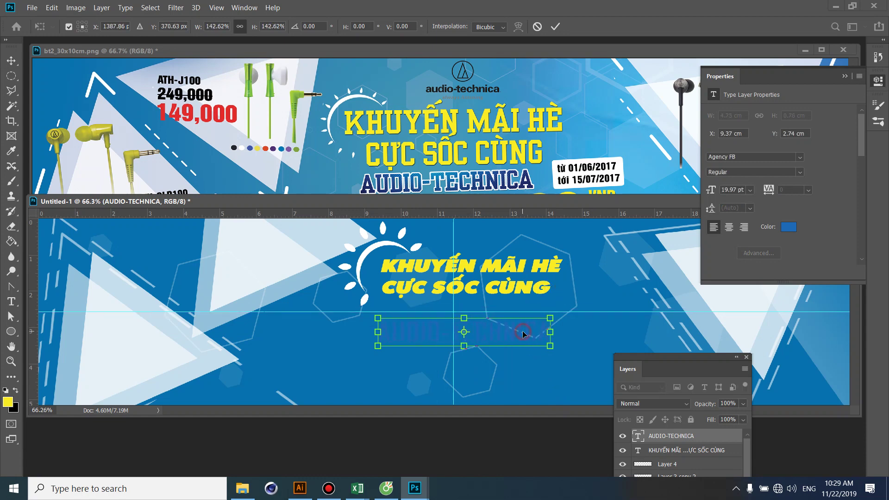
key("Return")
double_click(716, 436)
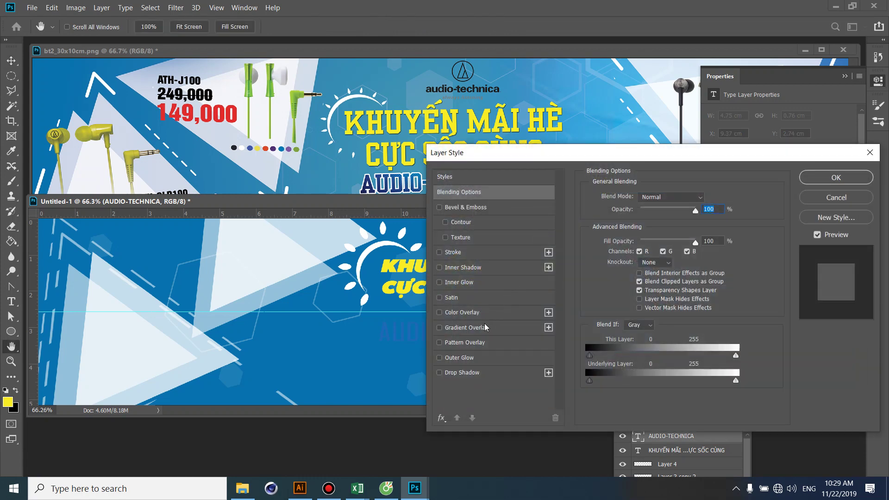
Give AUDIO-TECHNICA a dark navy to banner-blue gradient overlay, removing the orange middle stop.
left_click(481, 327)
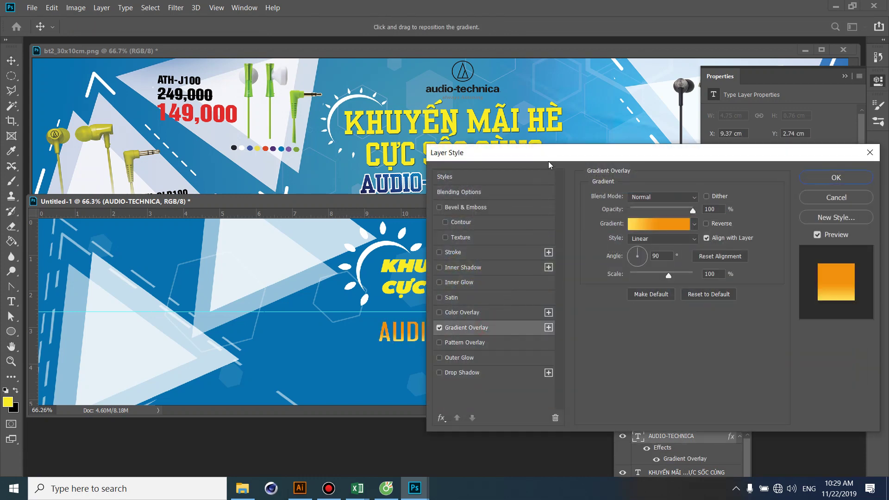
mouse_move(551, 160)
left_mouse_down()
mouse_move(672, 143)
mouse_move(648, 224)
left_mouse_up()
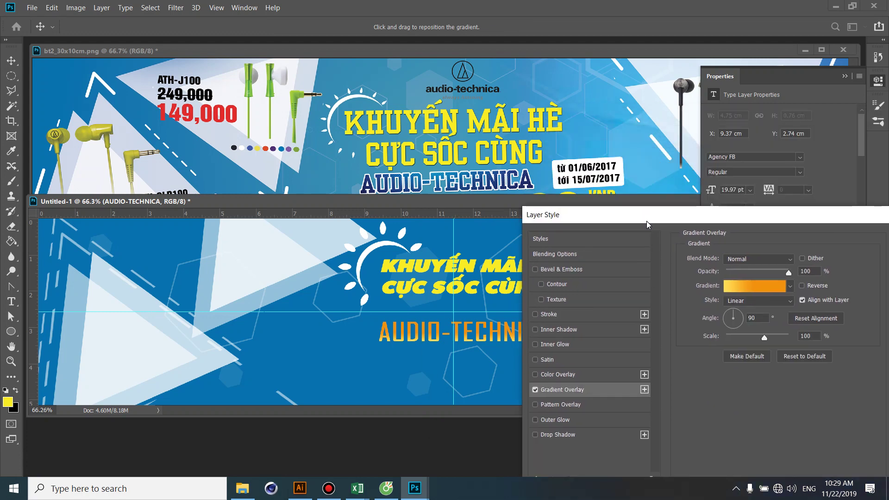
left_click(747, 286)
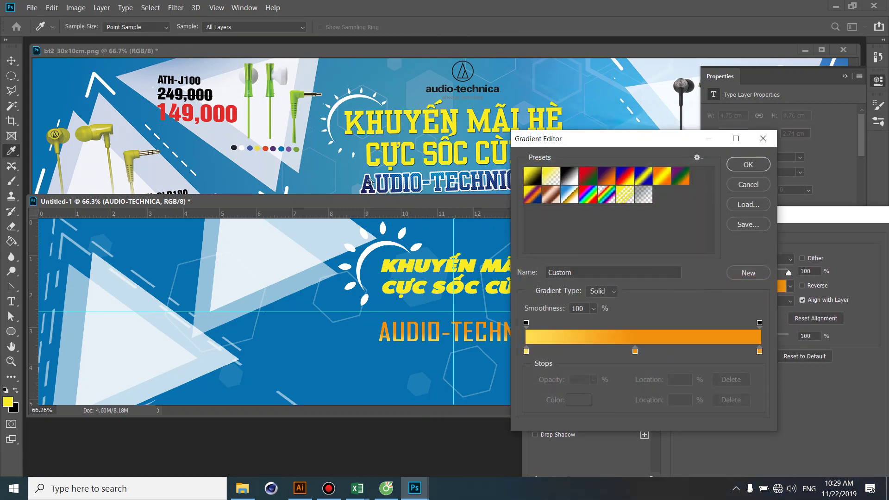
left_click(526, 351)
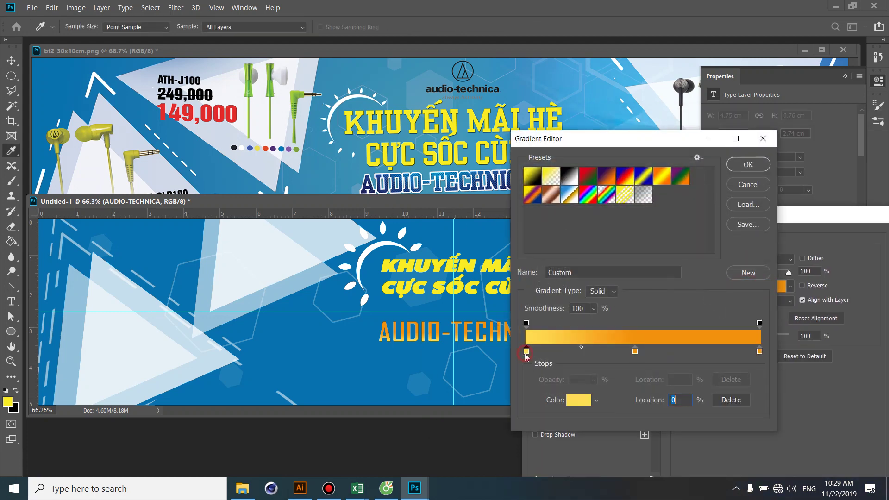
left_click(363, 192)
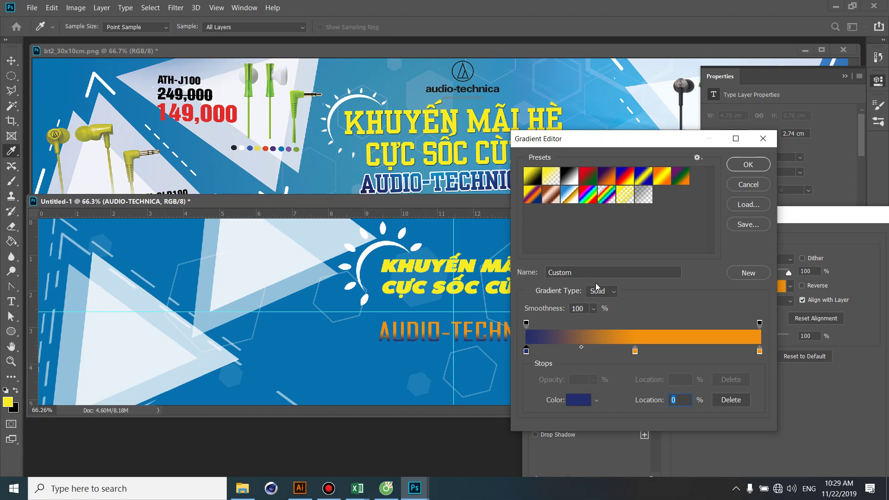
left_click(759, 352)
left_click_drag(586, 138, 681, 157)
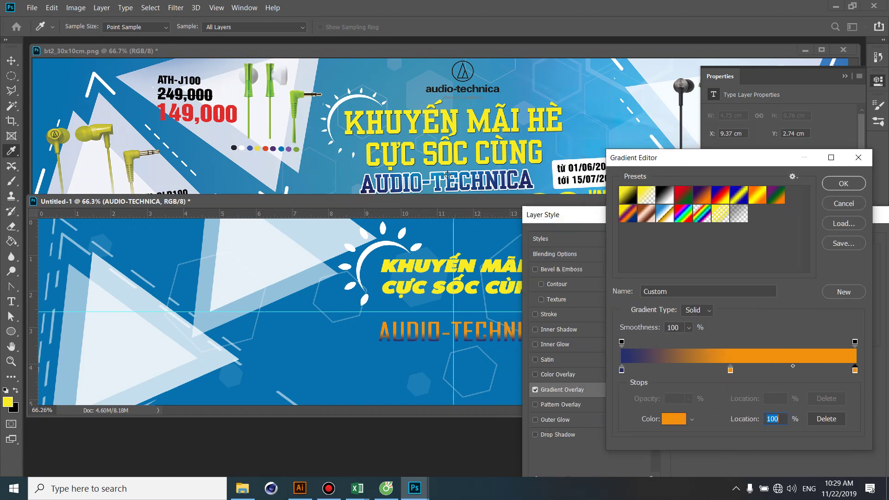
left_click(448, 175)
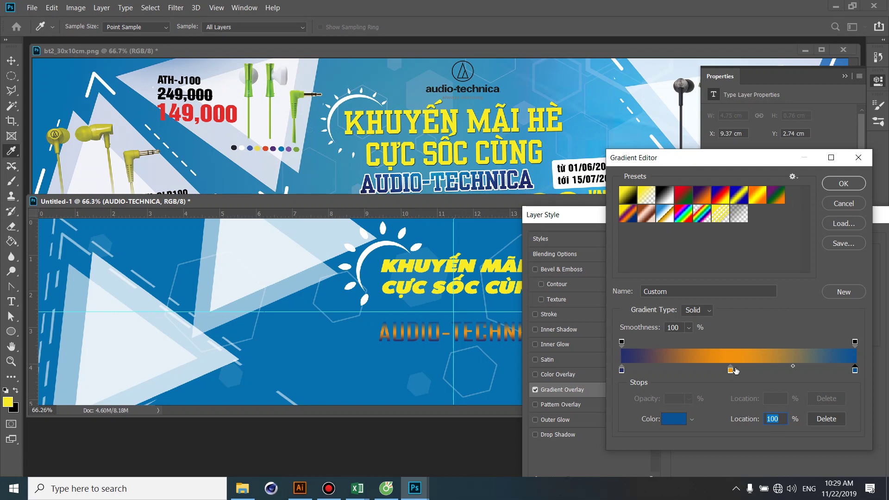
left_click_drag(730, 370, 732, 399)
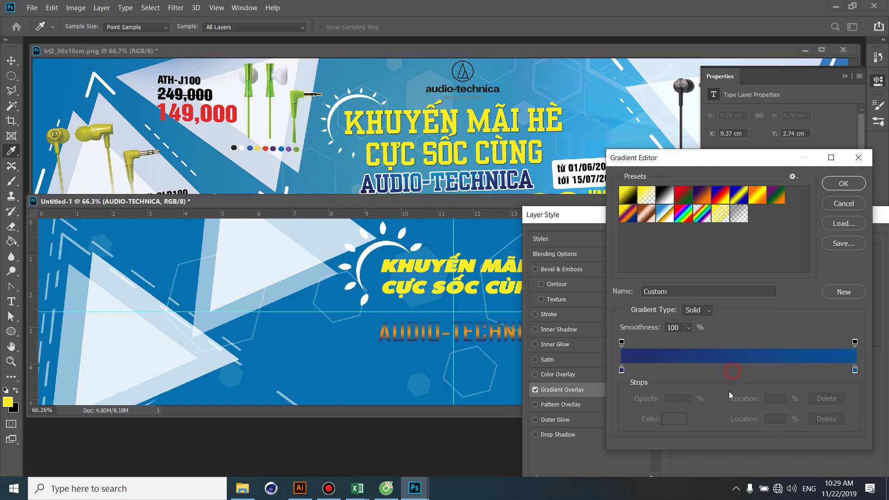
left_click(844, 184)
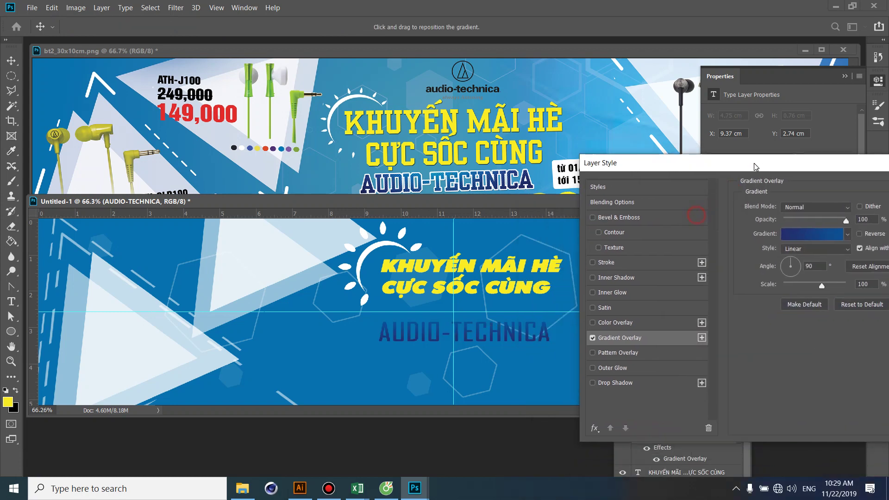
Add a white stroke outline to AUDIO-TECHNICA and apply the layer style.
left_click_drag(696, 216, 754, 163)
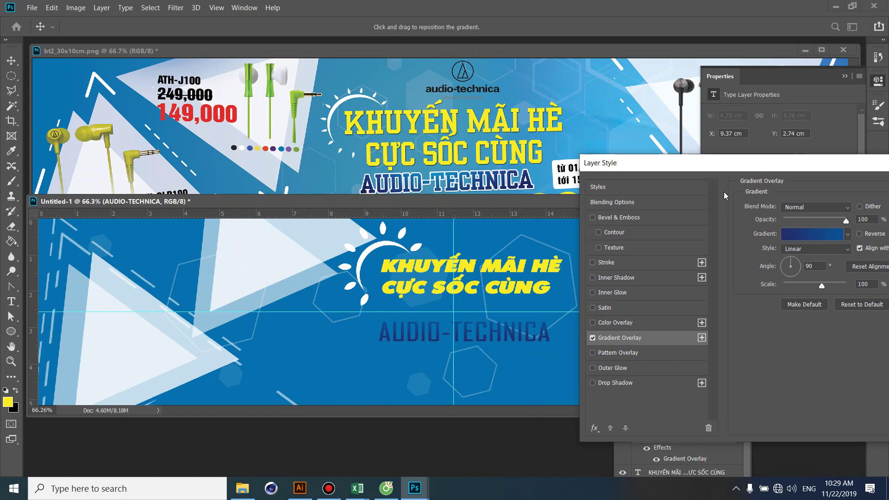
left_click(626, 262)
left_click_drag(765, 168, 298, 170)
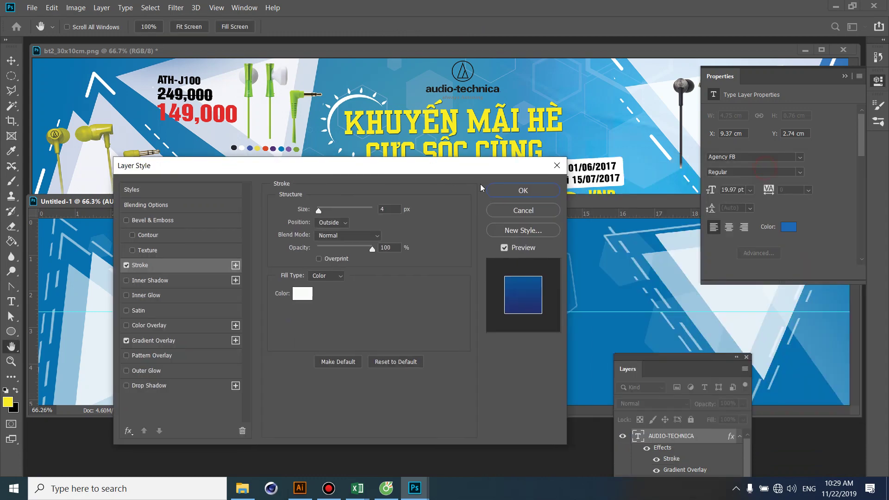
left_click(503, 192)
left_click(12, 60)
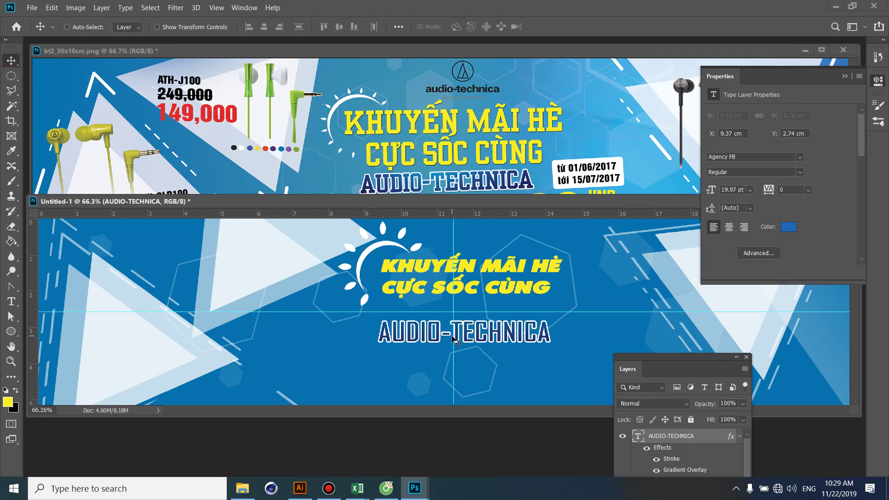
Move AUDIO-TECHNICA up under the headline and skew both text layers about 3.7° rising rightward.
mouse_move(457, 342)
left_mouse_down()
mouse_move(453, 326)
mouse_move(463, 321)
left_mouse_up()
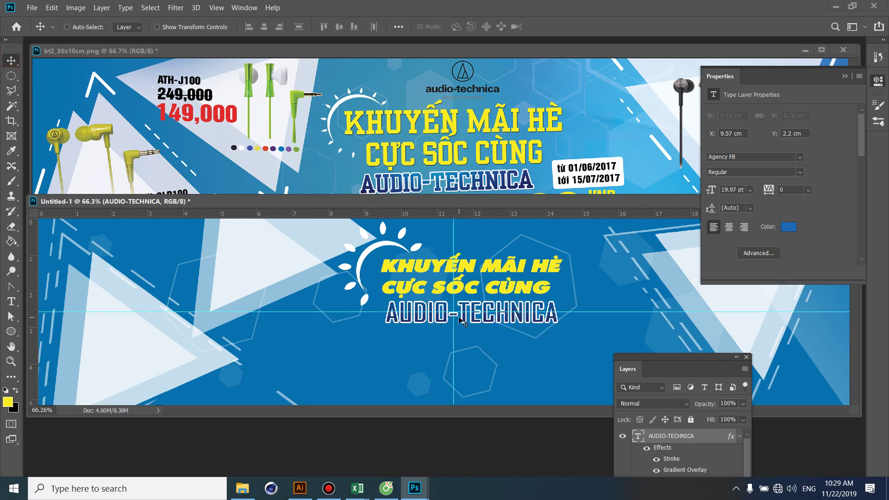
left_click_drag(692, 365, 715, 284)
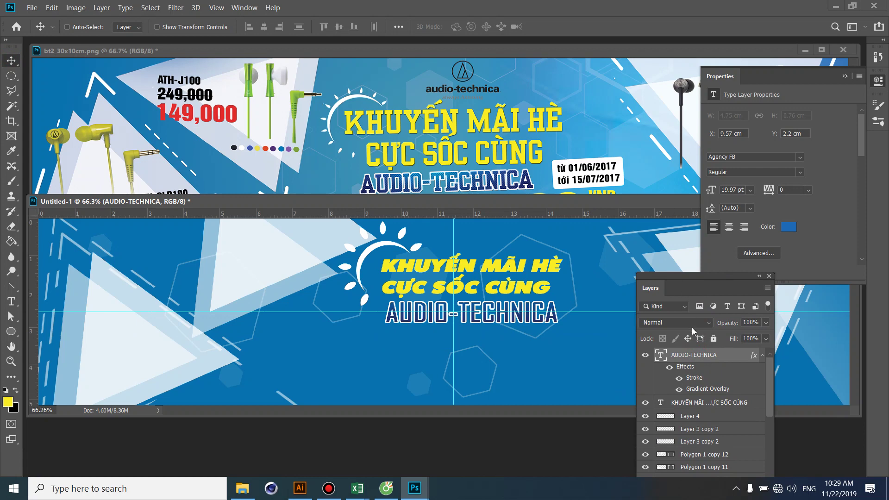
left_click(714, 403, "shift")
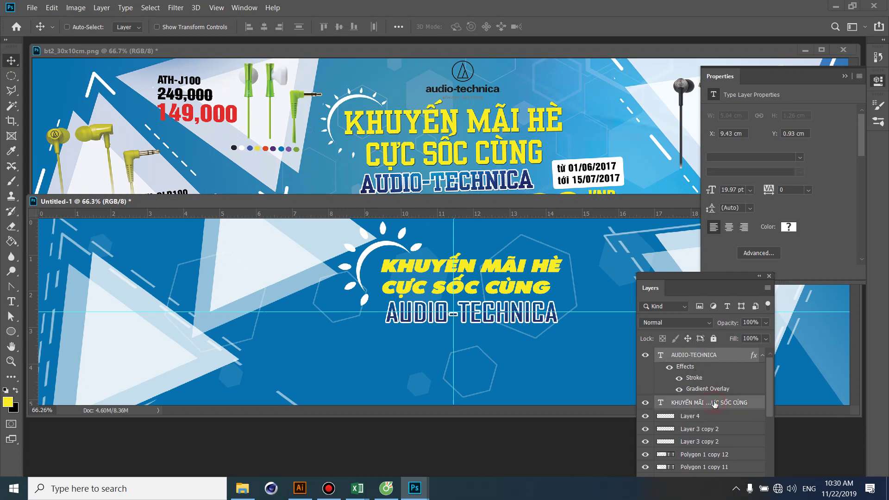
key("ctrl+t")
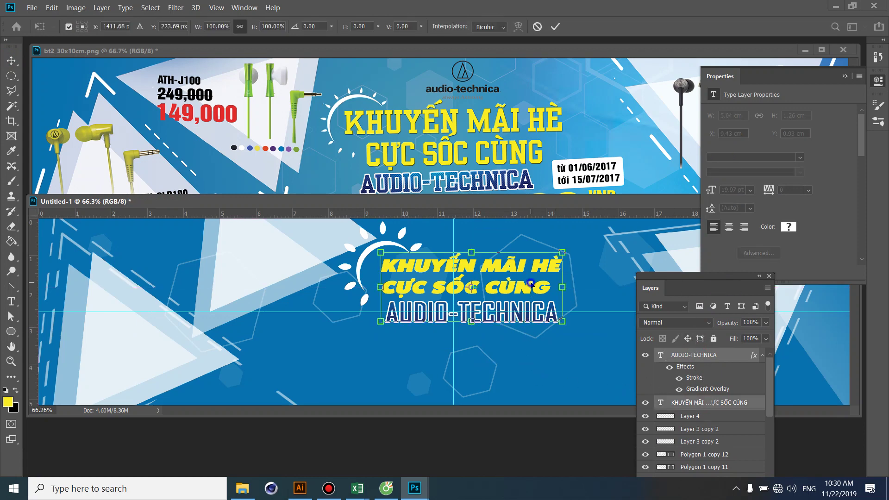
right_click(532, 284)
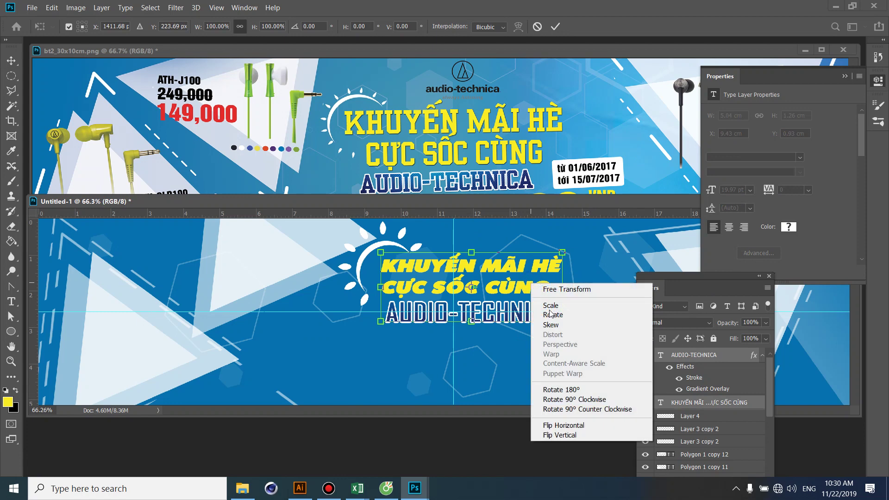
left_click(567, 326)
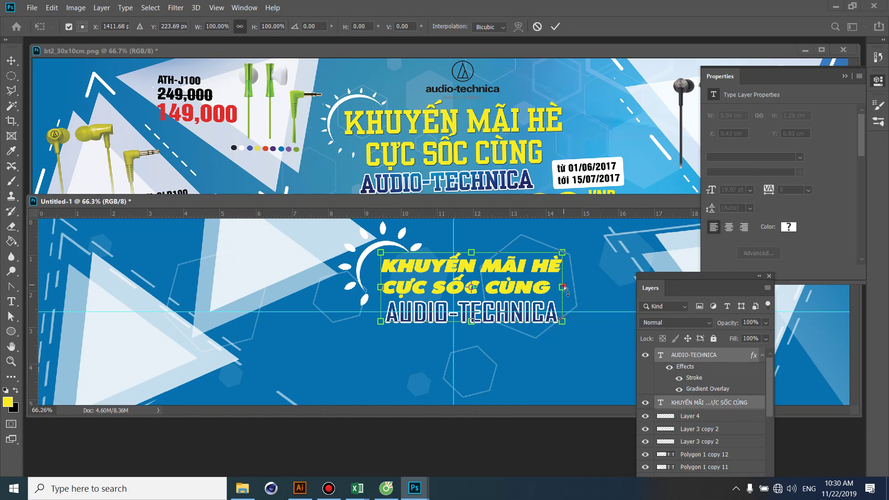
left_click_drag(566, 291, 566, 277)
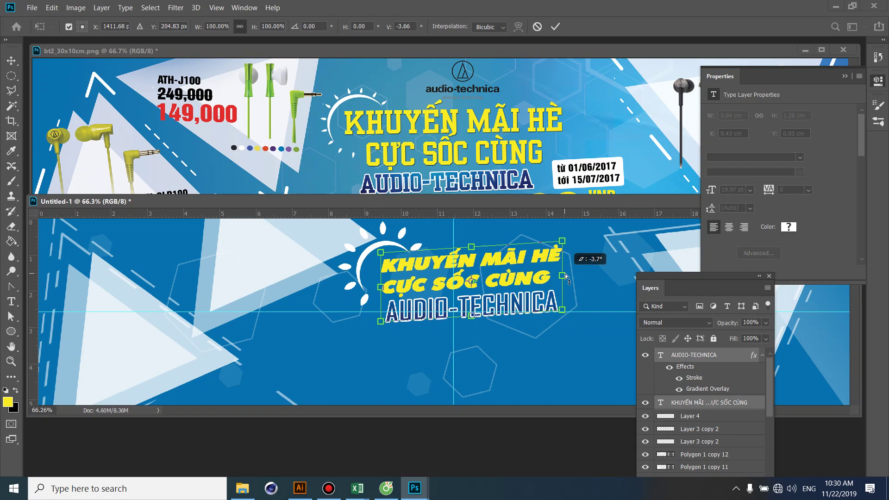
key("Return")
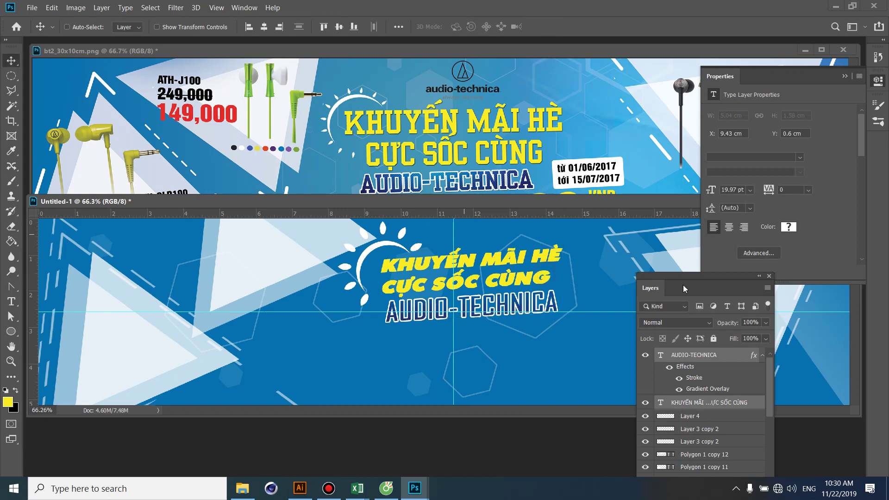
Close the Layers and Properties panels, lower Untitled-1 to reveal the reference banner, and select Horizontal Type Tool.
left_click(770, 277)
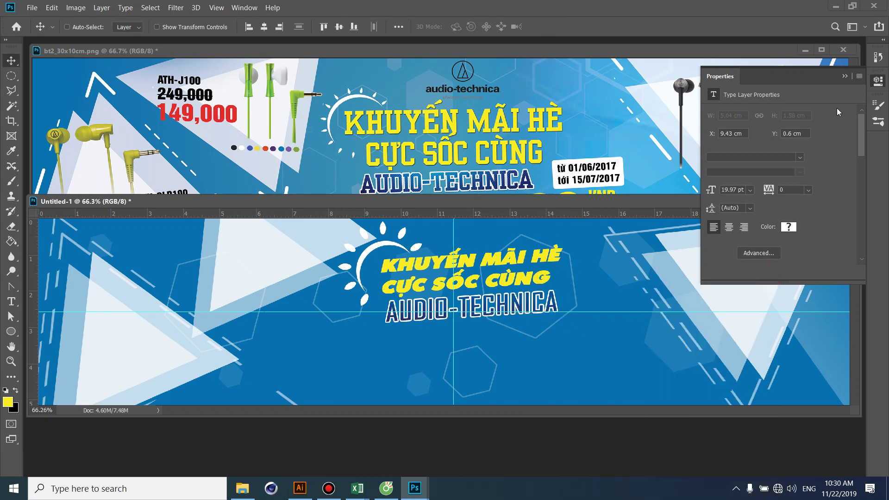
left_click(846, 73)
left_click_drag(572, 202, 578, 297)
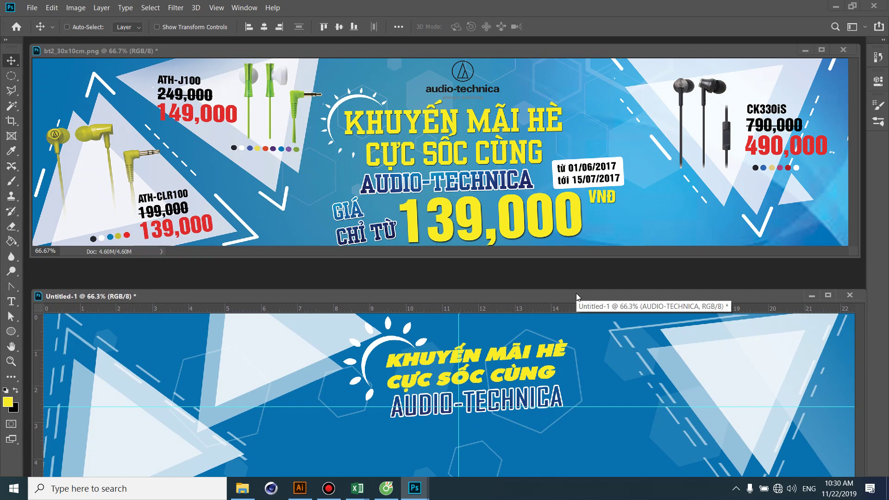
right_click(11, 301)
left_click(10, 304)
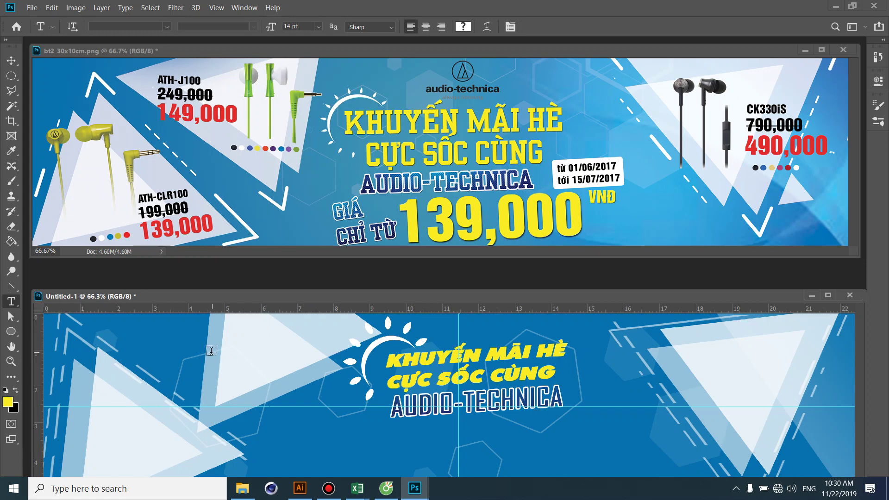
Add committed ATH-J100 text at the upper left and change its layer opacity.
left_click(178, 348)
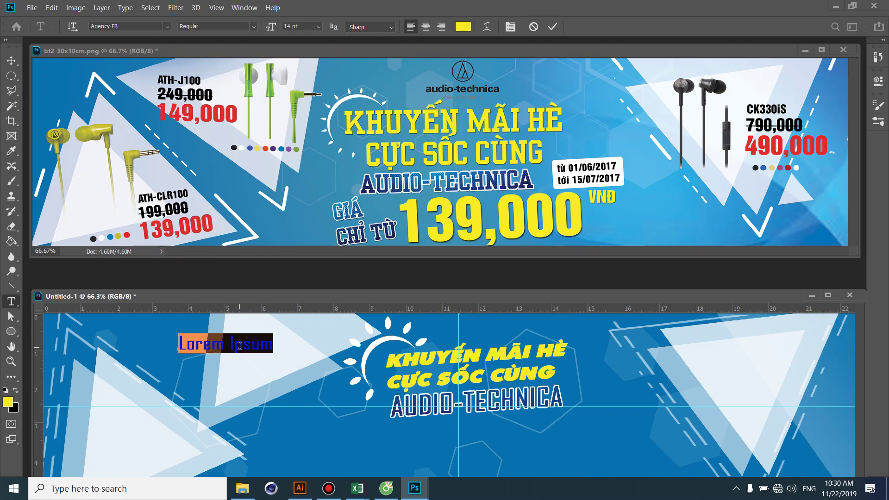
type("ATH")
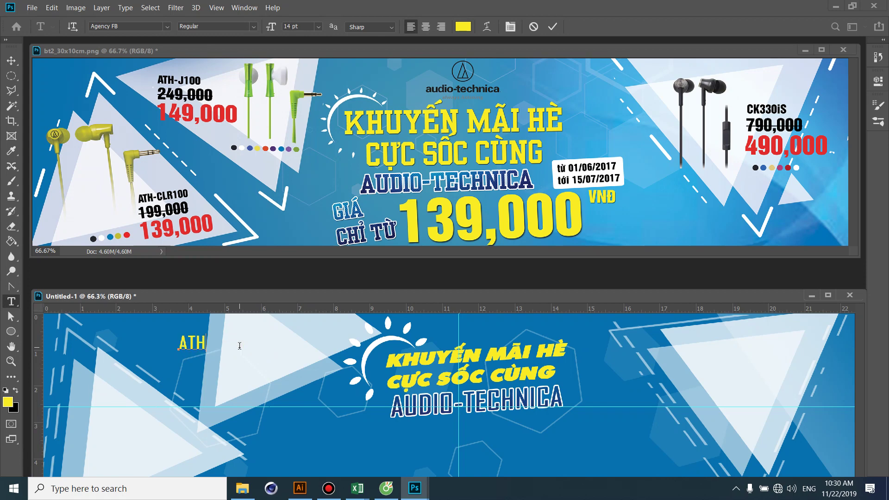
type("-")
type("J10")
type("0")
key("ctrl+Return")
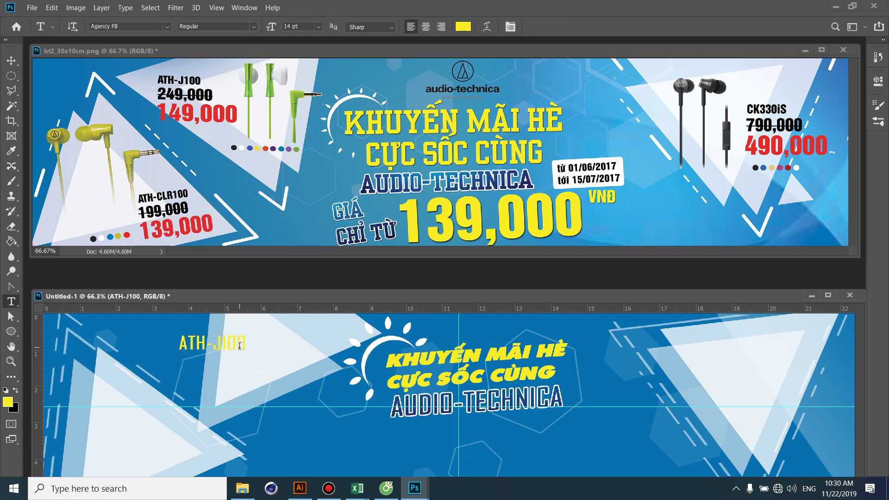
key("3")
key("7")
key("0")
key("0")
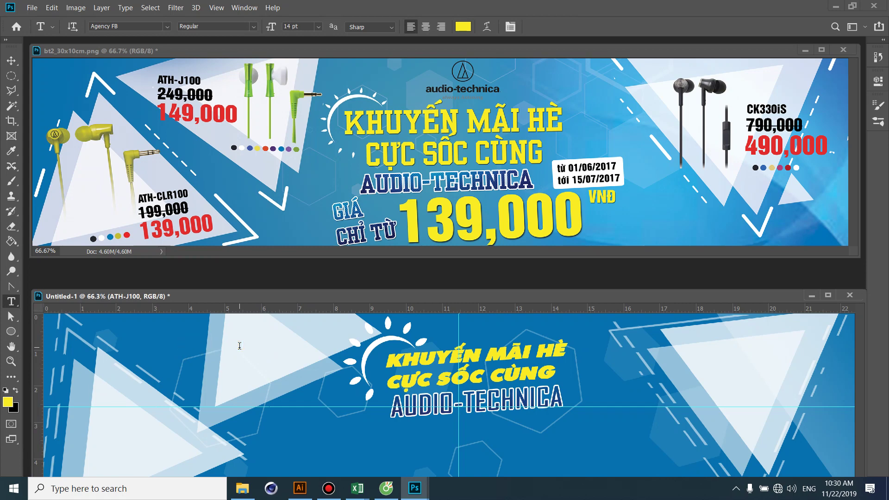
Cancel a mistaken font name entry of 149, then drag the ATH-J100 text into position.
key("Return")
type("149,")
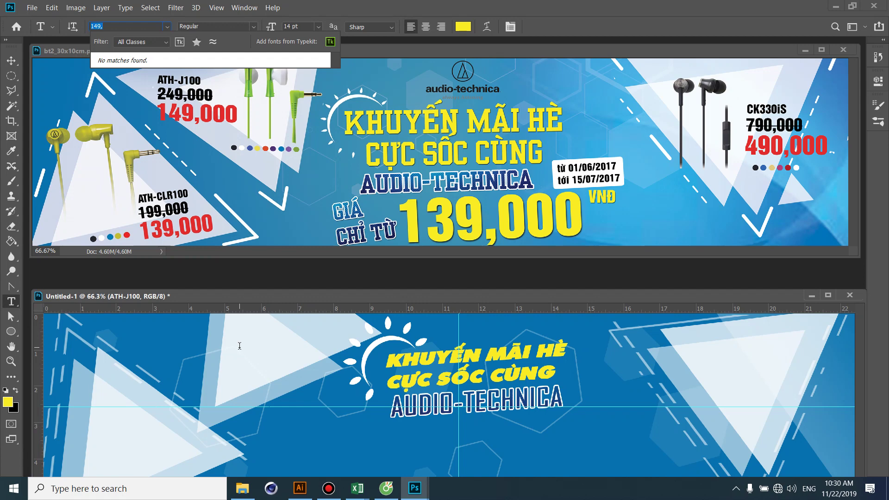
key("Escape")
key("Return")
left_click(11, 60)
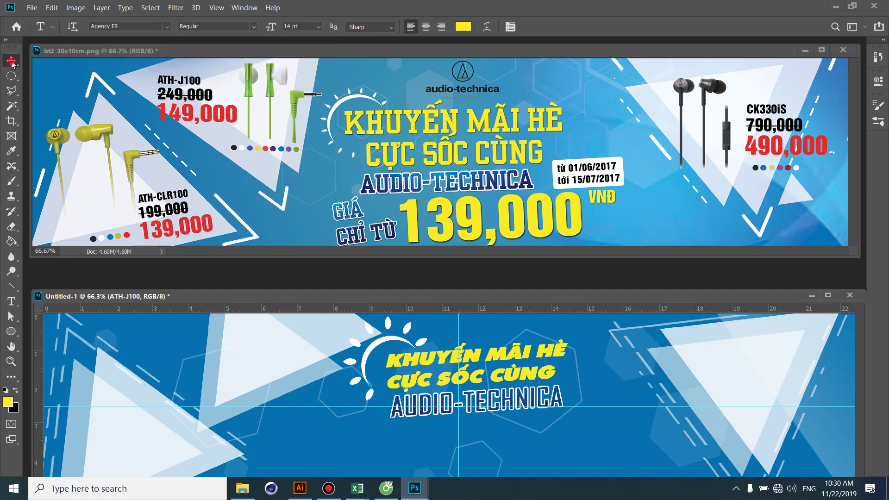
left_click_drag(259, 329, 192, 319)
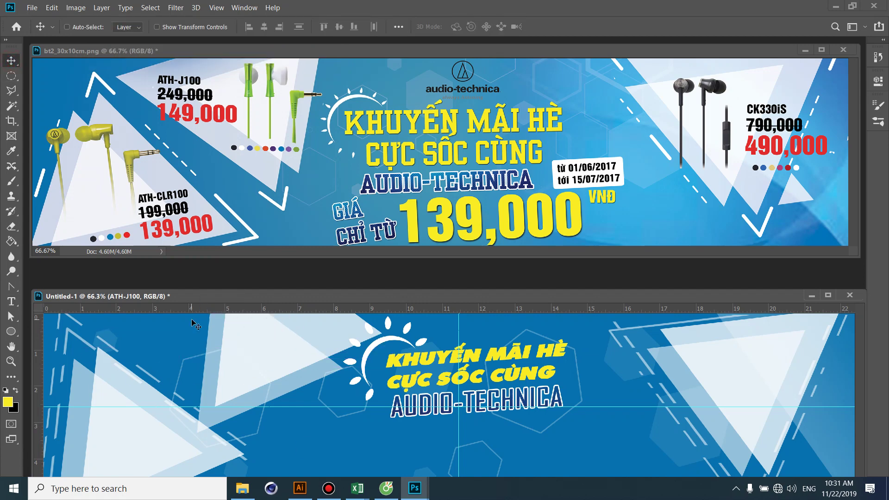
Show the Layers panel and duplicate the yellow headline toward the upper left.
key("alt+bracketleft")
key("F7")
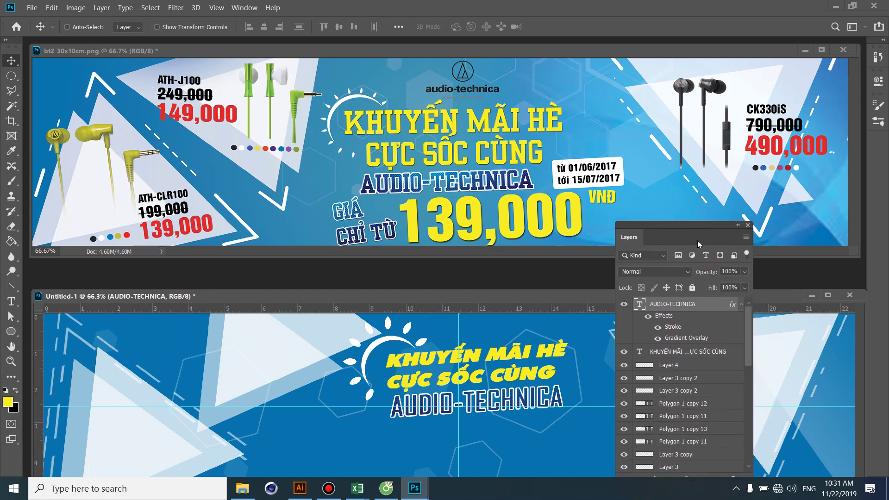
left_click_drag(716, 277, 711, 281)
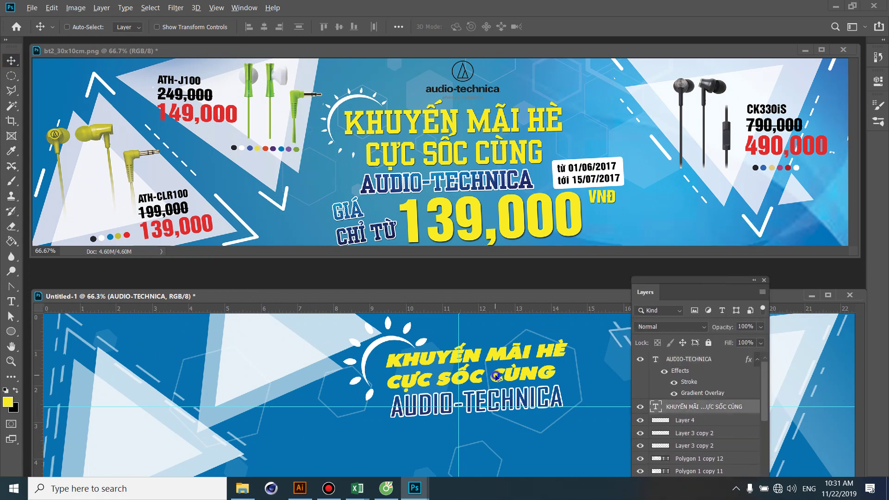
left_click_drag(502, 379, 196, 363)
Replace the duplicated headline's text with ATH-J100 and commit it.
key("t")
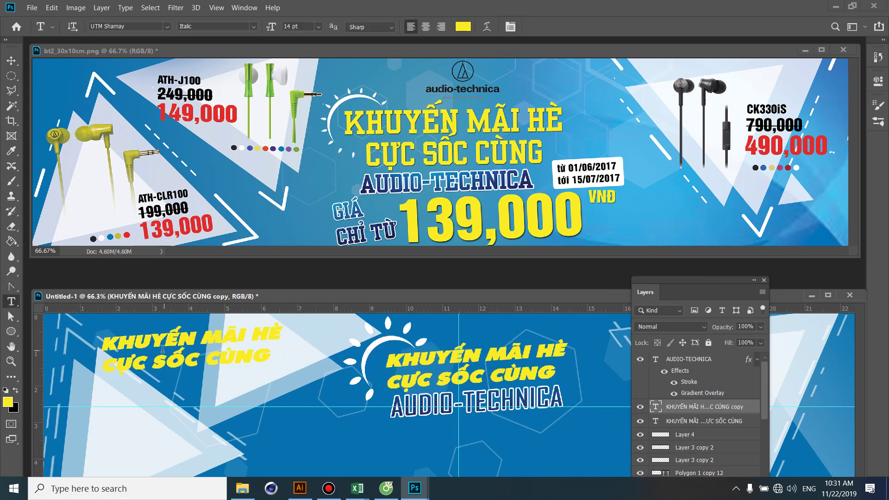
left_click(159, 346)
key("ctrl+a")
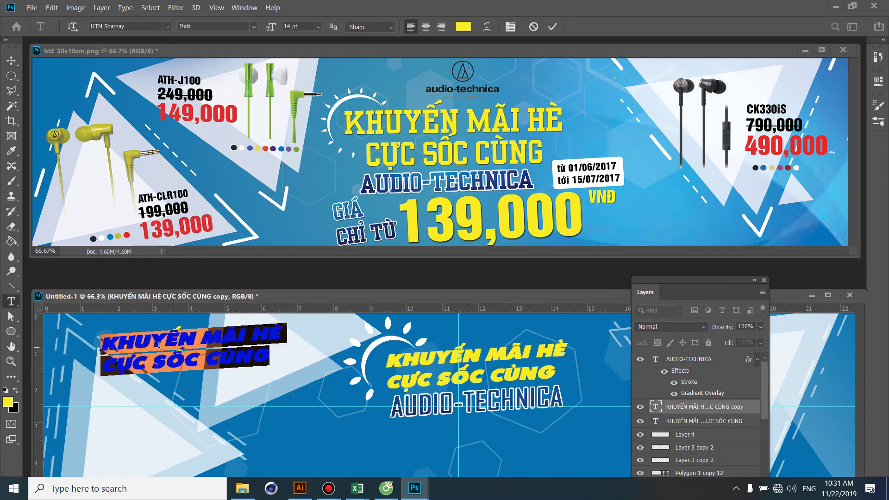
type("ATH")
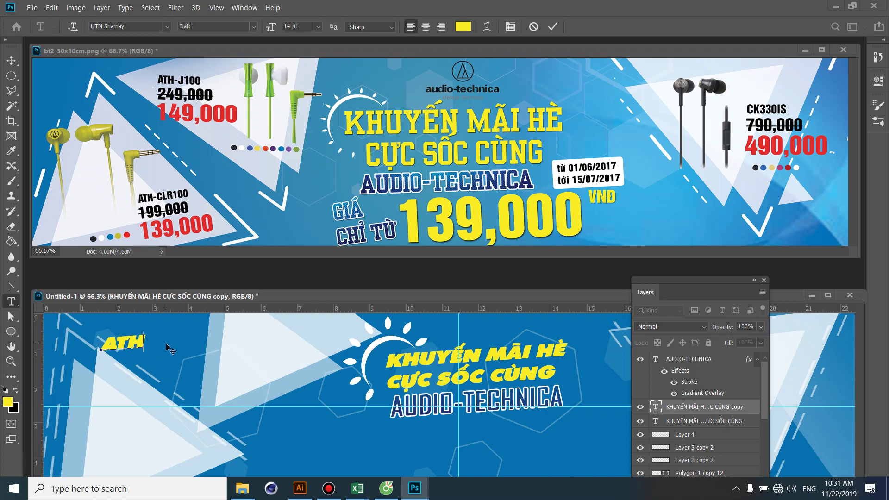
type("-")
type("J")
type("100")
key("ctrl+Return")
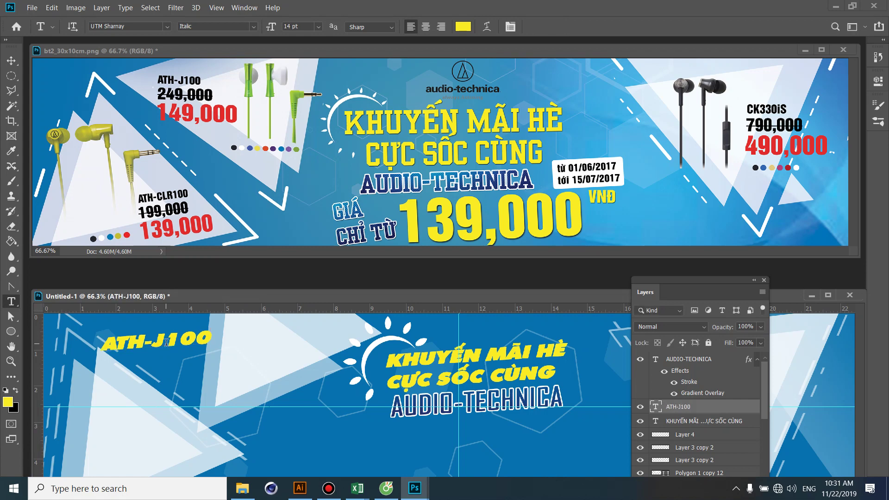
Set the ATH-J100 label's layer opacity to 0% and select the entire canvas.
key("2")
key("4")
key("9")
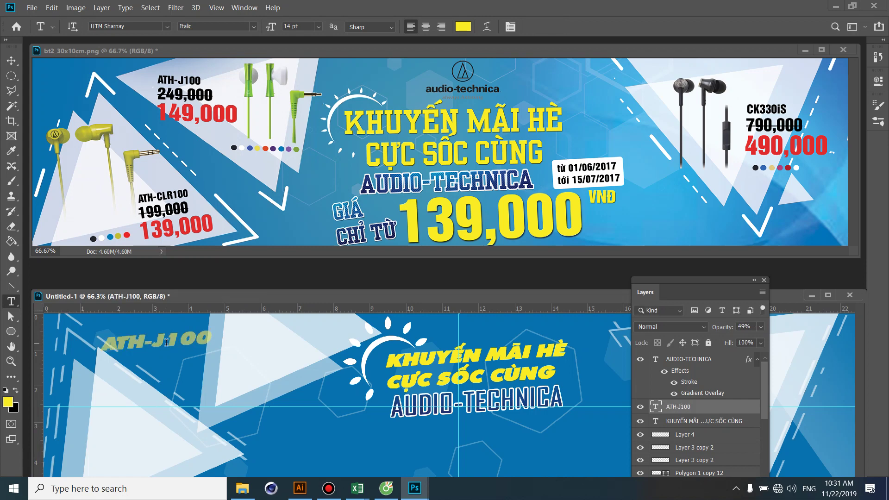
key("0")
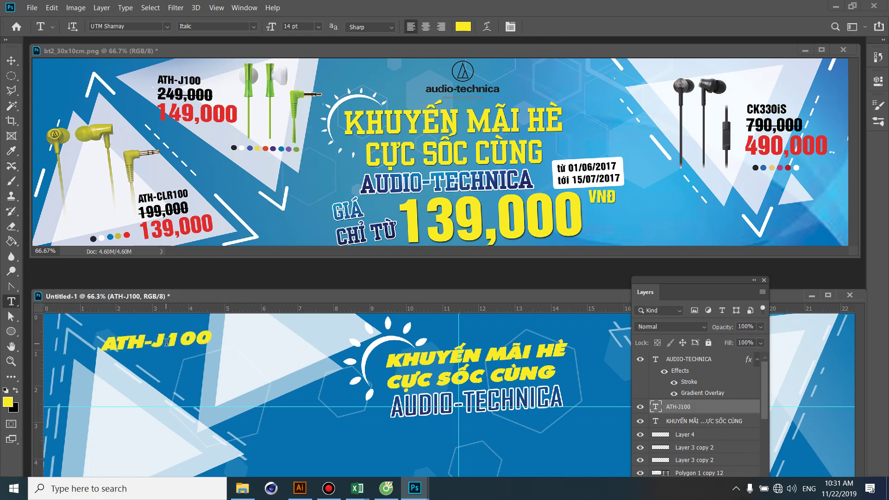
key("0")
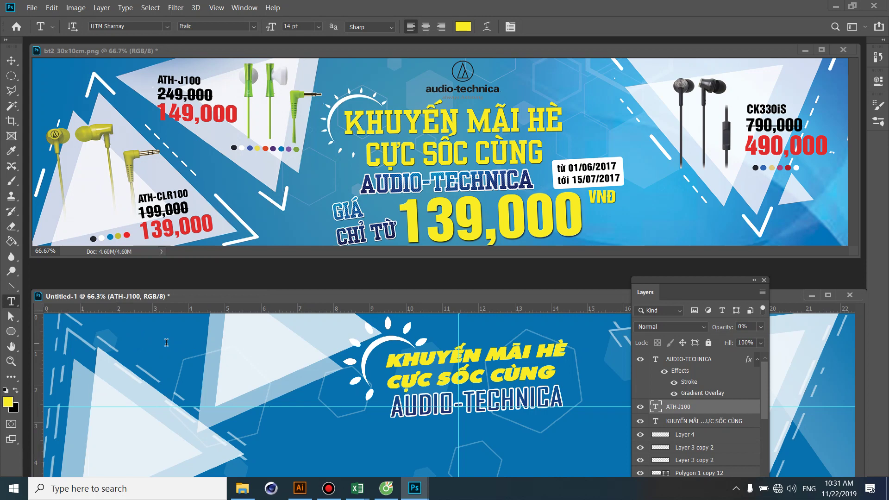
key("ctrl+a")
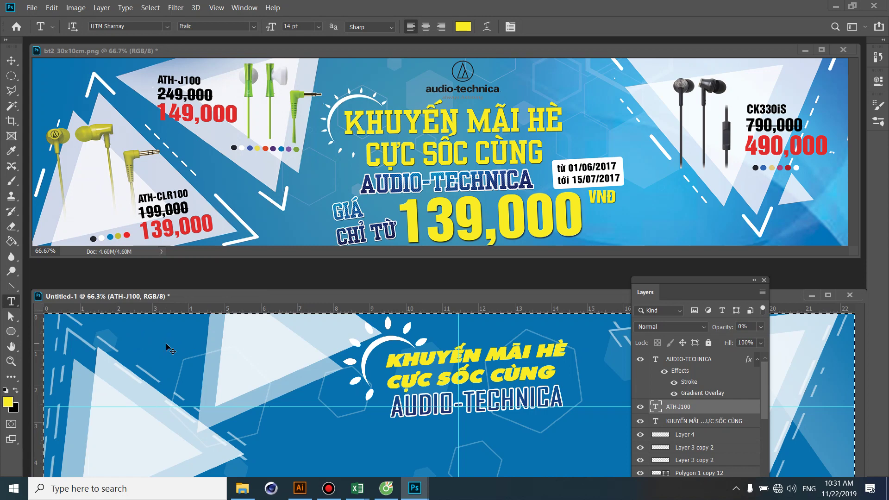
Duplicate the yellow KHUYẾN MÃI headline to the banner's upper left.
key("v")
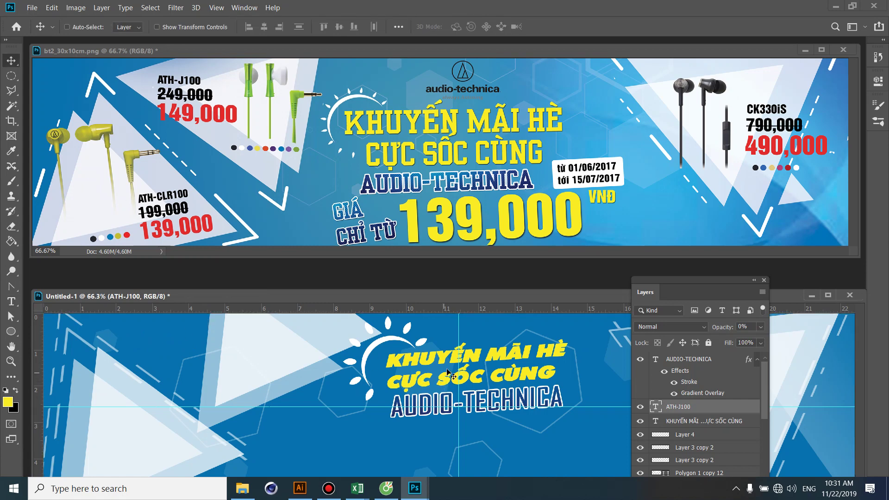
left_click(444, 361, "ctrl")
left_click_drag(444, 361, 180, 346, "alt")
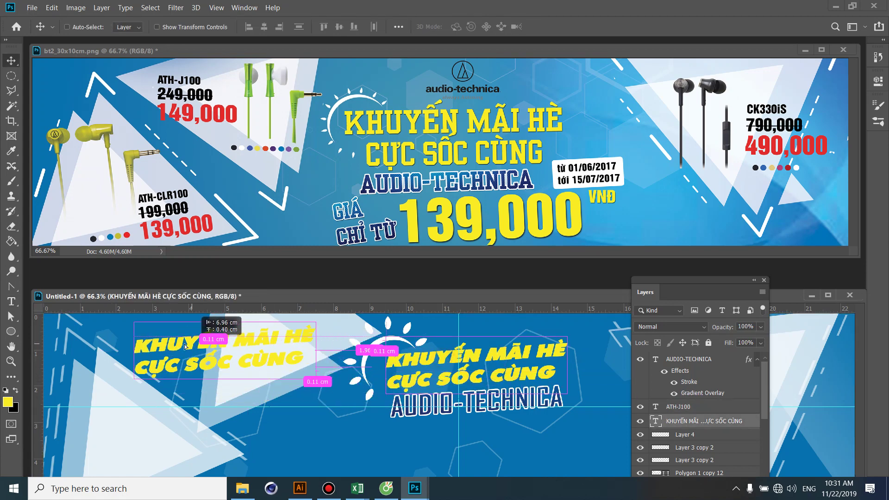
Replace the copied headline's text with a visible ATH-J100 label and commit it.
key("t")
left_click(160, 350)
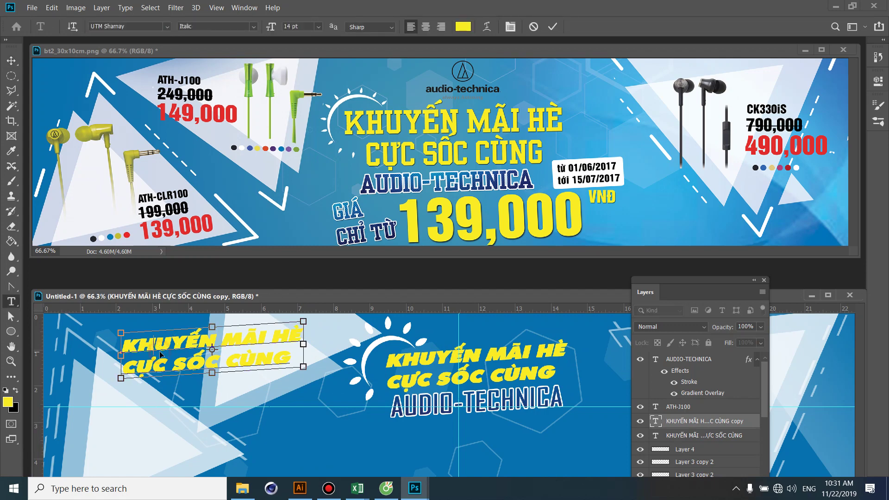
key("ctrl+a")
type("AT")
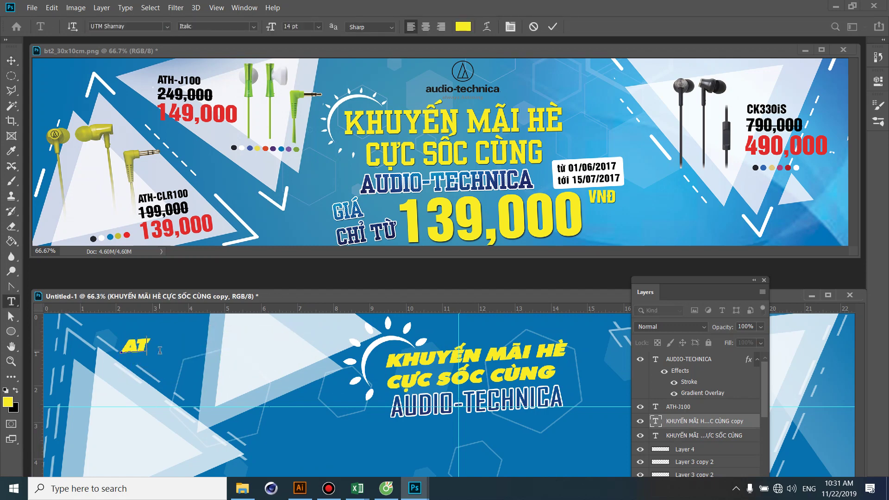
type("H-")
type("J100")
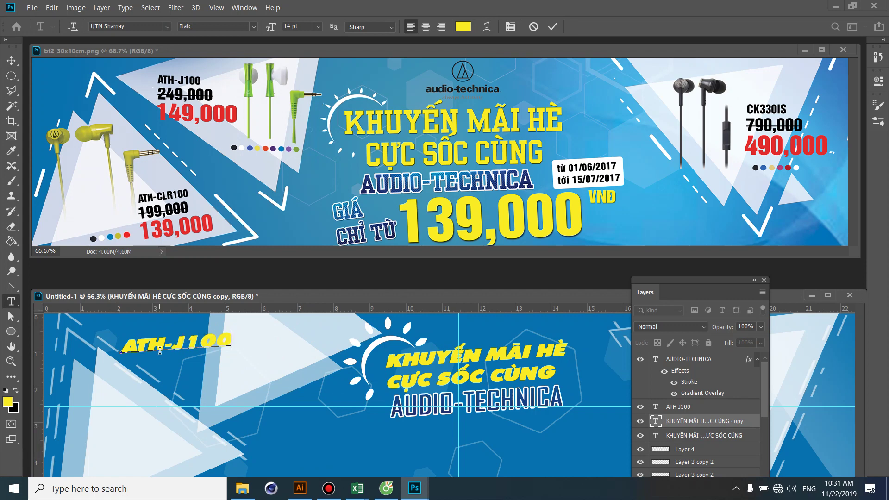
key("ctrl+Return")
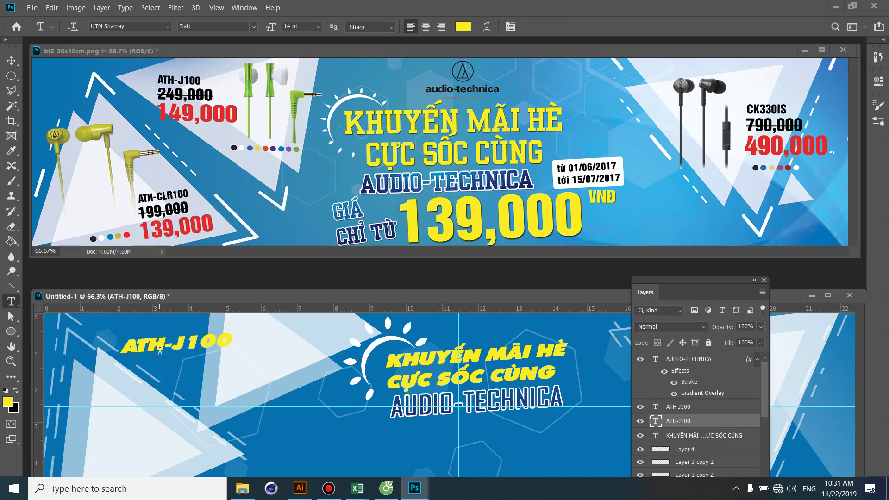
left_click(232, 339)
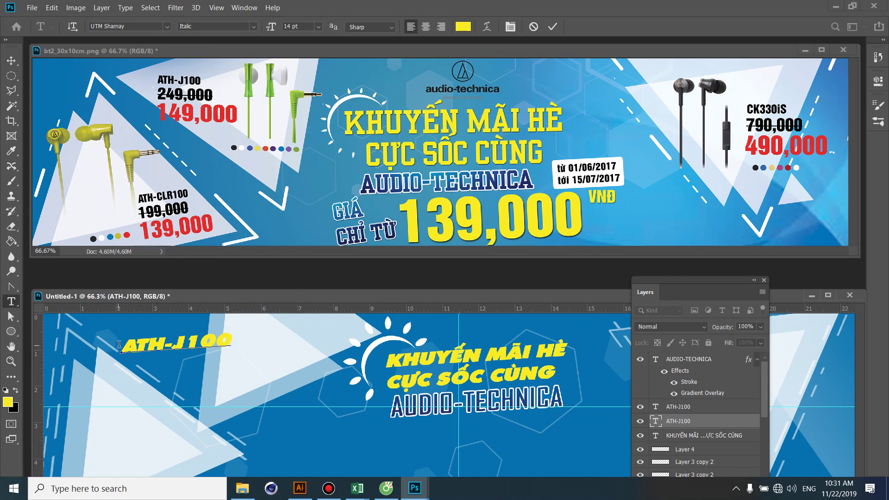
left_click(11, 61)
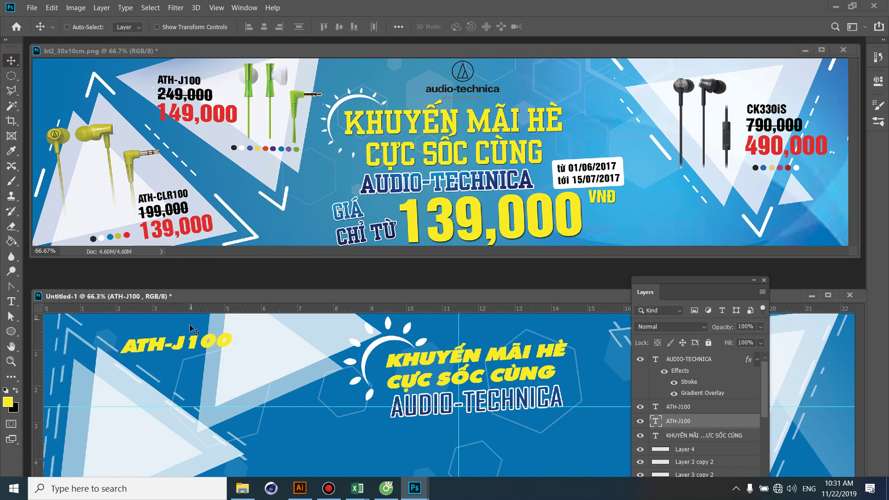
Move the ATH-J100 label up-left and select all of its text.
left_click_drag(187, 339, 163, 330)
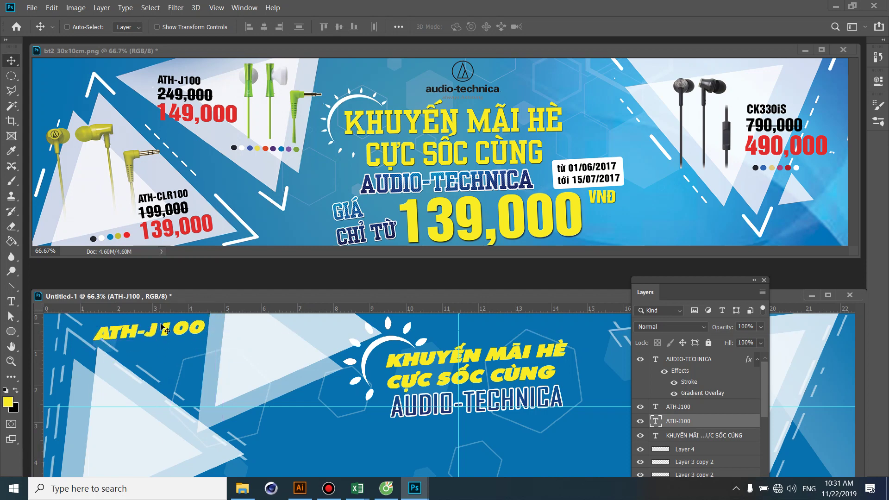
key("t")
left_click(160, 332)
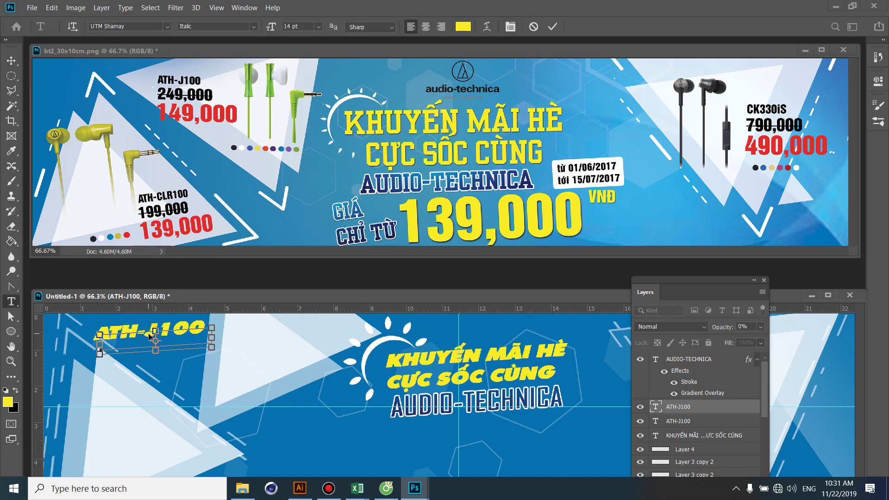
key("ctrl+a")
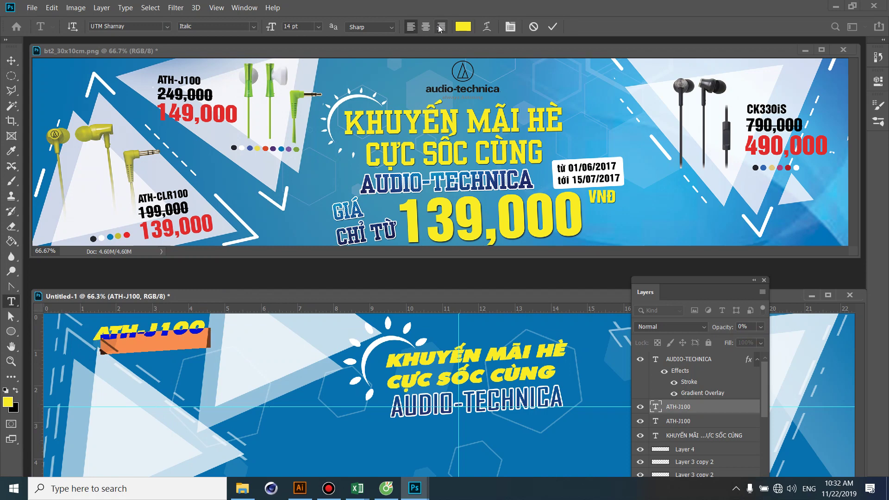
Change the ATH-J100 label's font to Times New Roman in the Character panel.
key("ctrl+t")
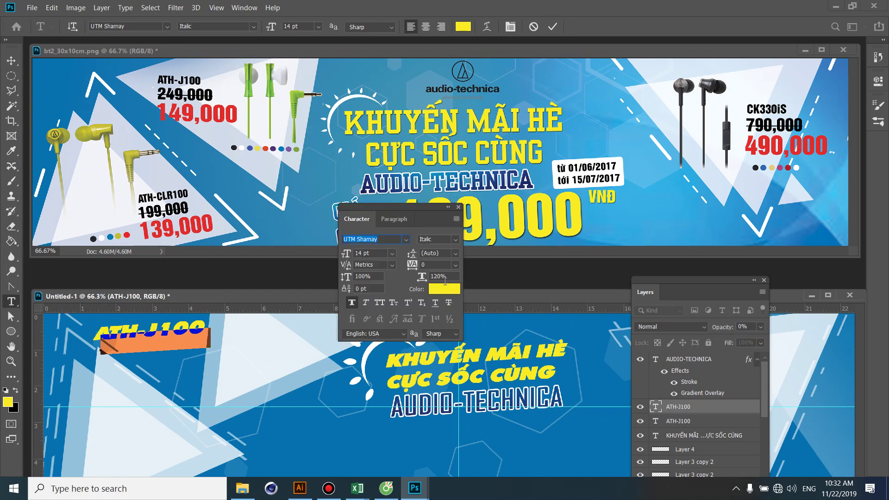
left_click_drag(374, 214, 387, 201)
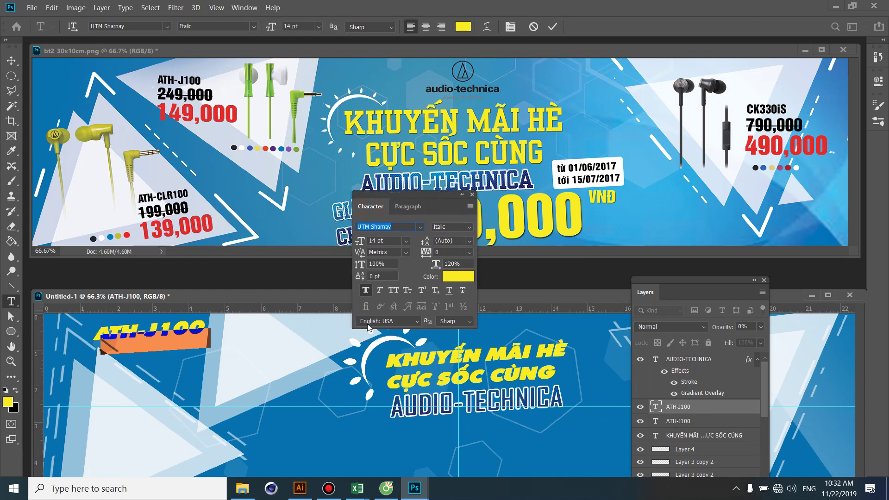
left_click(470, 241)
left_click(469, 242)
left_click(419, 228)
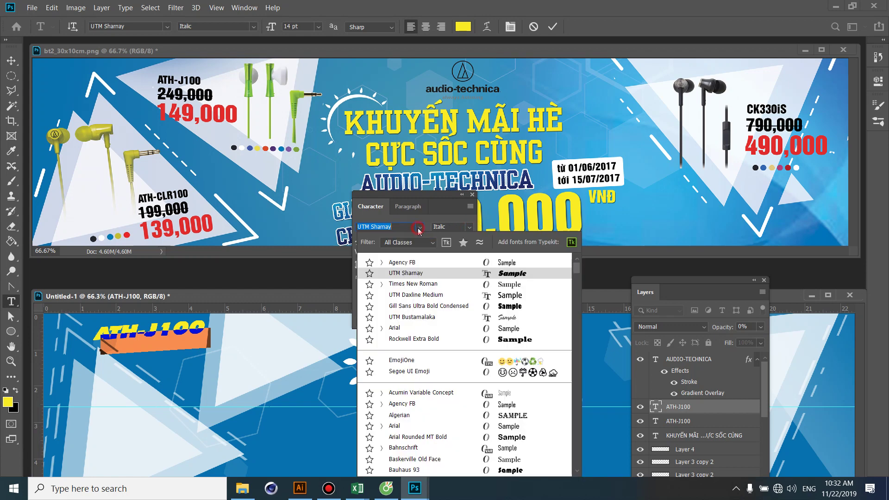
left_click(424, 284)
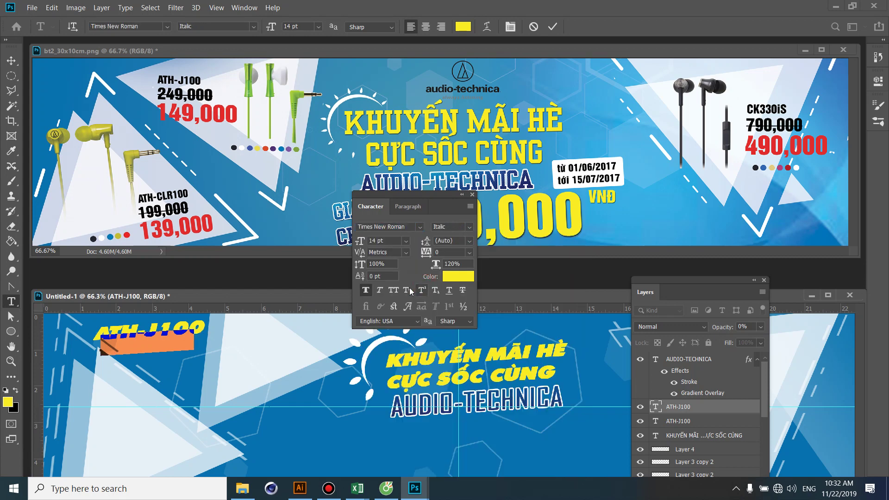
Commit the edit, nudge the ATH-J100 label down, then delete its layer.
left_click(11, 60)
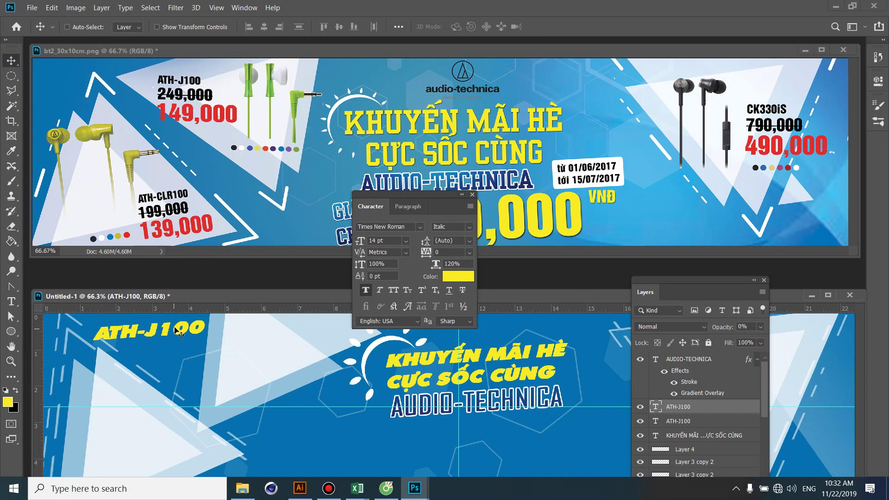
left_click_drag(182, 324, 184, 341)
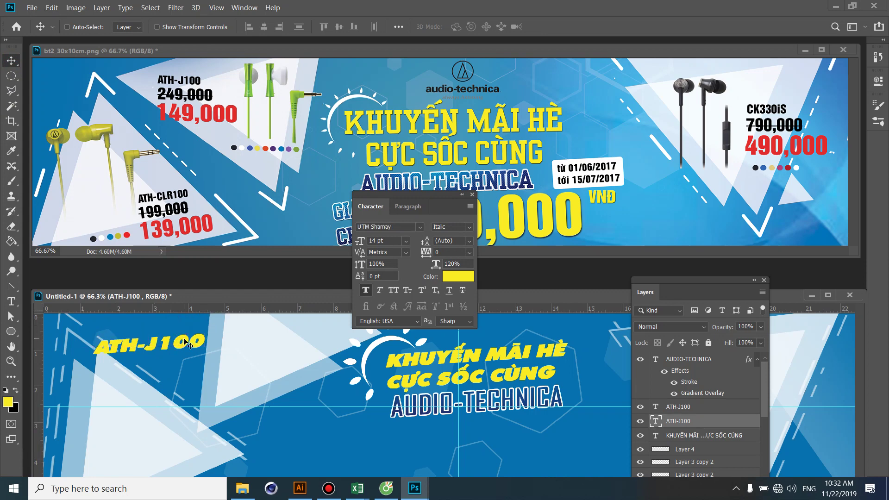
key("Delete")
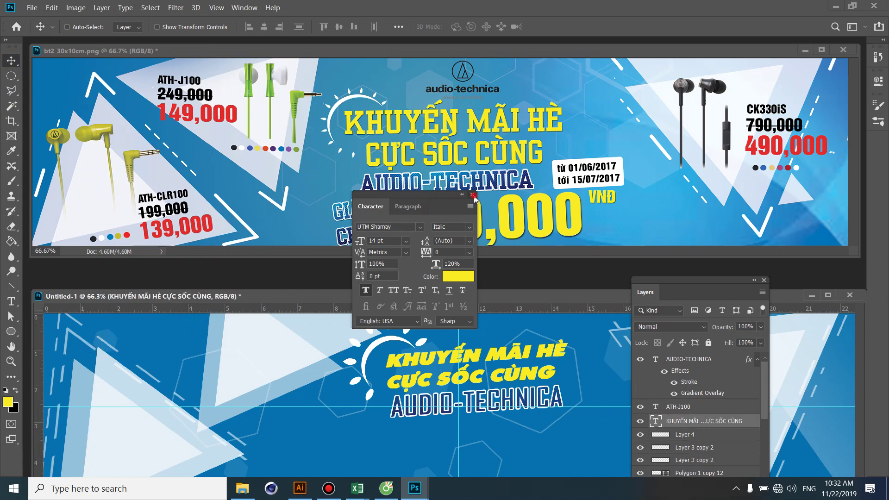
Close the Character and Layers panels and drag the Untitled-1 window upward.
left_click(473, 195)
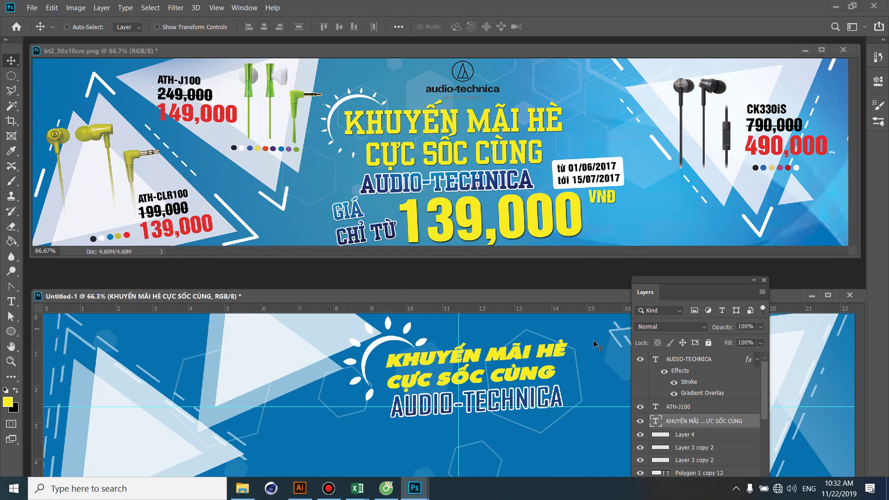
left_click(764, 281)
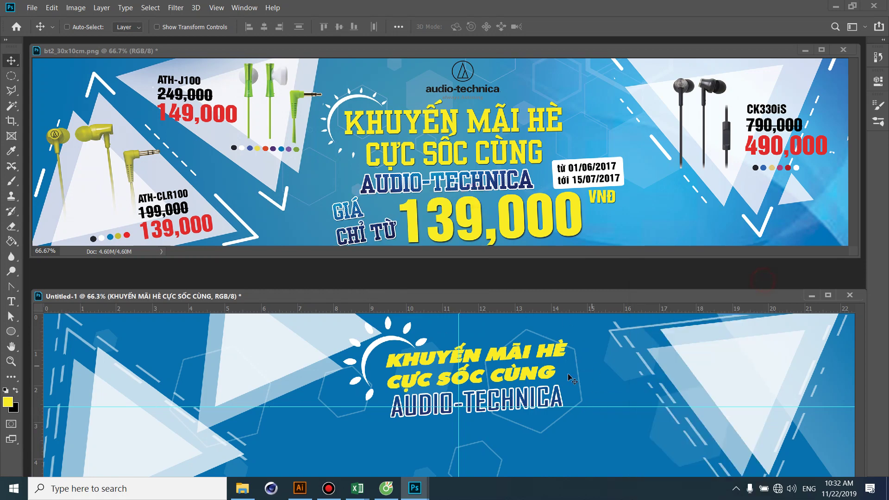
left_click_drag(512, 291, 518, 228)
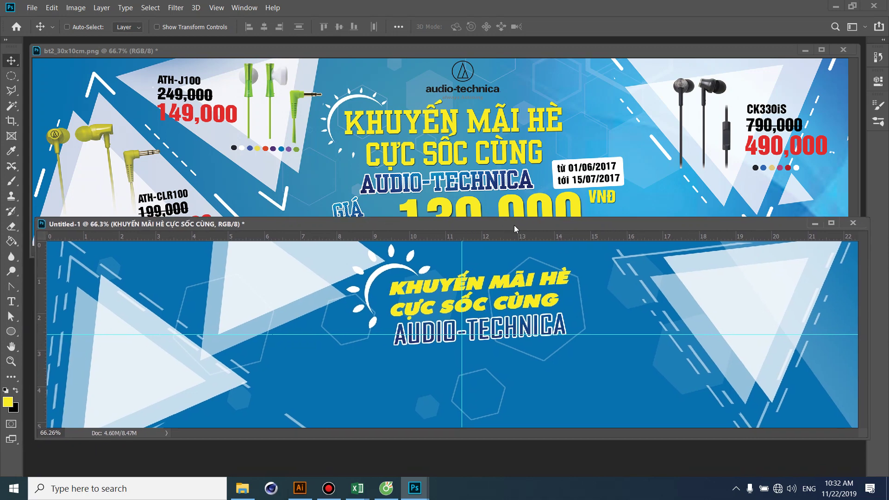